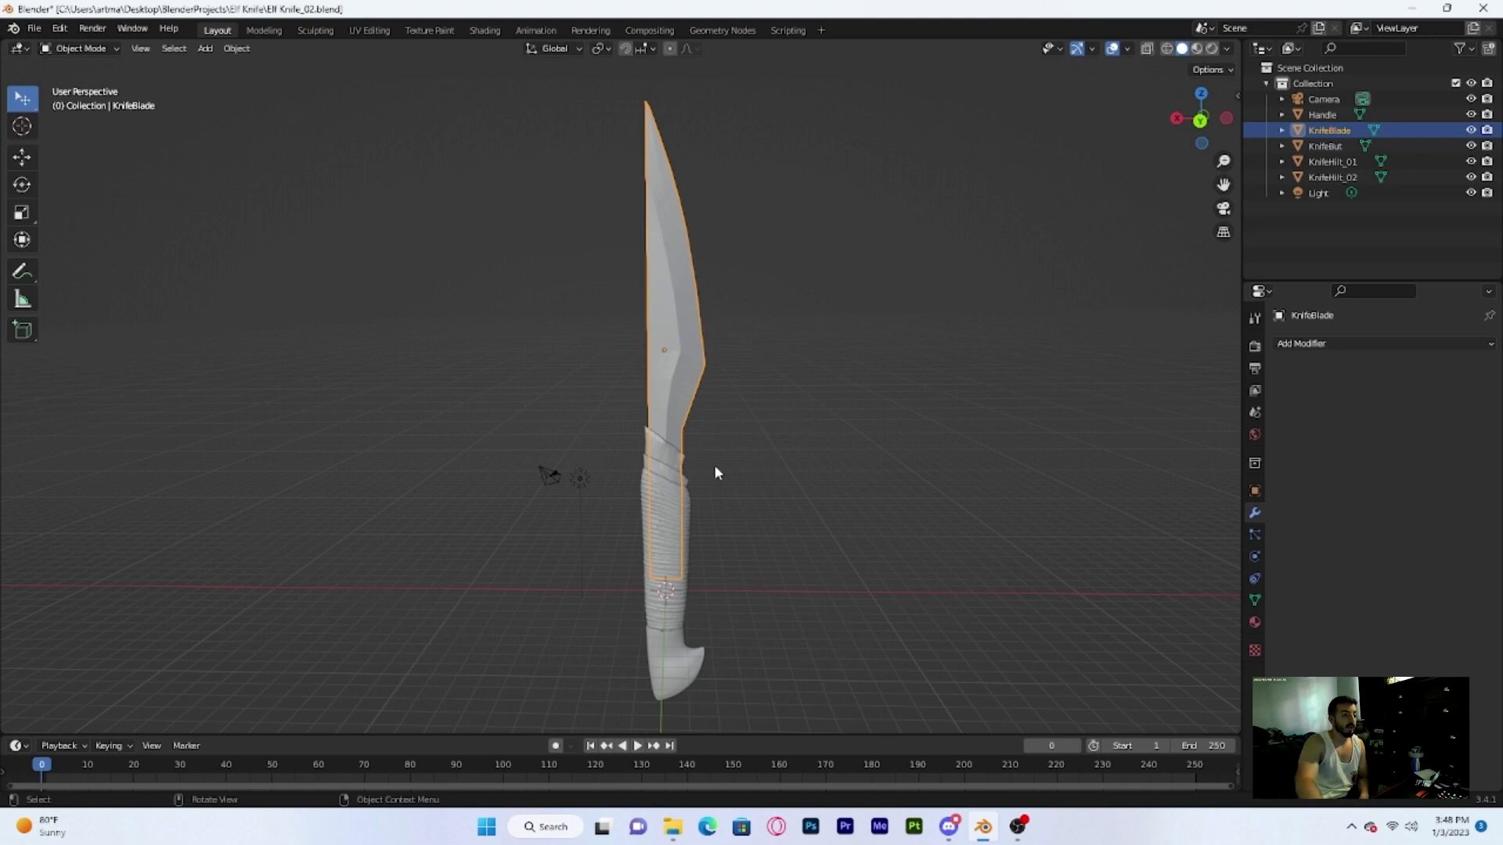
Select the hilt, handle and butt meshes of the knife one after another to inspect its separate parts
left_click(663, 444)
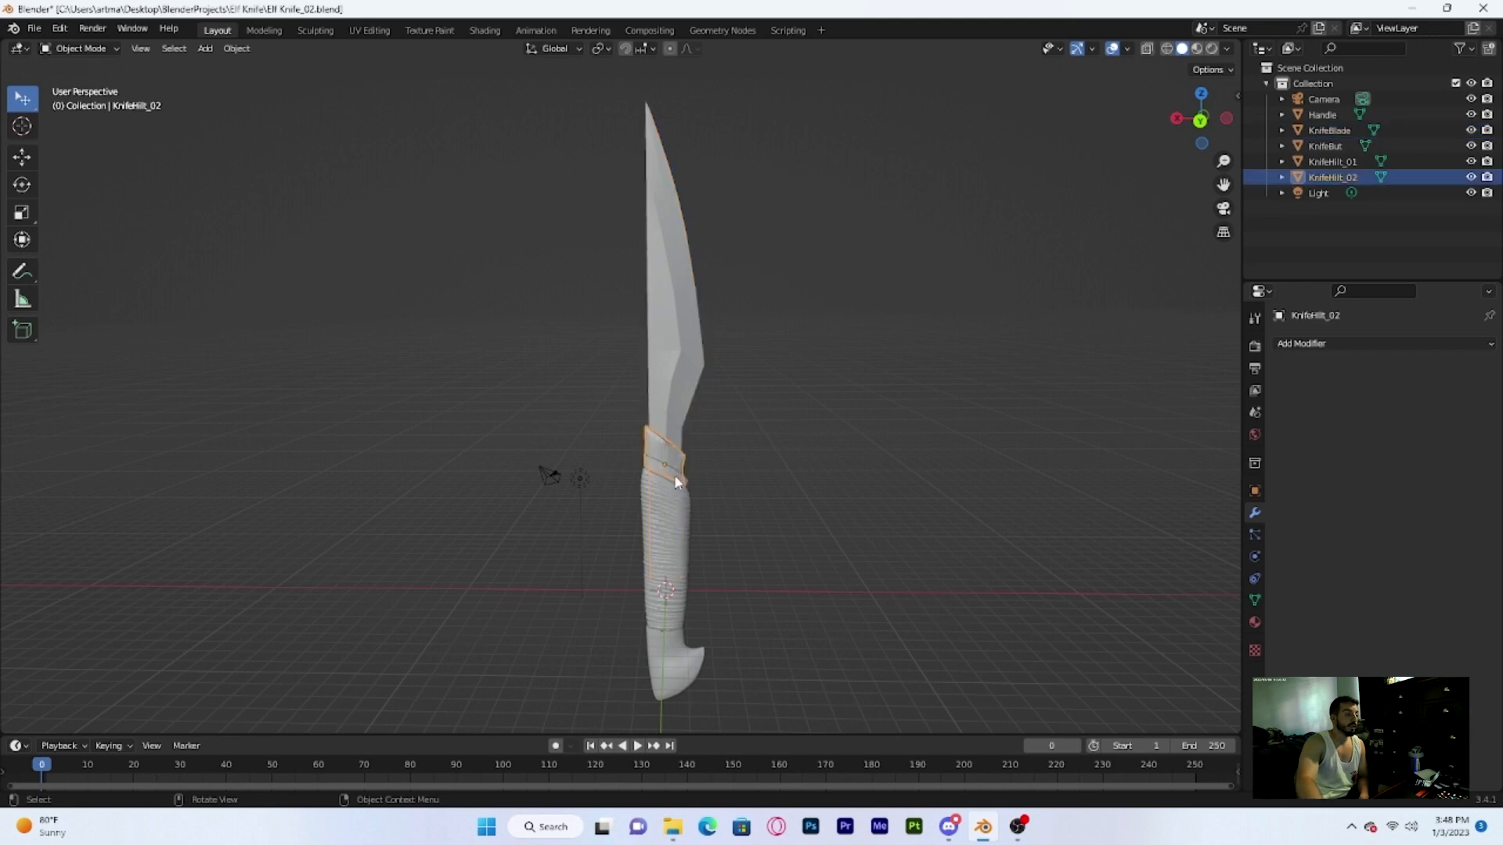
left_click(674, 474)
left_click(677, 458)
left_click(676, 472)
left_click(677, 459)
left_click(685, 520)
left_click(683, 656)
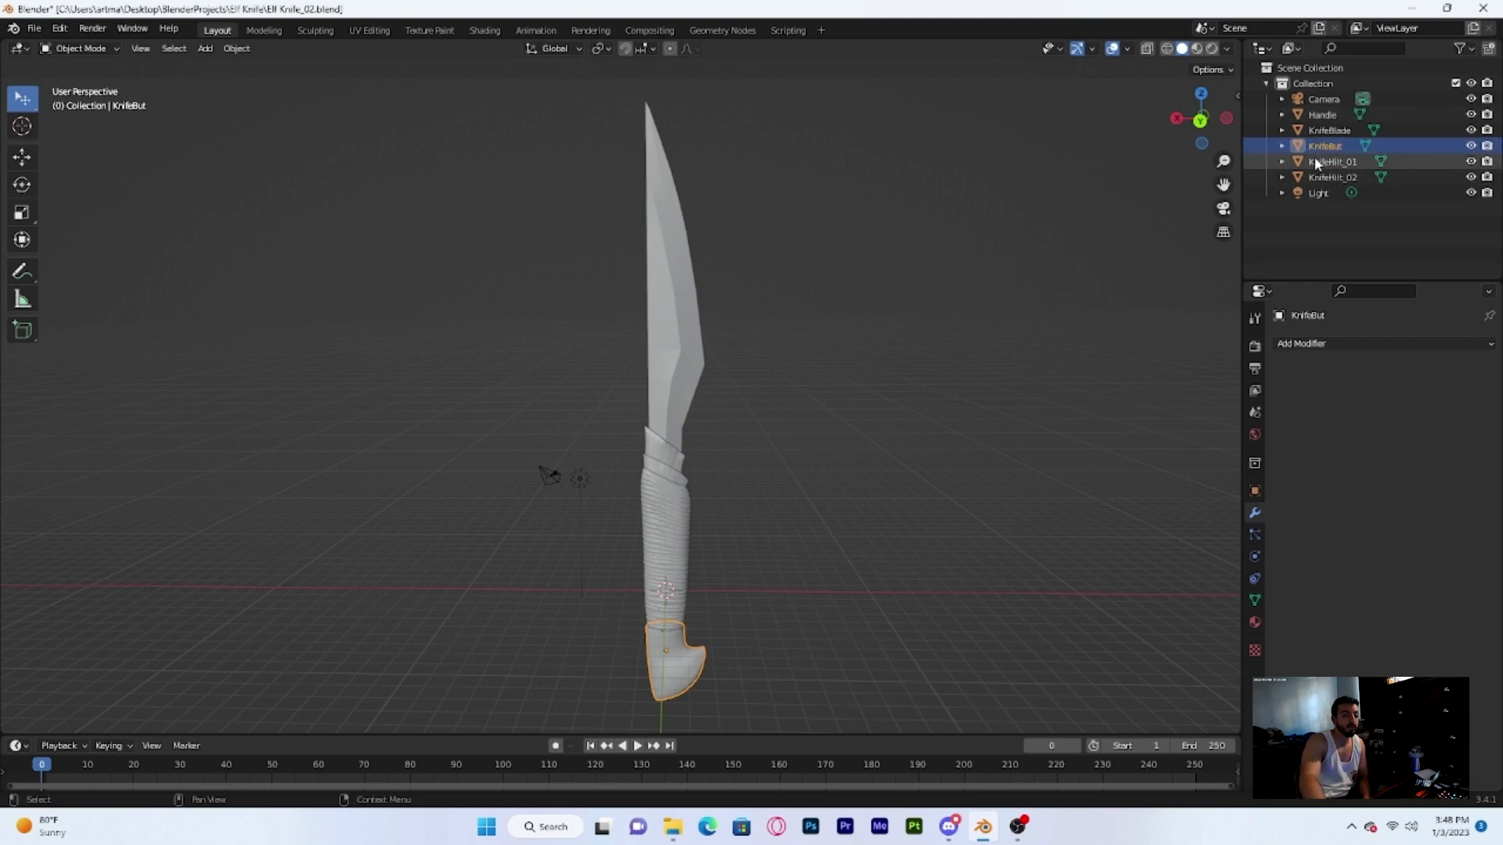
Set up an FBX export of the KnifeBlade mesh with the file name Blade
left_click(673, 278)
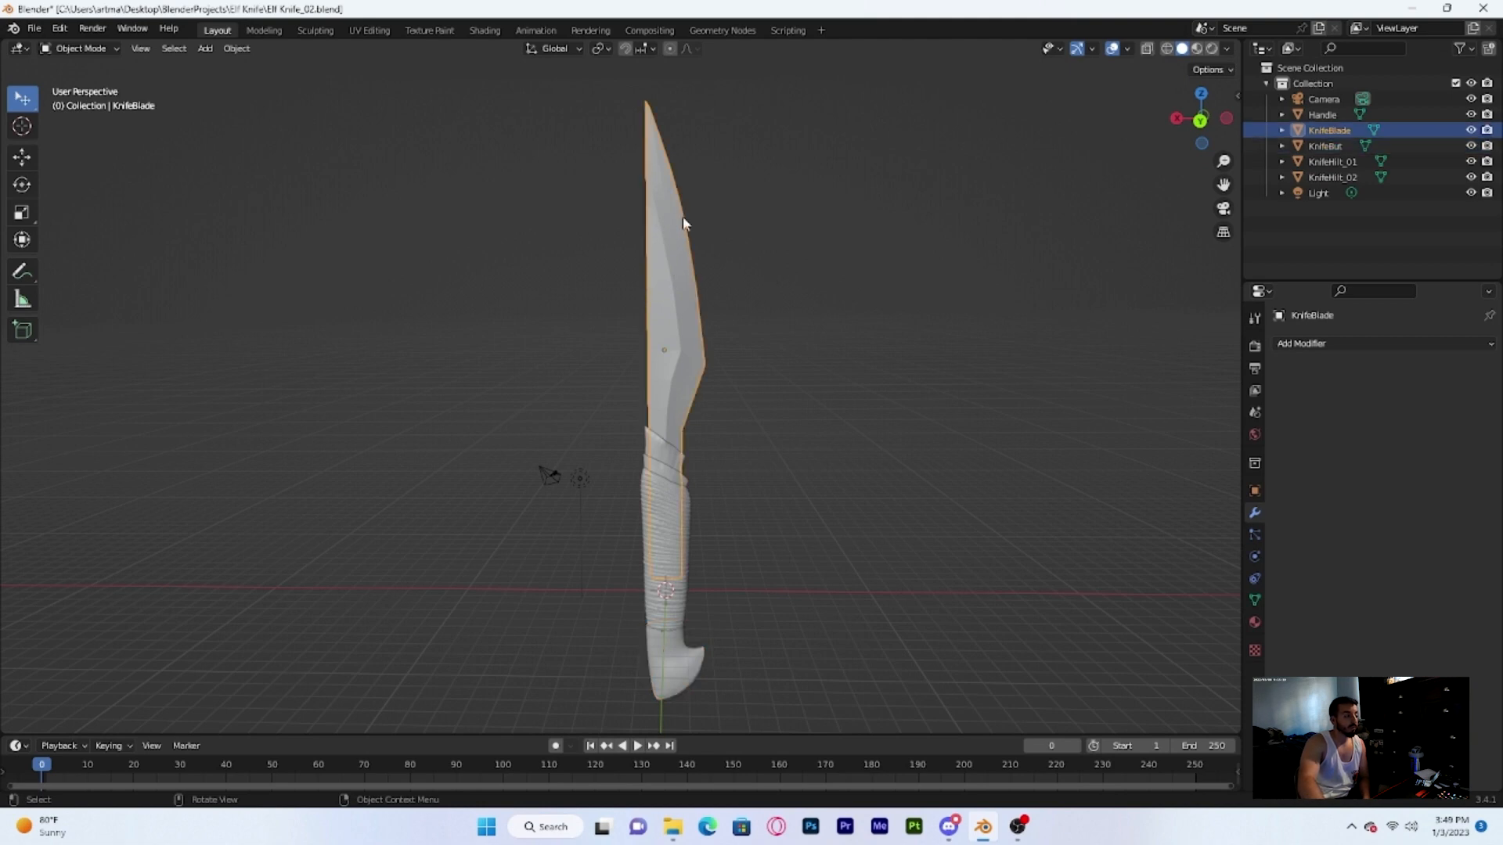
left_click(35, 34)
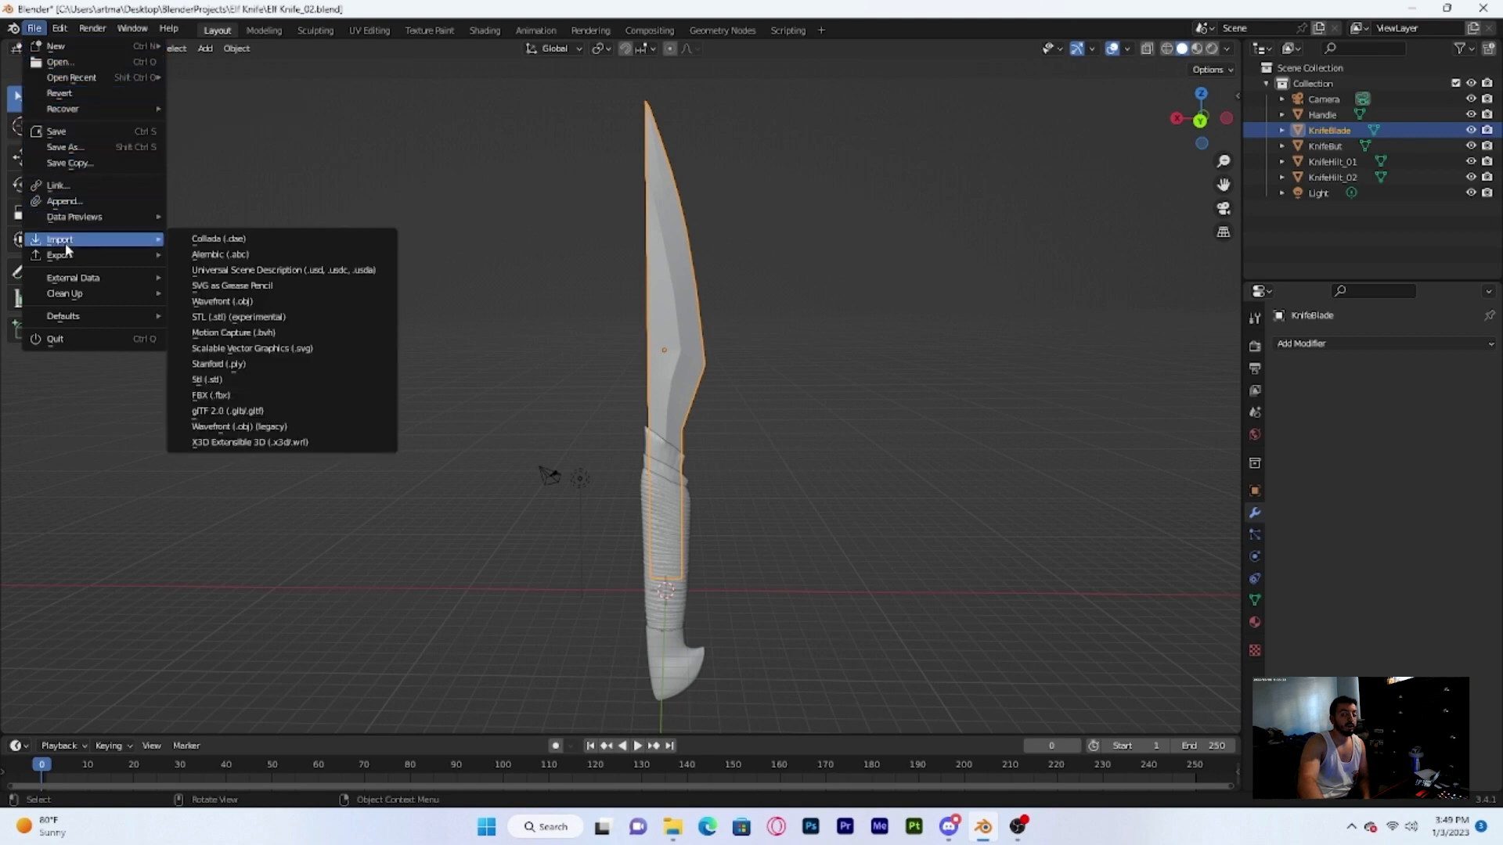
mouse_move(120, 259)
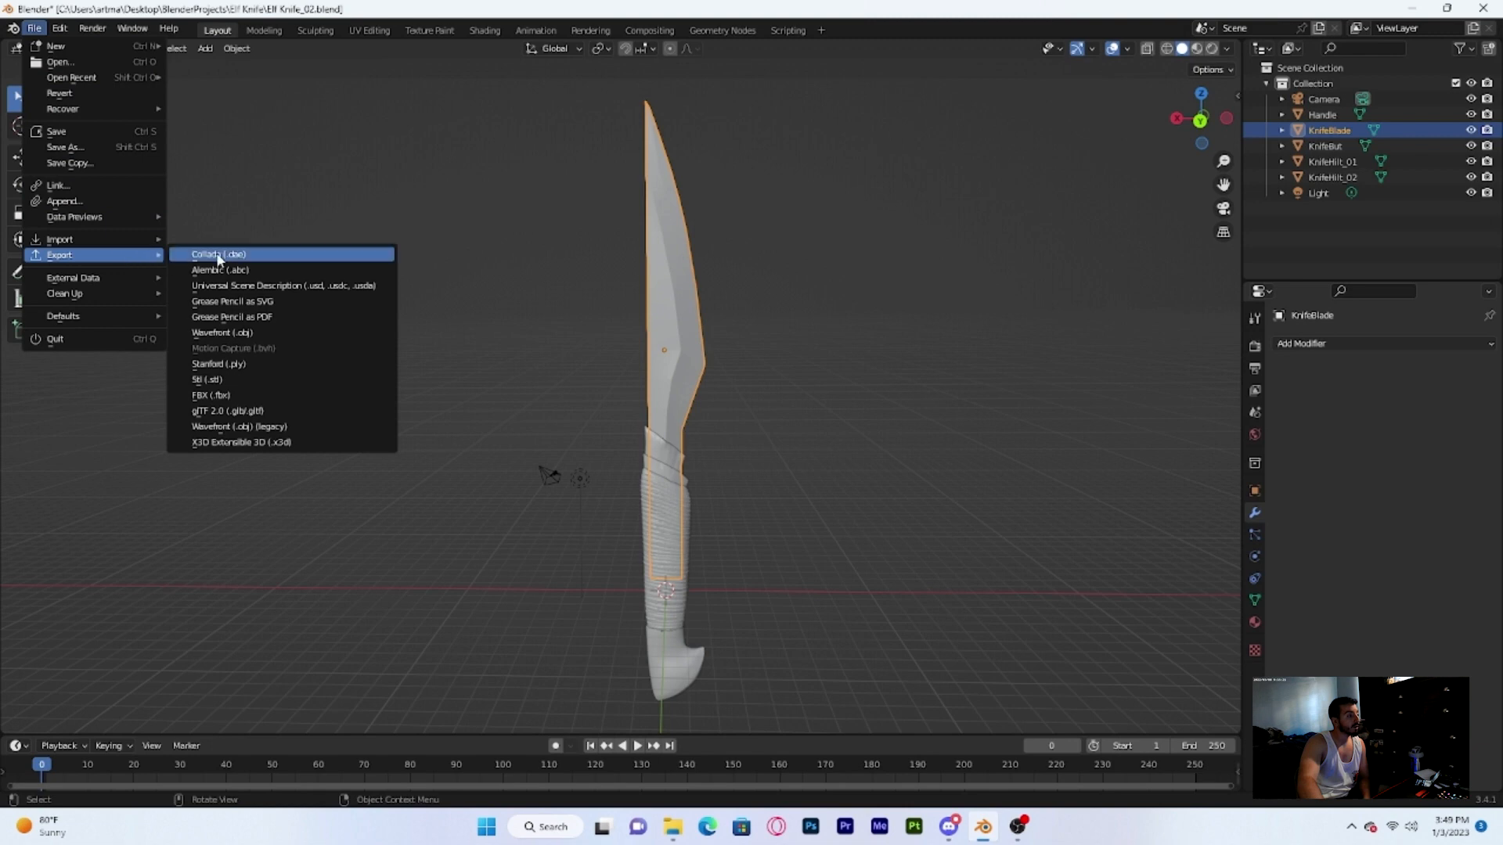
left_click(233, 396)
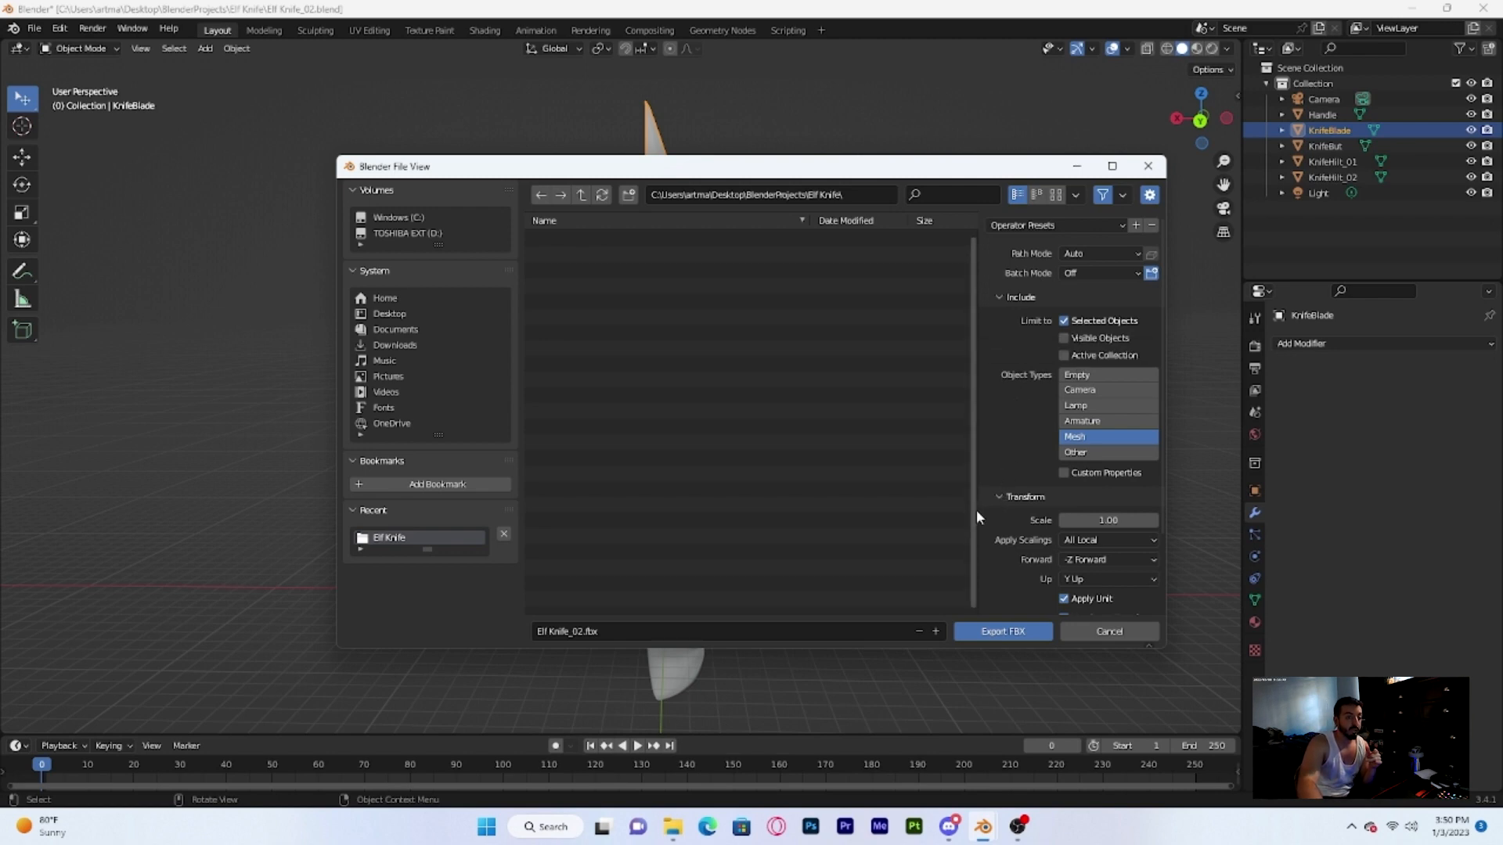
left_click(648, 630)
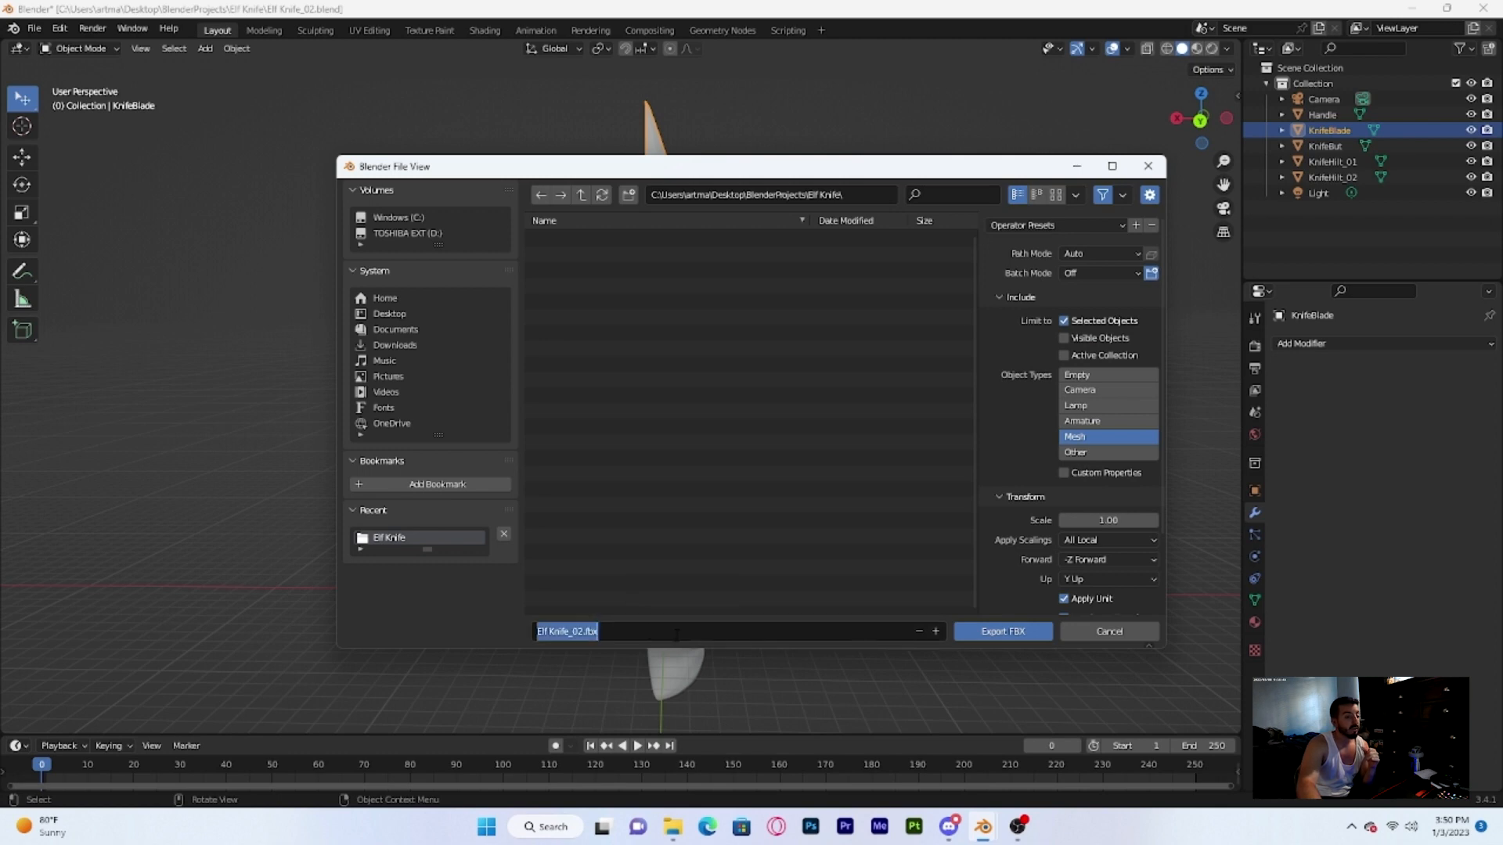
key("BackSpace")
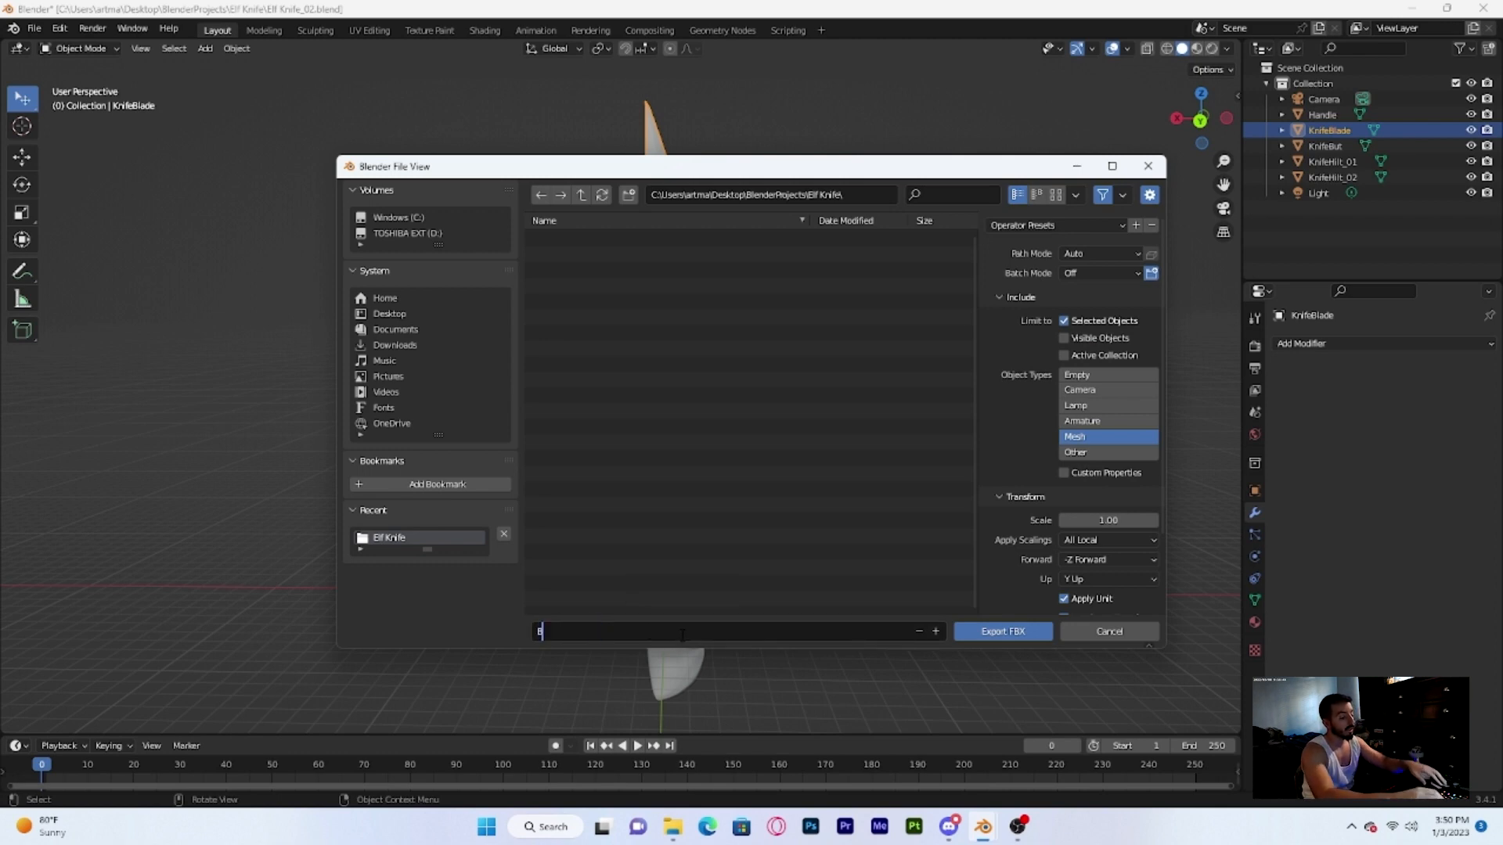
type("Blade")
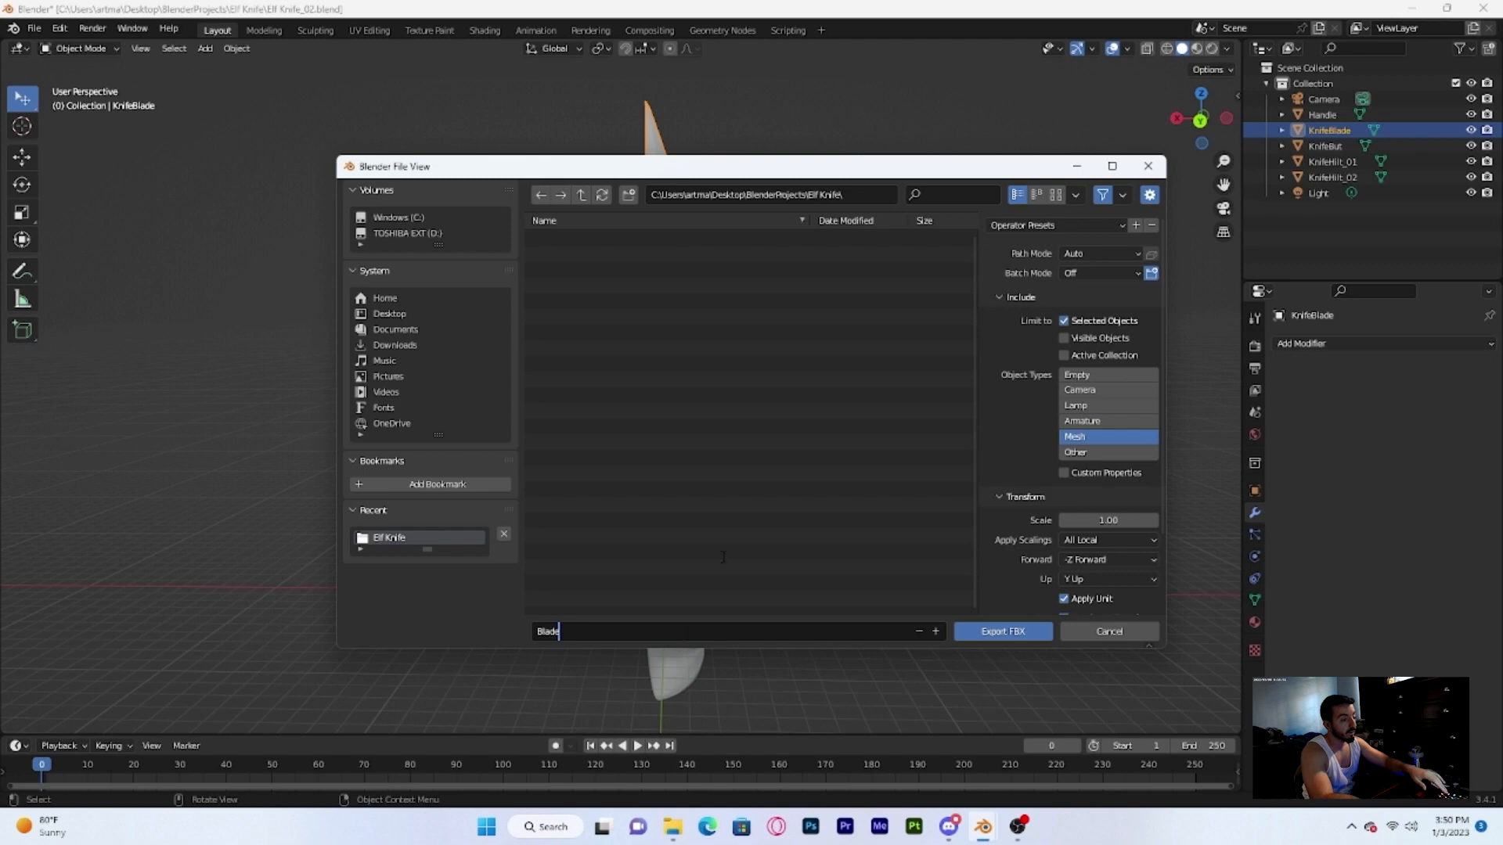
key("Return")
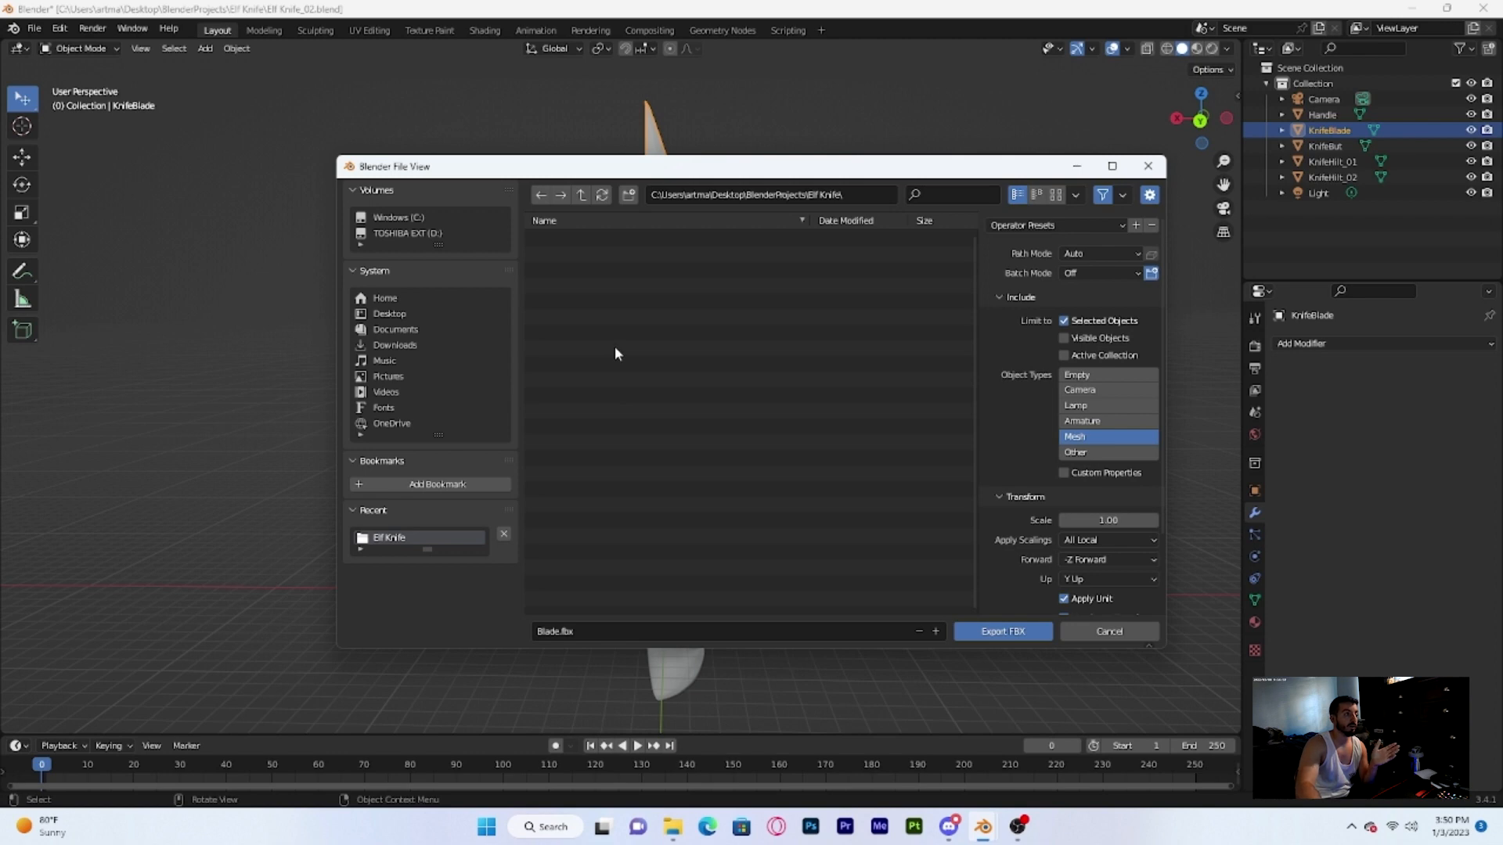
Export the FBX into the Desktop\BlenderProjects\Elf Knife folder and check the folder's contents in File Explorer
left_click(400, 313)
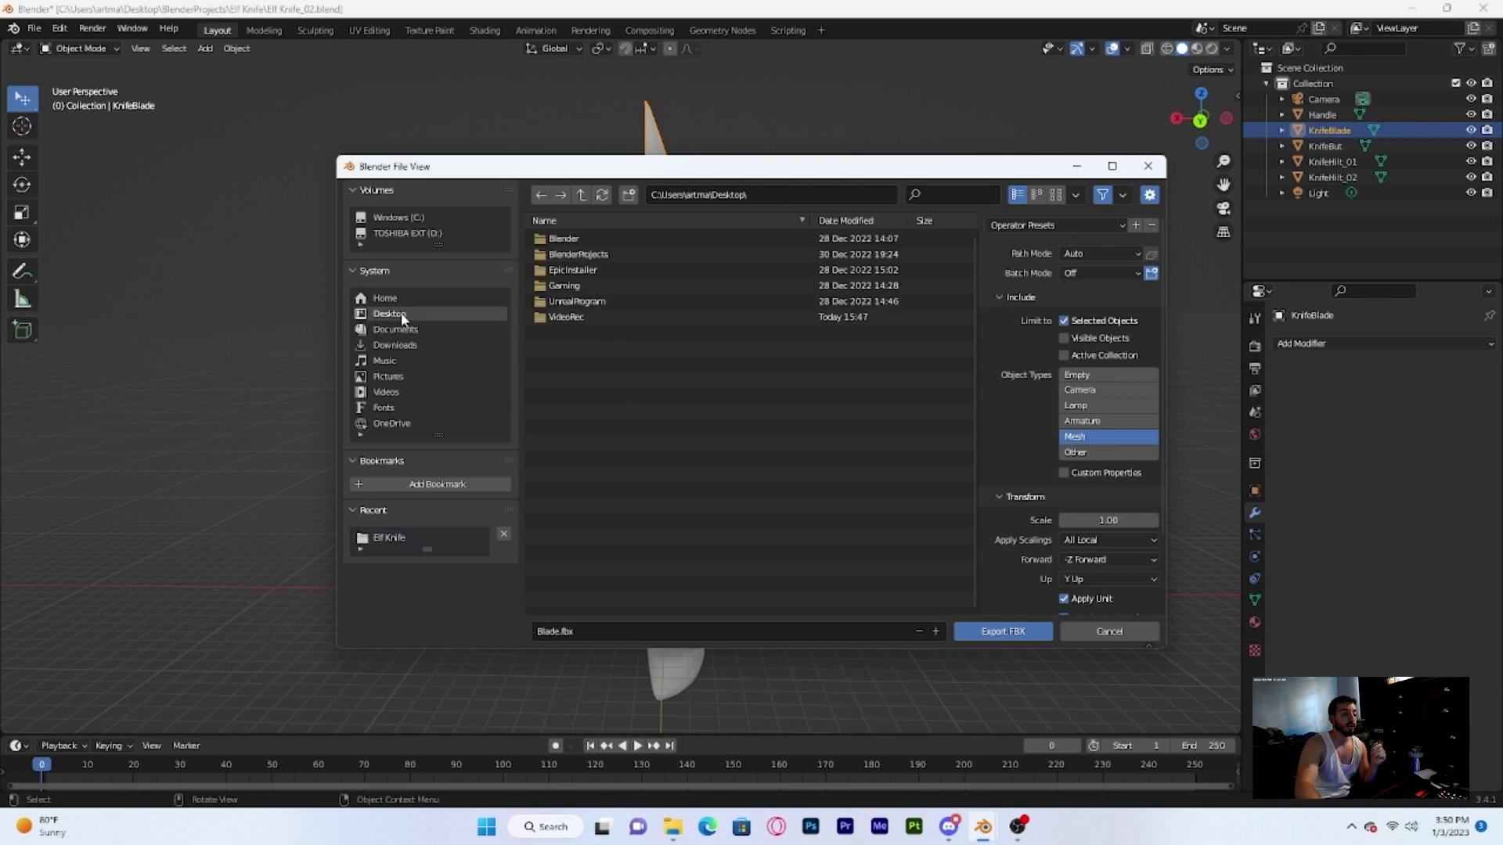
double_click(580, 259)
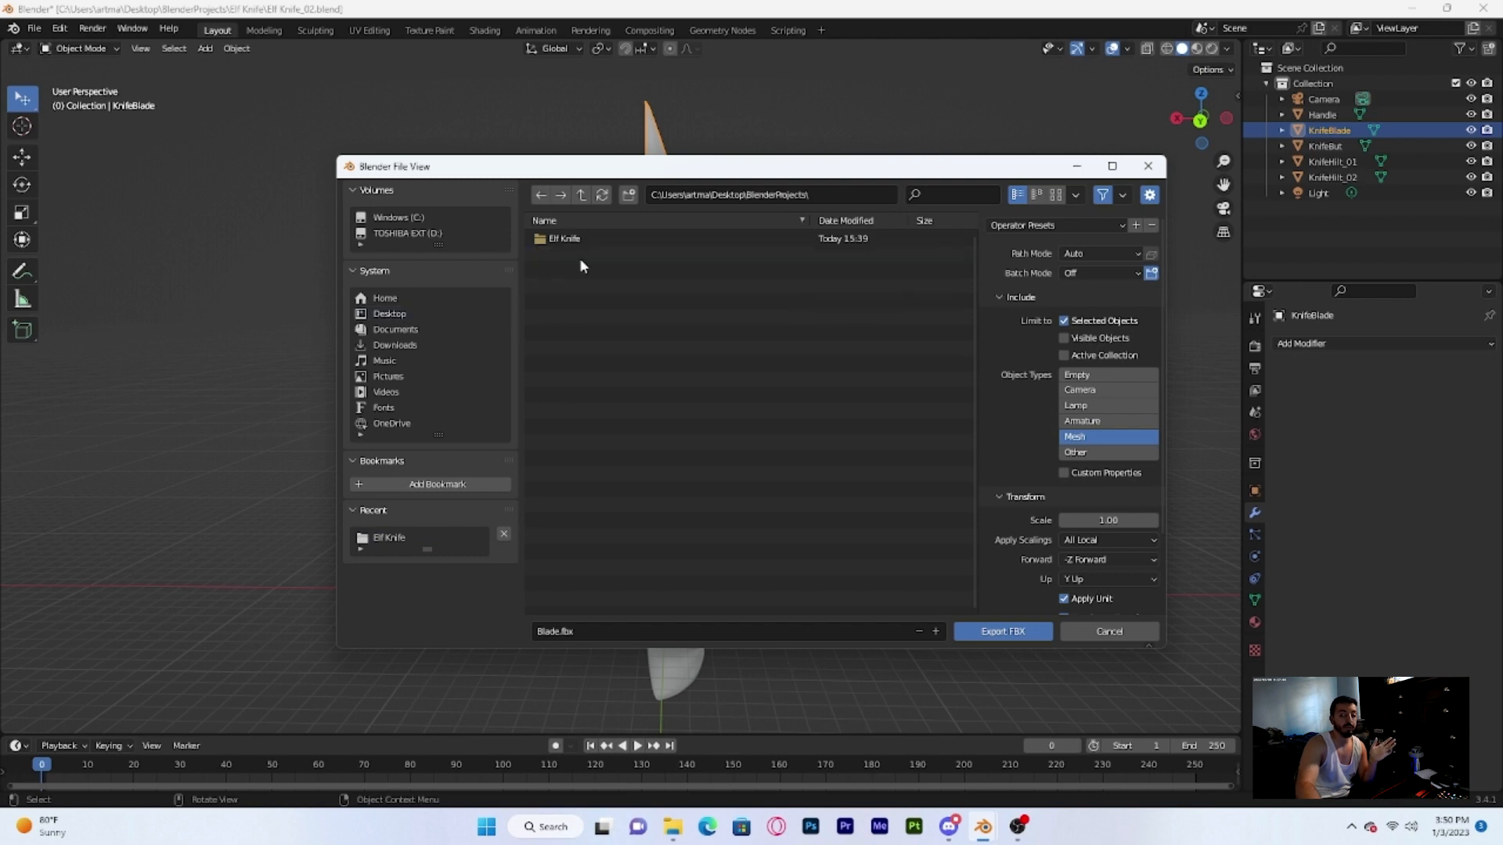
double_click(576, 240)
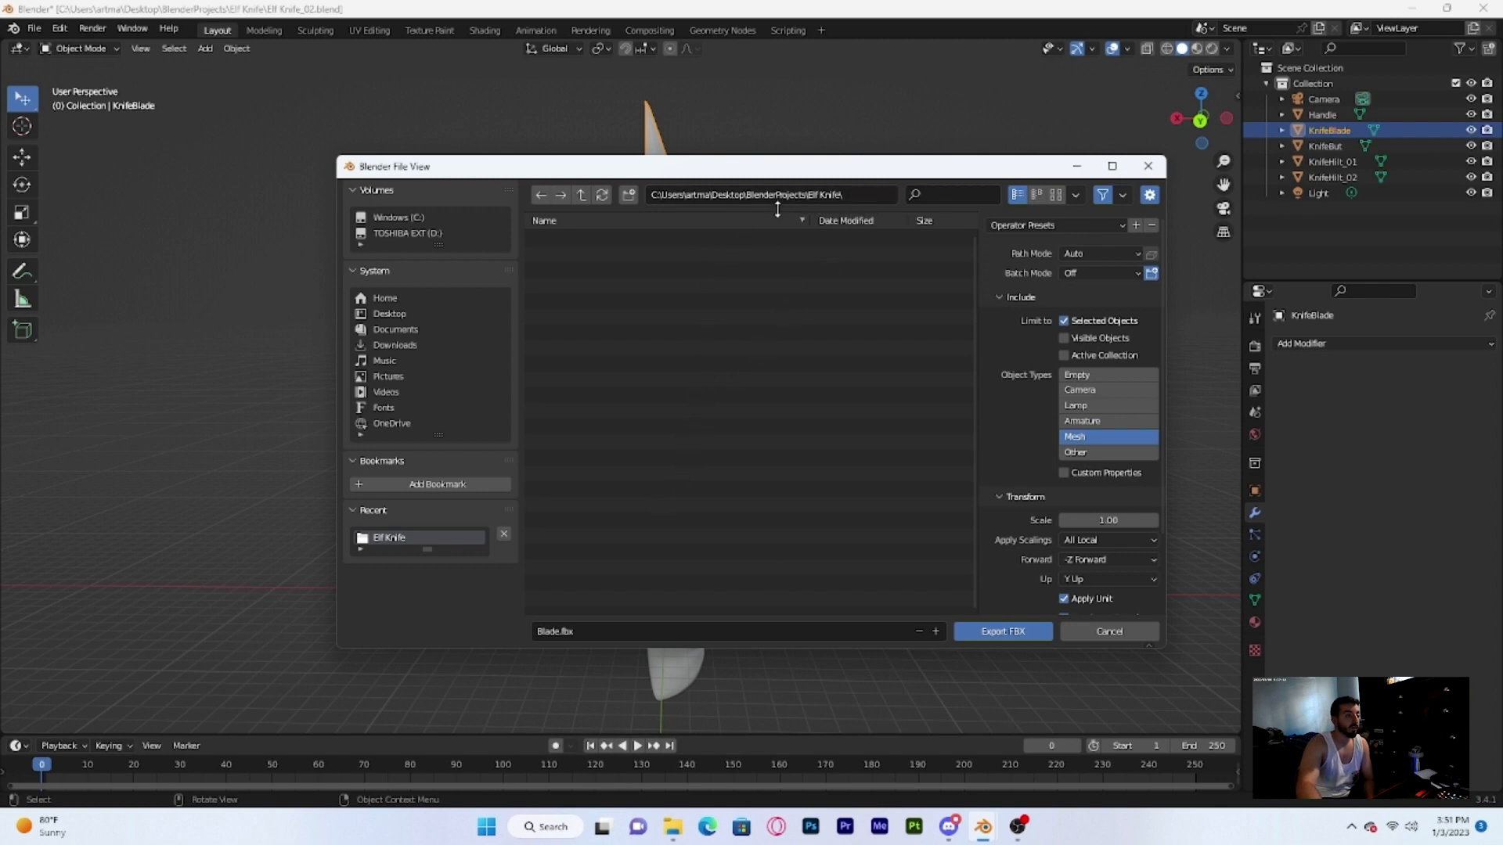
left_click(993, 632)
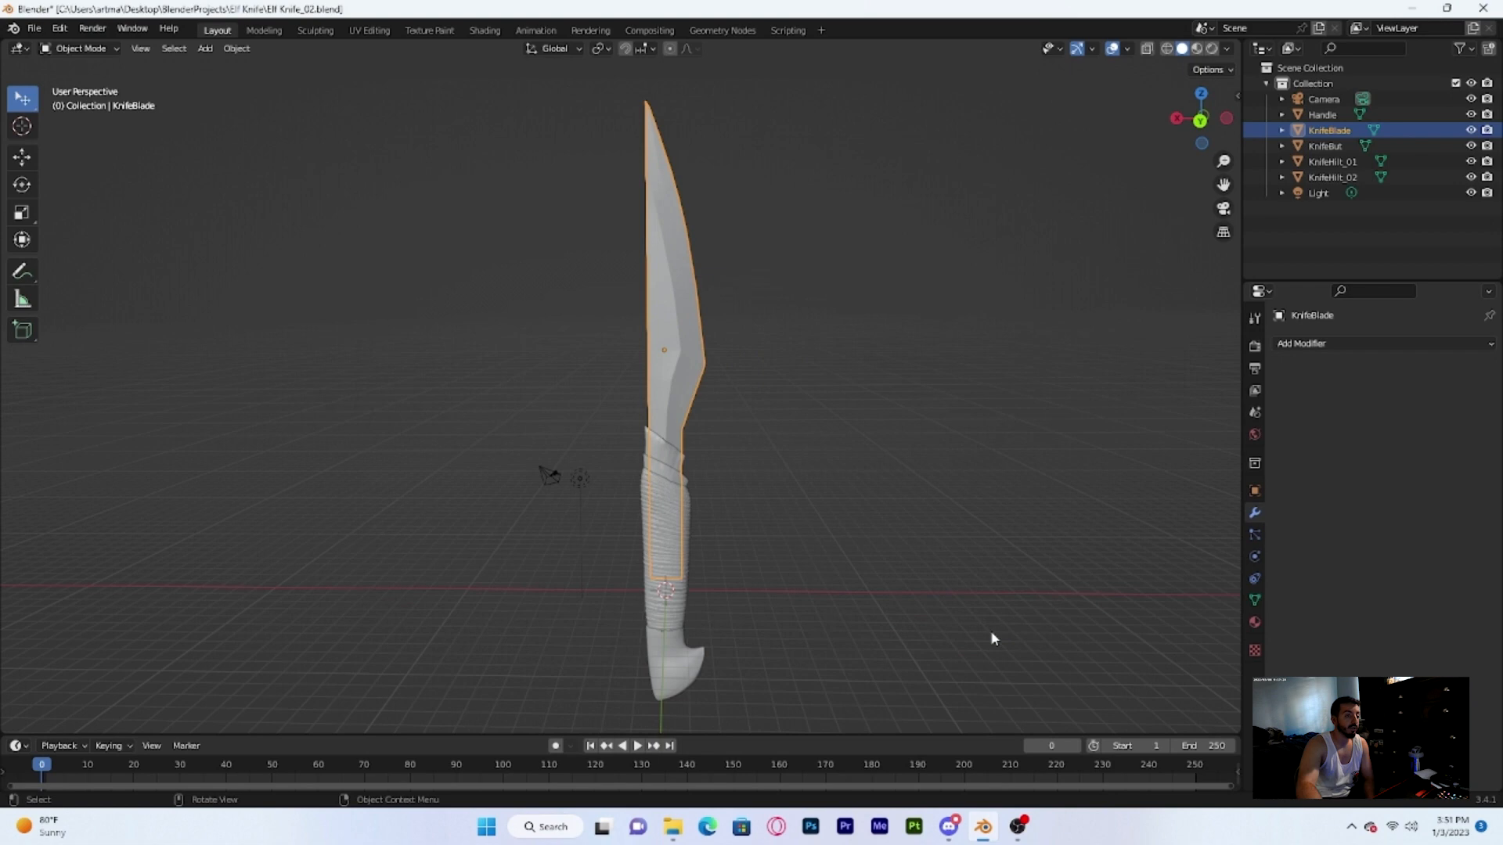
left_click(672, 826)
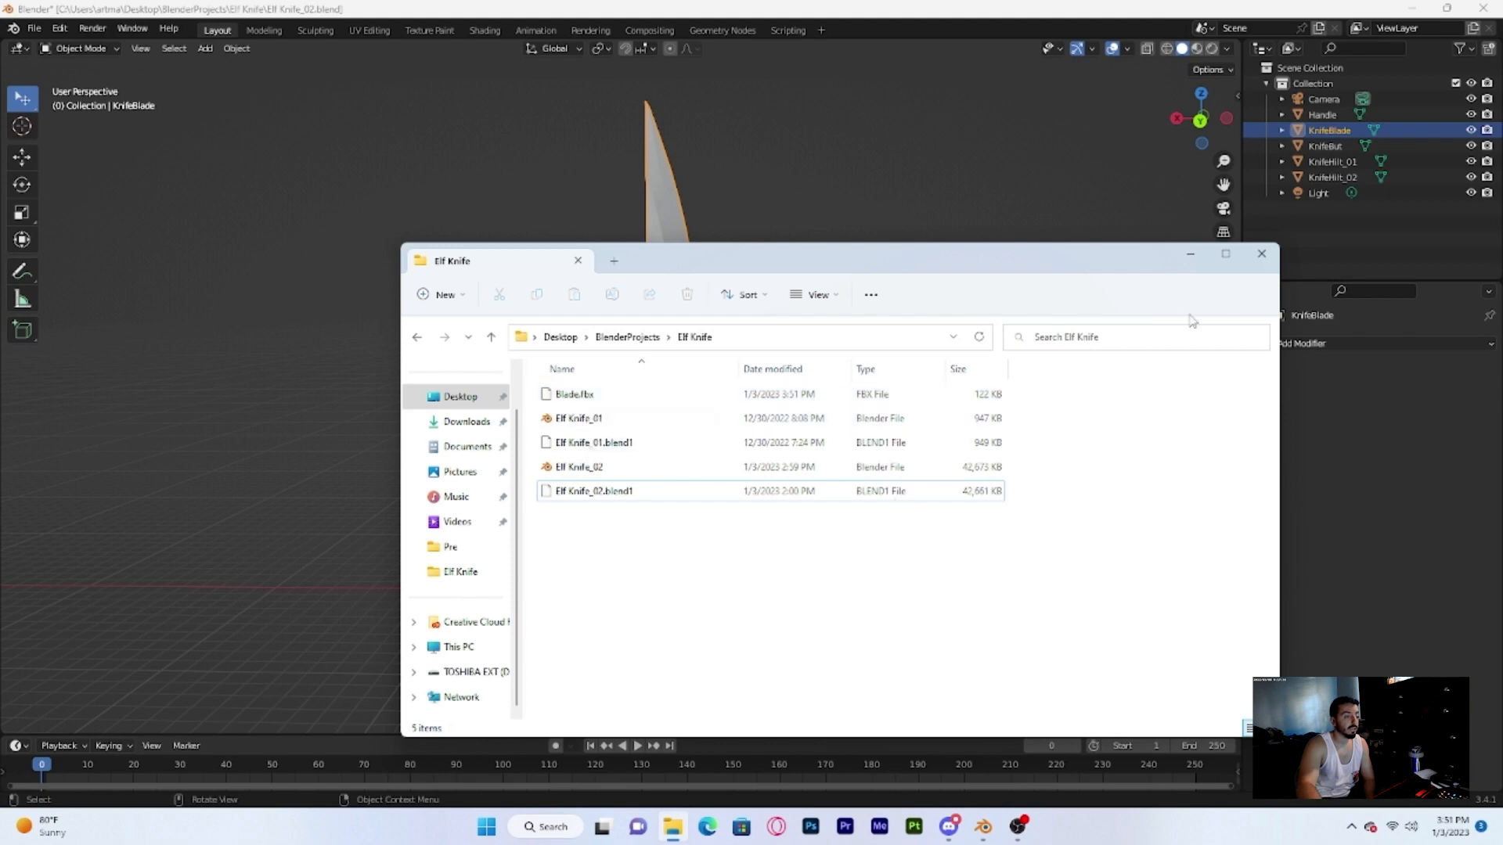
left_click(1191, 262)
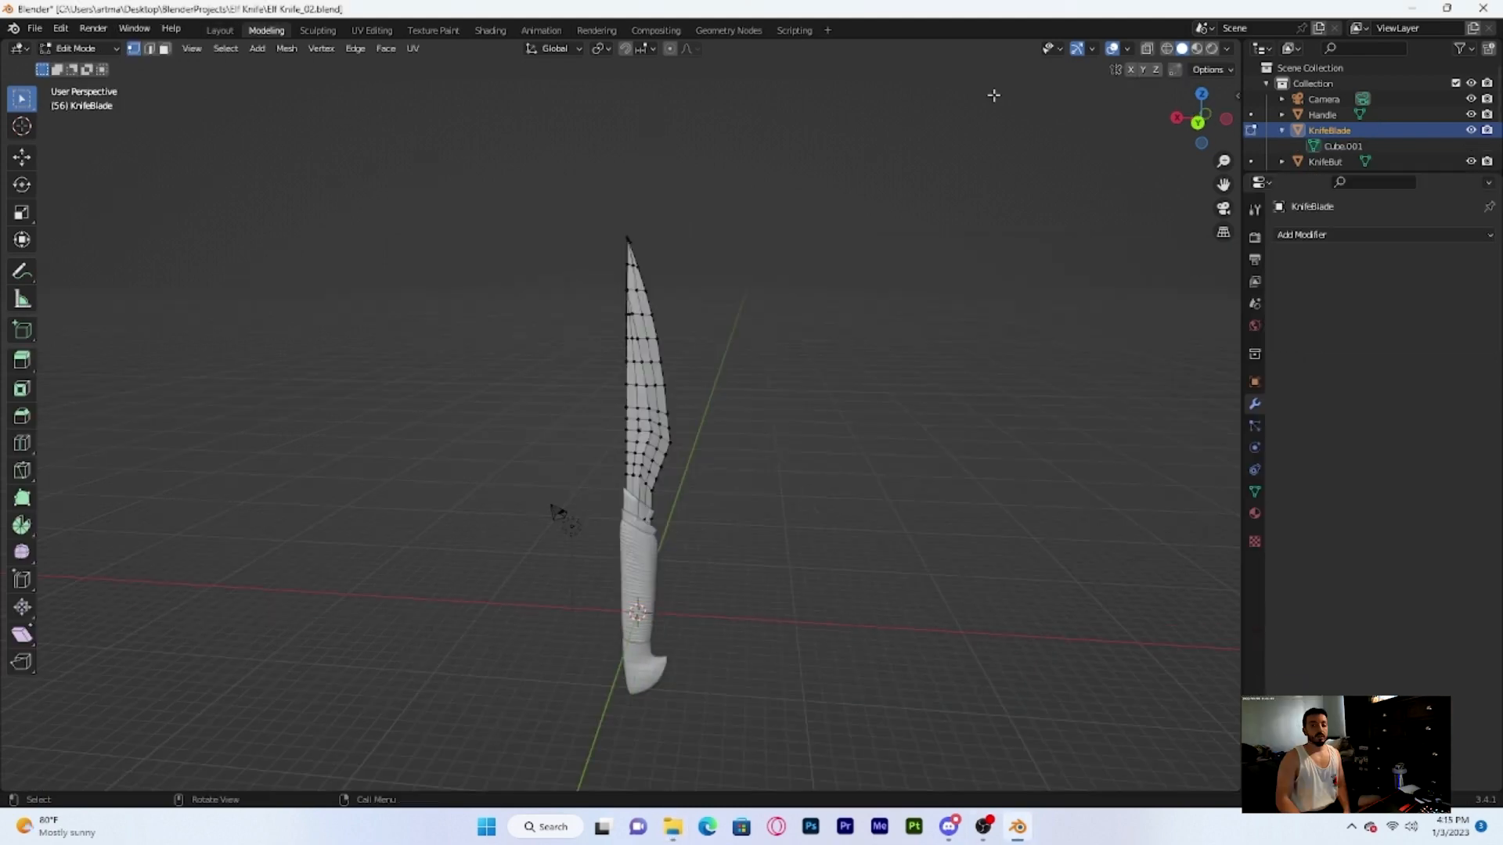
Switch to Adobe Substance 3D Painter, dismiss the home screen and start a new project
left_click(912, 827)
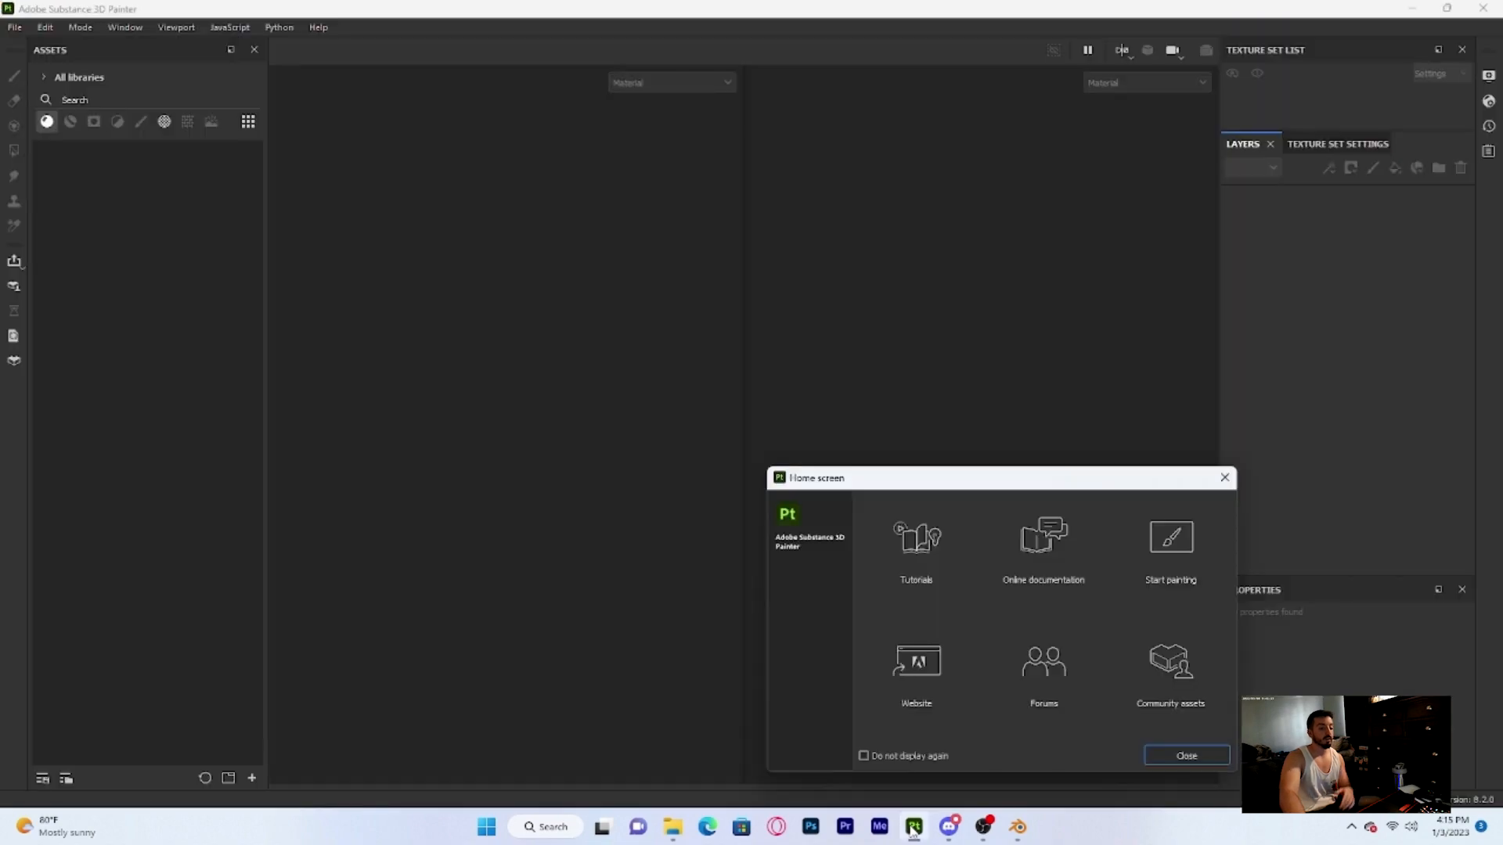
left_click(1223, 479)
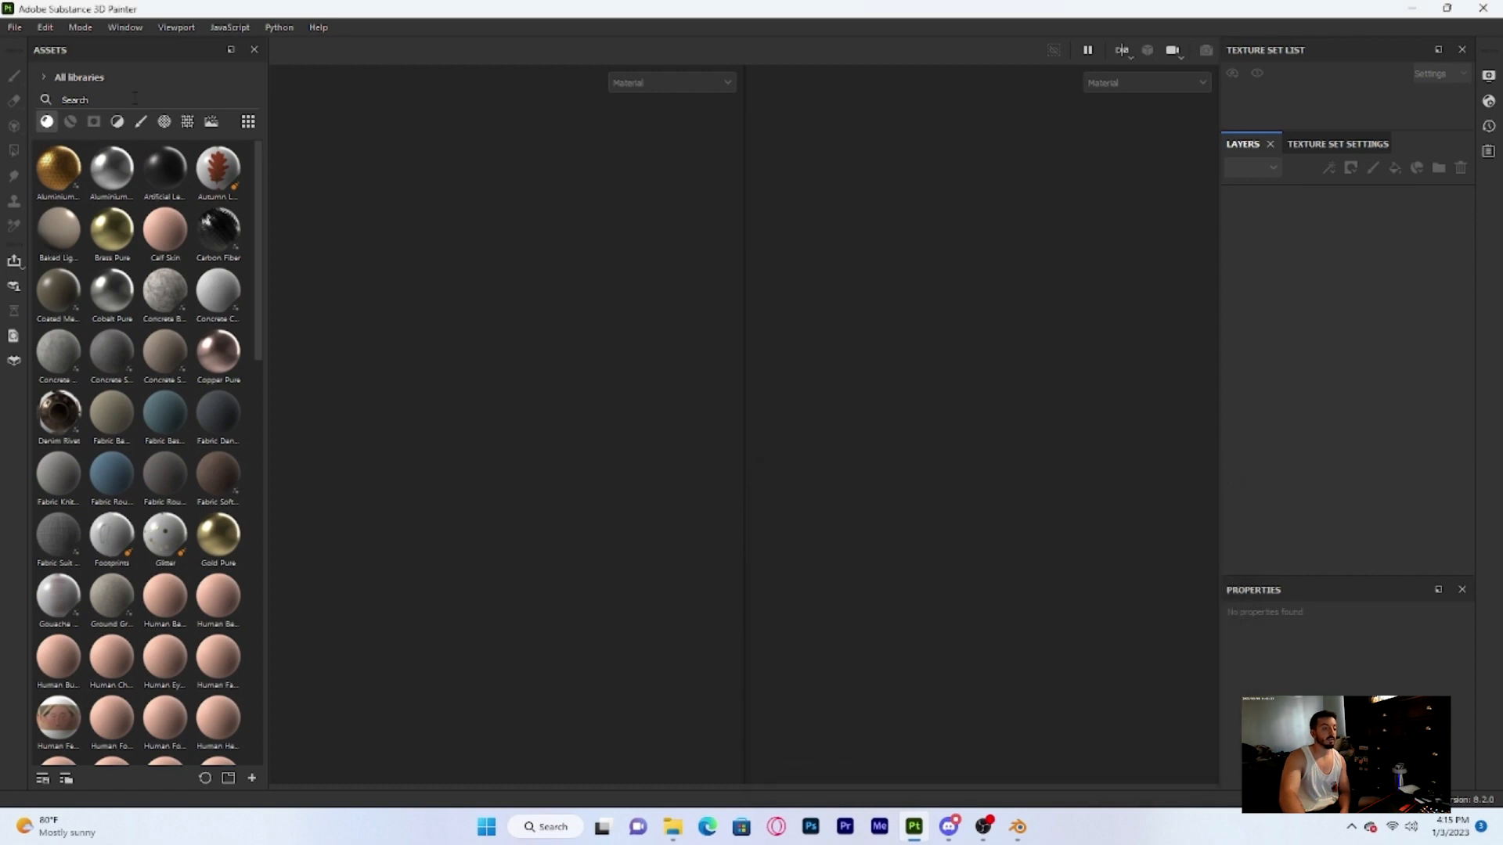
left_click(21, 31)
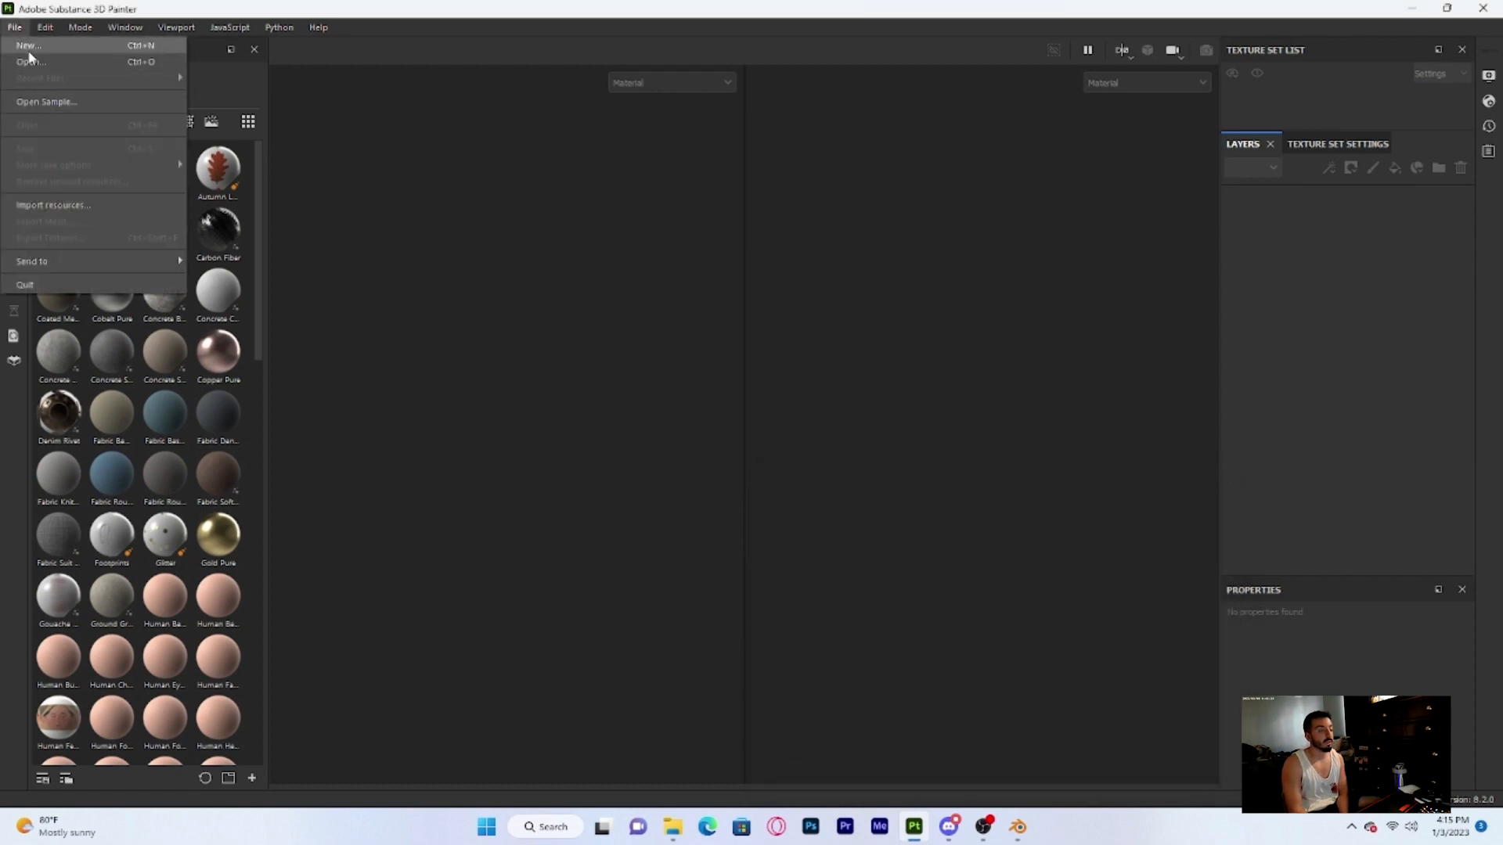
left_click(27, 49)
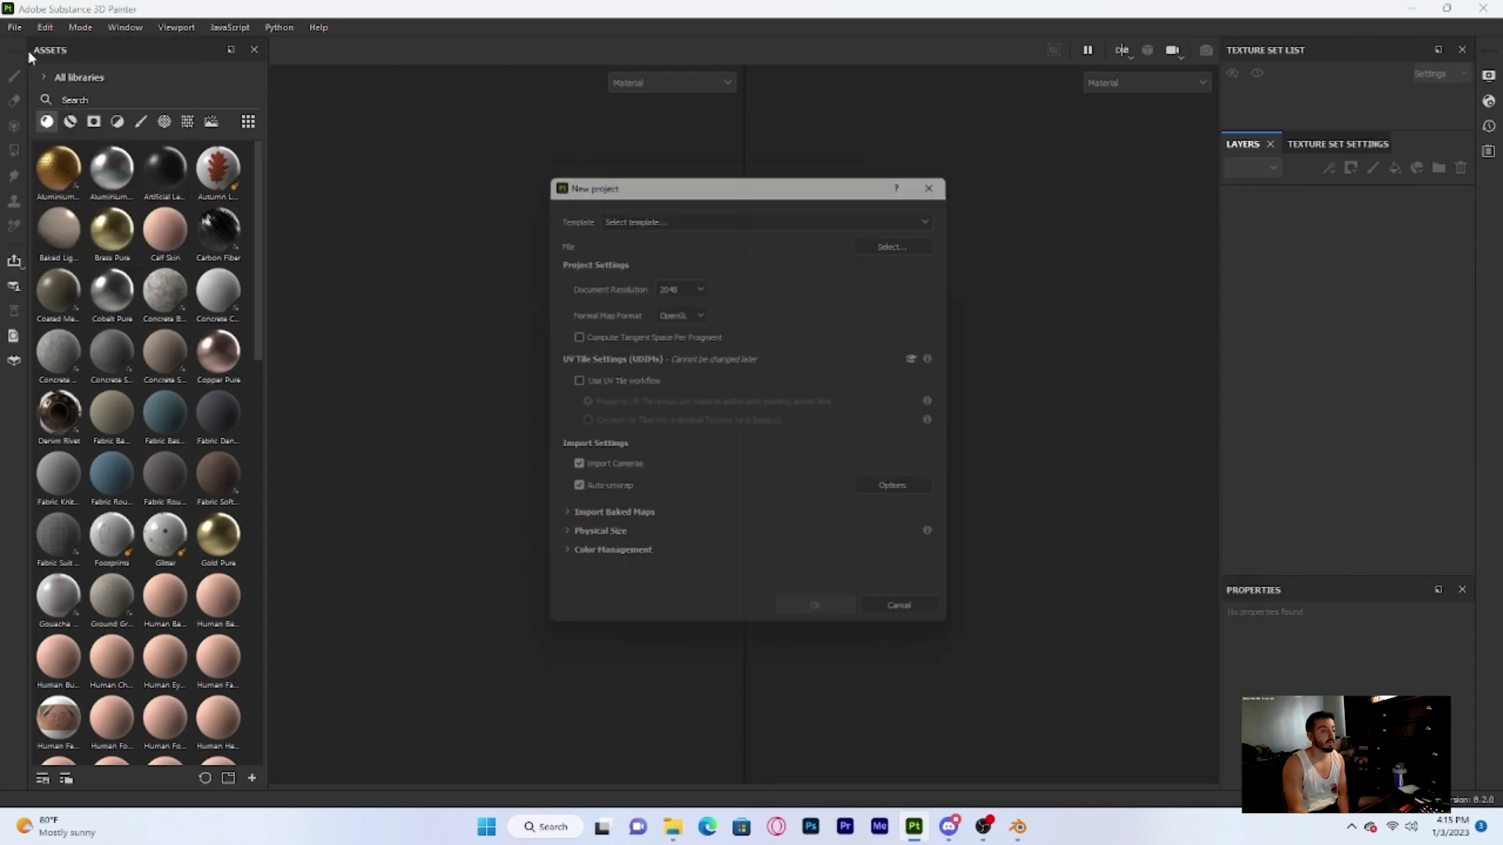
Set the new project's document resolution to 2048
left_click(699, 284)
left_click(684, 348)
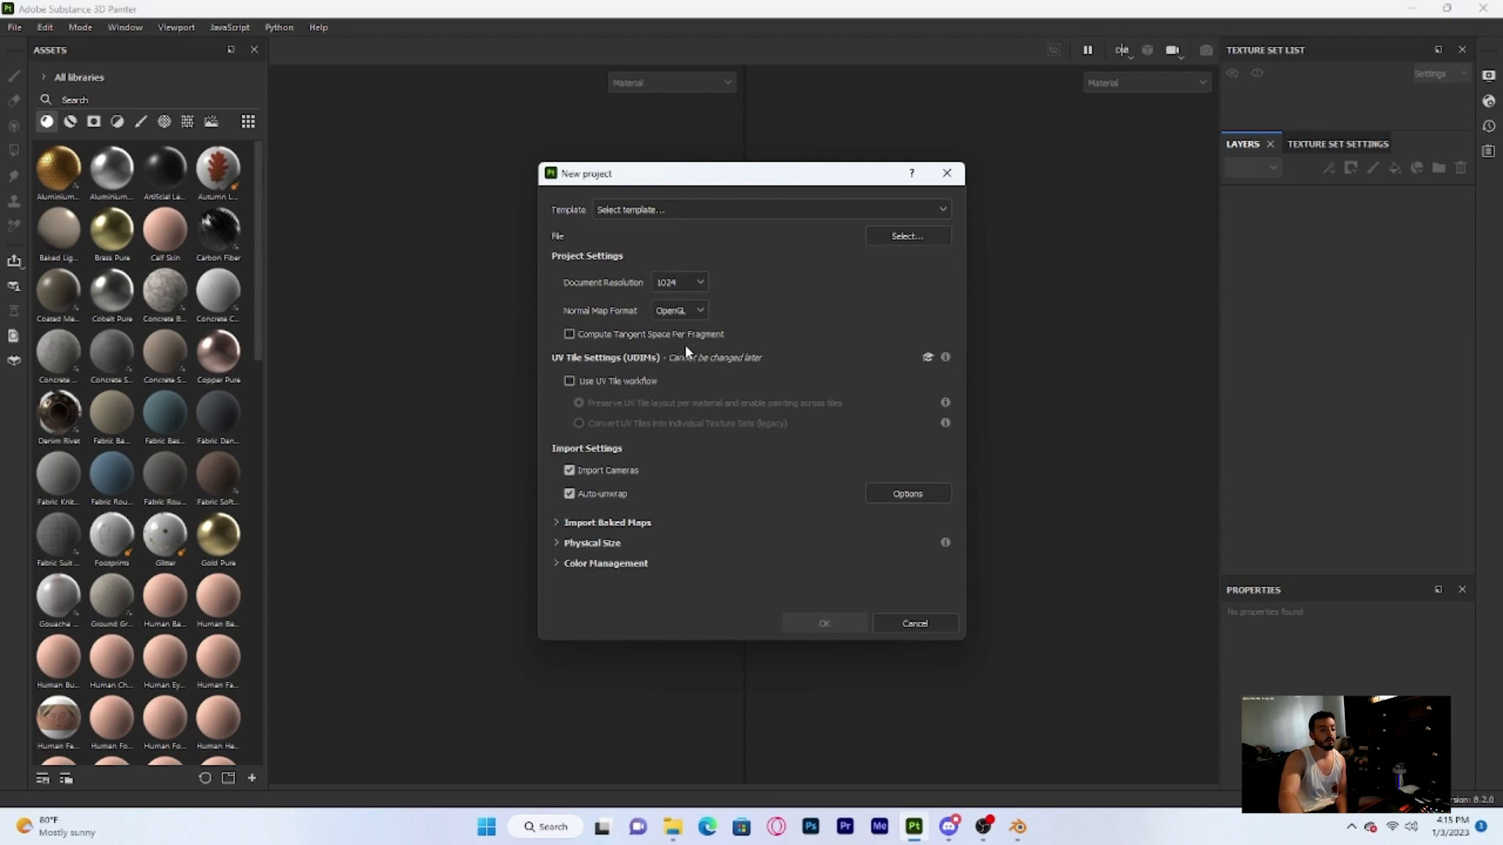
left_click(701, 286)
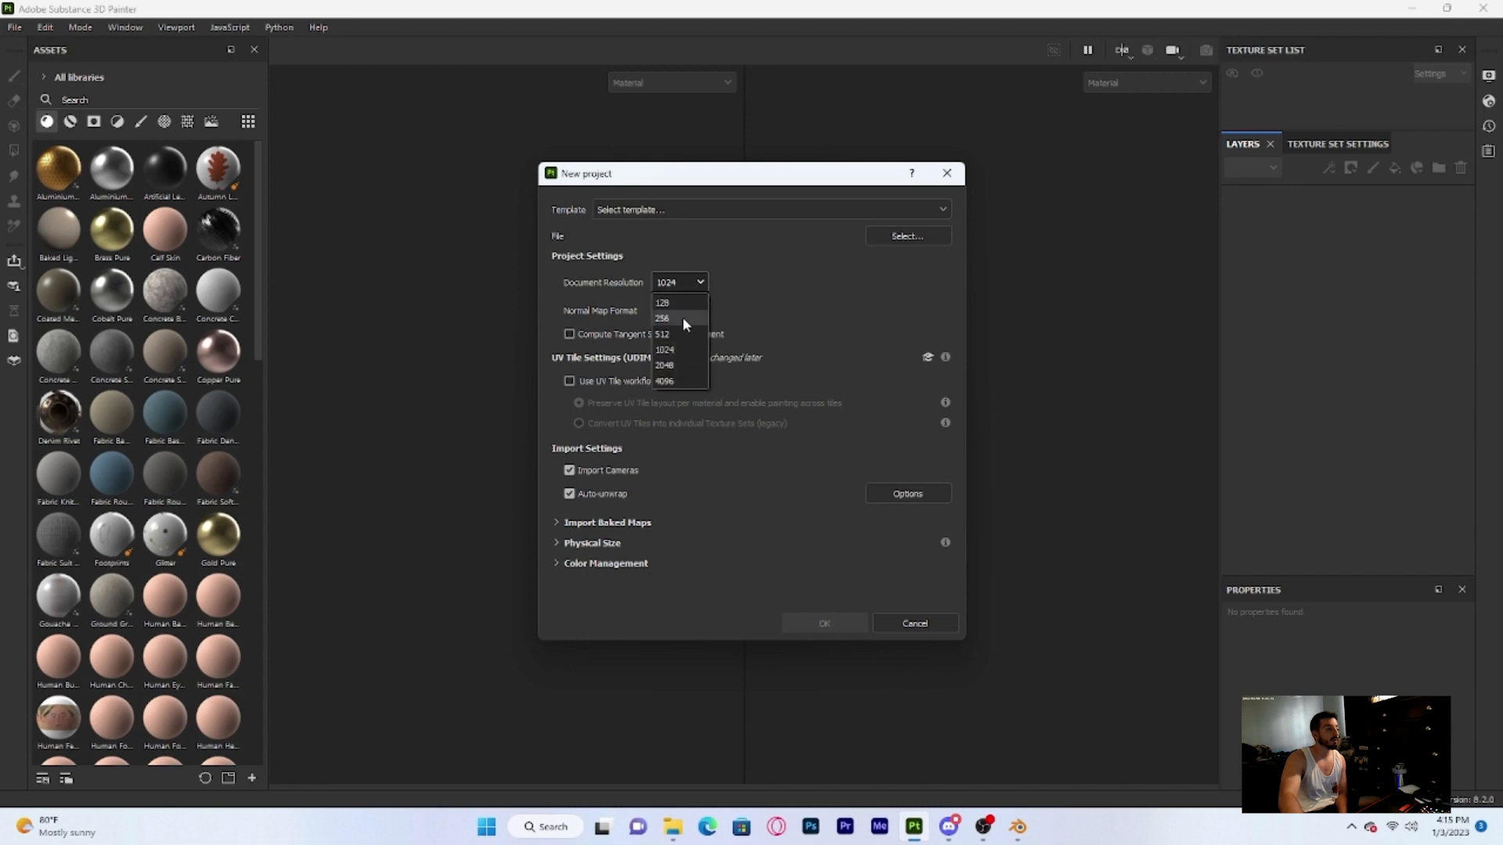
left_click(675, 365)
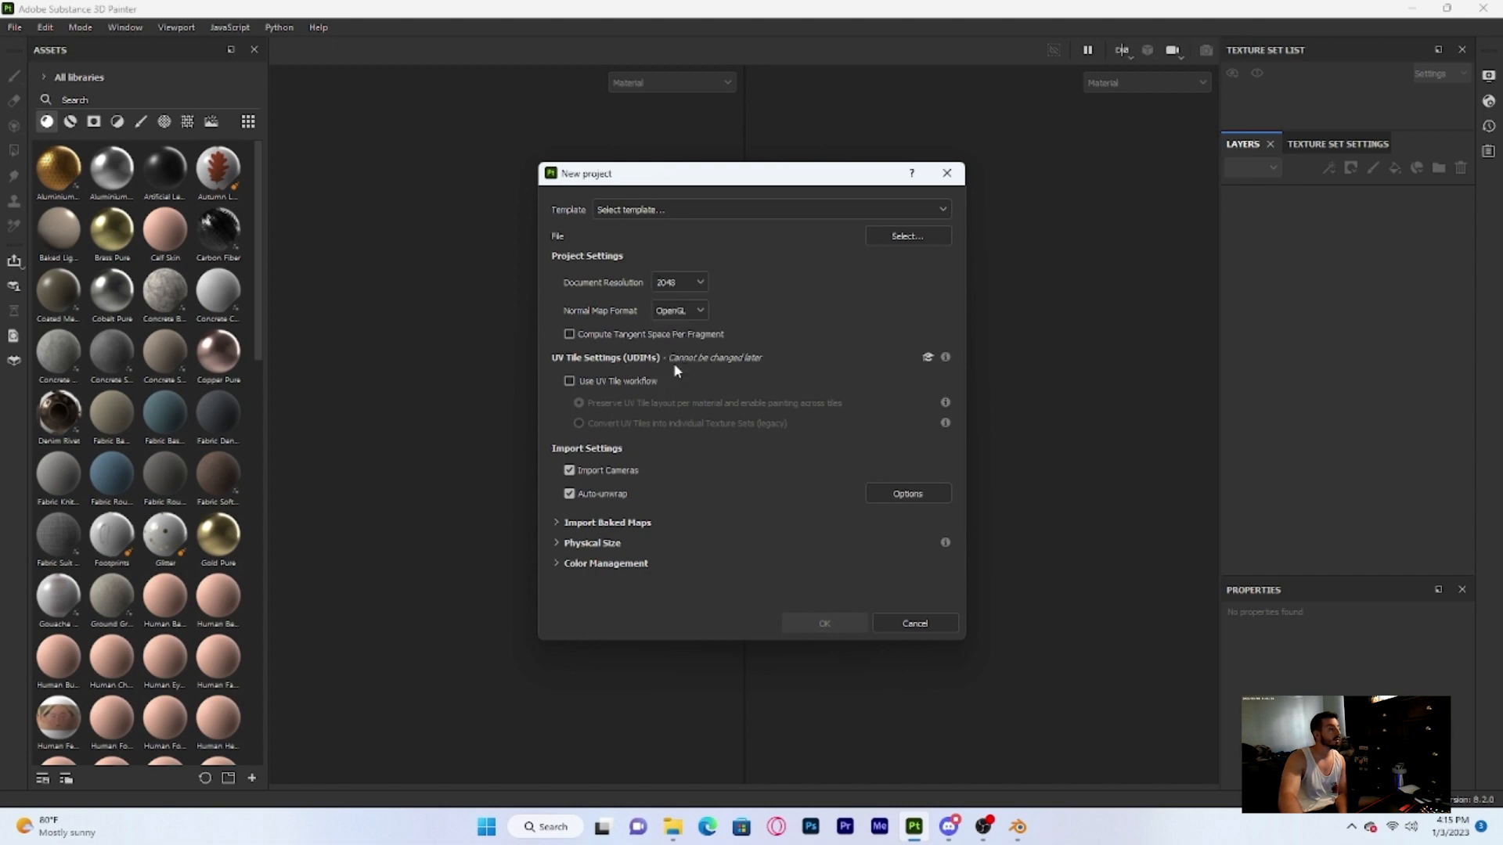
Choose Blade.fbx from the Elf Knife folder as the project mesh and create the project
left_click(895, 235)
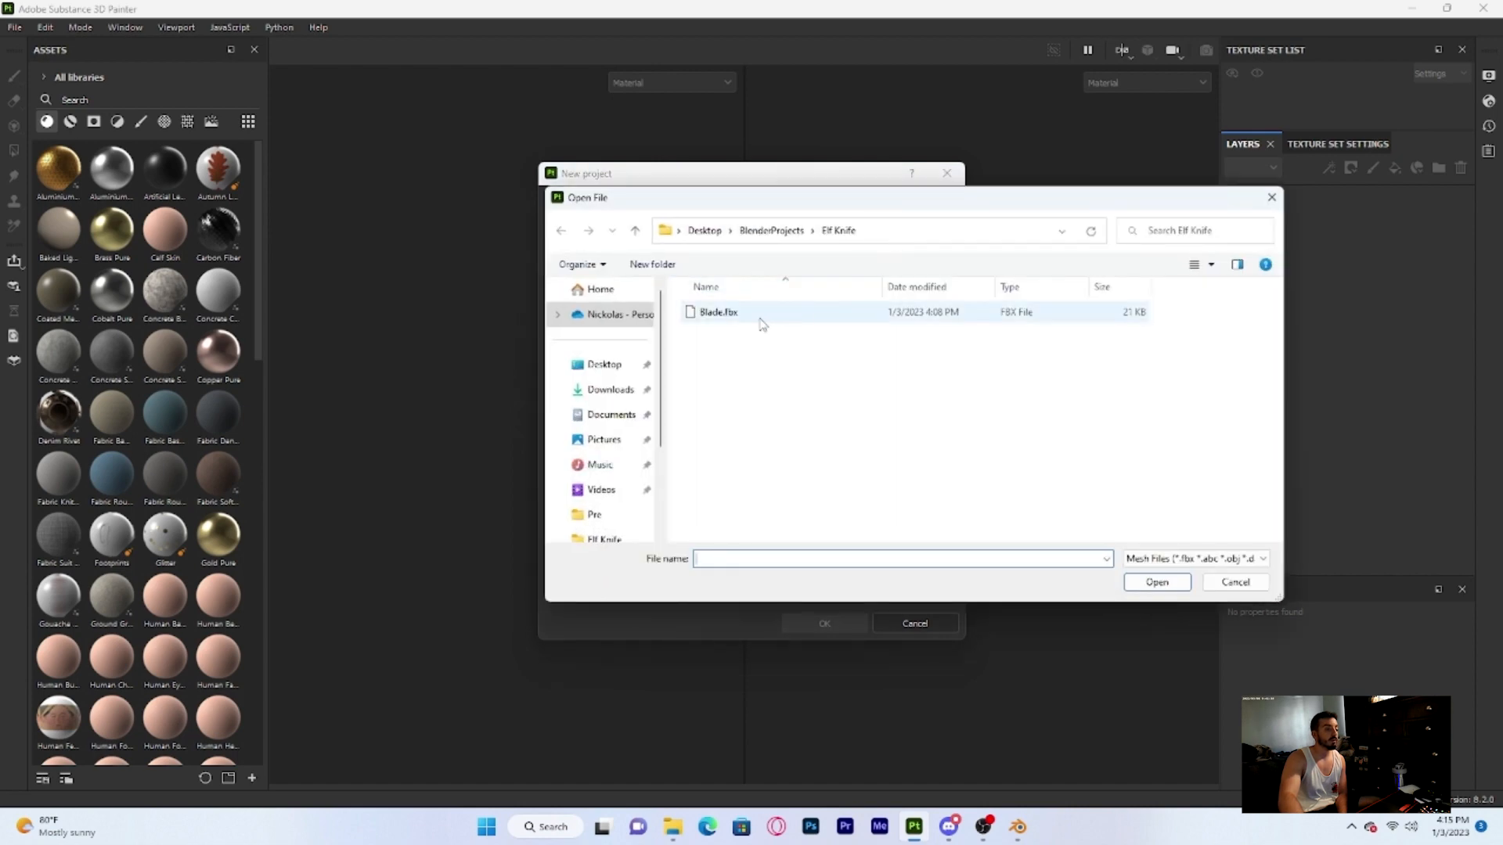
left_click(762, 324)
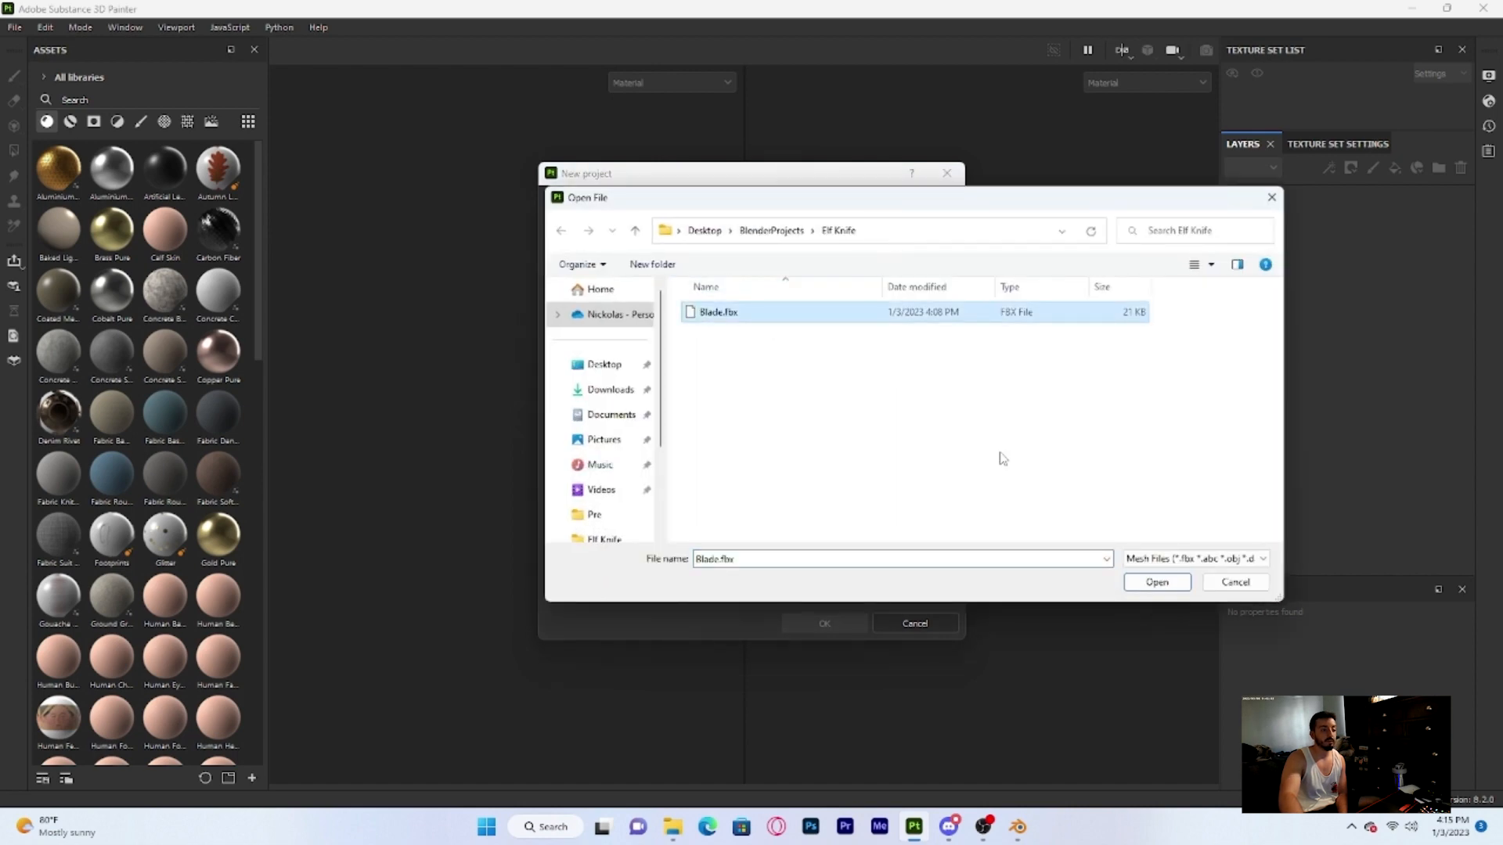
left_click(1156, 582)
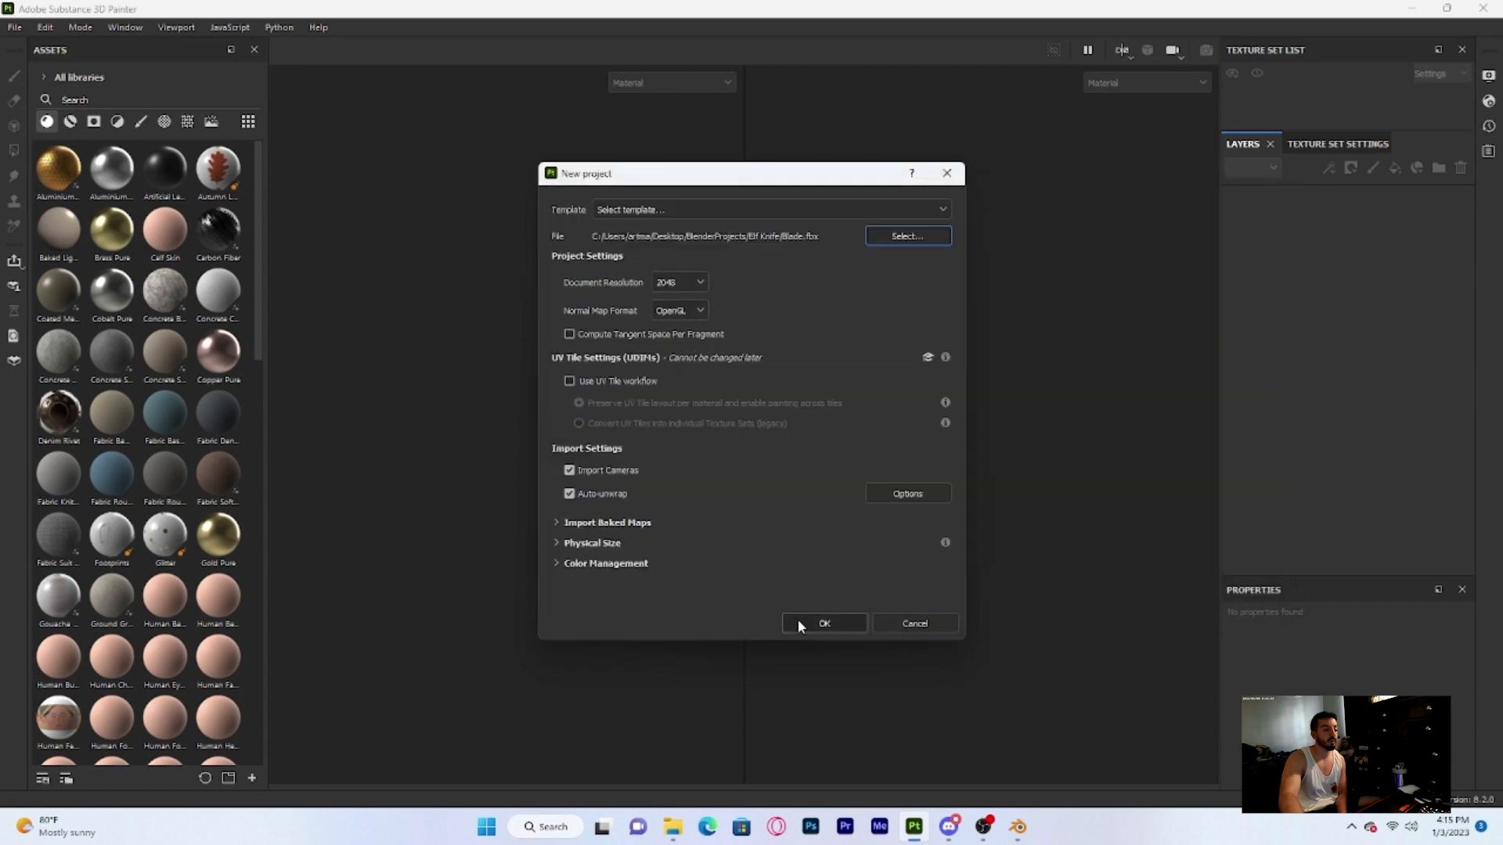
left_click(554, 522)
scroll(712, 521, "down", 3)
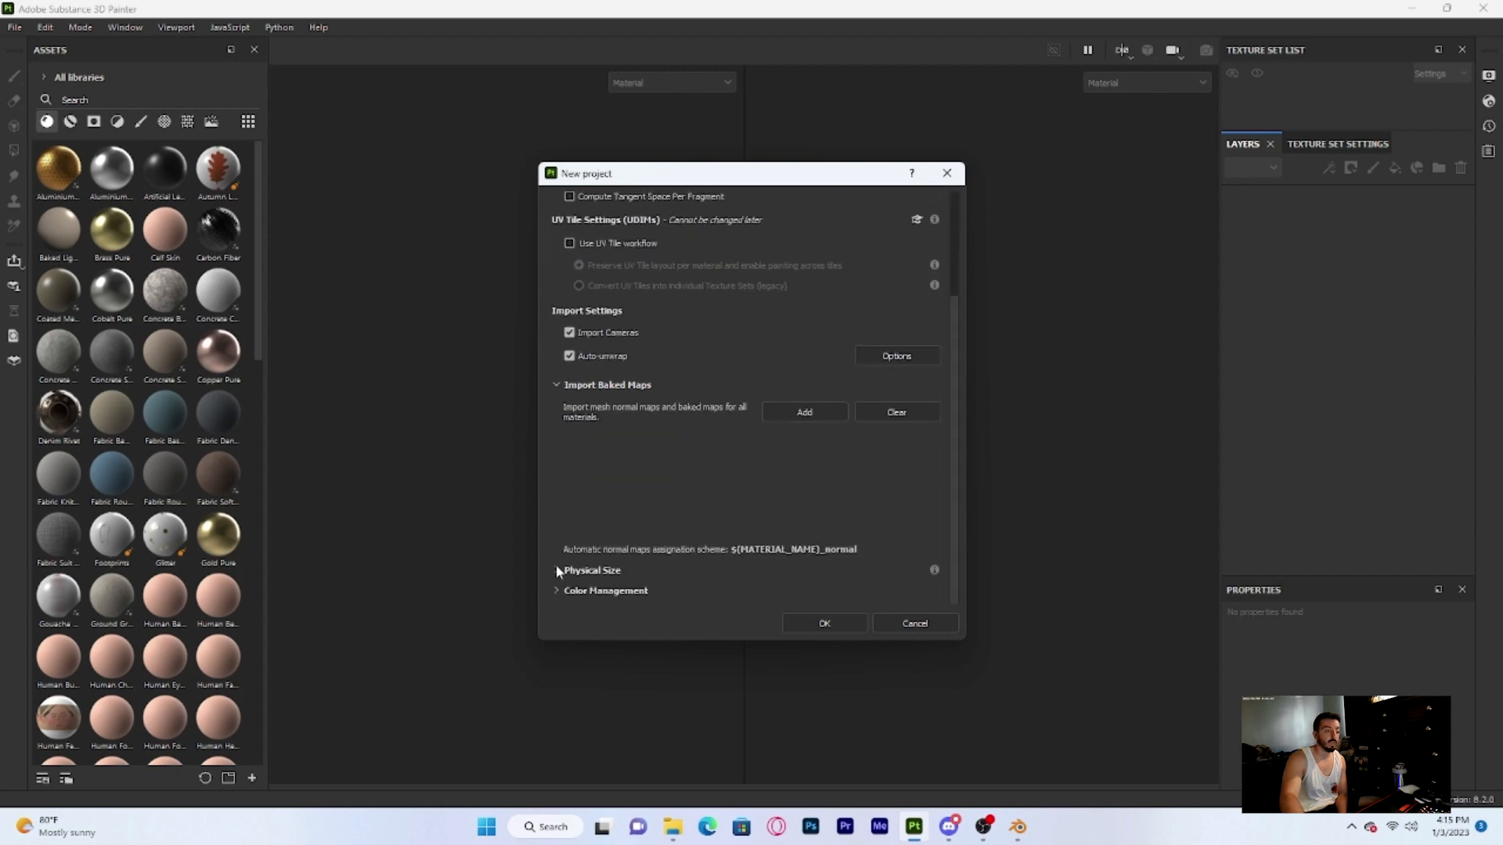
left_click(555, 384)
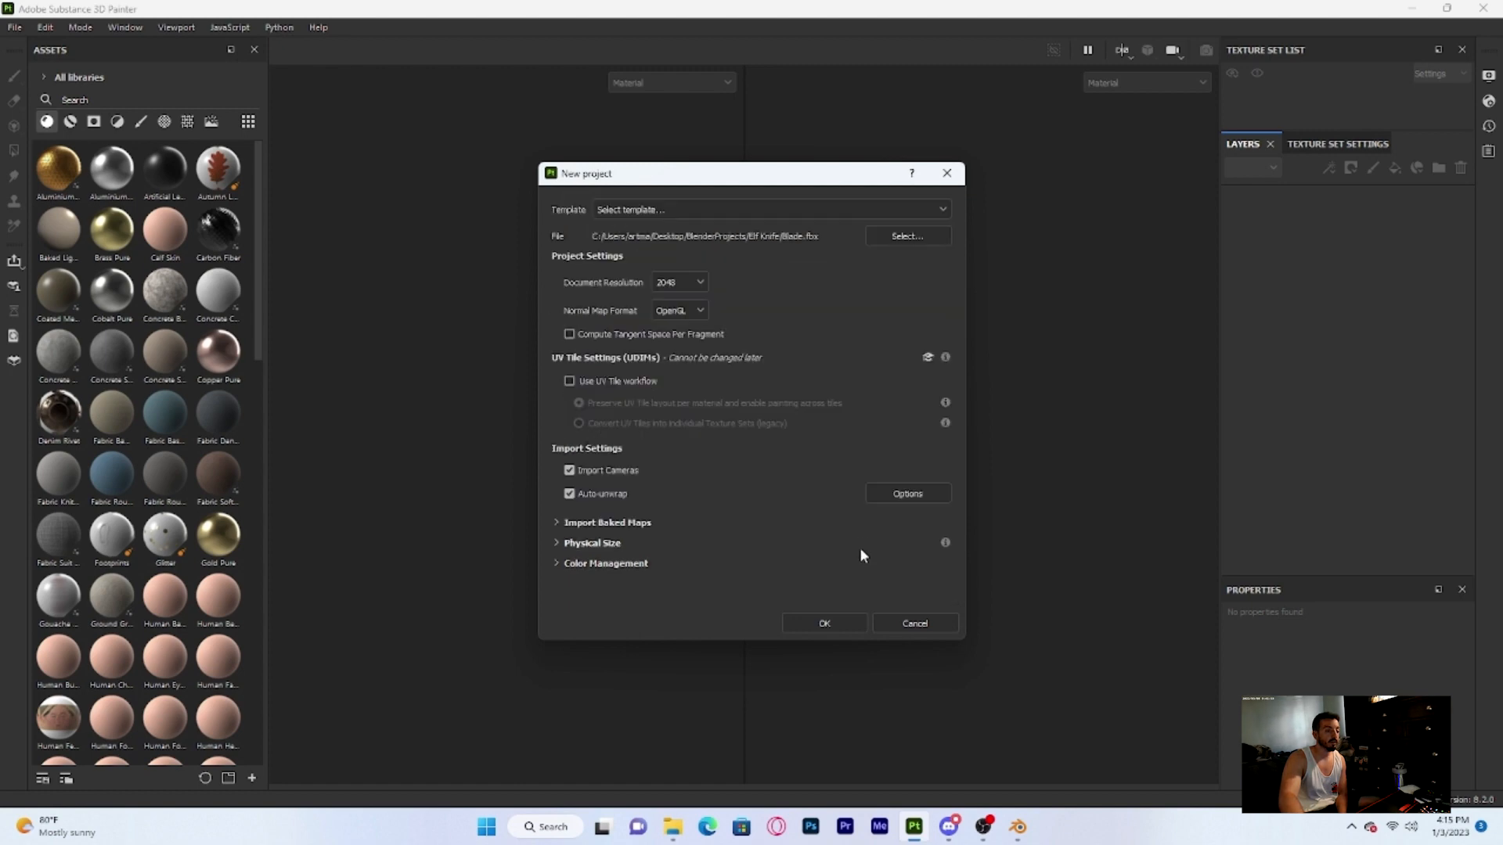
left_click(811, 623)
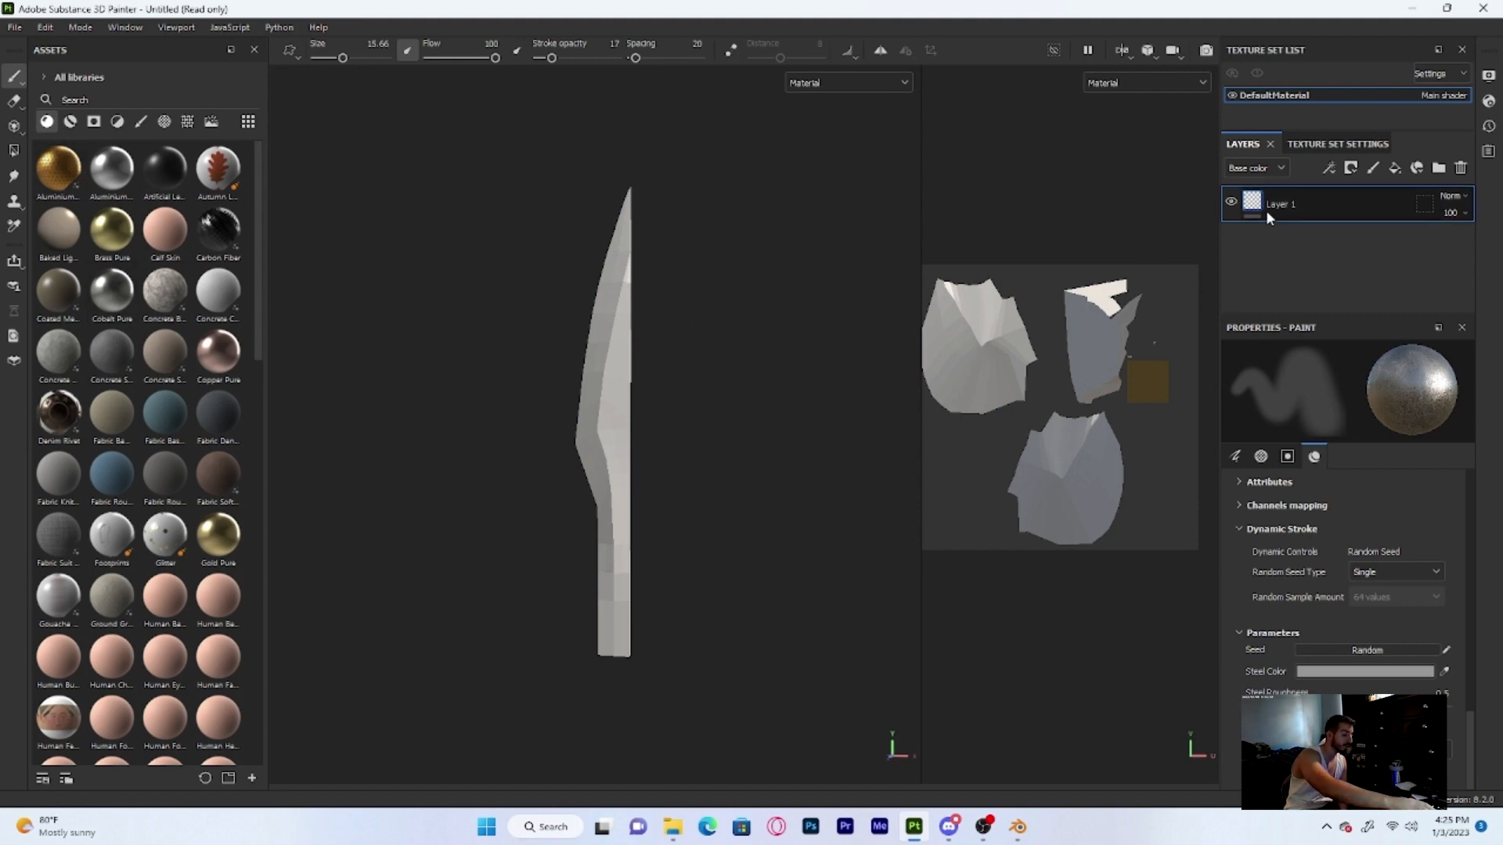
Search the material assets for "metal" and choose Steel Rough as the paint material
left_click(108, 100)
type("metal")
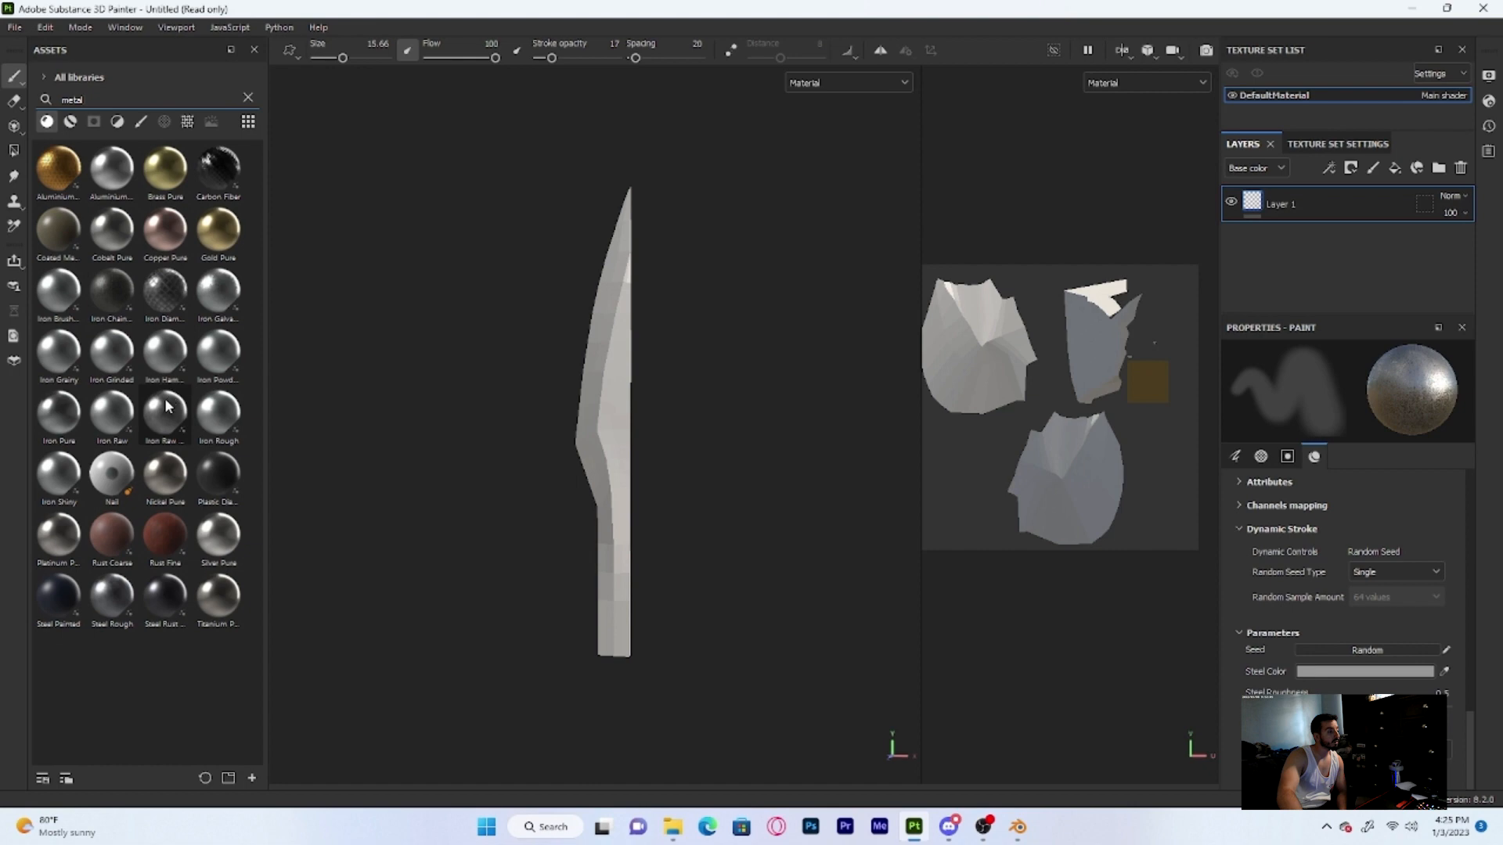
mouse_move(167, 405)
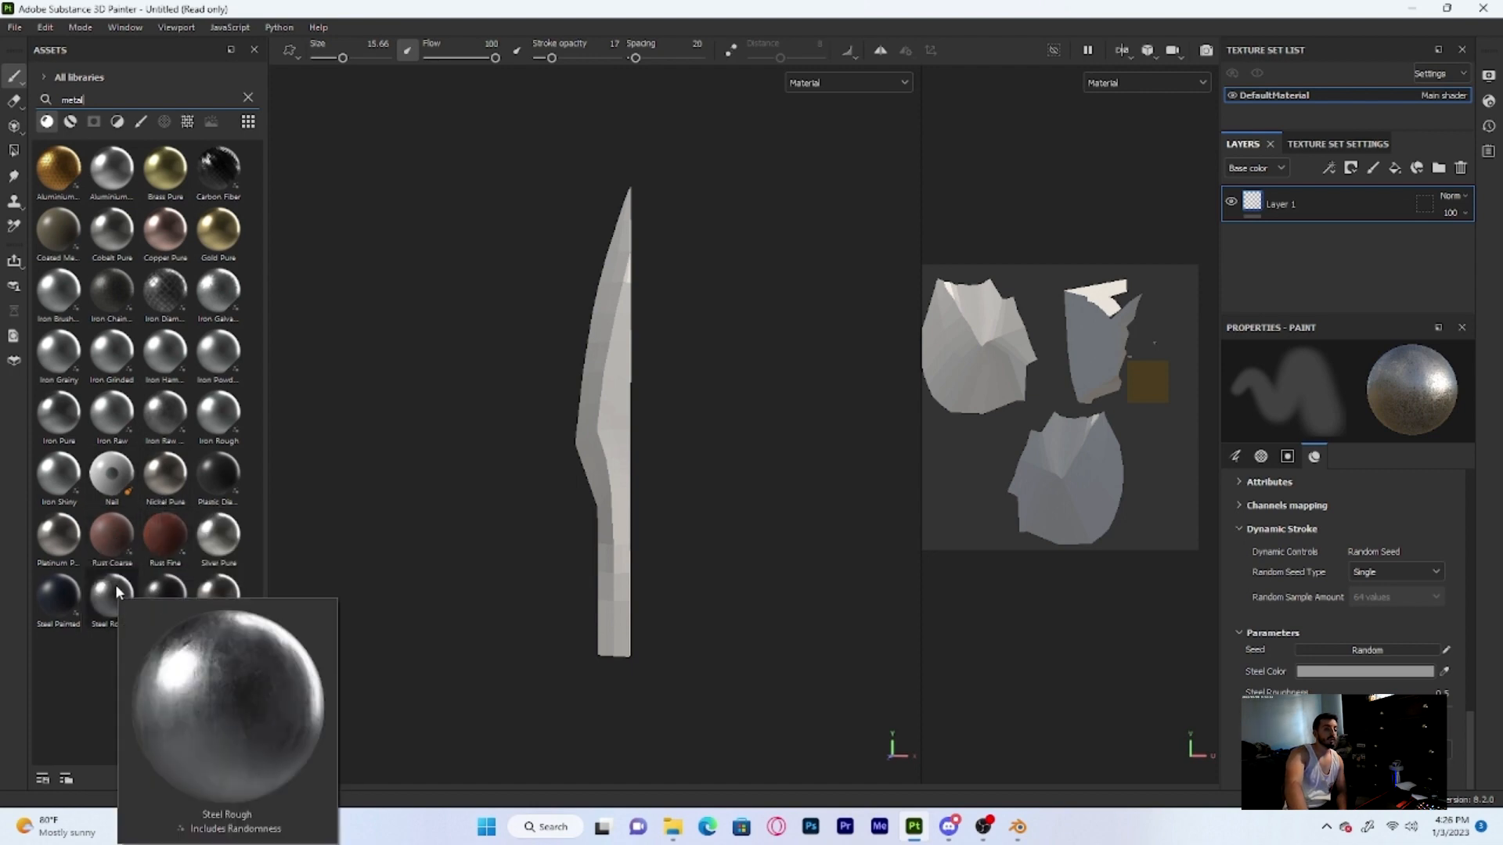
left_click(115, 595)
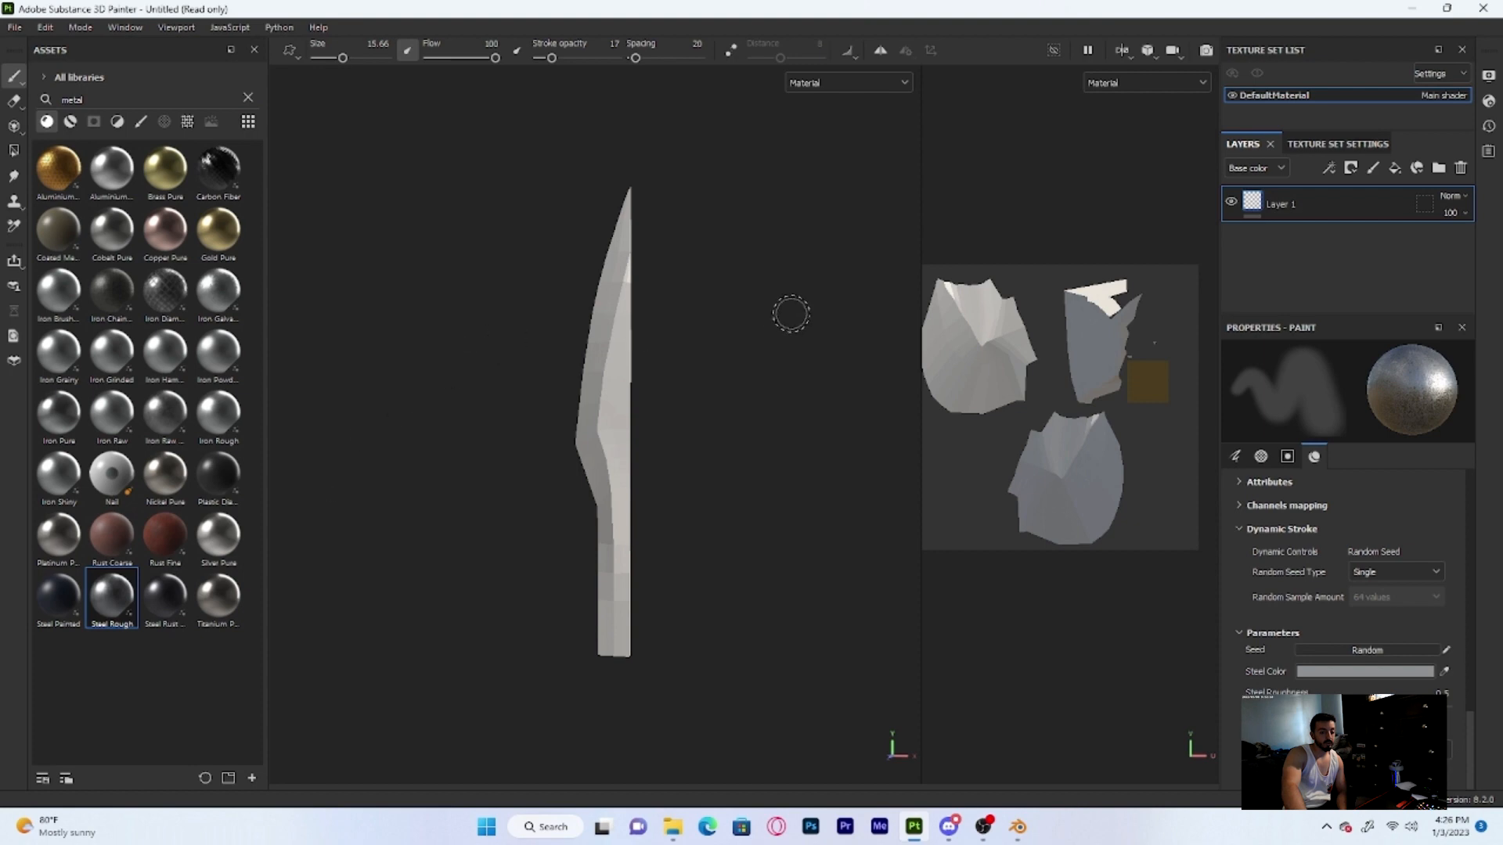
Darken the Steel Rough material's steel color to dark grey, hex 505152
left_click(1327, 673)
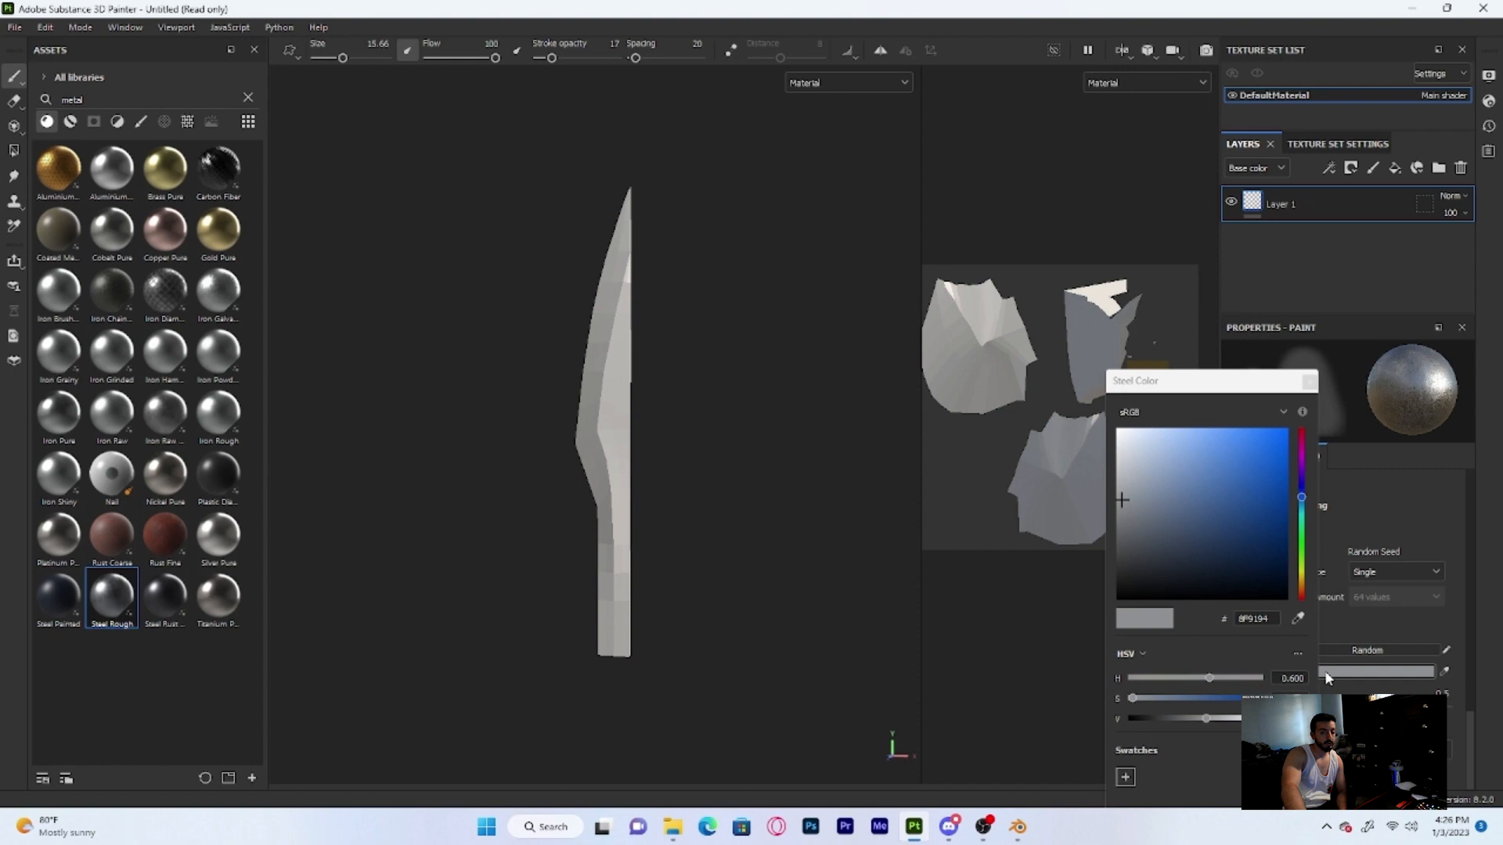
left_click(1120, 535)
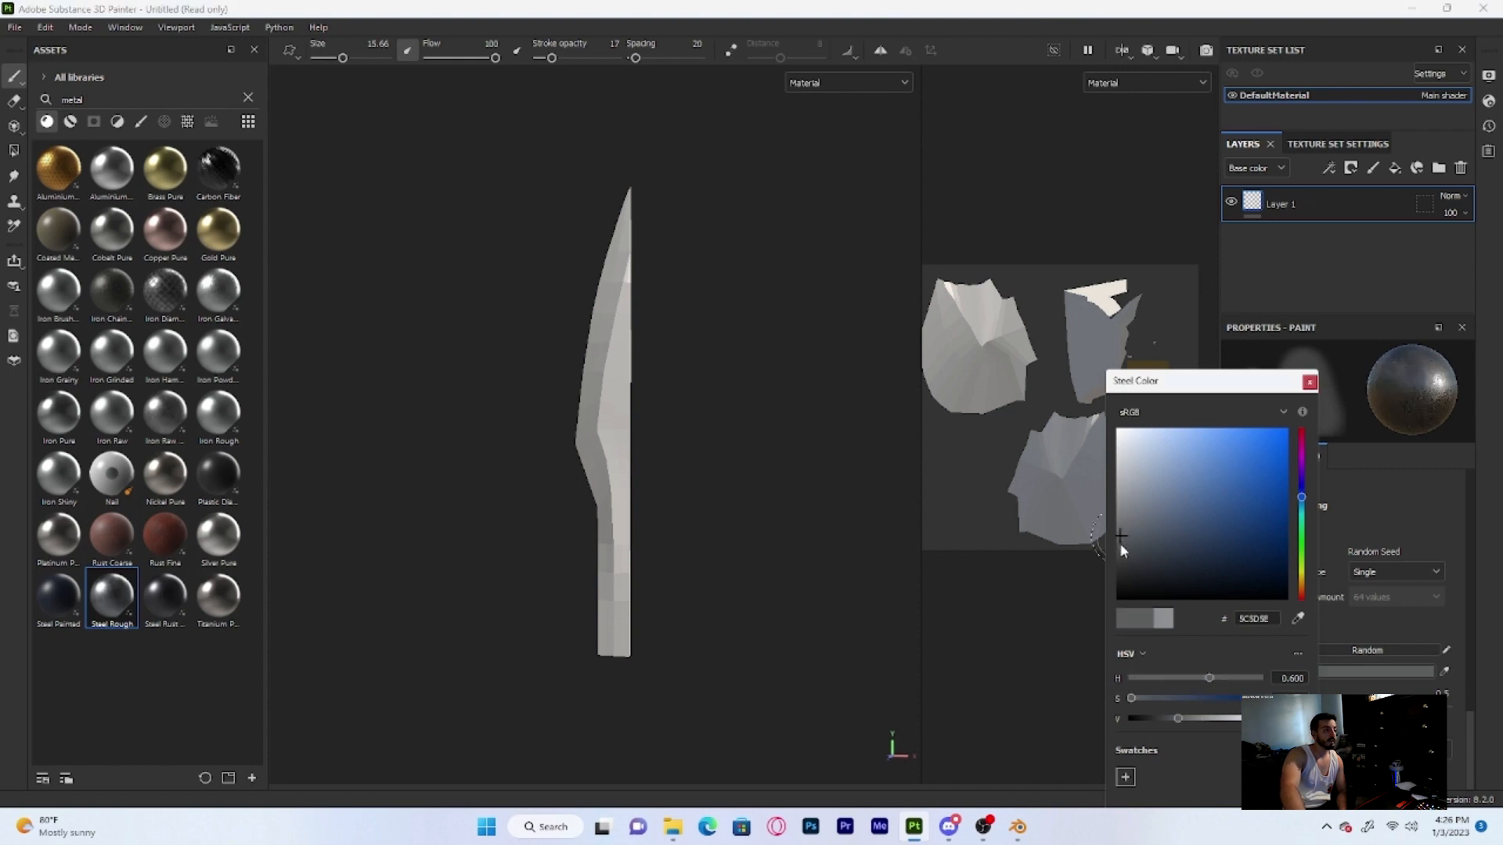
left_click(1120, 544)
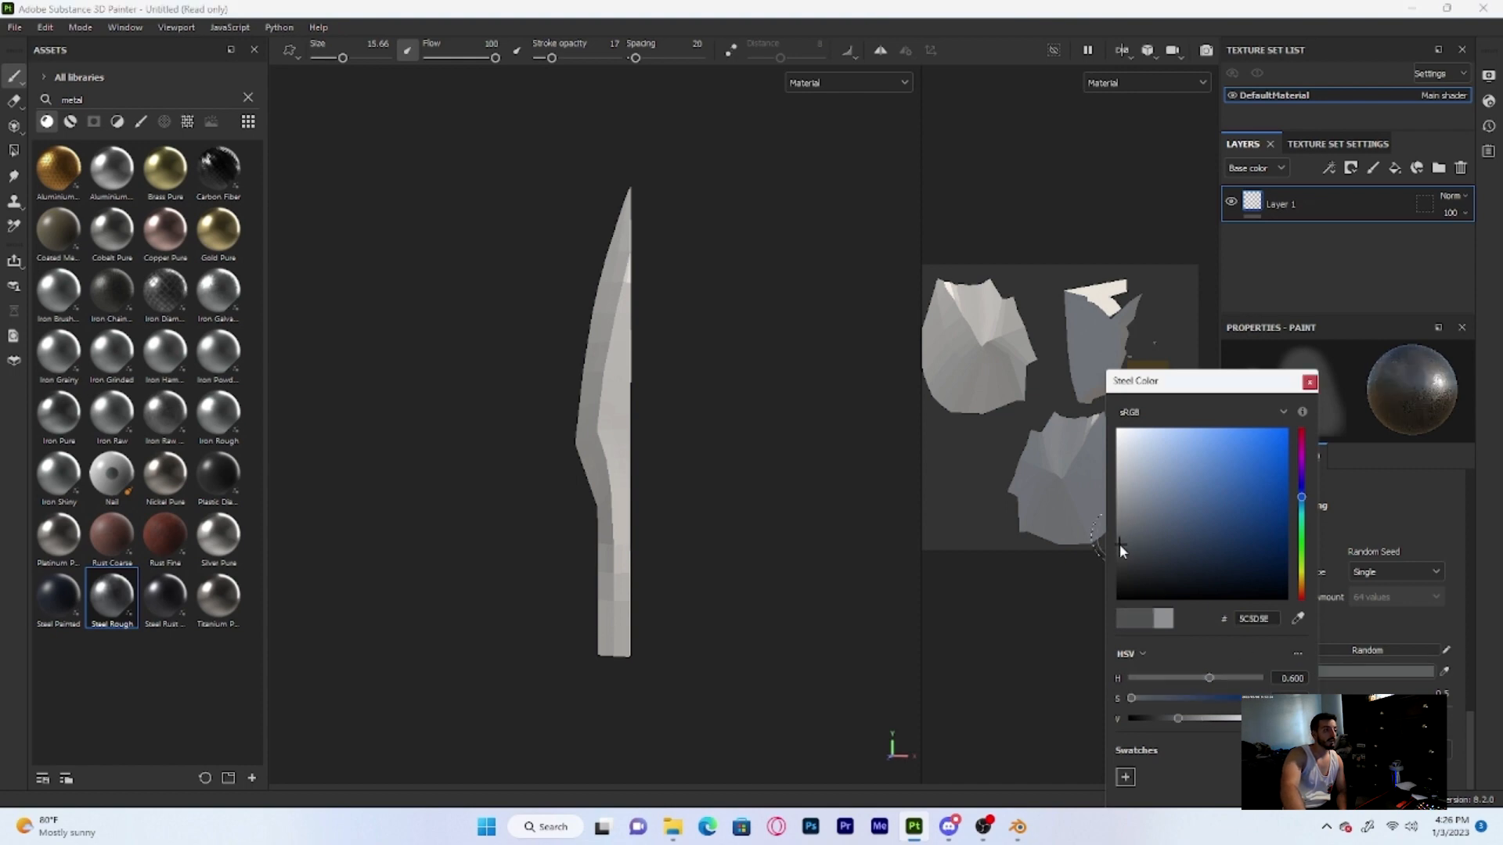
left_click(1308, 382)
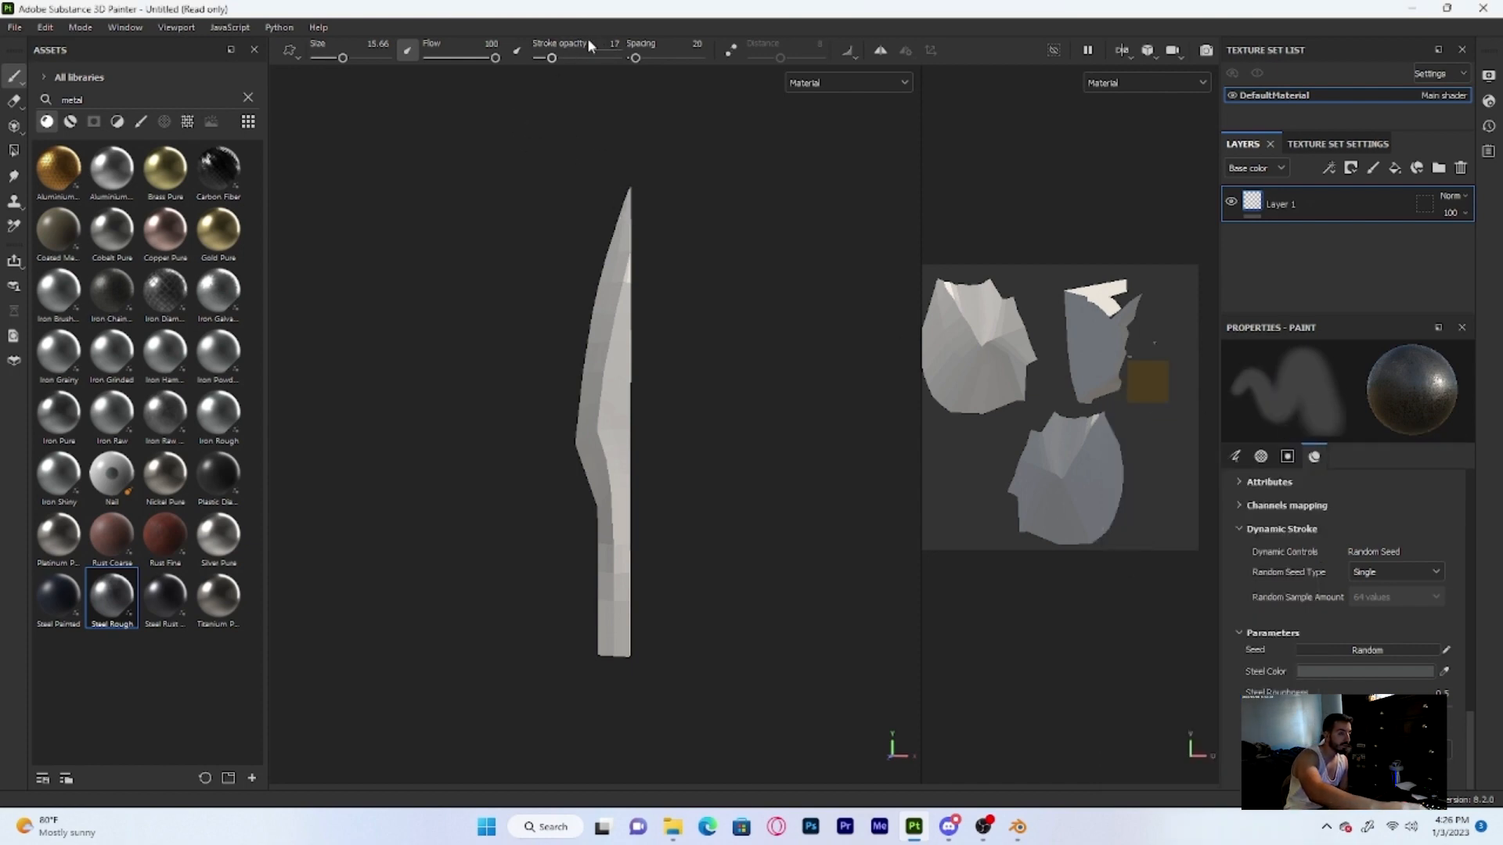
Set the stroke opacity to 50 and paint a steel stroke along the blade from its tang towards the tip
left_click(614, 43)
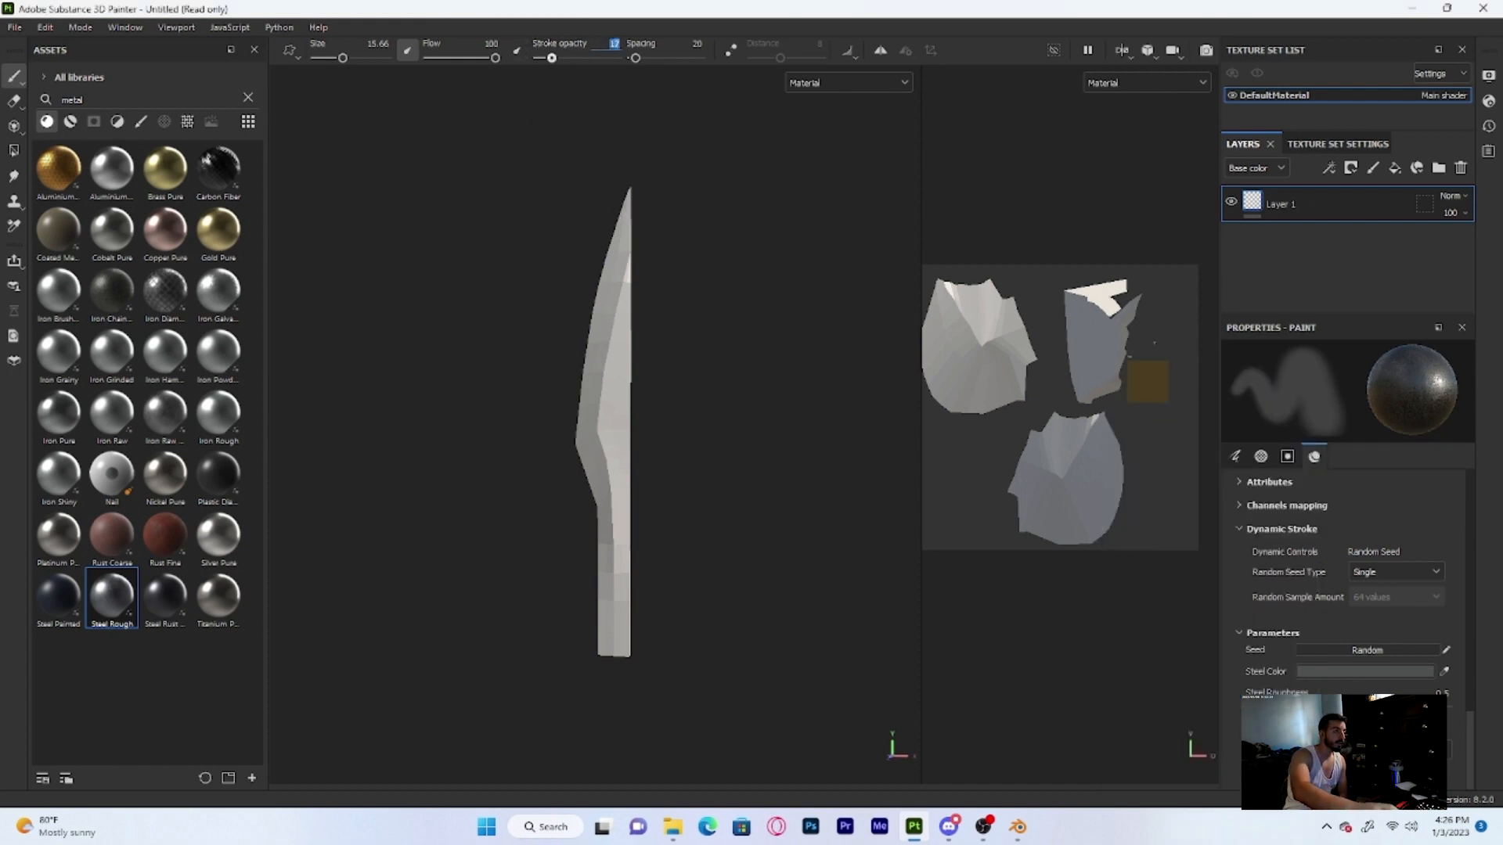
type("50")
key("Return")
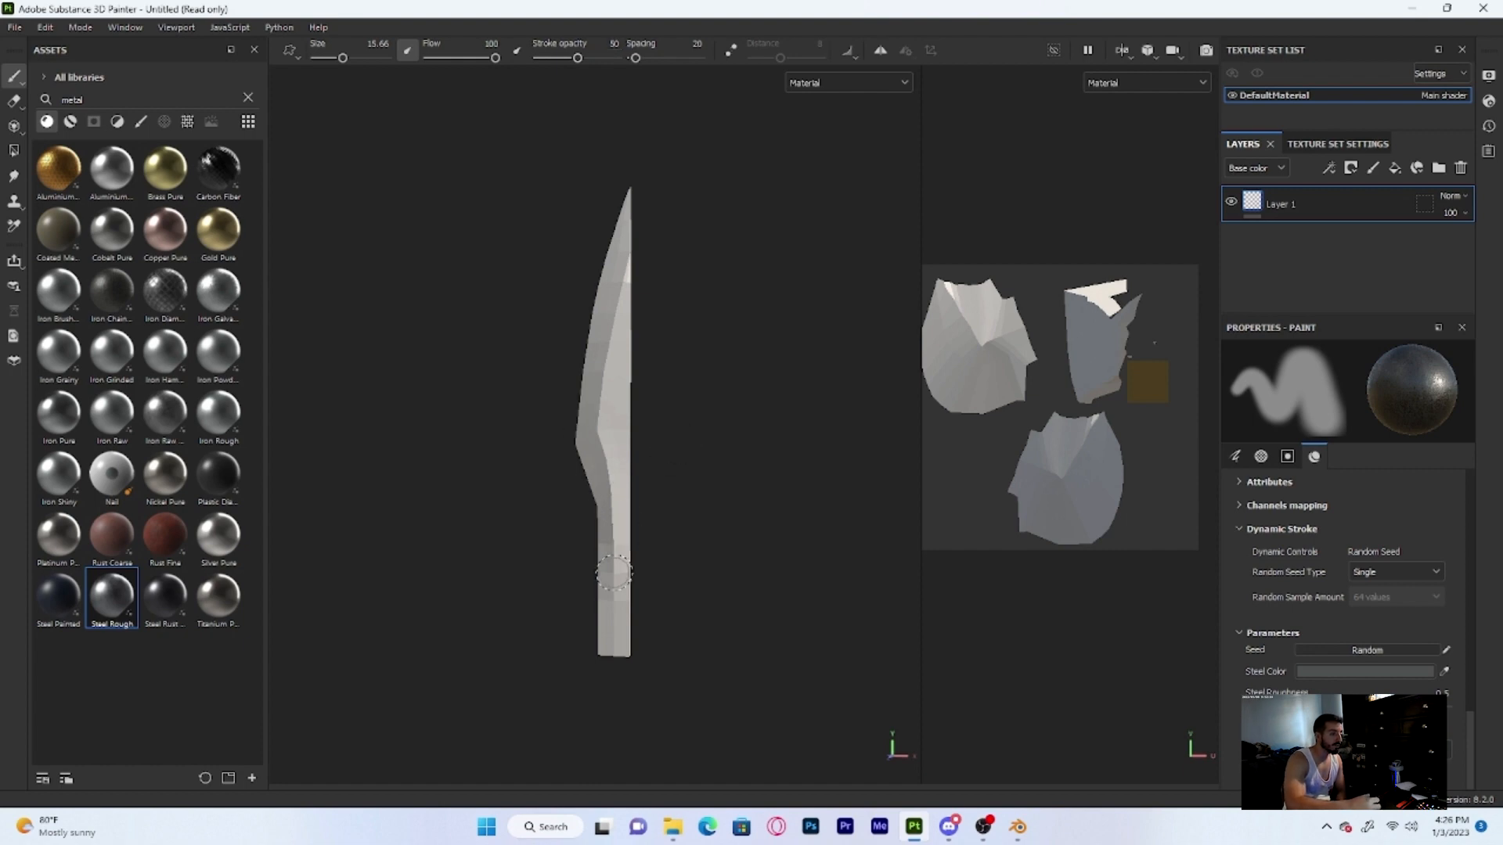
mouse_move(618, 650)
left_mouse_down()
mouse_move(603, 371)
mouse_move(612, 509)
mouse_move(611, 274)
mouse_move(626, 241)
mouse_move(618, 509)
mouse_move(626, 219)
mouse_move(622, 271)
left_mouse_up()
scroll(637, 345, "up", 5)
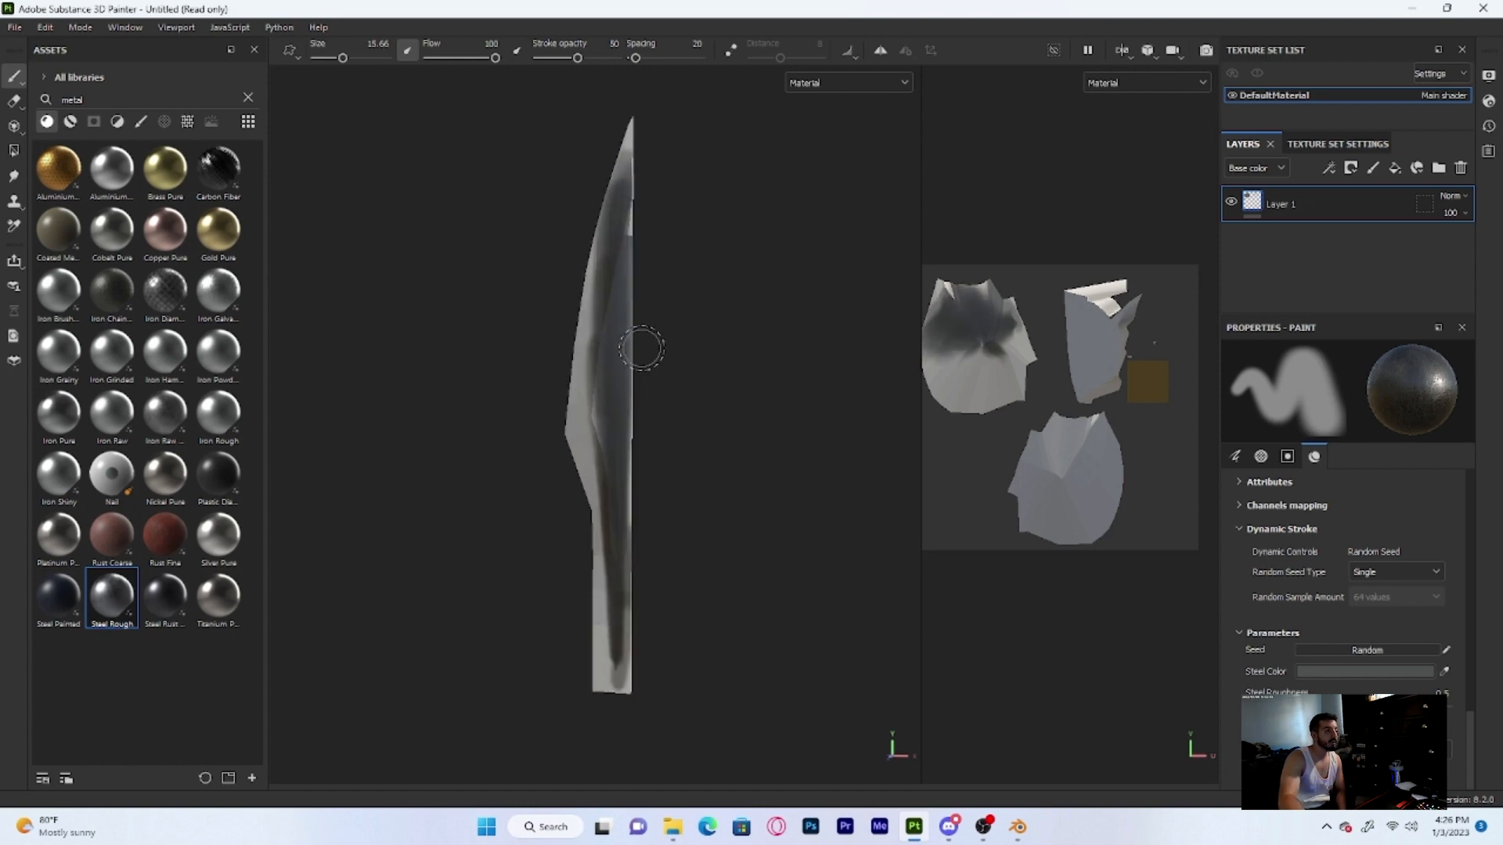
Raise the stroke opacity to 100 and paint the front side of the blade with the dark steel material
scroll(670, 391, "down", 6)
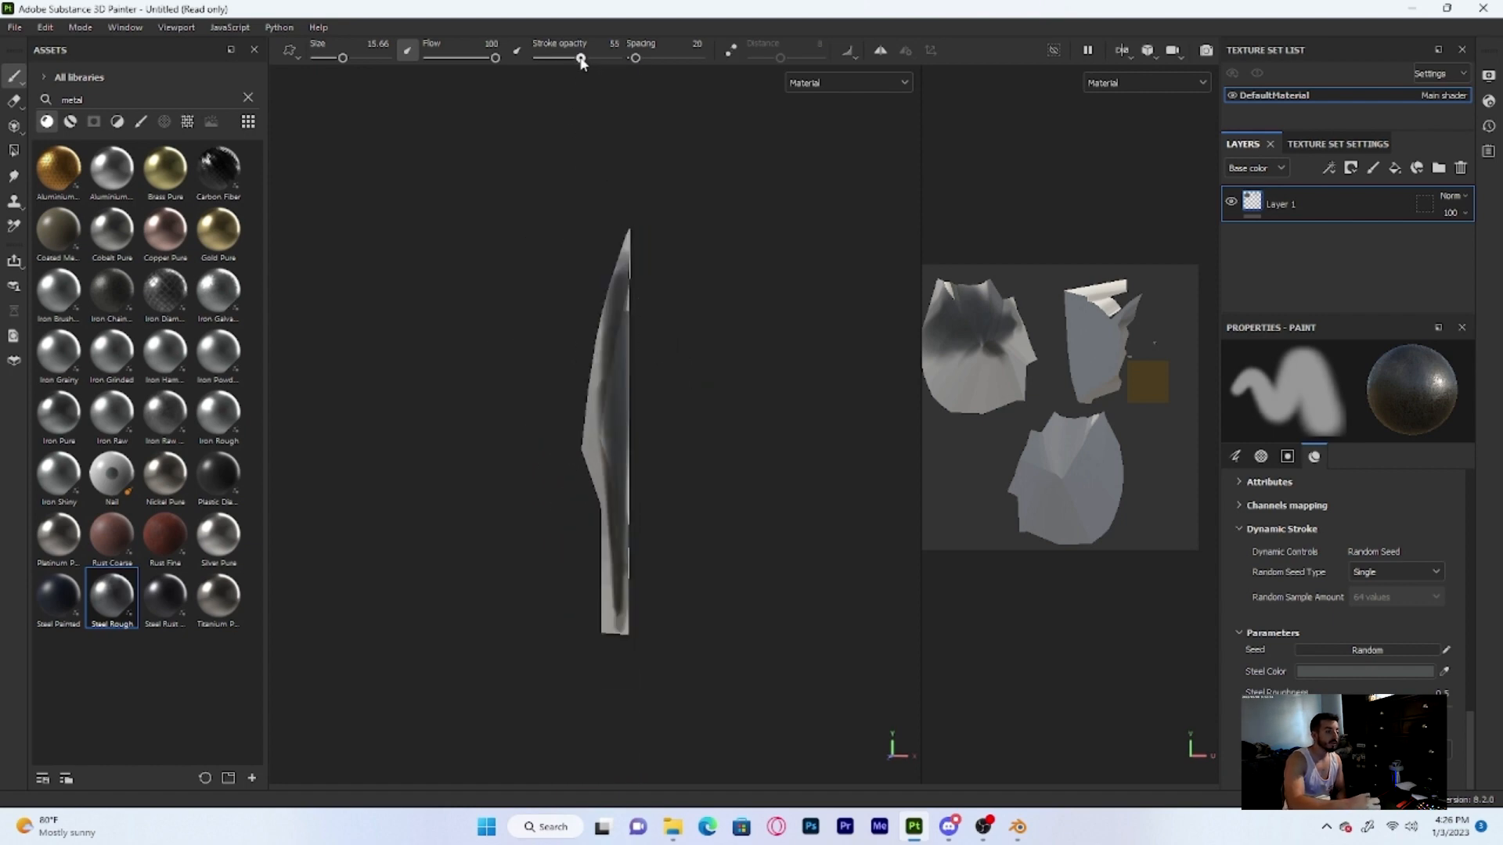
left_click_drag(578, 58, 621, 57)
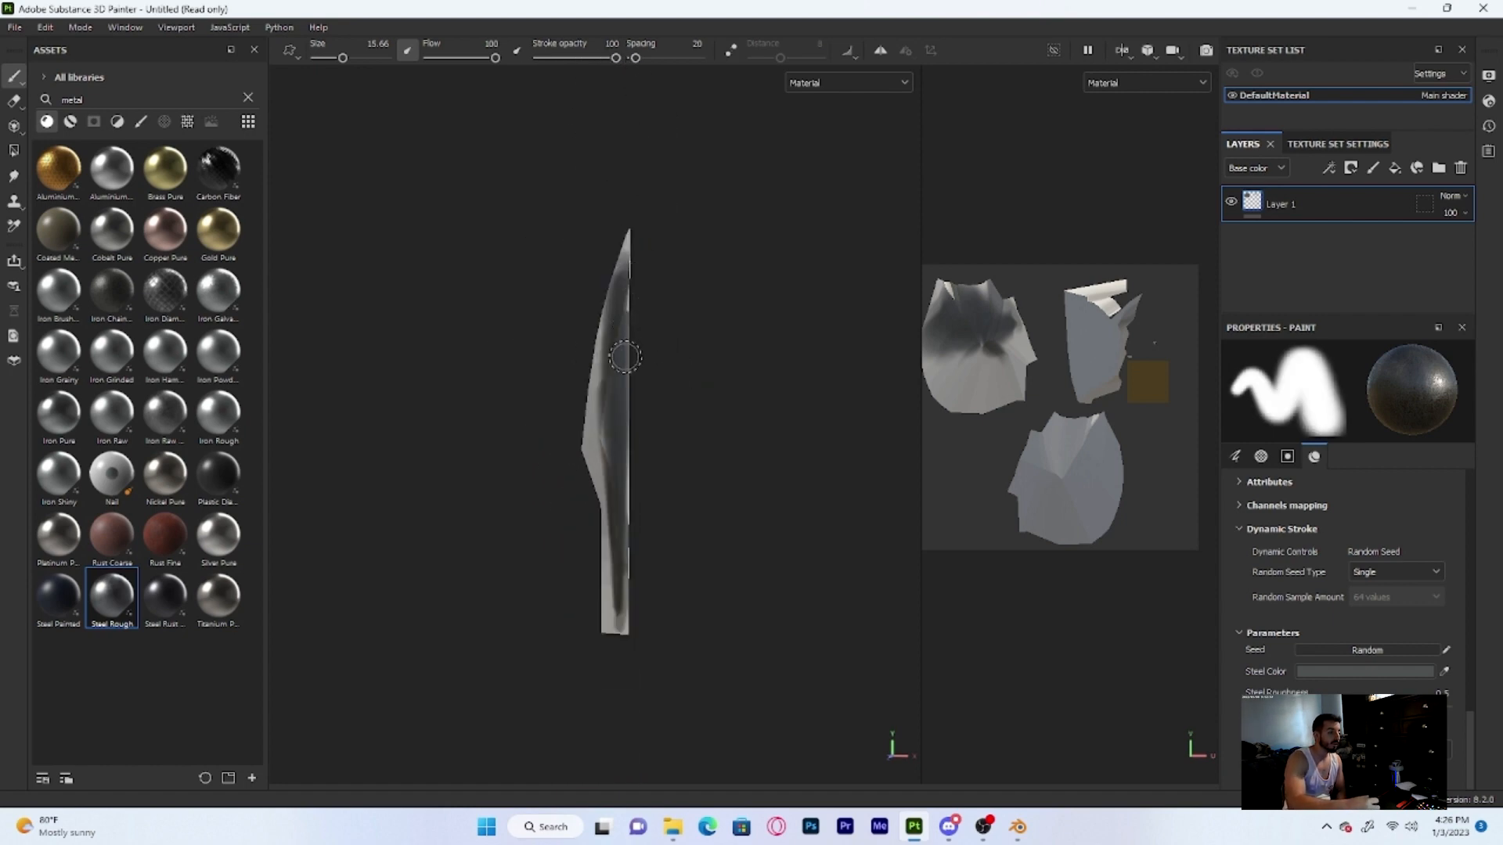
mouse_move(629, 643)
left_mouse_down()
mouse_move(622, 557)
mouse_move(614, 646)
mouse_move(603, 614)
mouse_move(609, 513)
mouse_move(594, 489)
mouse_move(594, 359)
mouse_move(627, 222)
mouse_move(635, 550)
left_mouse_up()
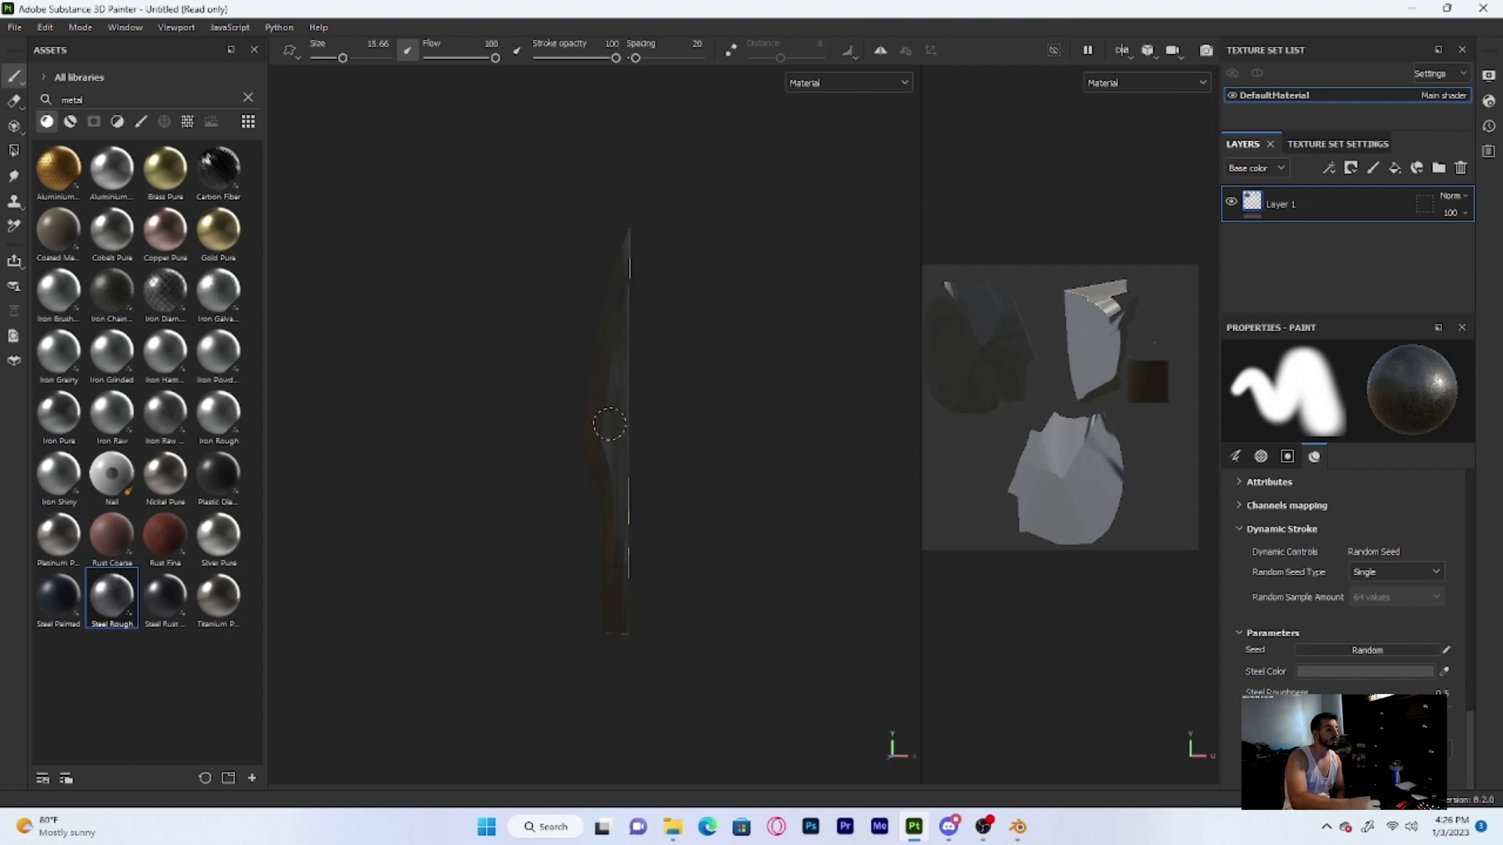
mouse_move(608, 425)
left_mouse_down()
mouse_move(614, 454)
mouse_move(637, 214)
mouse_move(614, 493)
left_mouse_up()
left_click_drag(612, 419, 612, 455)
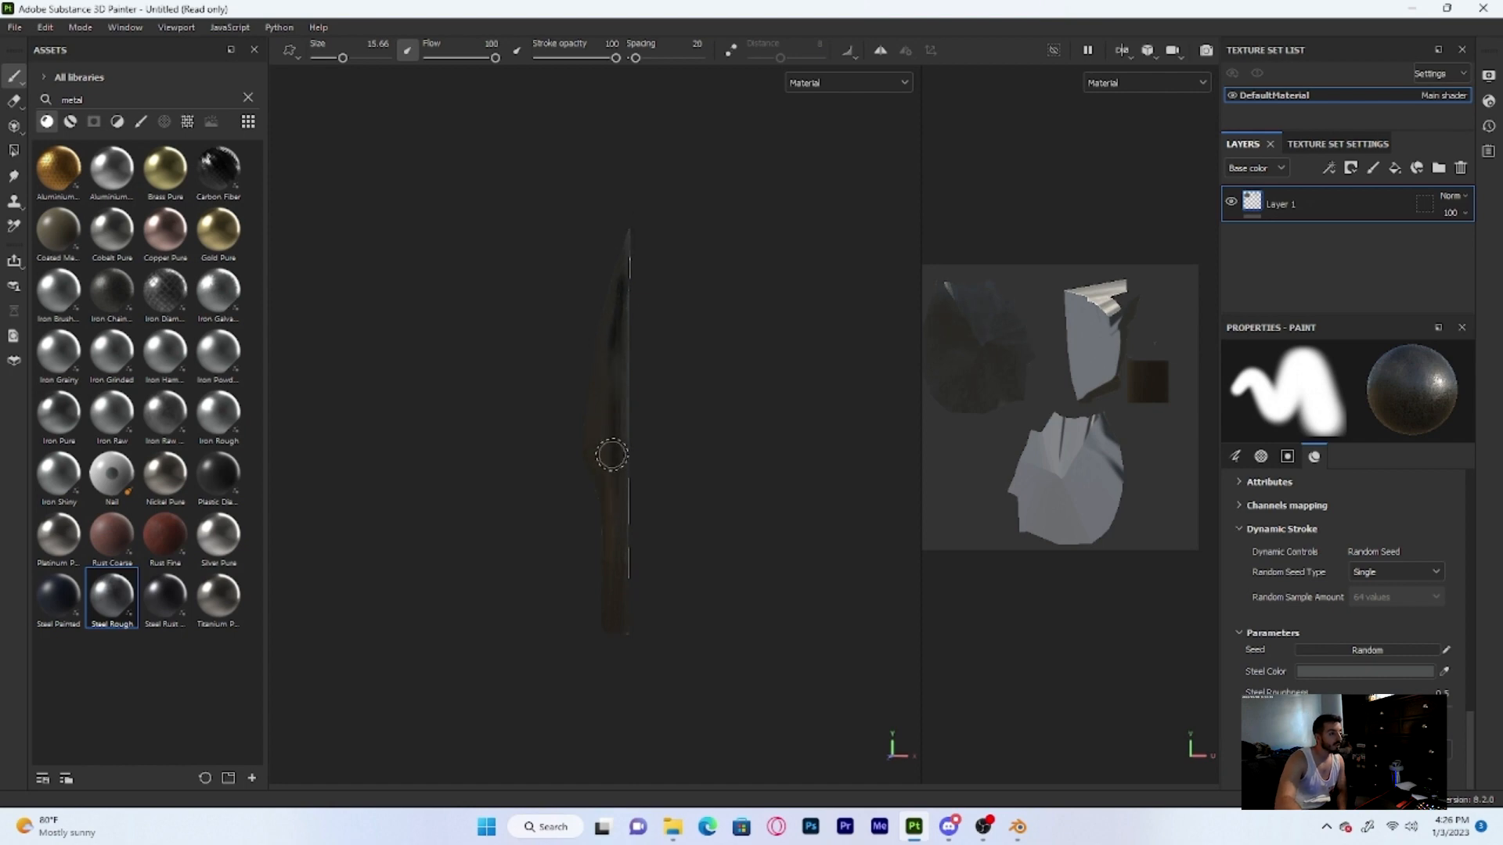
scroll(624, 450, "up", 5)
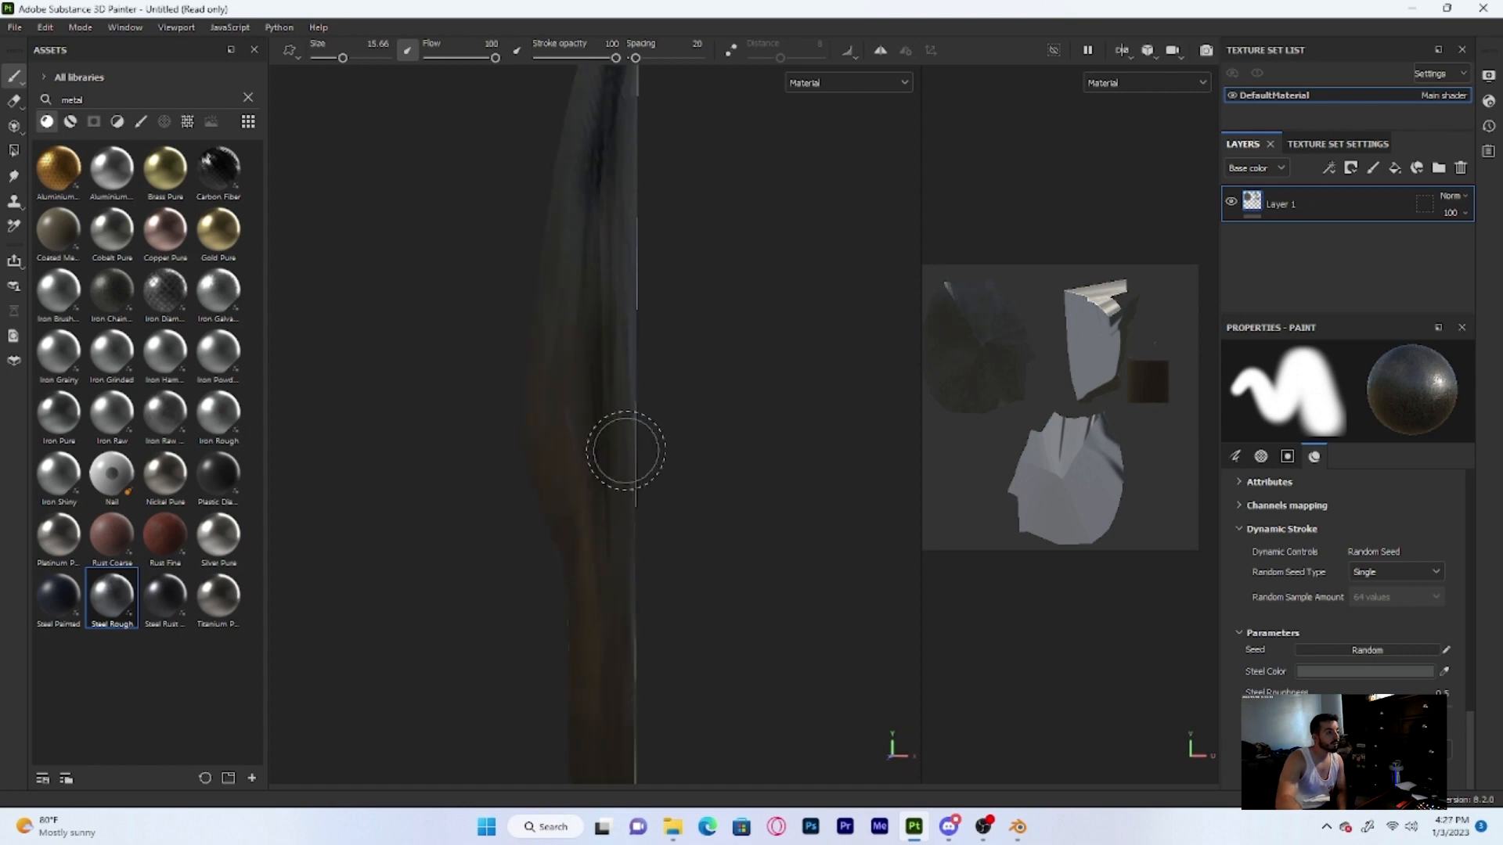
scroll(623, 448, "down", 2)
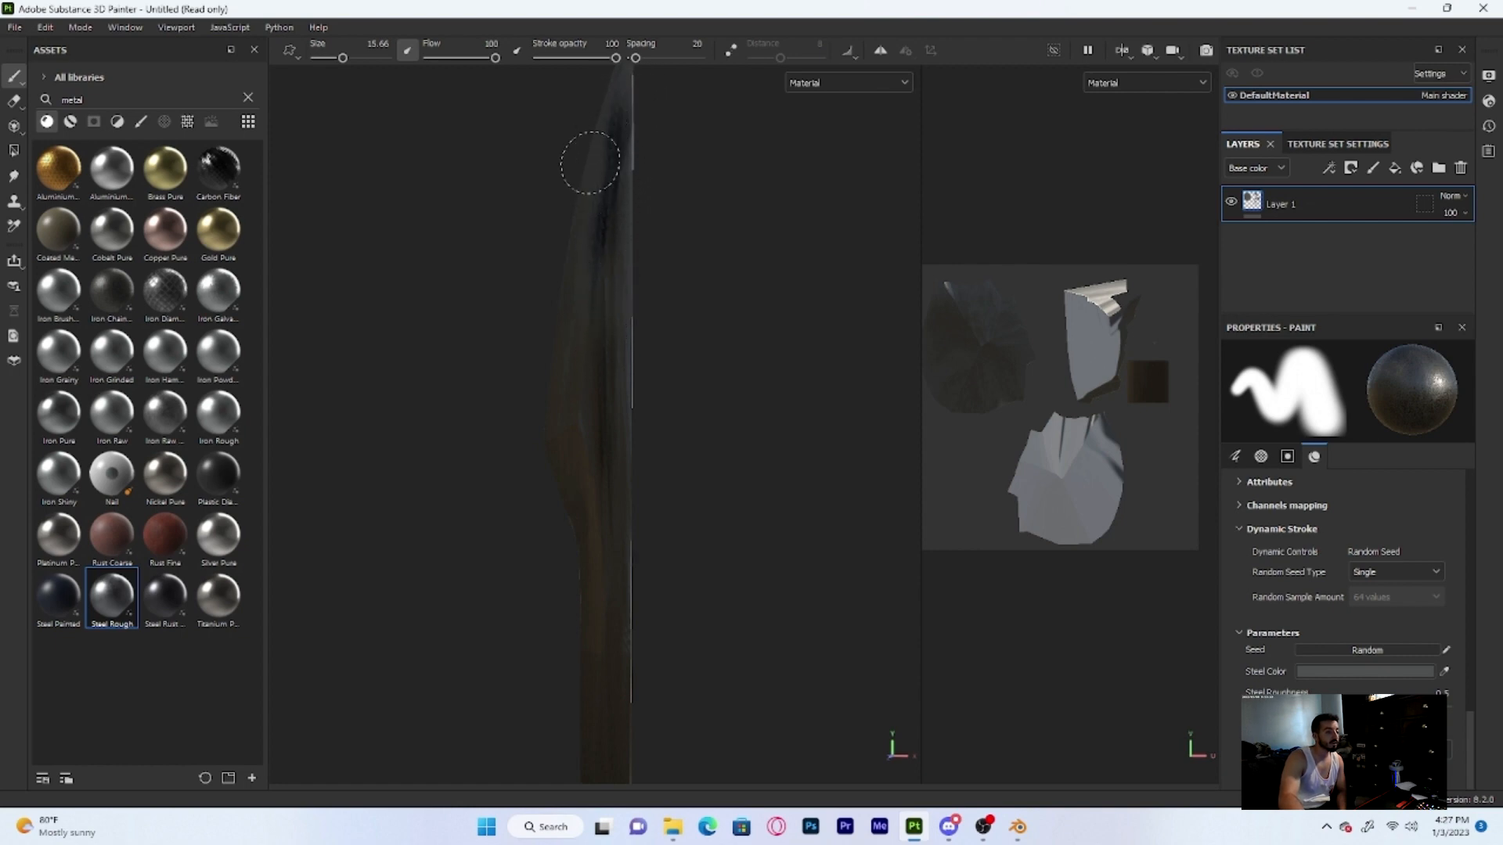
scroll(595, 298, "down", 4)
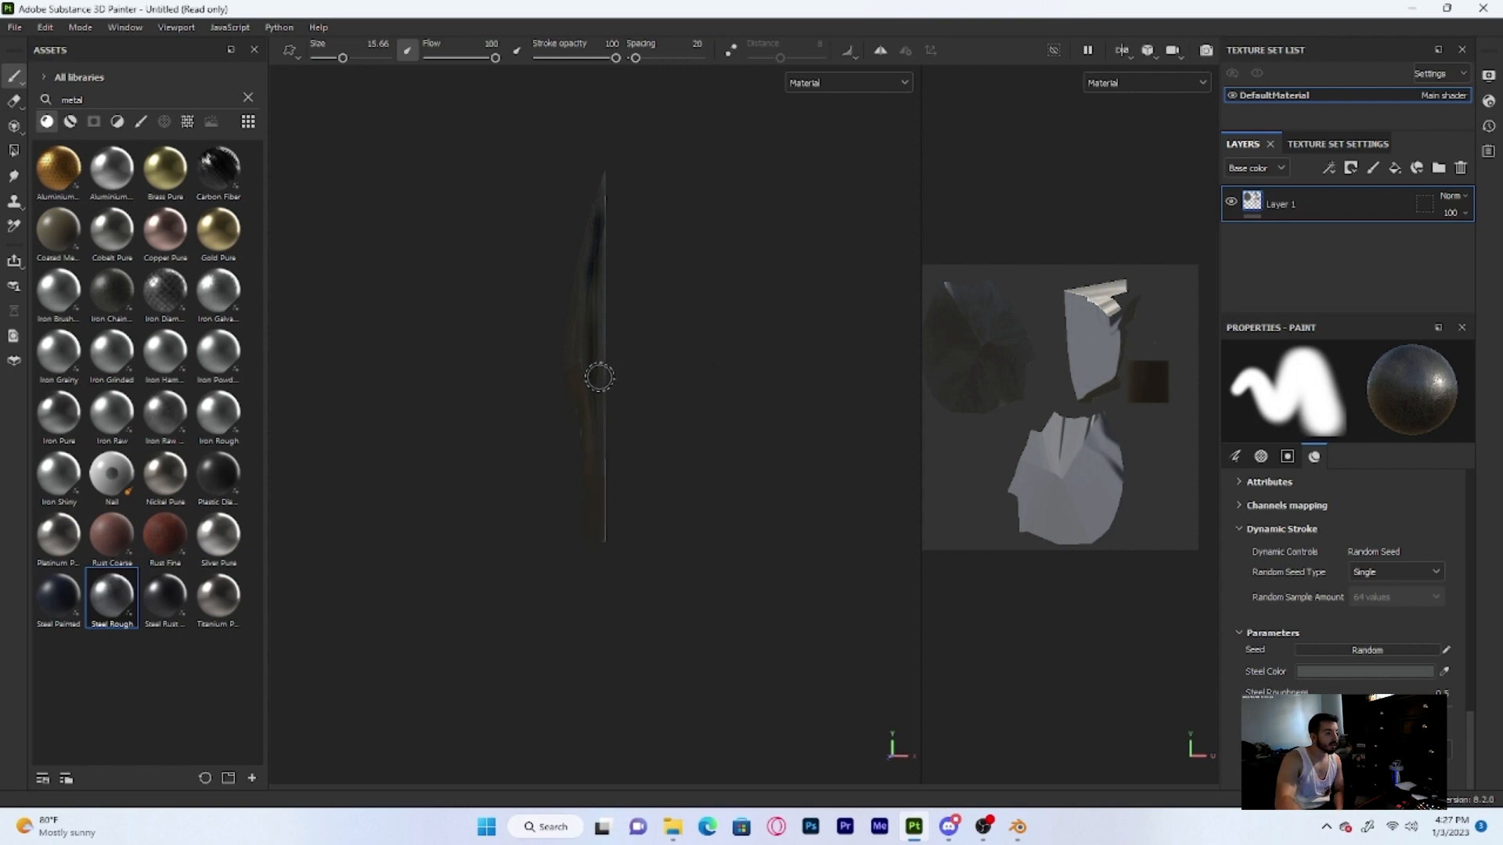
Enlarge the paint brush to size 51.18, then erase the steel paint from the blade's front side with the Eraser
key("bracketright")
right_click_drag(594, 378, 650, 377, "ctrl")
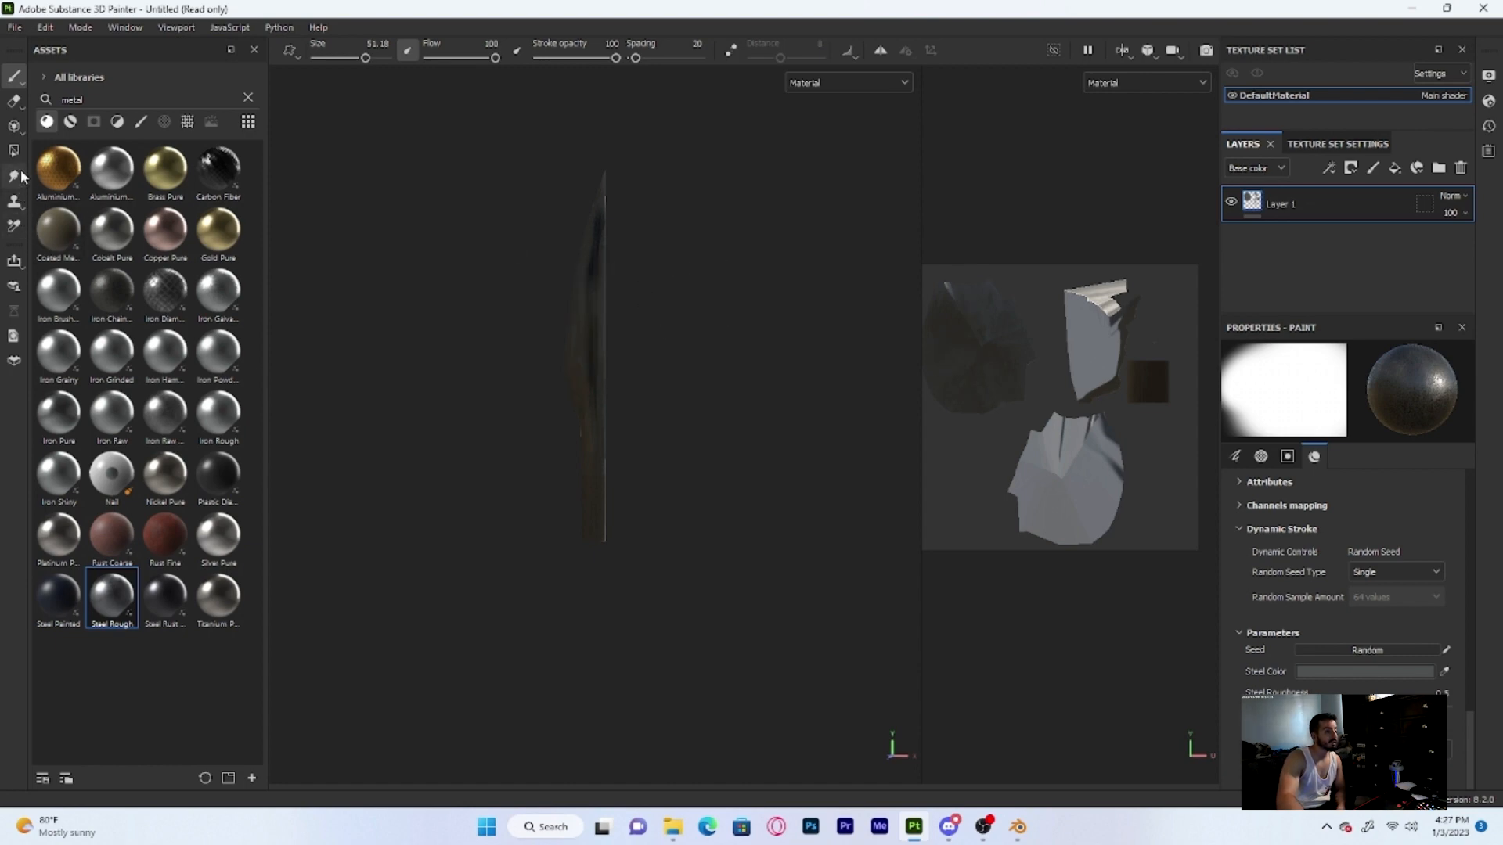
left_click(14, 102)
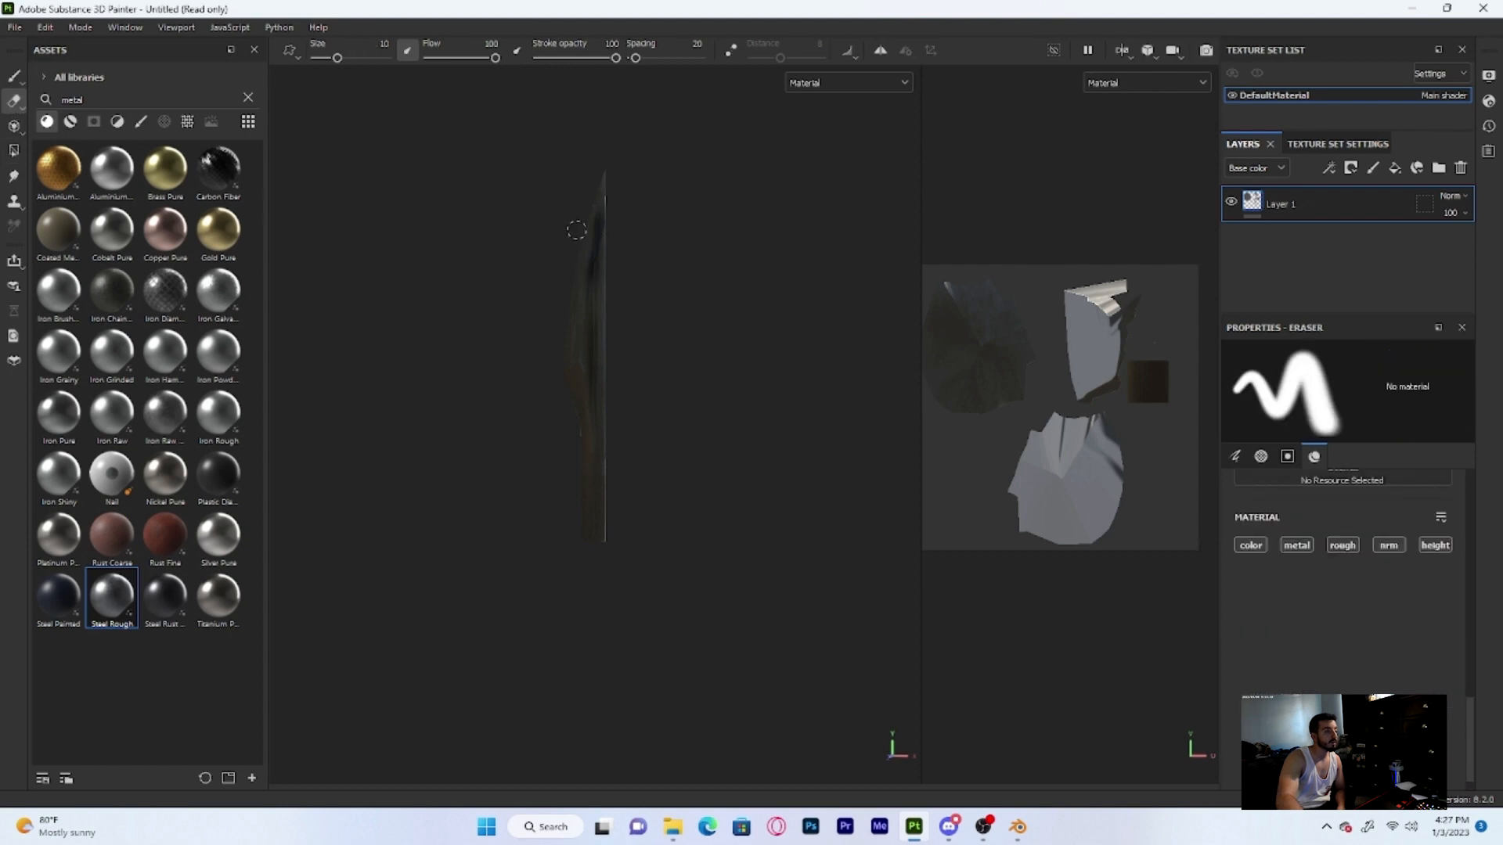
mouse_move(577, 230)
left_mouse_down()
mouse_move(596, 219)
mouse_move(601, 182)
mouse_move(610, 446)
mouse_move(593, 249)
mouse_move(577, 510)
mouse_move(585, 367)
mouse_move(589, 539)
mouse_move(585, 499)
left_mouse_up()
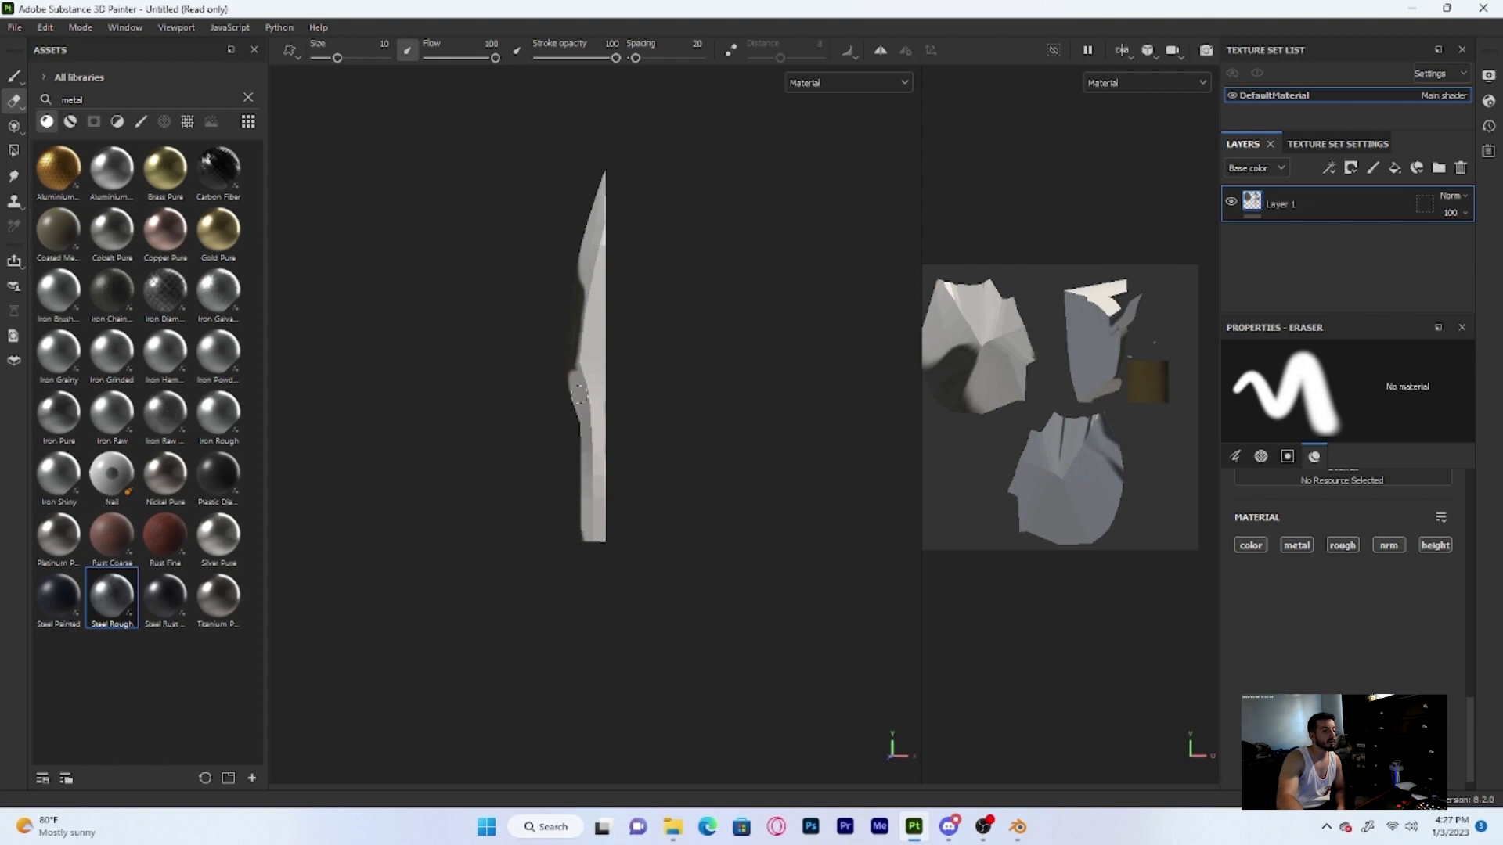
left_click_drag(579, 393, 569, 321)
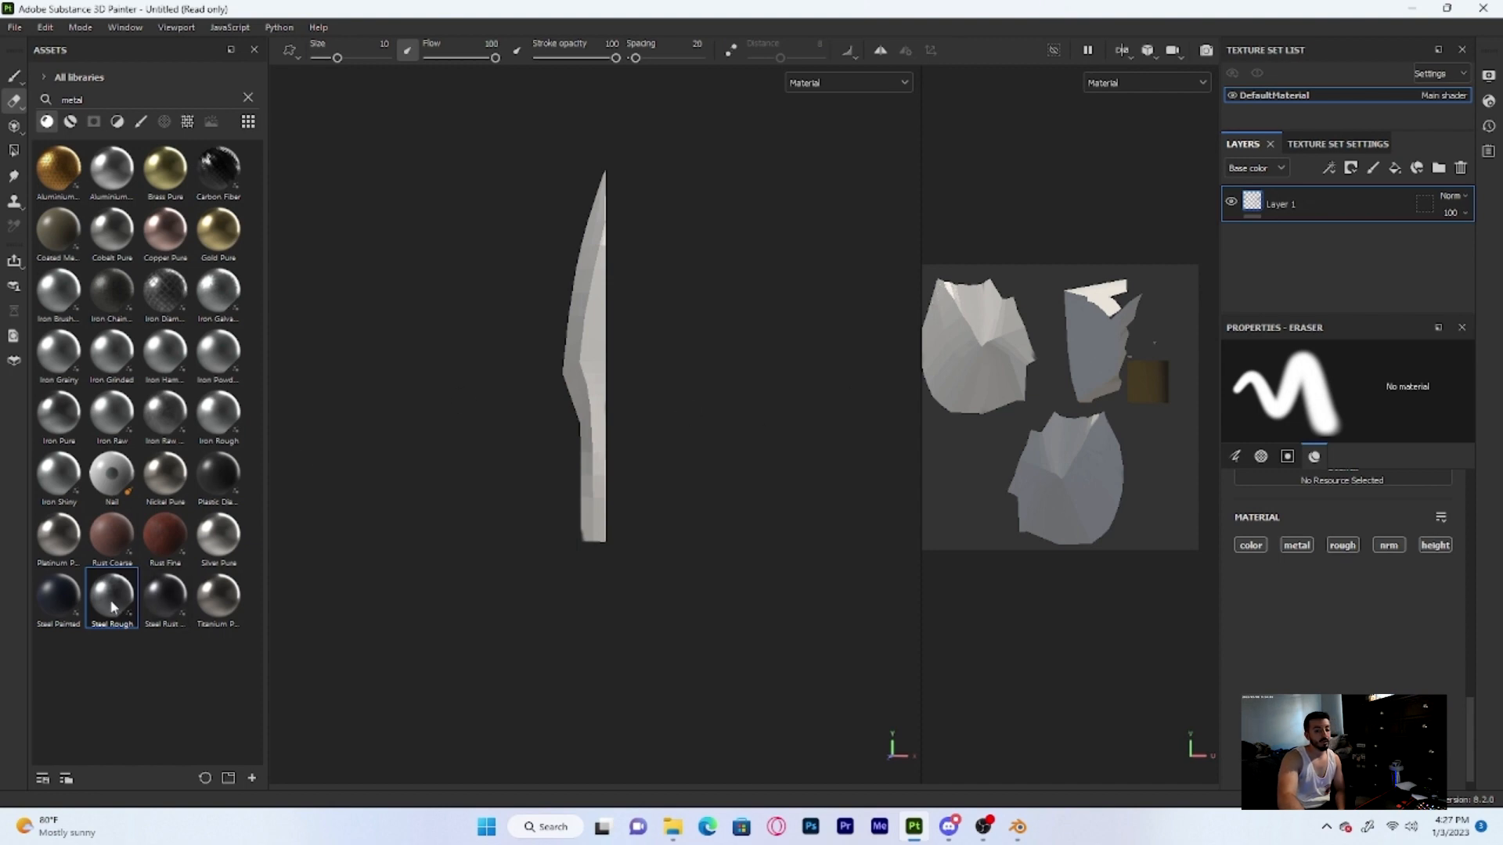
Repaint the whole front side of the blade with the dark Steel Rough material using the large paint brush
left_click(13, 76)
scroll(1342, 685, "down", 3)
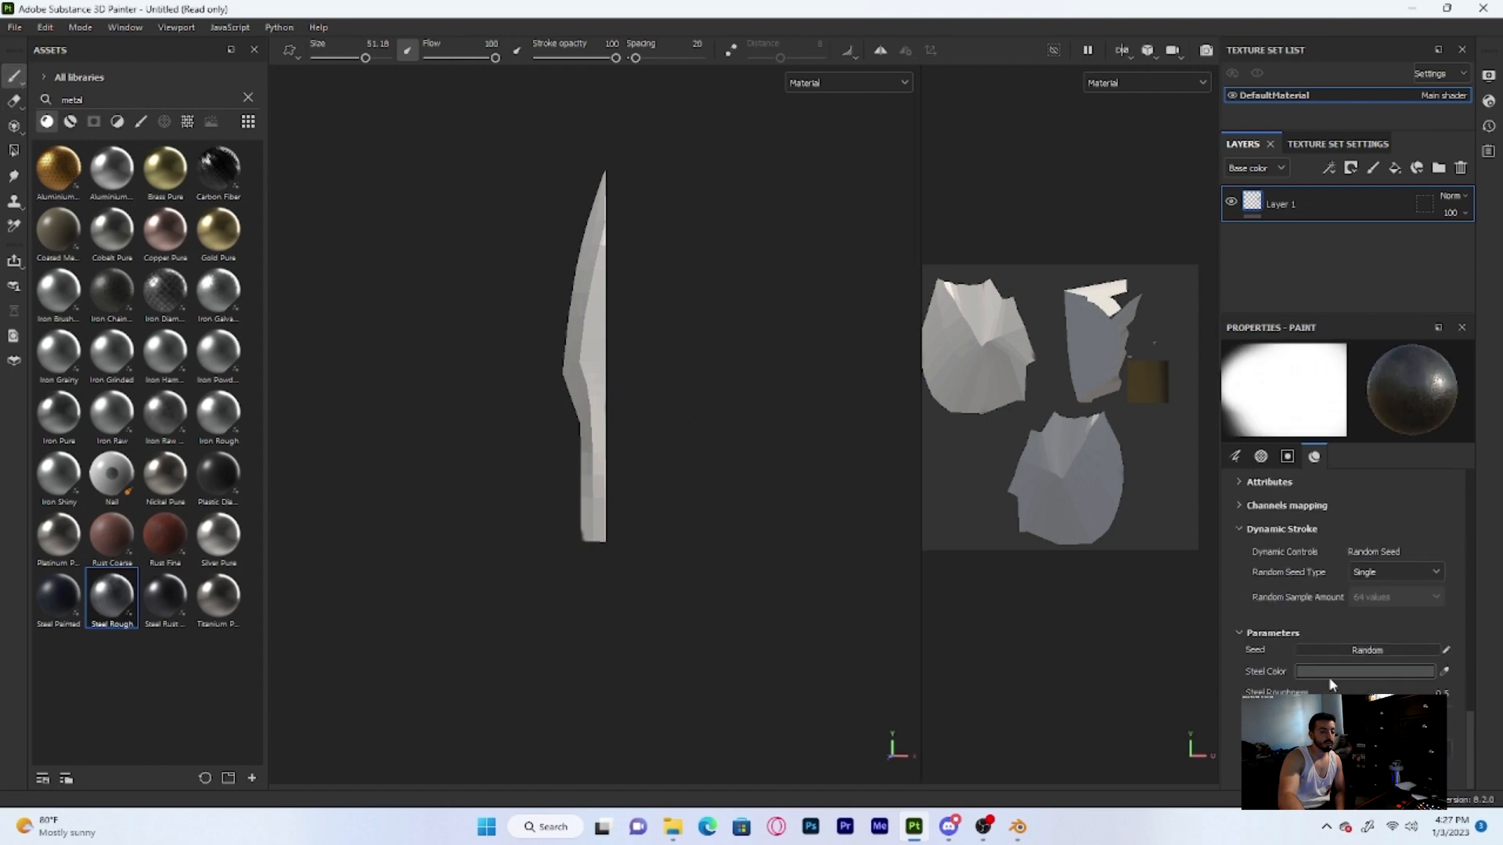
left_click(1326, 671)
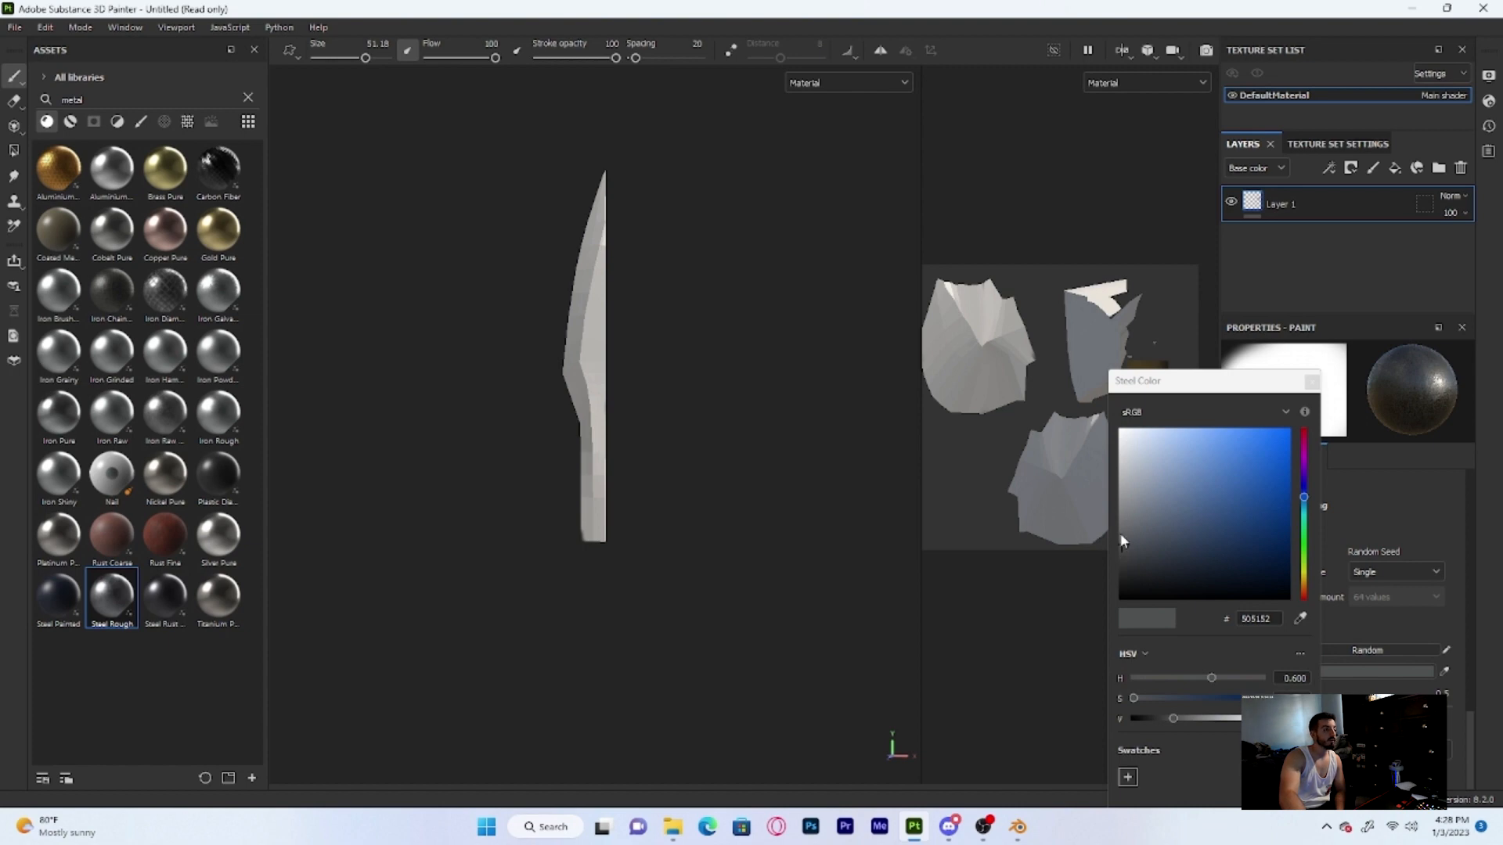
left_click(1312, 383)
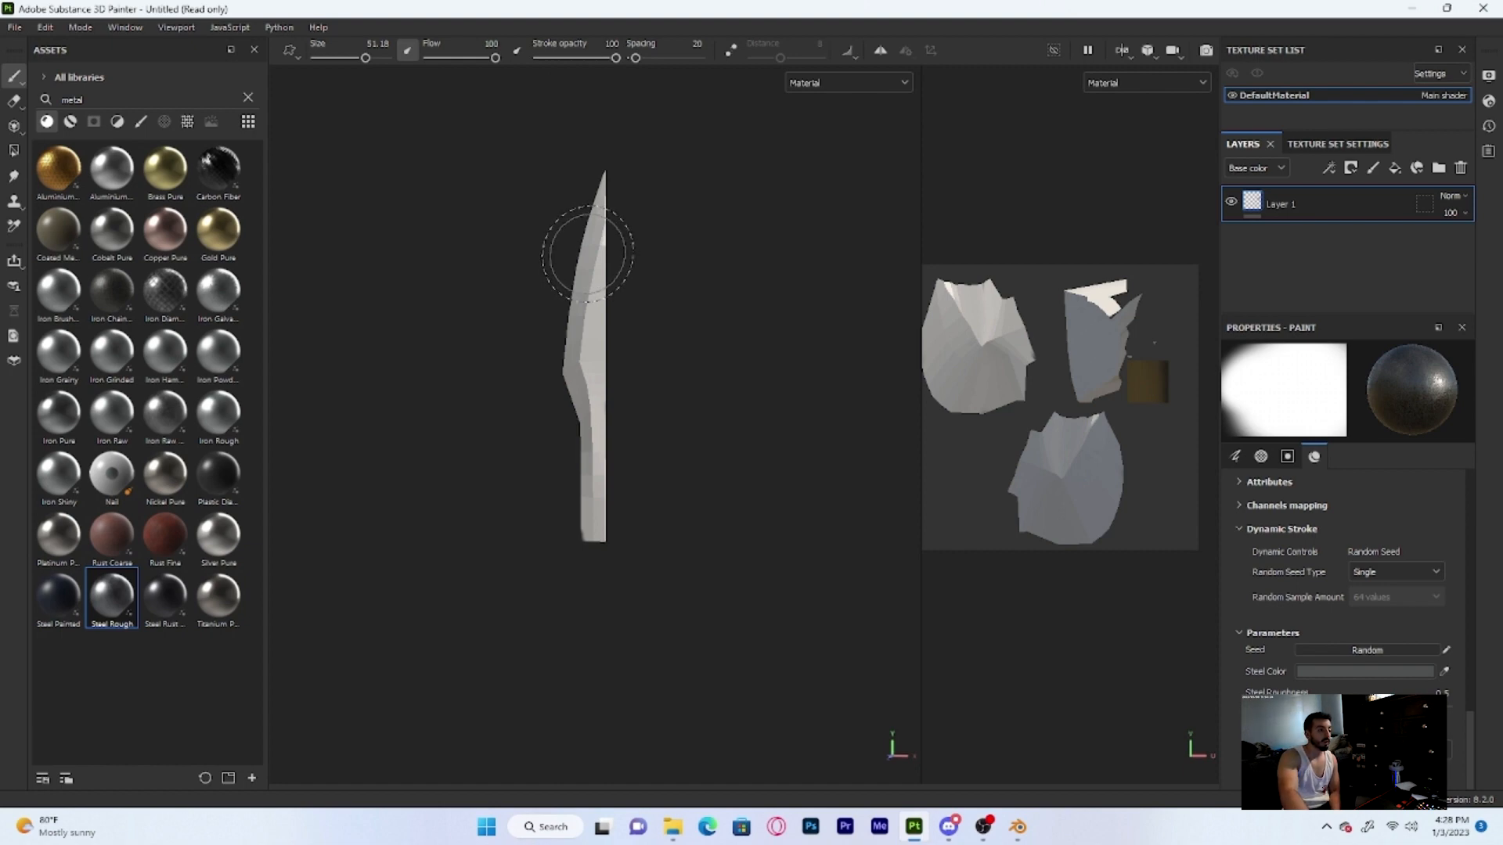
mouse_move(575, 257)
left_mouse_down()
mouse_move(595, 239)
mouse_move(598, 185)
mouse_move(596, 431)
mouse_move(571, 373)
mouse_move(597, 235)
mouse_move(594, 524)
mouse_move(604, 474)
left_mouse_up()
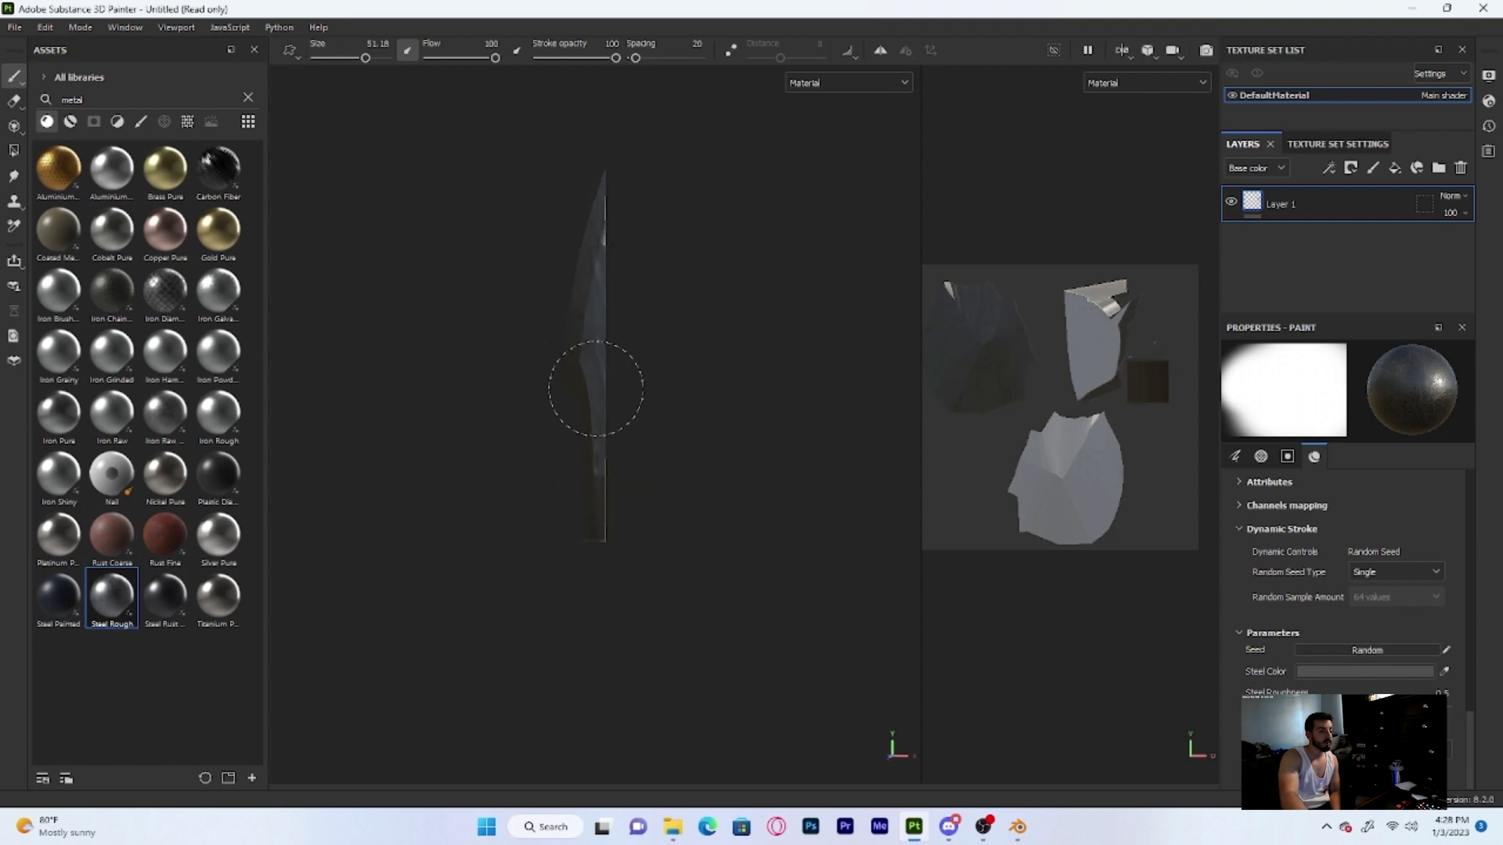
mouse_move(615, 205)
left_mouse_down()
mouse_move(593, 292)
mouse_move(597, 473)
left_mouse_up()
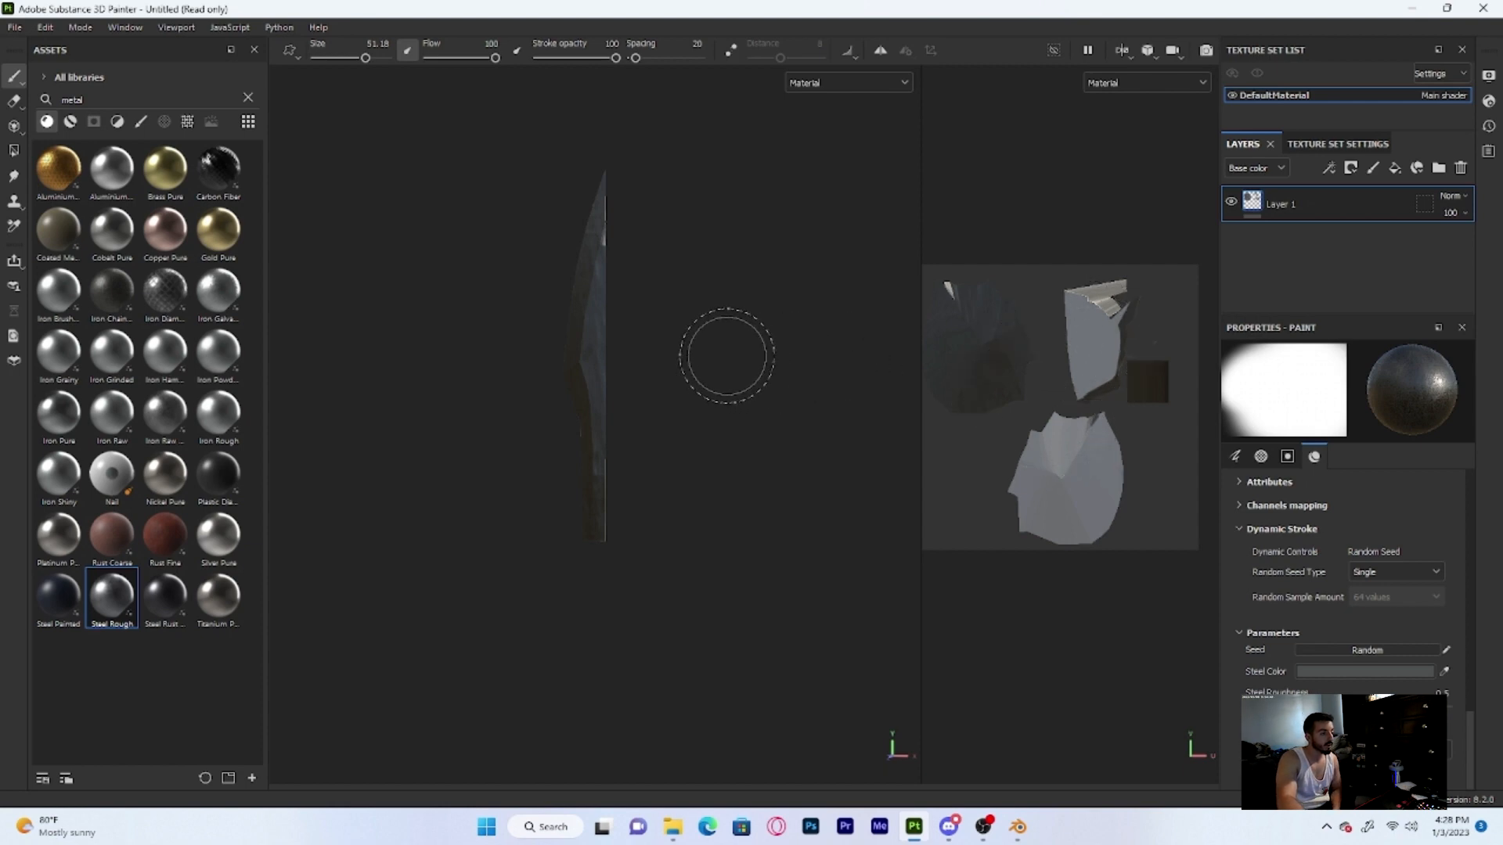
Paint the reverse side of the blade with the dark steel material and check the coverage from all sides
mouse_move(706, 359)
left_mouse_down("alt")
mouse_move(402, 359)
mouse_move(415, 360)
left_mouse_up("alt")
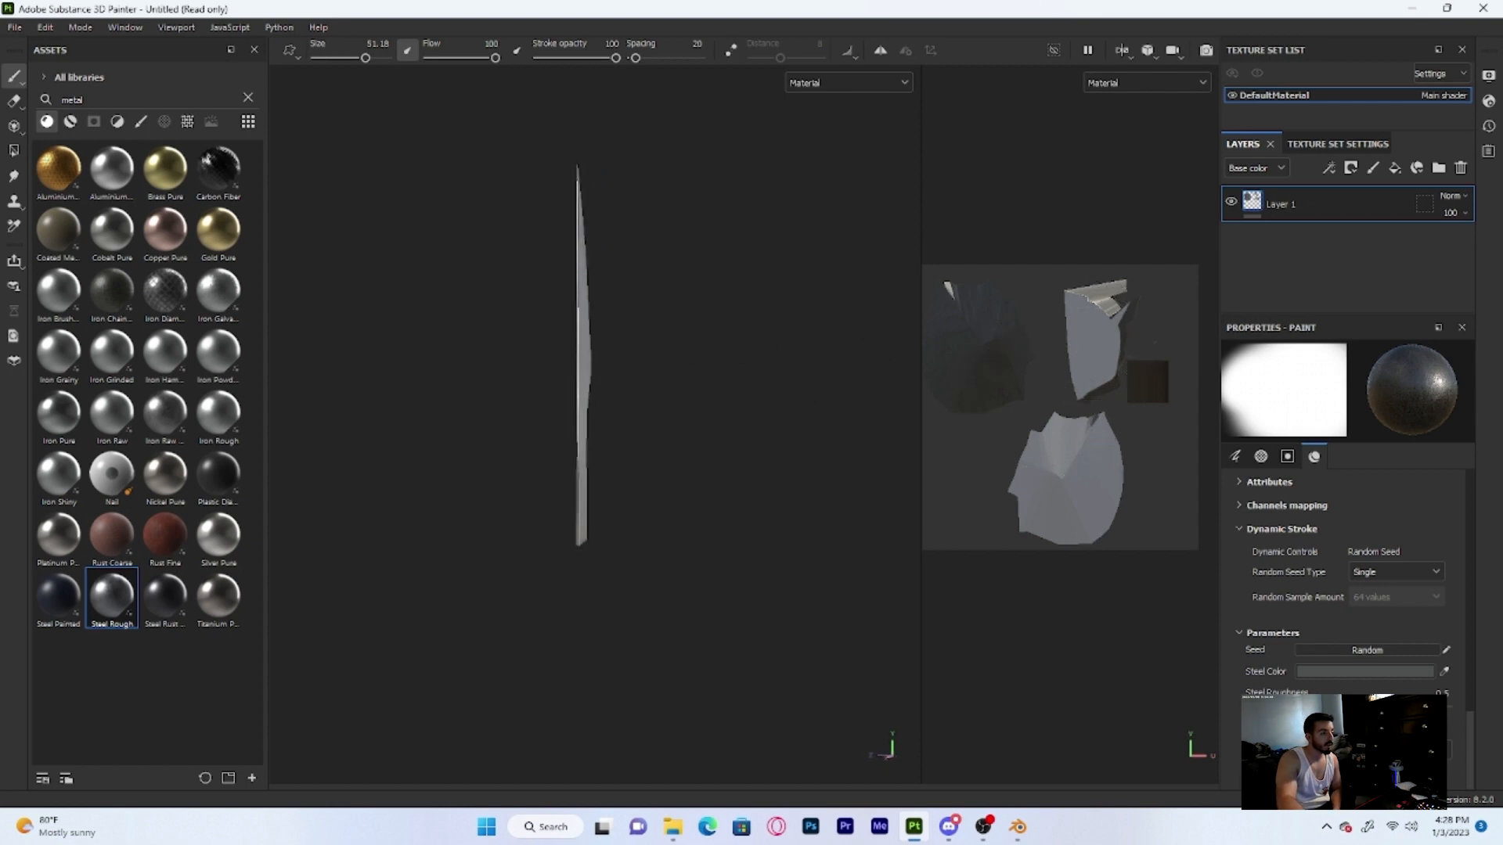
left_click_drag(570, 285, 574, 188)
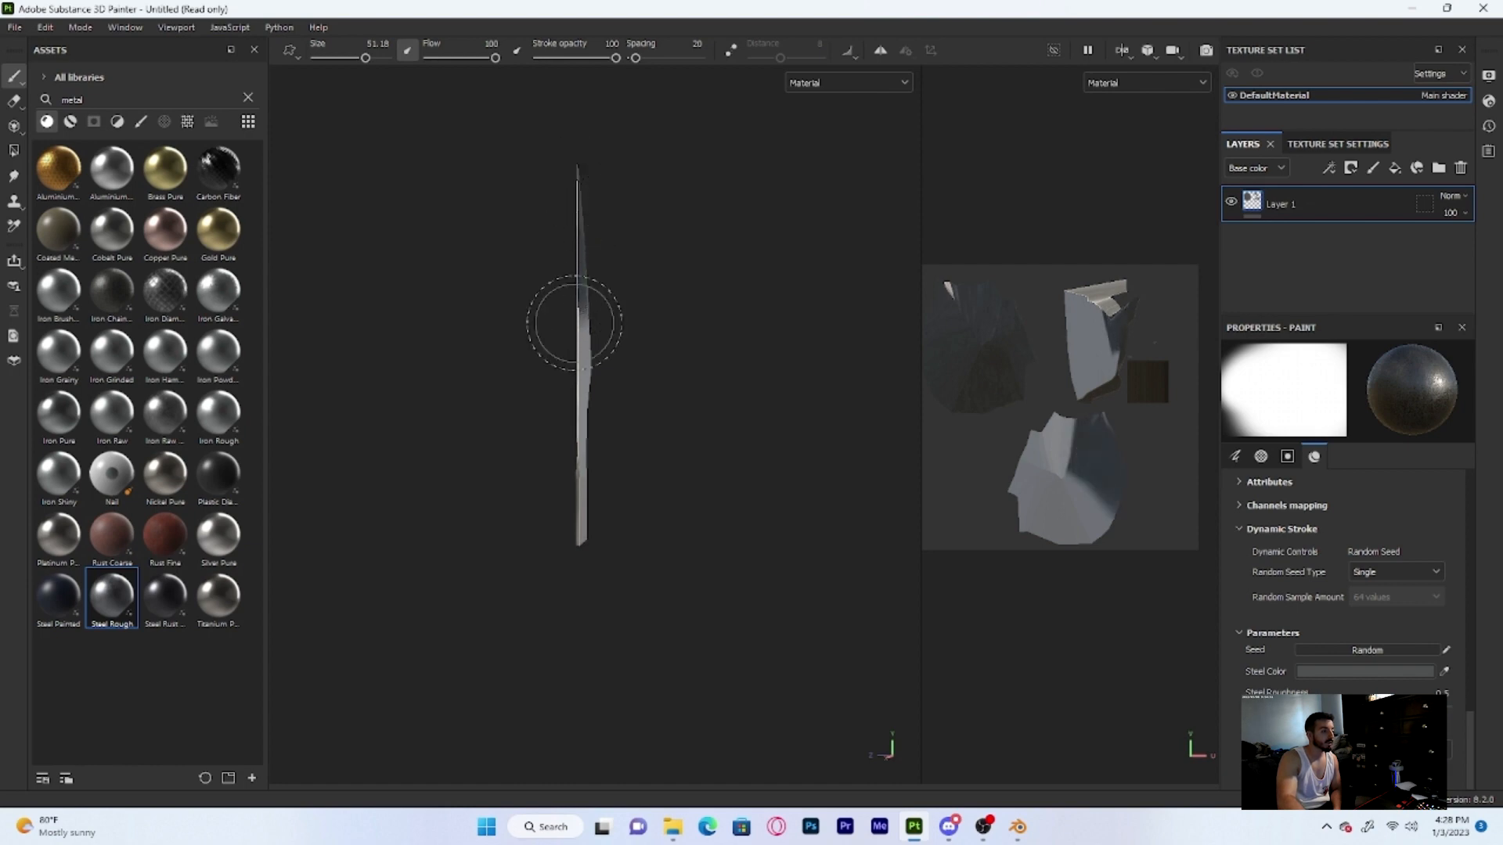
mouse_move(577, 322)
left_mouse_down()
mouse_move(578, 383)
mouse_move(570, 281)
mouse_move(577, 514)
mouse_move(583, 479)
left_mouse_up()
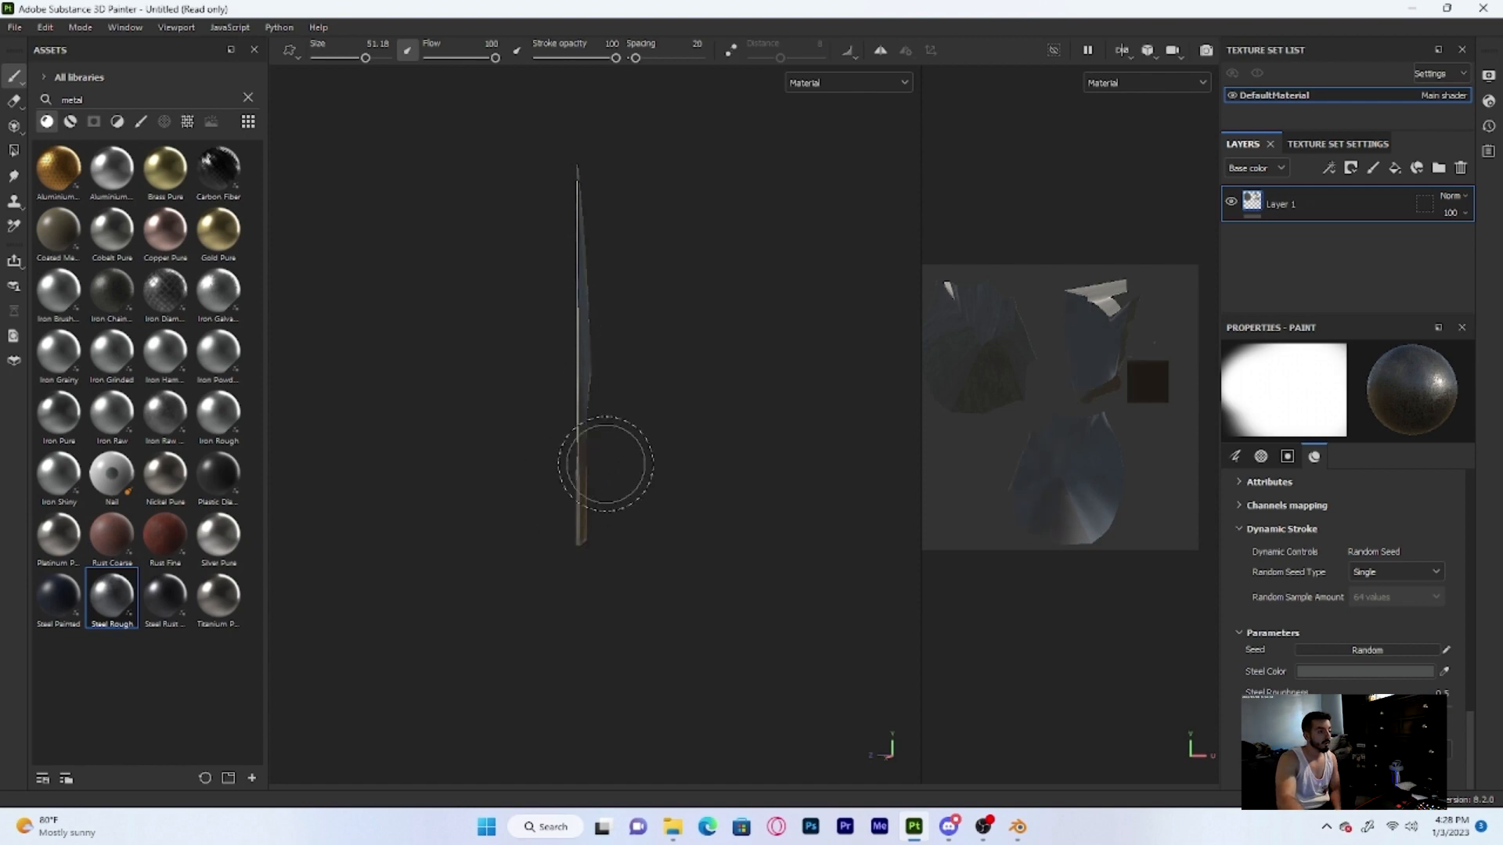
mouse_move(665, 450)
left_mouse_down("alt")
mouse_move(510, 460)
mouse_move(597, 366)
mouse_move(557, 175)
mouse_move(572, 449)
left_mouse_up("alt")
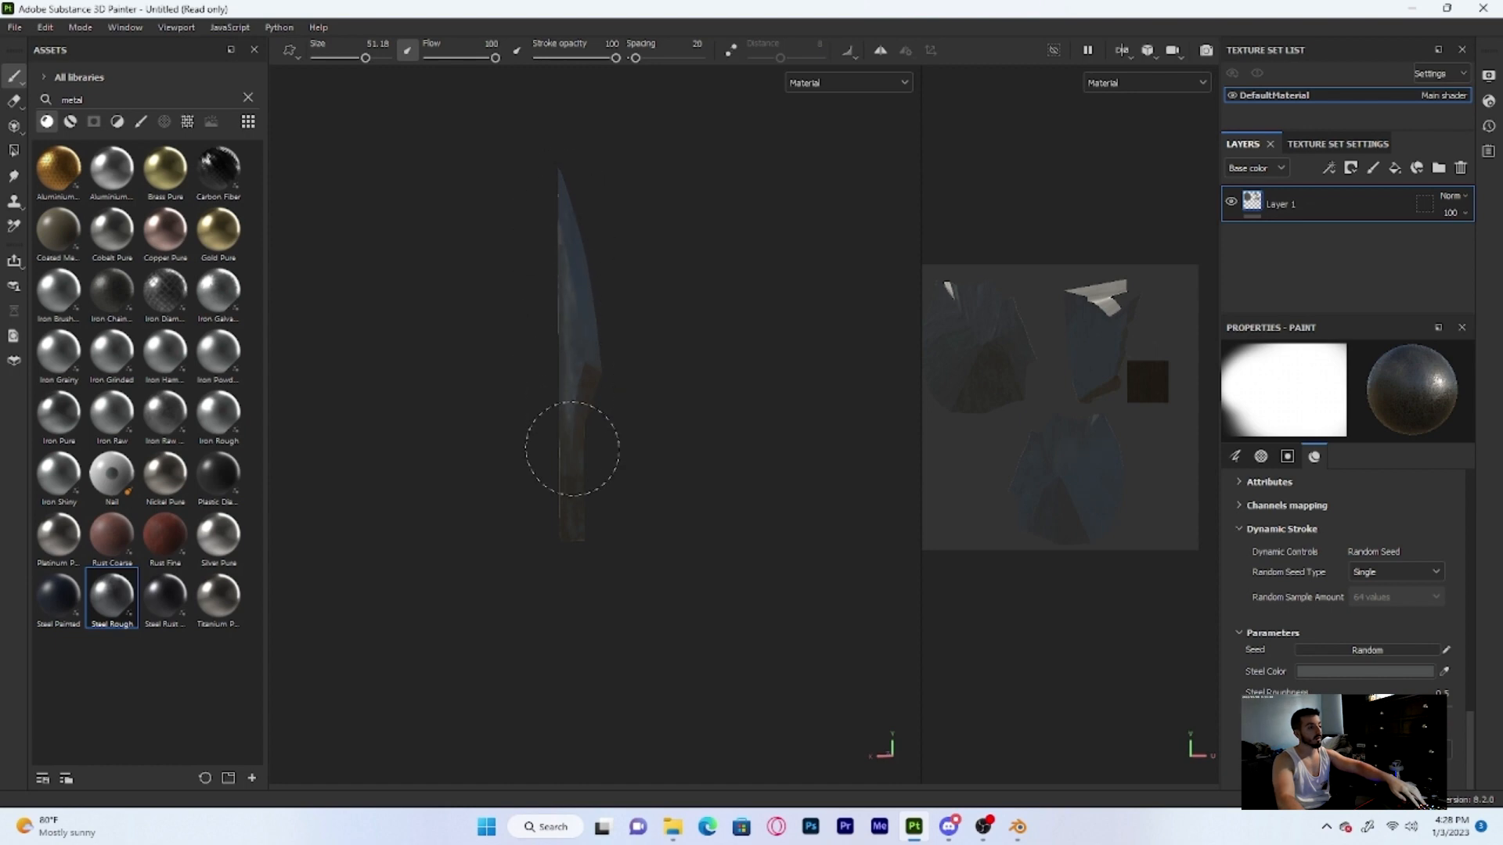
scroll(645, 483, "up", 5)
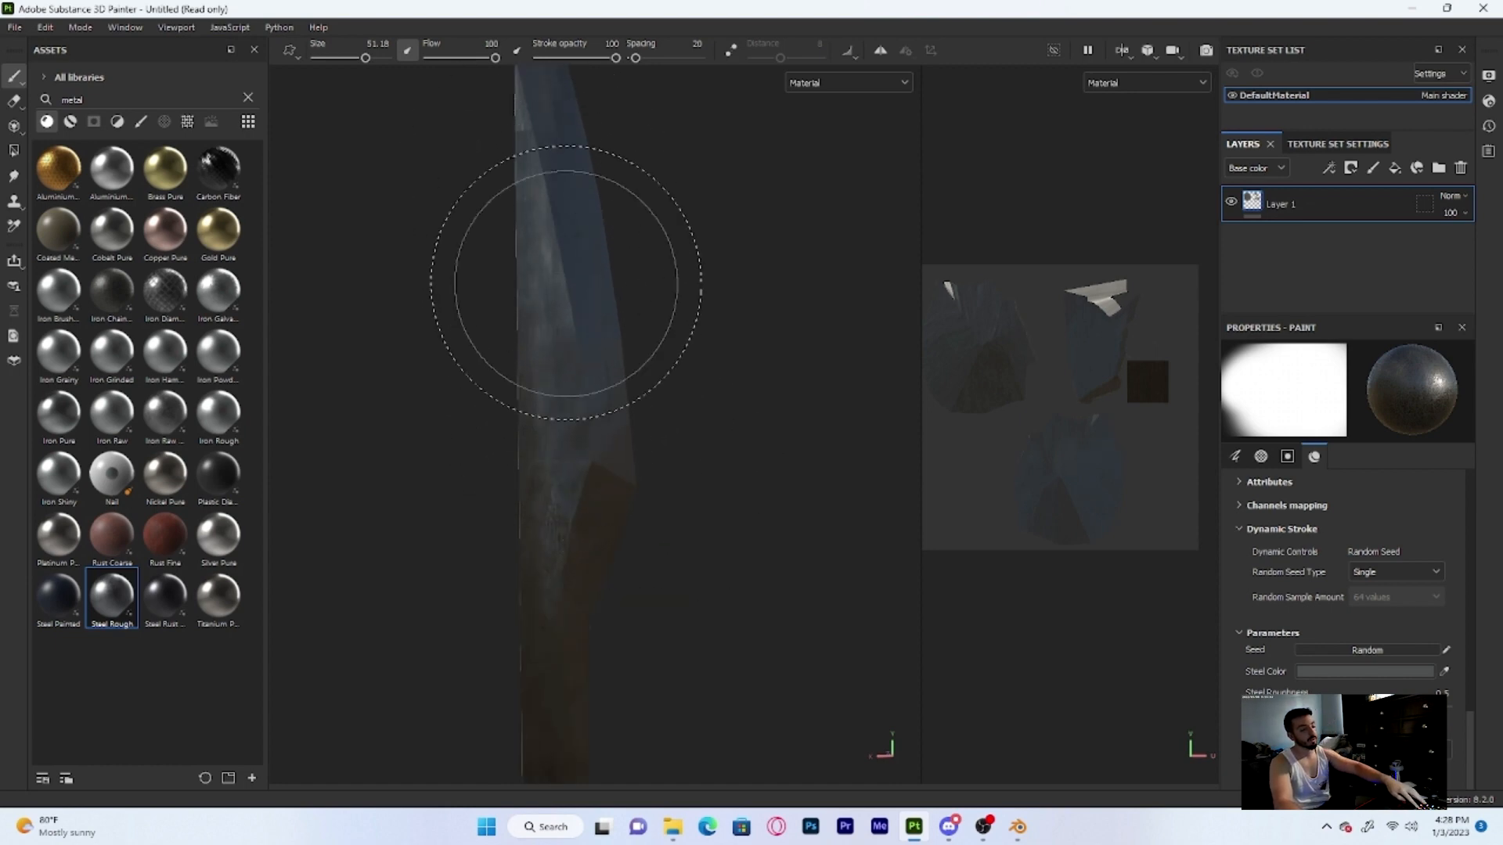
scroll(595, 344, "down", 5)
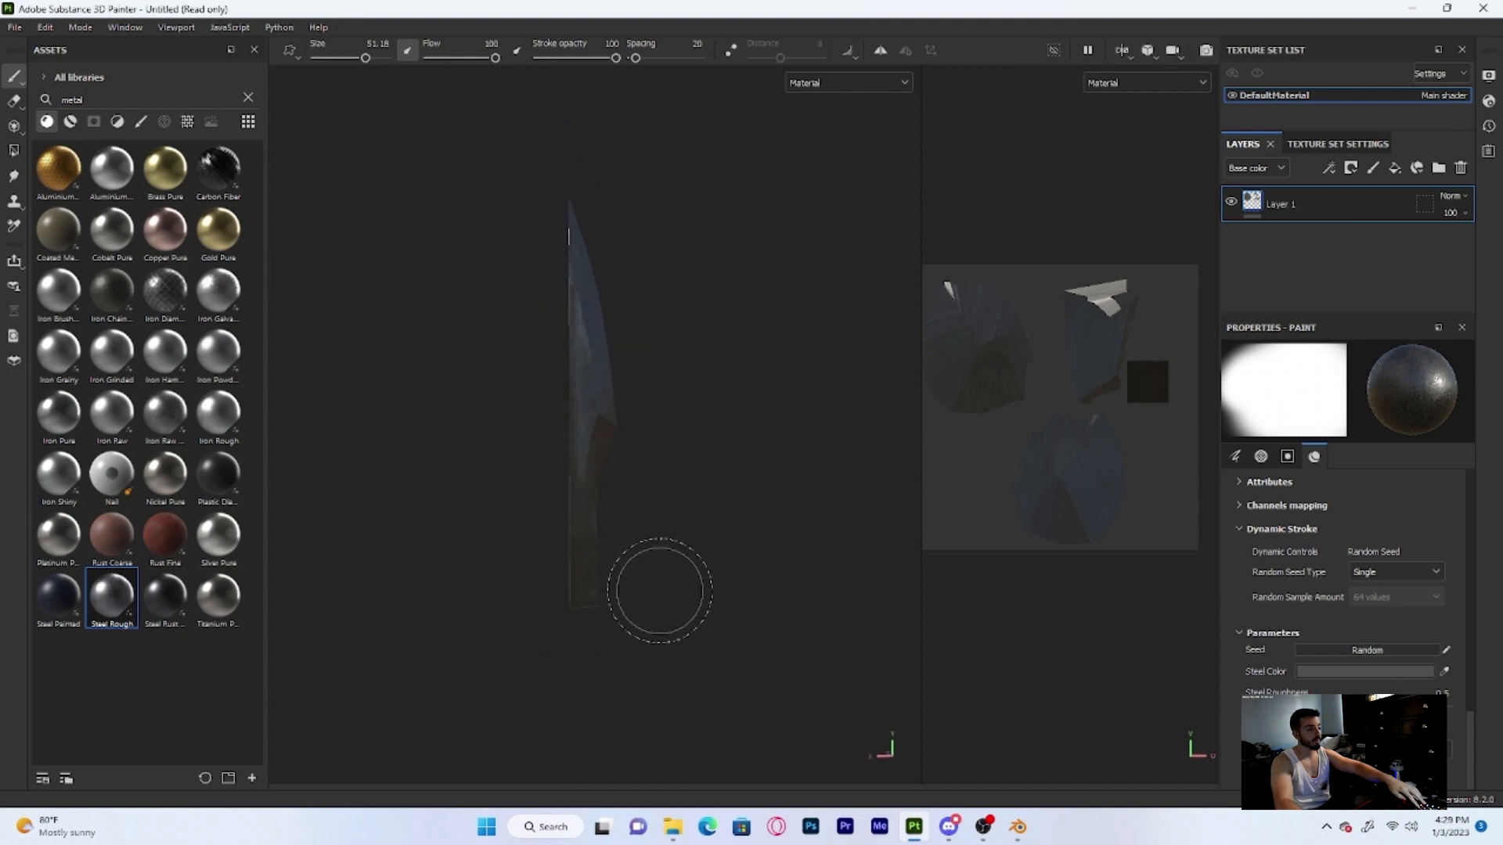
left_click_drag(681, 576, 587, 461, "alt")
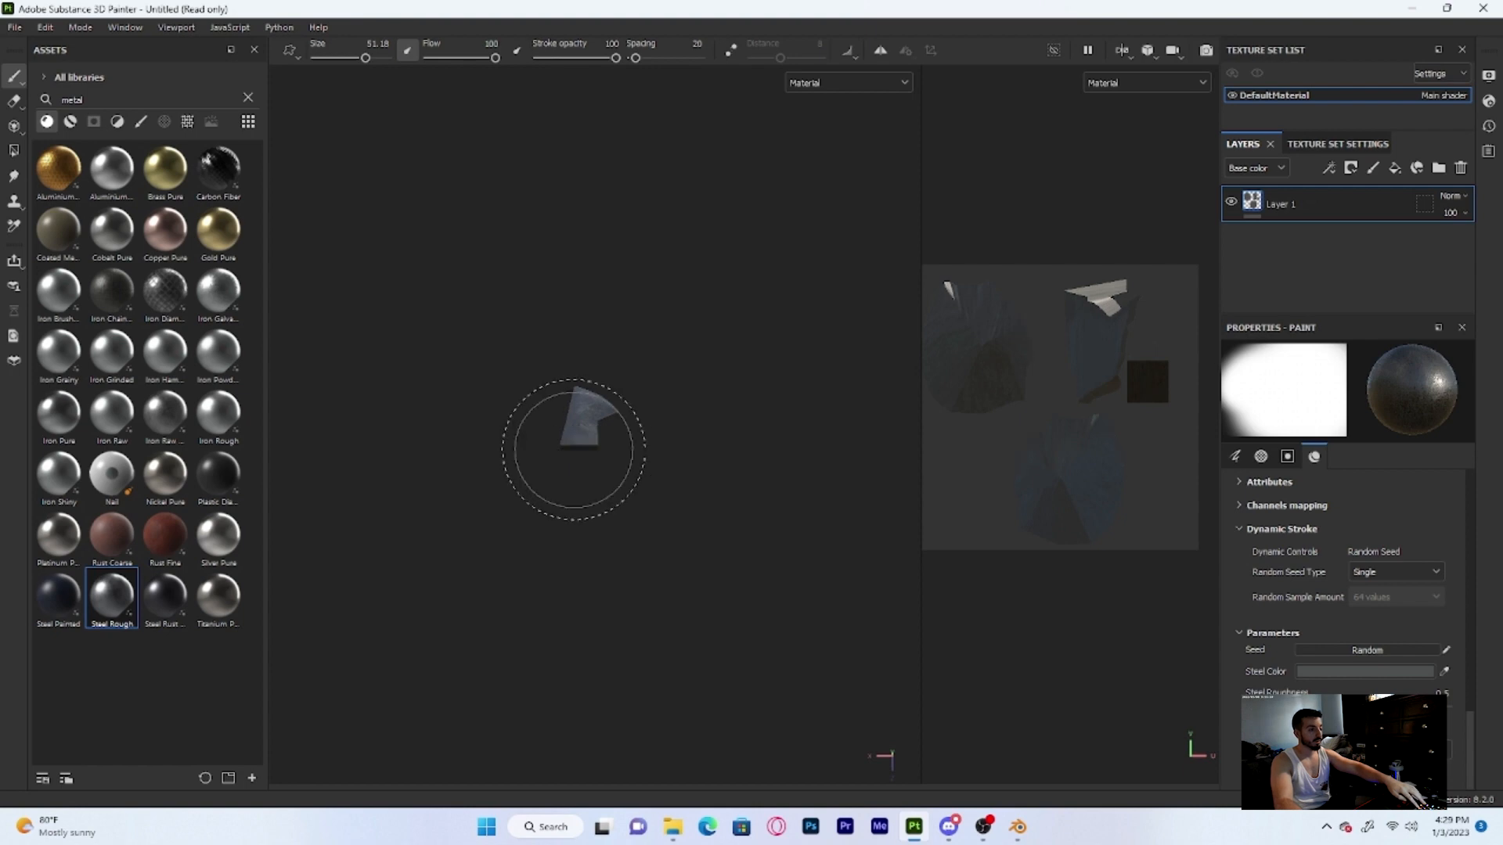
left_click_drag(686, 446, 278, 587, "alt")
mouse_move(514, 556)
left_mouse_down("alt")
mouse_move(571, 543)
mouse_move(519, 594)
left_mouse_up("alt")
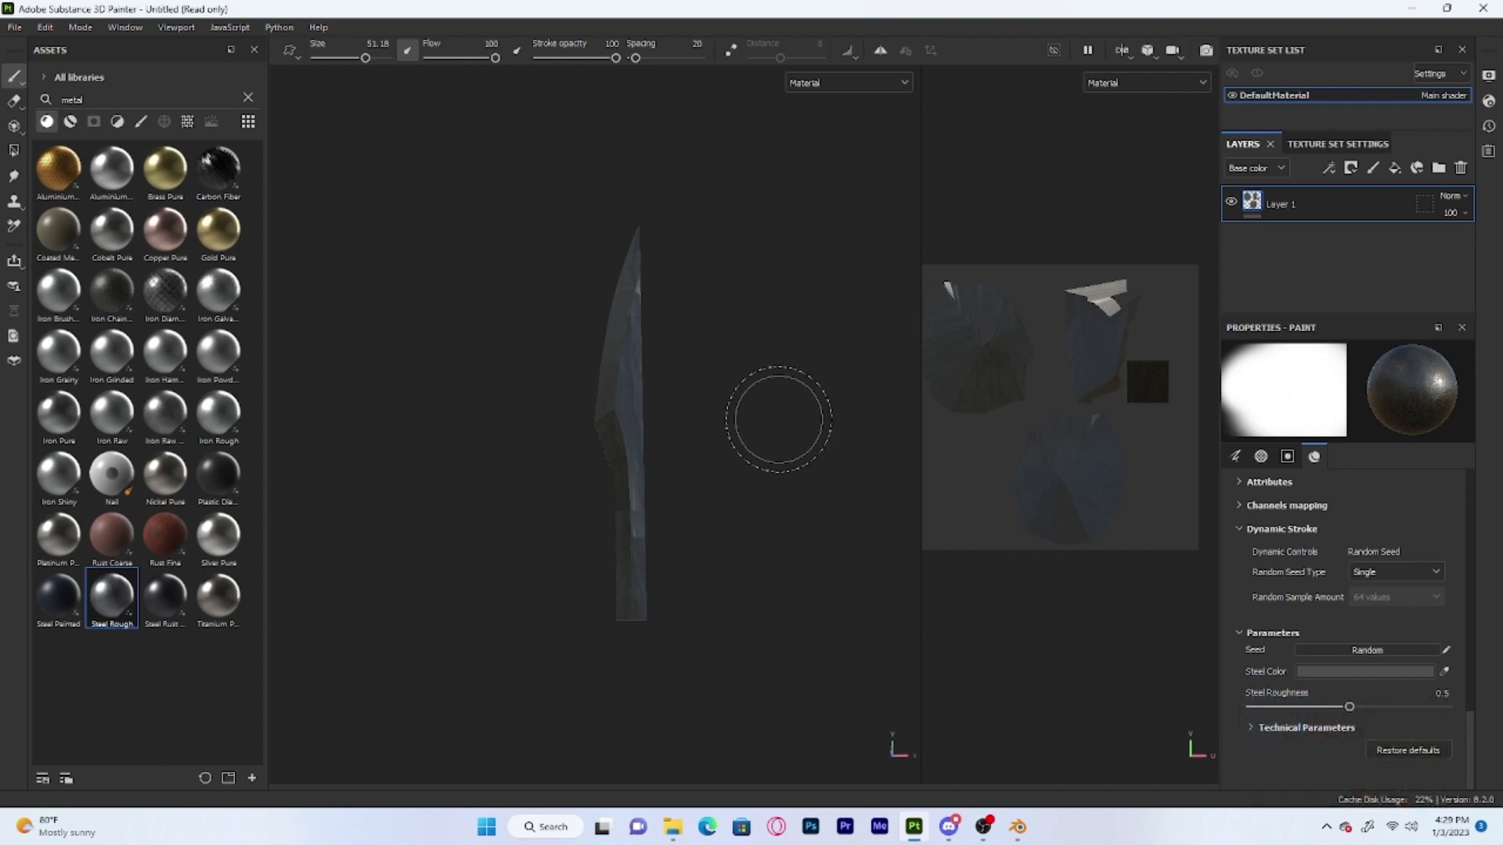
Add a second paint layer above the base steel layer and set the stroke opacity to 20
left_click(1372, 167)
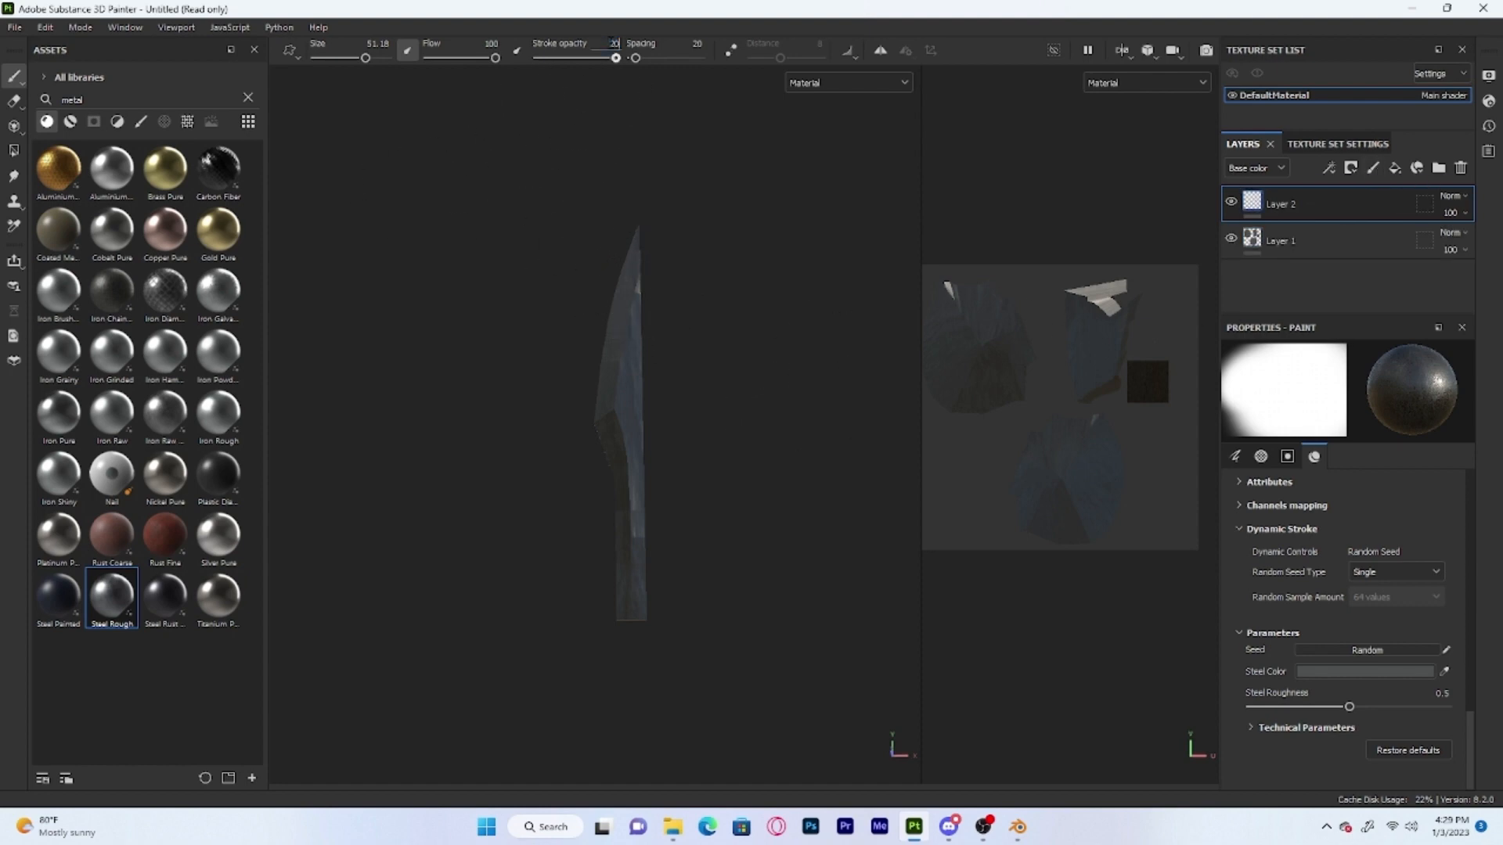
key("Return")
Darken the steel color to hex 313232 and reduce the brush size to 9.98
left_click(1365, 671)
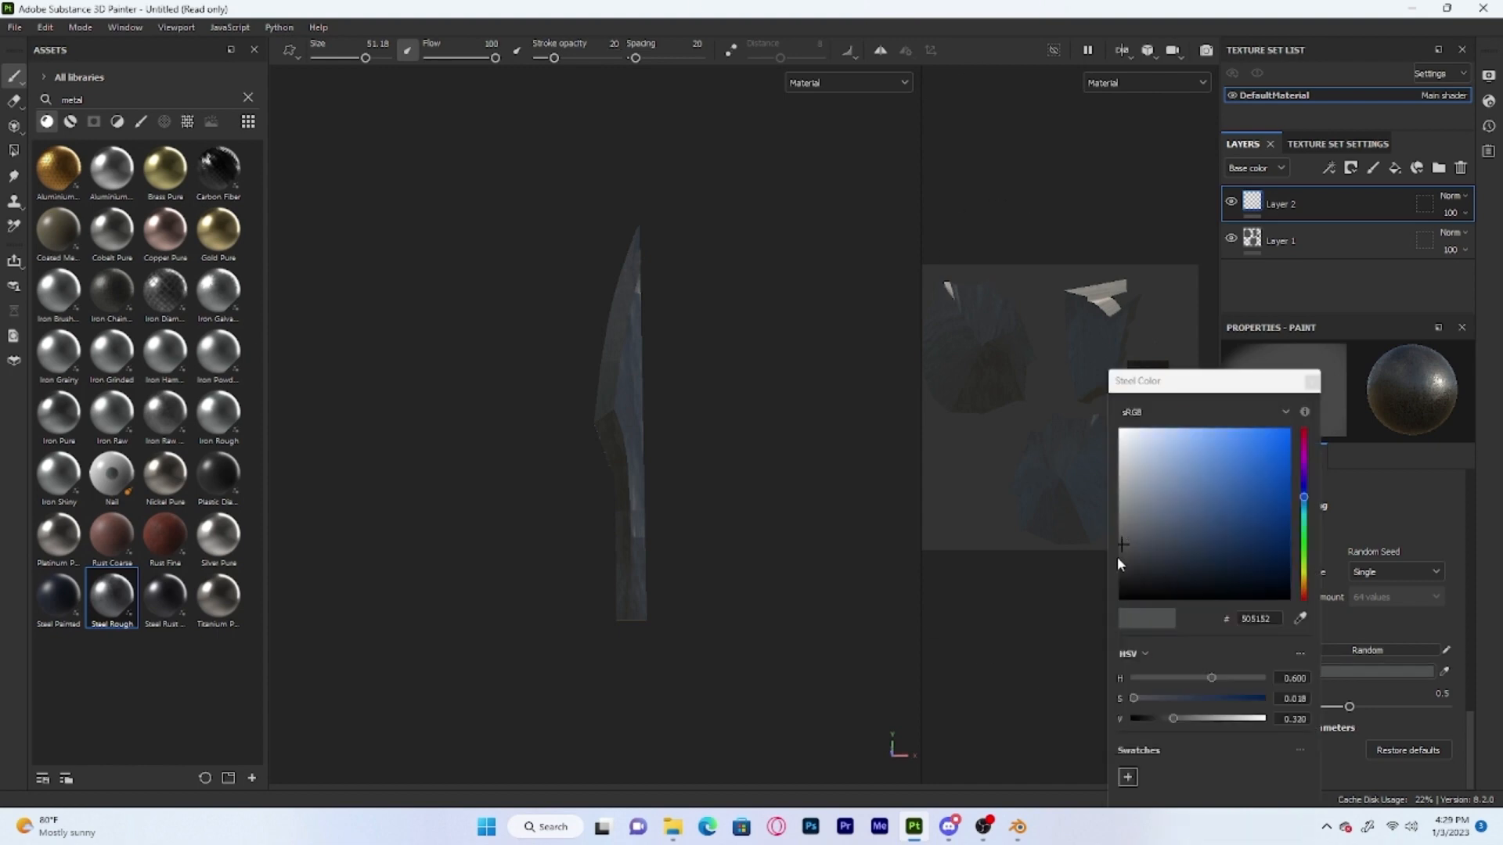
left_click(1121, 566)
scroll(684, 524, "up", 3)
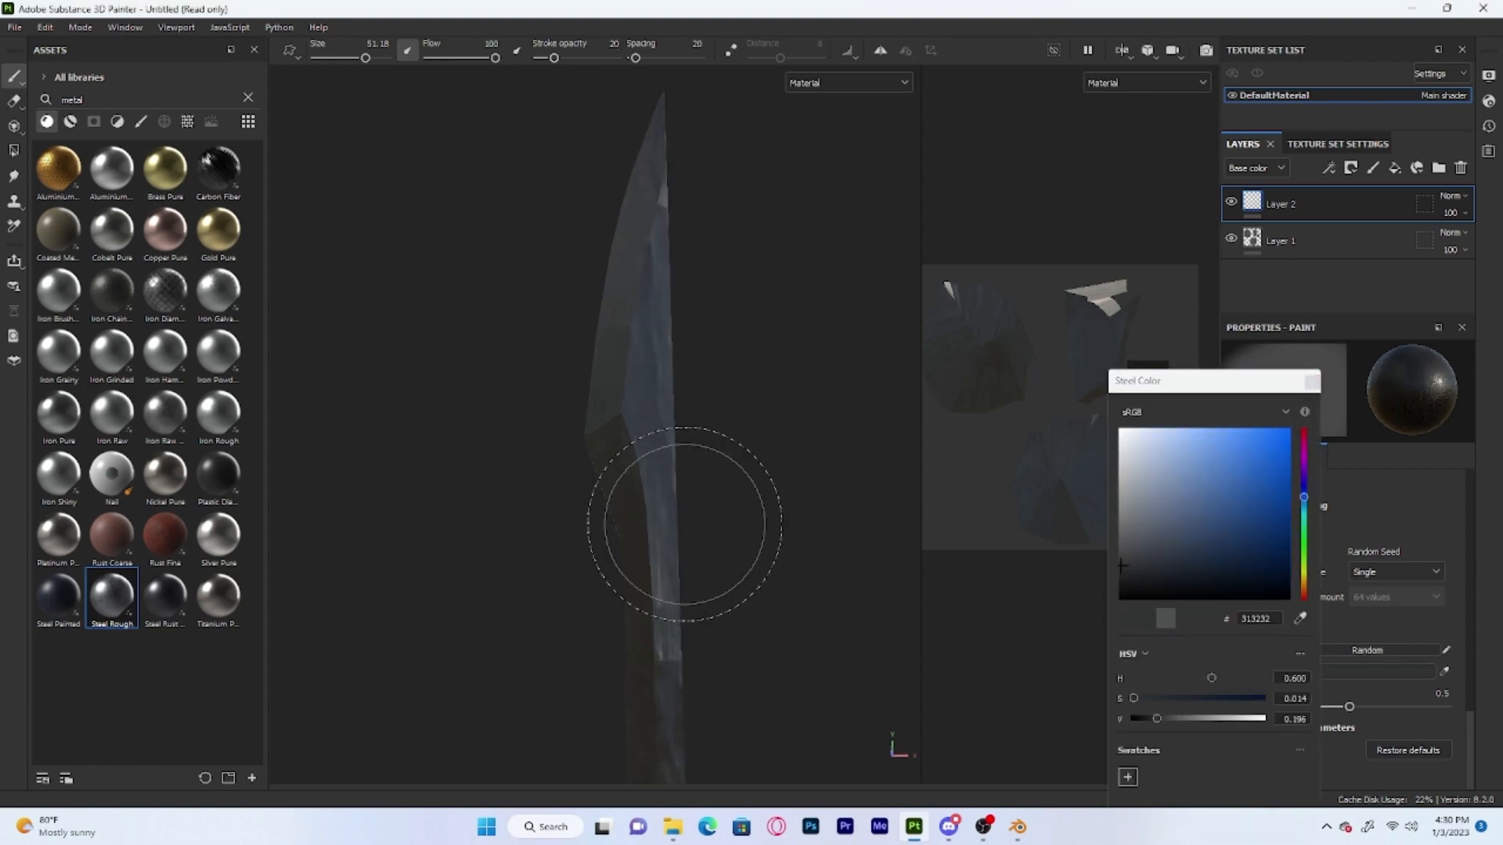
key("bracketleft")
key("bracketleft")
key("bracketleft")
key("bracketleft")
key("bracketleft")
key("bracketleft")
key("bracketleft")
key("bracketleft")
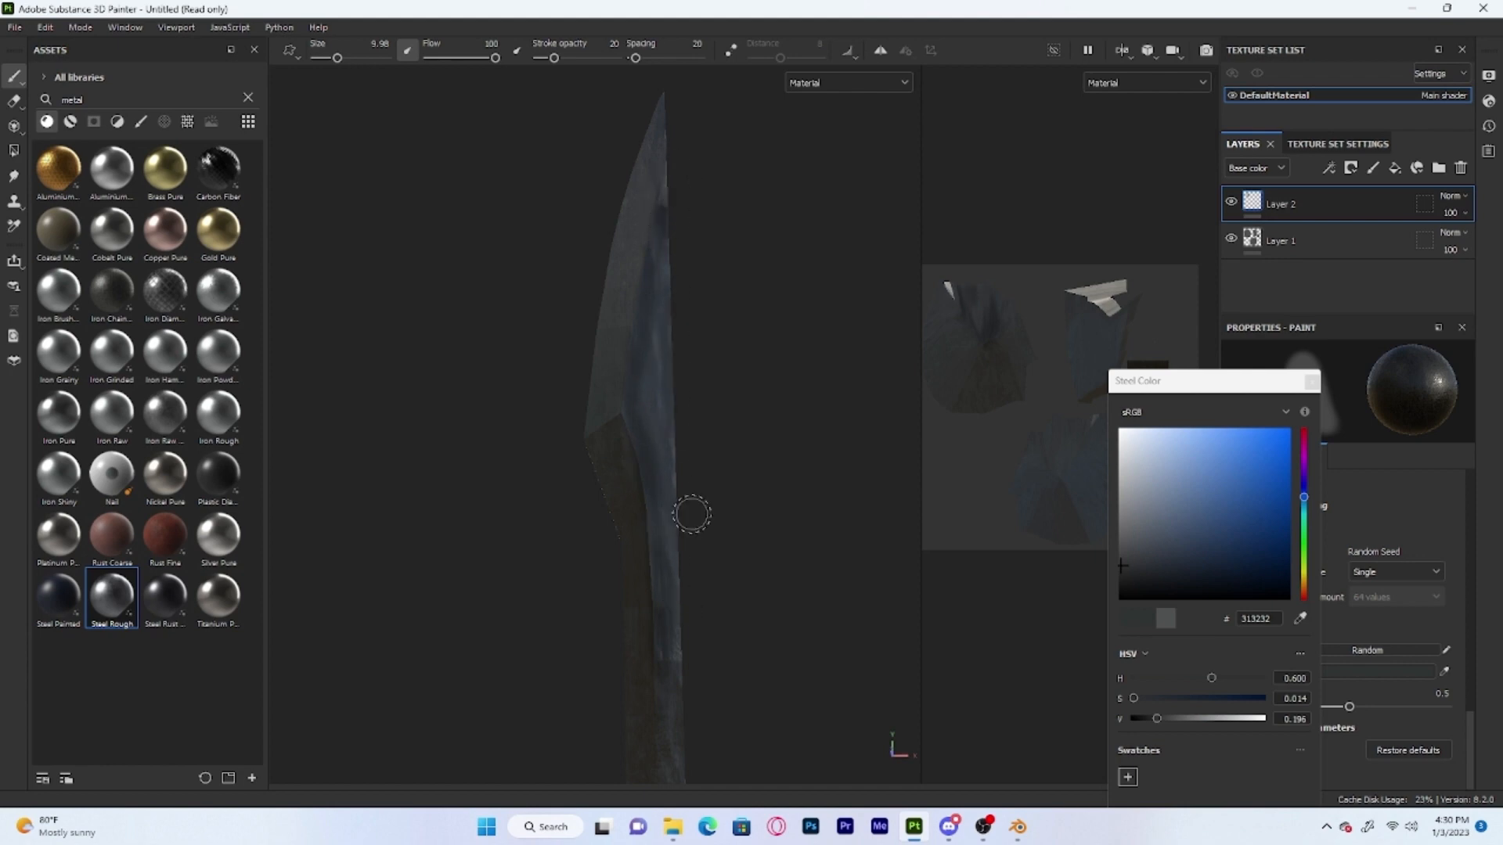
Darken the front of the blade around and below the bend, reducing the brush size to 6.56 for finer strokes
left_click_drag(688, 514, 787, 415, "alt")
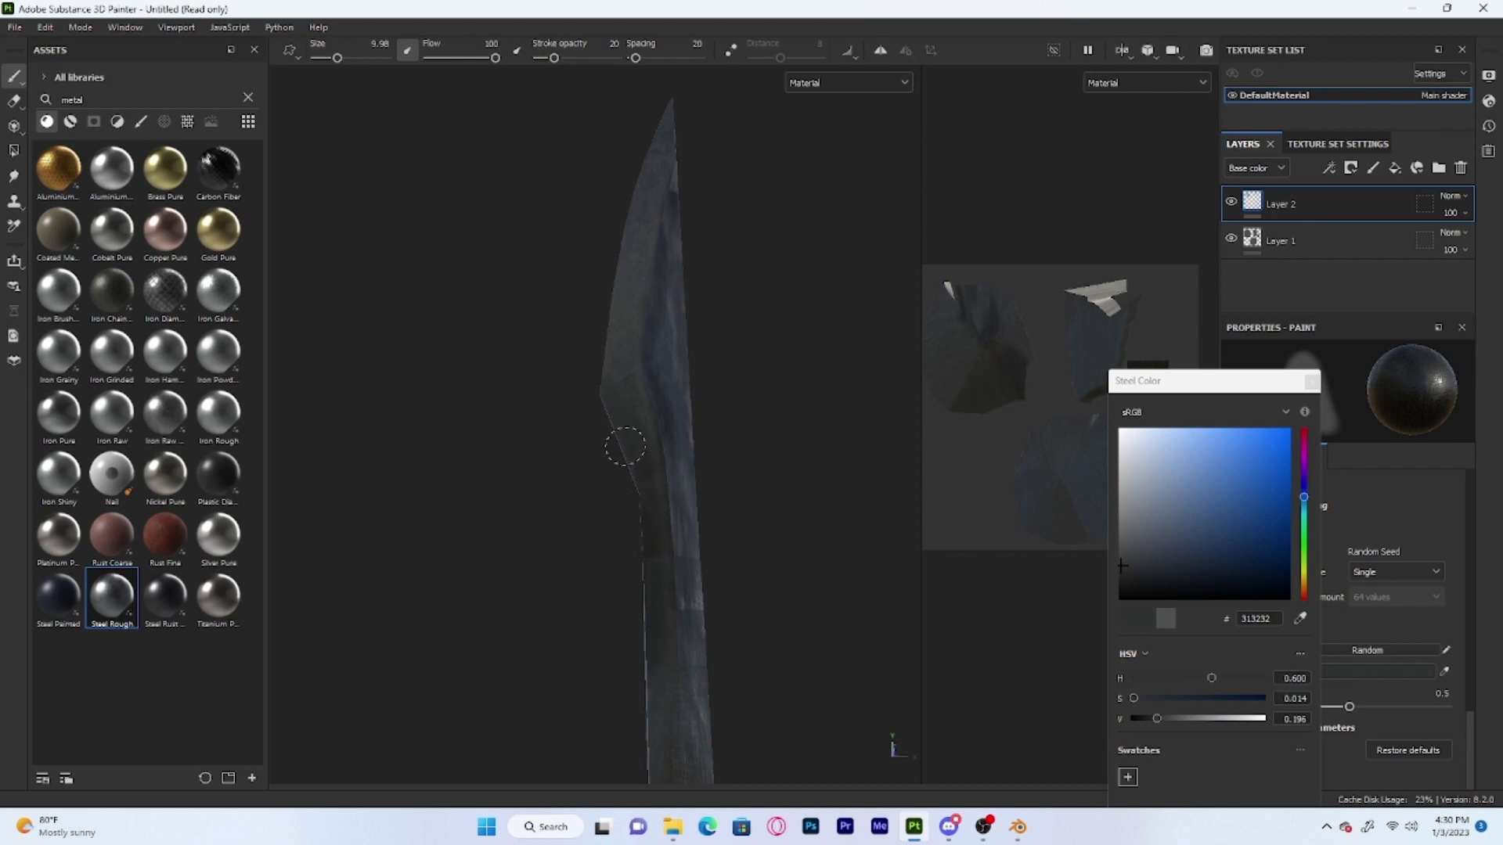
left_click_drag(627, 360, 662, 604)
key("bracketleft")
key("bracketleft")
key("bracketleft")
key("bracketleft")
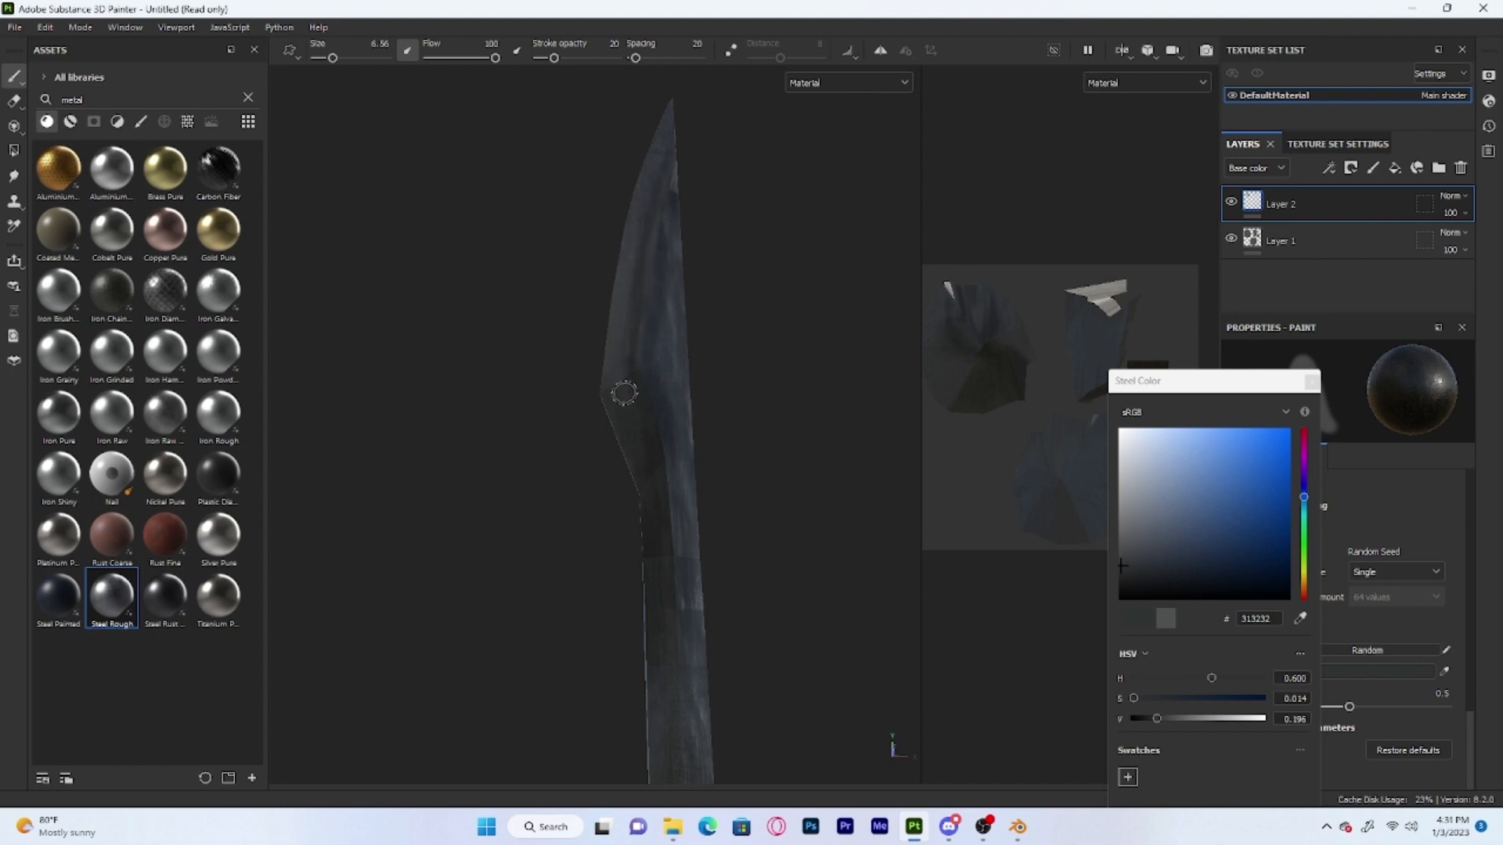
Enlarge the brush to 11.28 and darken the front of the blade from the tip down to the bend
key("bracketright")
key("bracketright")
key("bracketright")
key("bracketright")
key("bracketright")
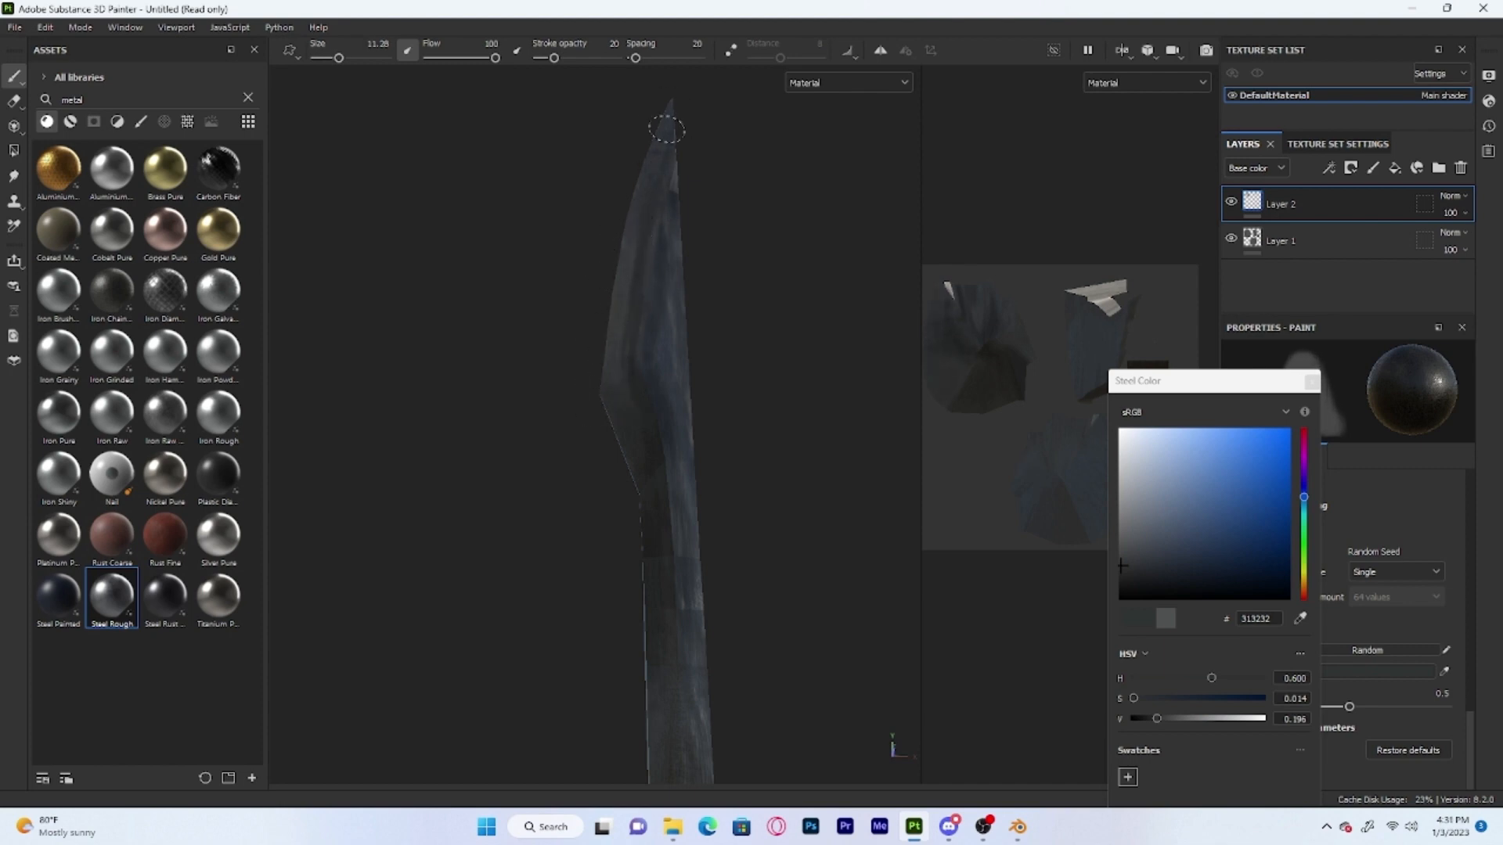
mouse_move(666, 123)
left_mouse_down()
mouse_move(624, 302)
mouse_move(641, 403)
left_mouse_up()
Darken the reverse side of the blade with low-opacity steel strokes, finishing the detail with a 6.56 brush
scroll(642, 404, "down", 2)
mouse_move(784, 412)
left_mouse_down("alt")
mouse_move(815, 526)
mouse_move(360, 523)
mouse_move(446, 469)
mouse_move(546, 452)
left_mouse_up("alt")
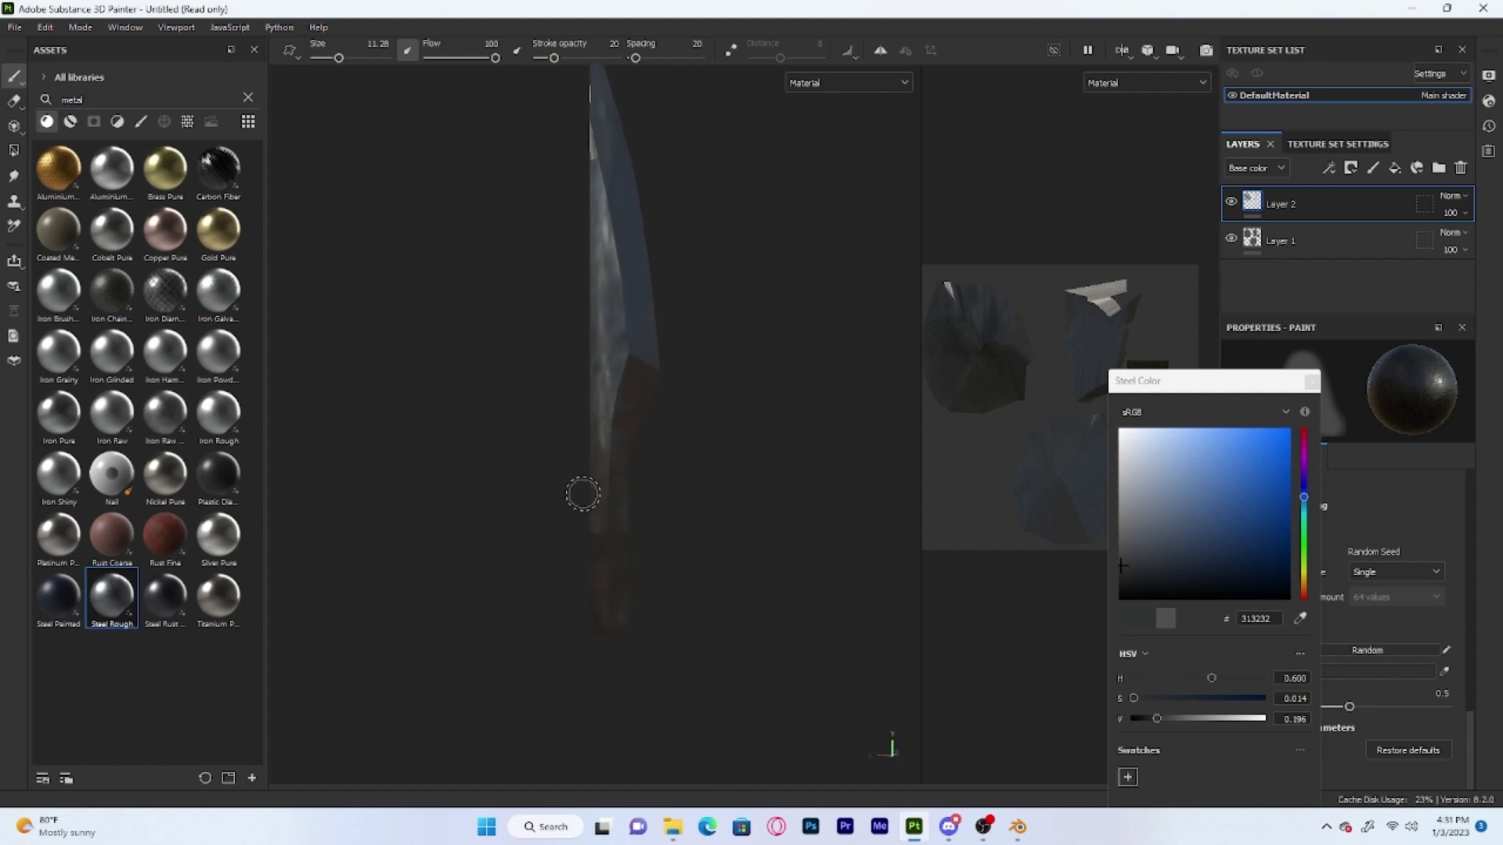
left_click_drag(597, 522, 606, 503, "alt")
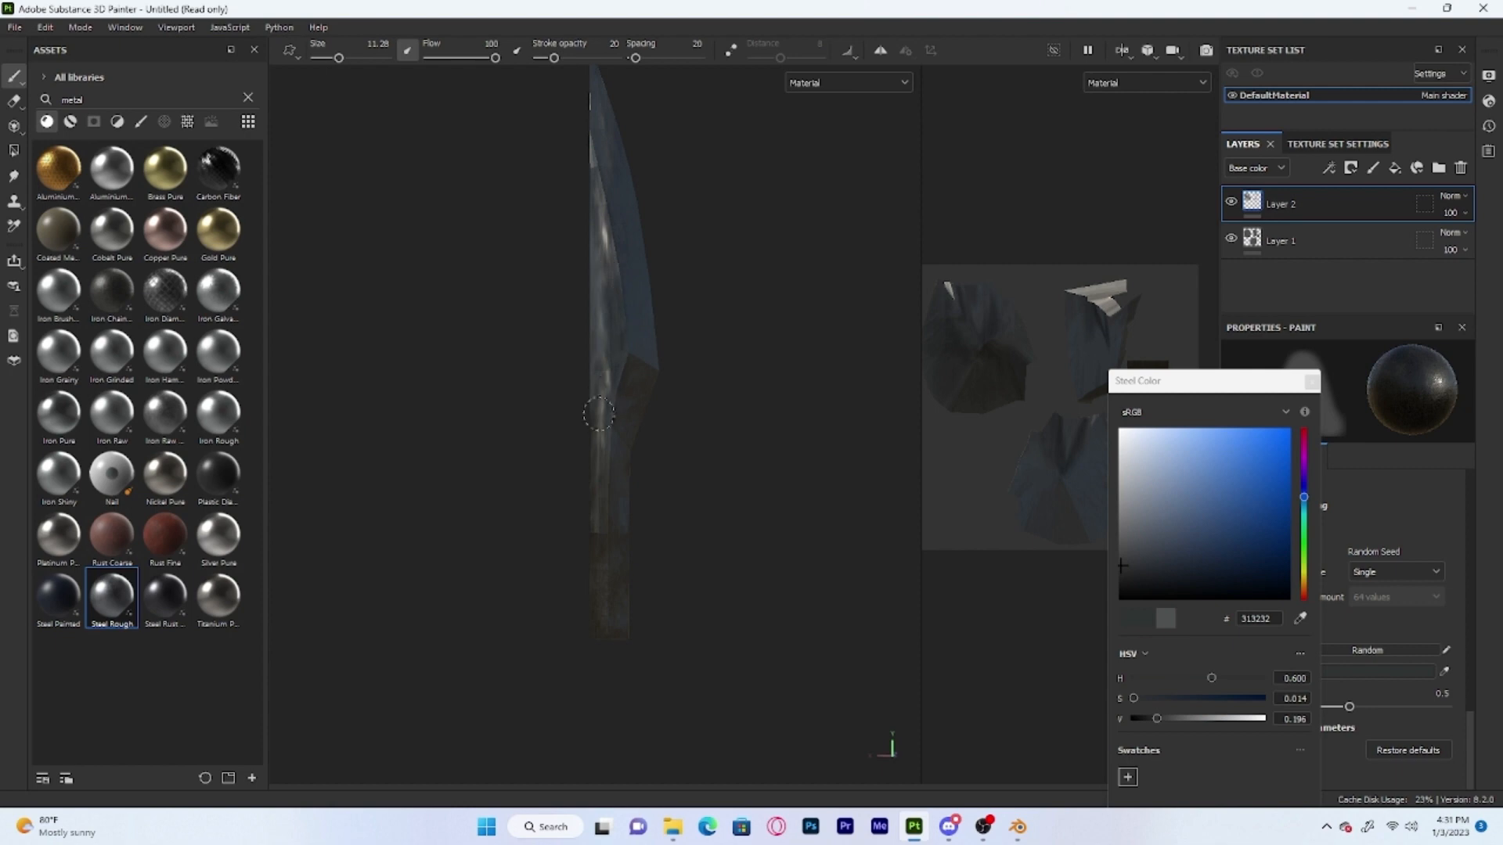
key("bracketleft")
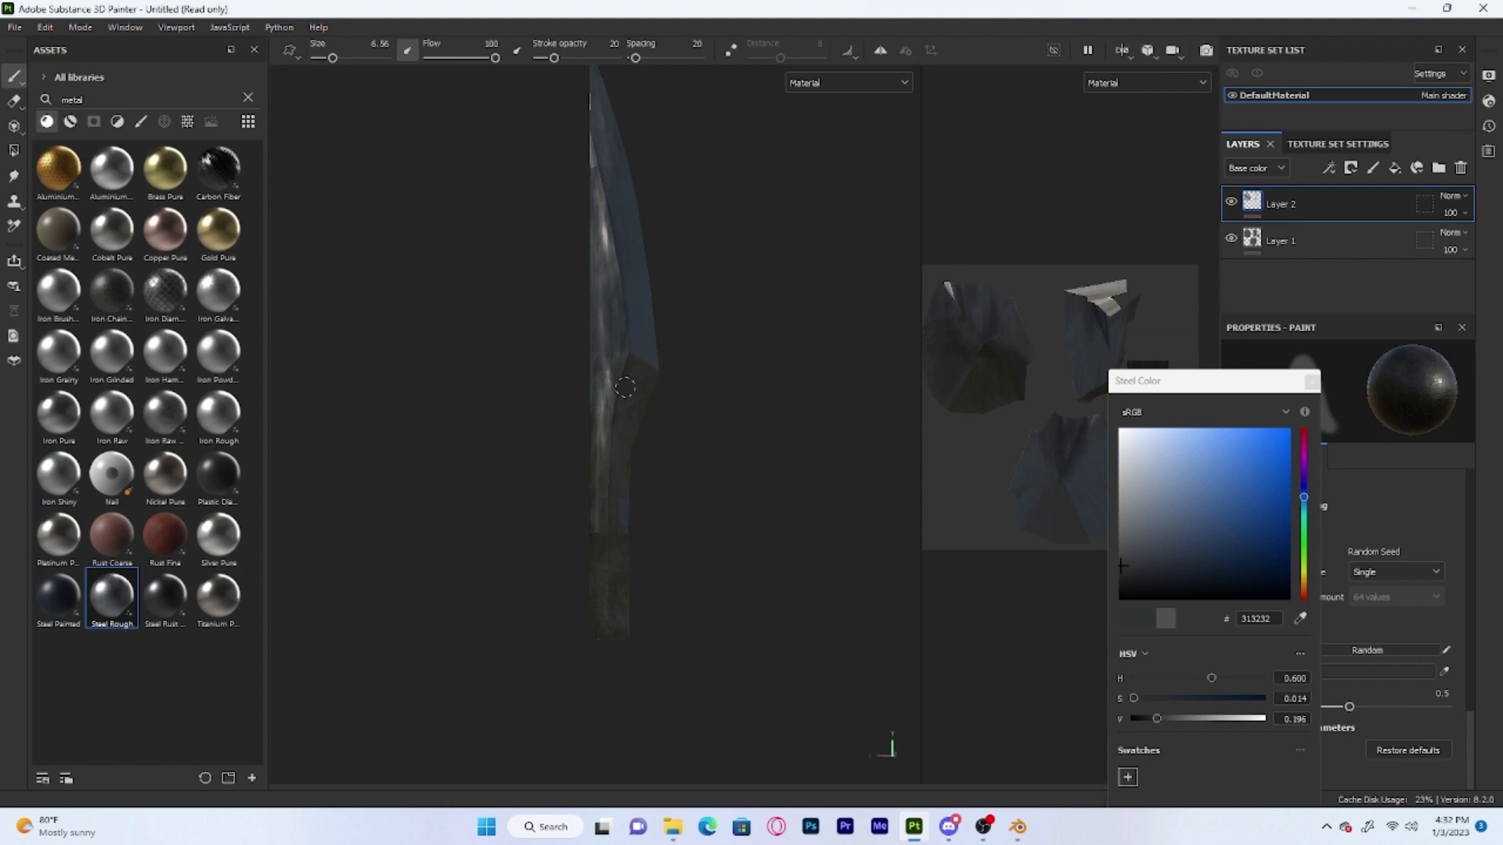
left_click_drag(639, 394, 716, 384, "alt")
scroll(716, 385, "down", 1)
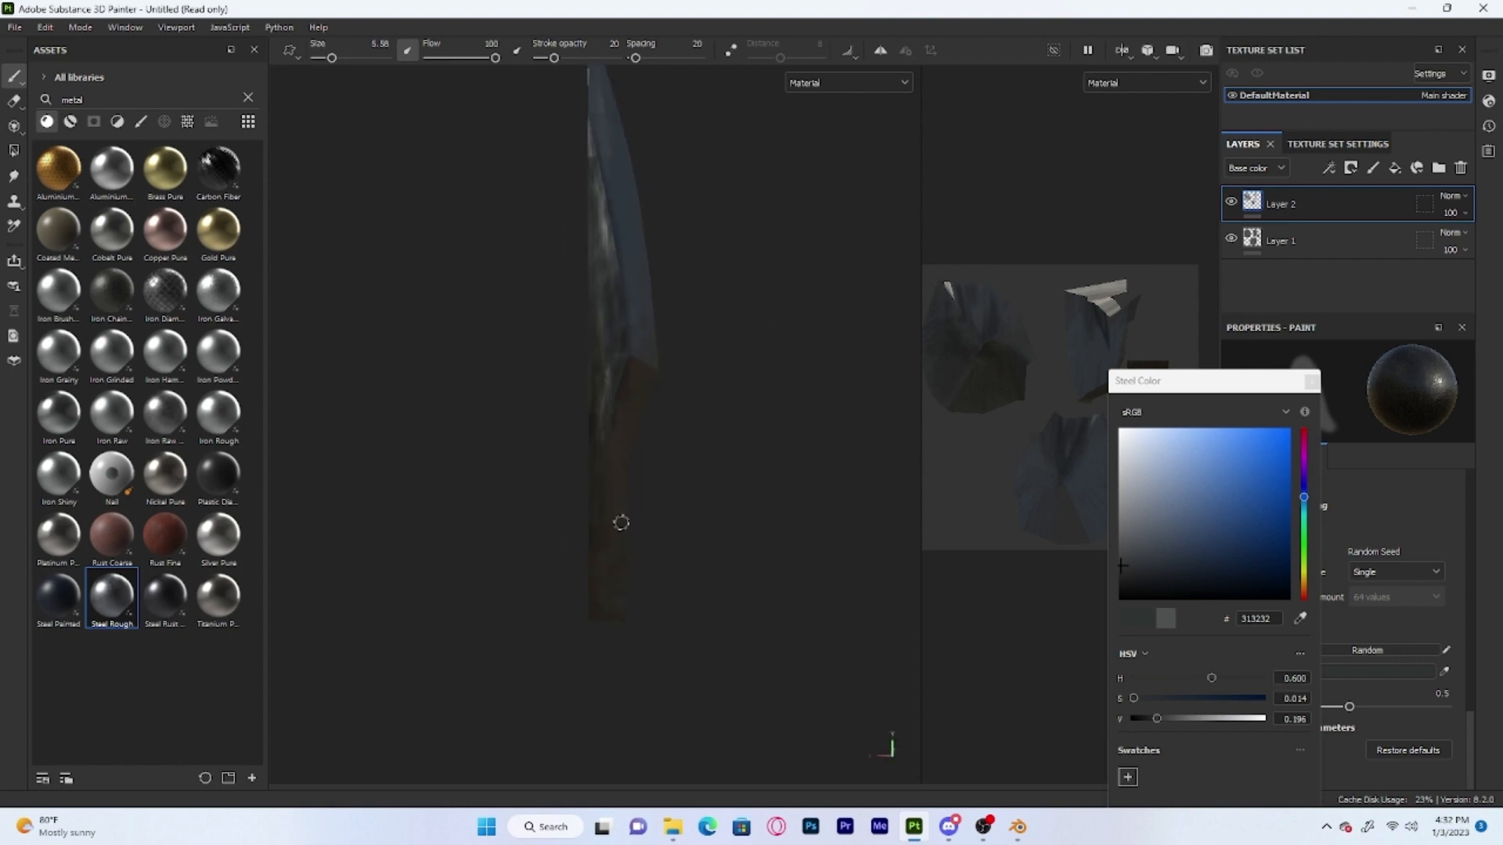
Enlarge the brush to 14.12 and darken the lower part of the blade's reverse side
key("]")
key("]")
key("]")
key("]")
key("]")
key("]")
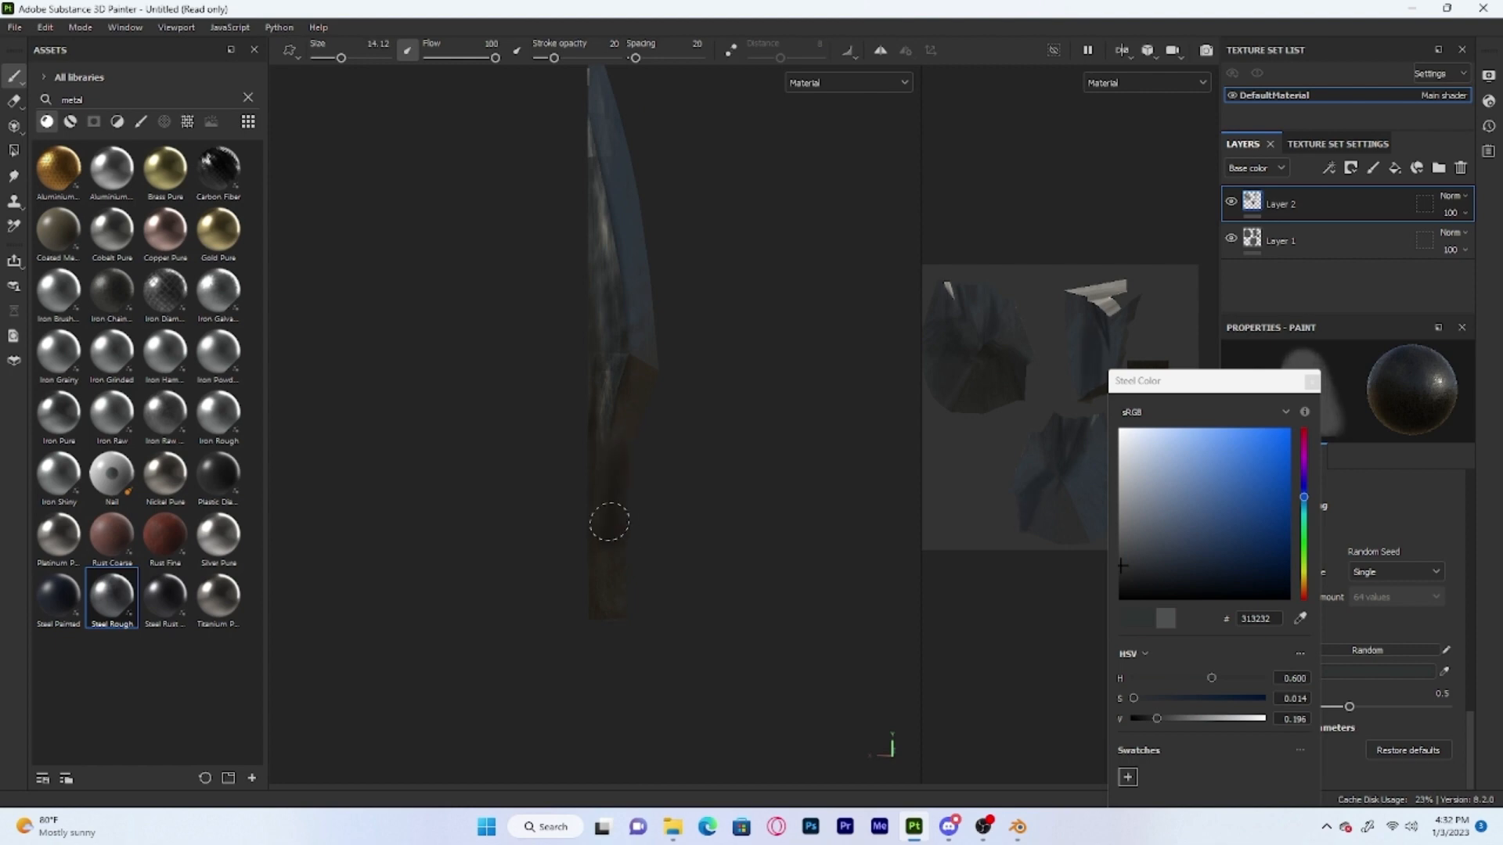
Reduce the brush size to 6.56 and paint fine dark strokes below the bend on the blade's reverse side
key("[")
key("[")
key("[")
key("[")
key("[")
key("[")
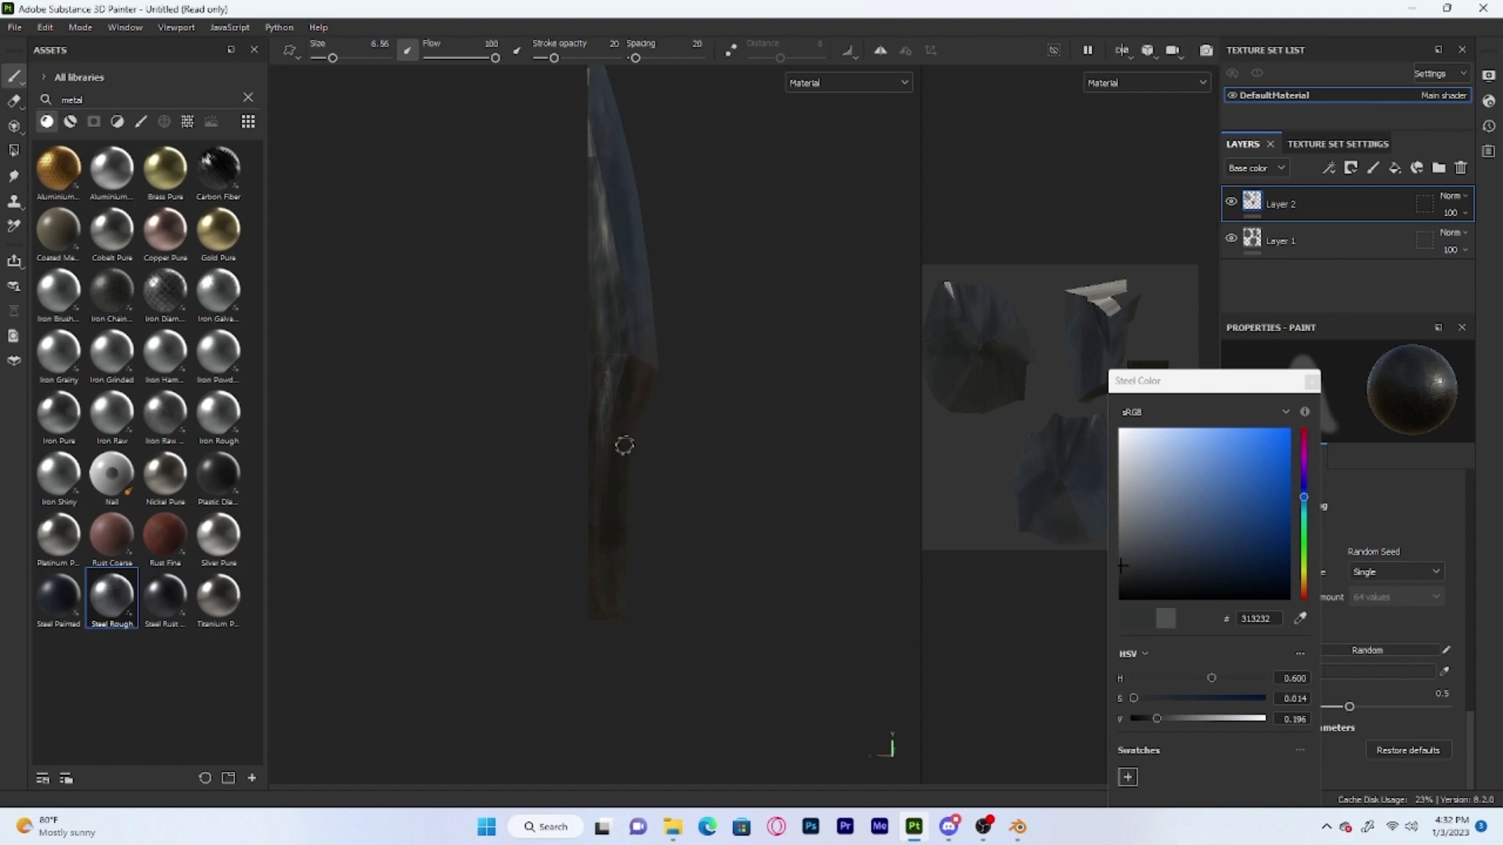
left_click_drag(668, 379, 573, 532, "alt")
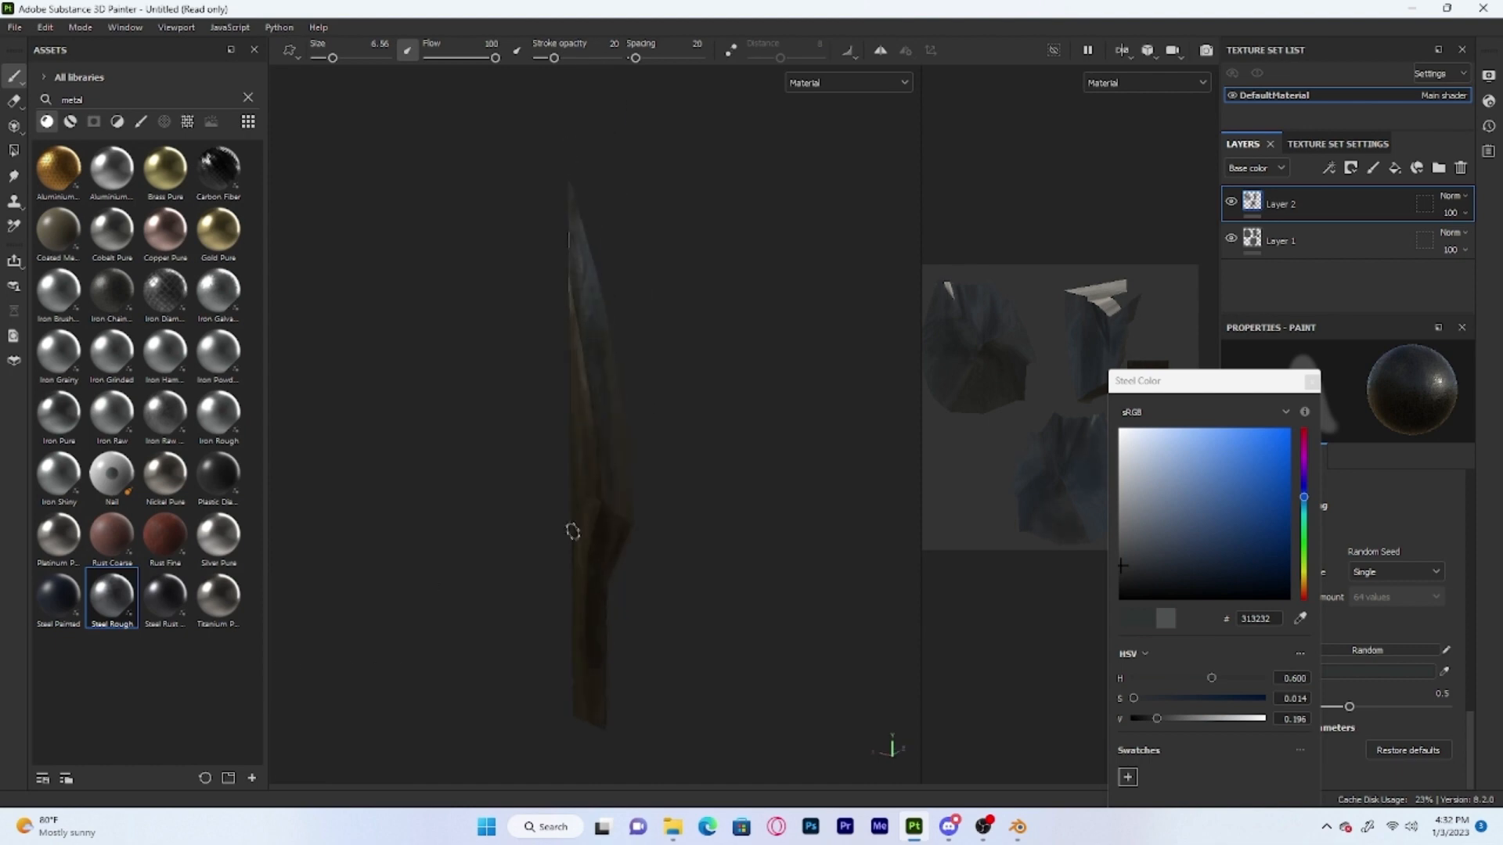
Enlarge the brush to 11.28 and darken the upper reverse side of the blade toward the tip
key("bracketright")
key("bracketright")
key("bracketright")
key("bracketright")
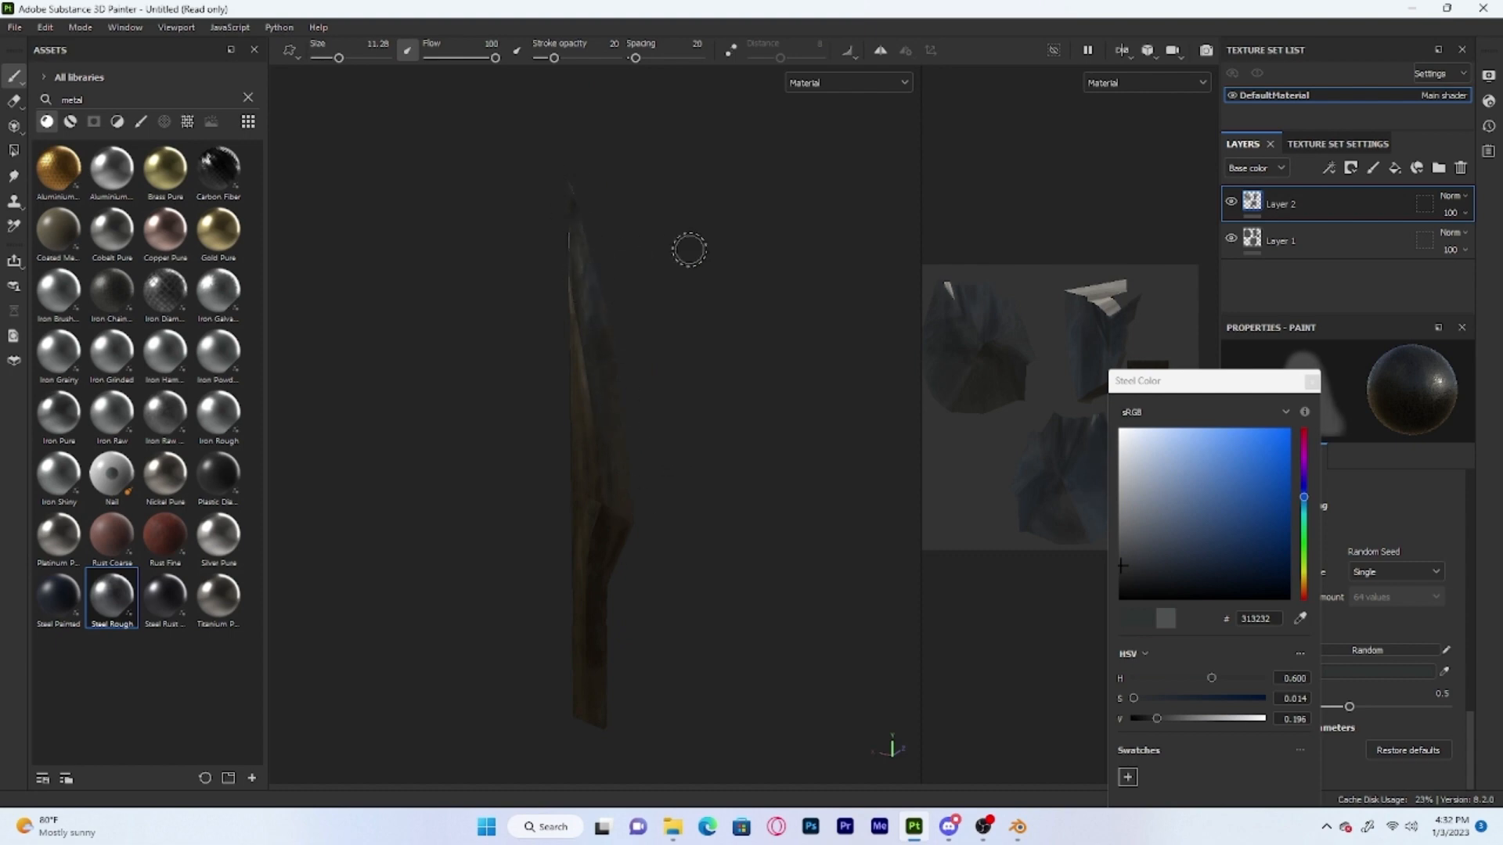
left_click_drag(688, 249, 742, 224, "alt")
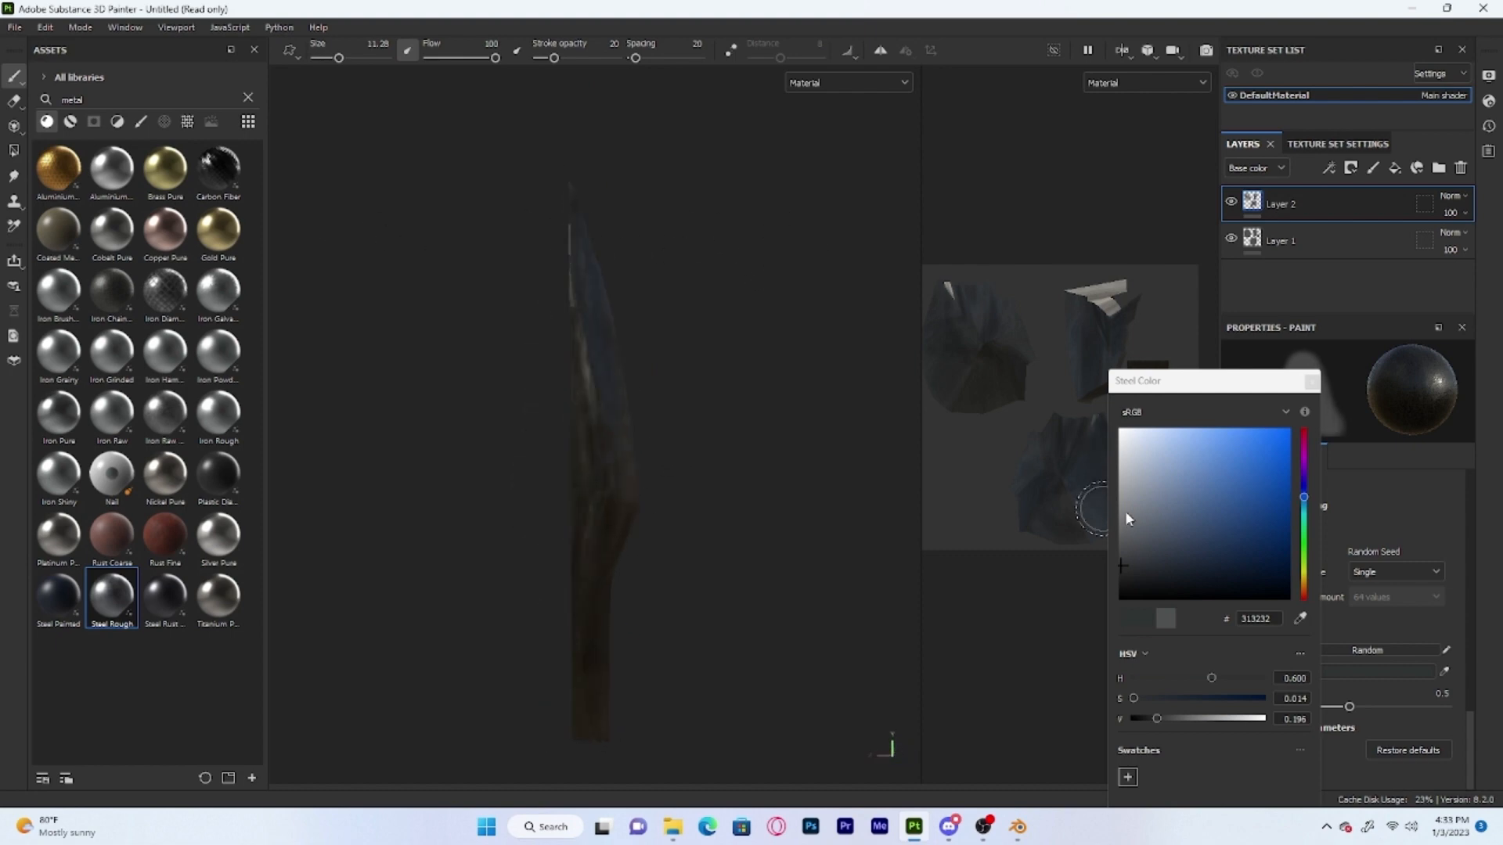
Set the steel color to hex 151515 and paint thin shadow streaks along the blade's reverse side with a 4.68 brush
left_click(1120, 586)
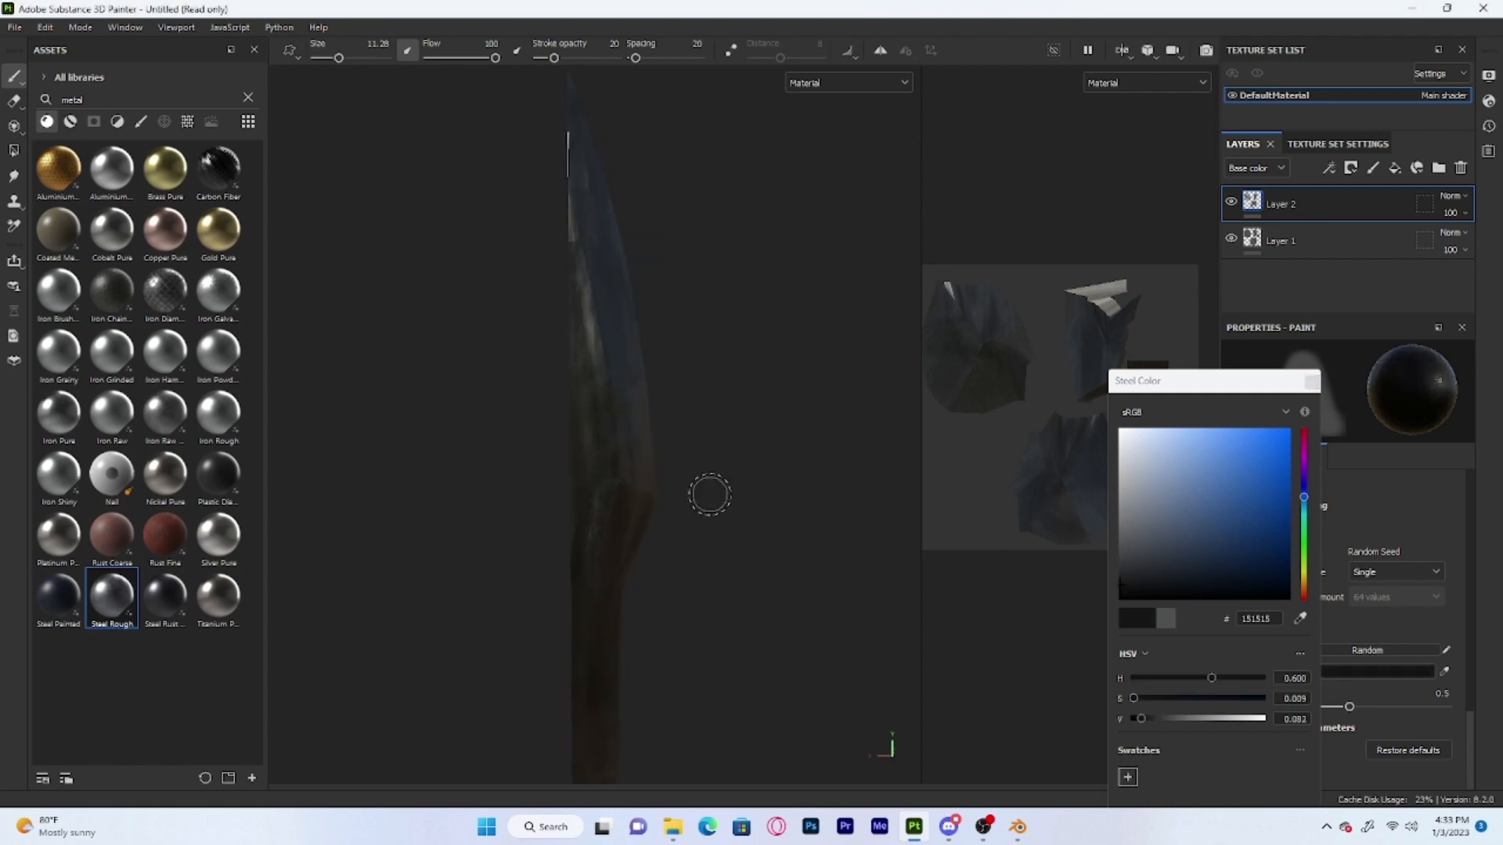
key("bracketleft")
key("bracketleft")
key("bracketleft")
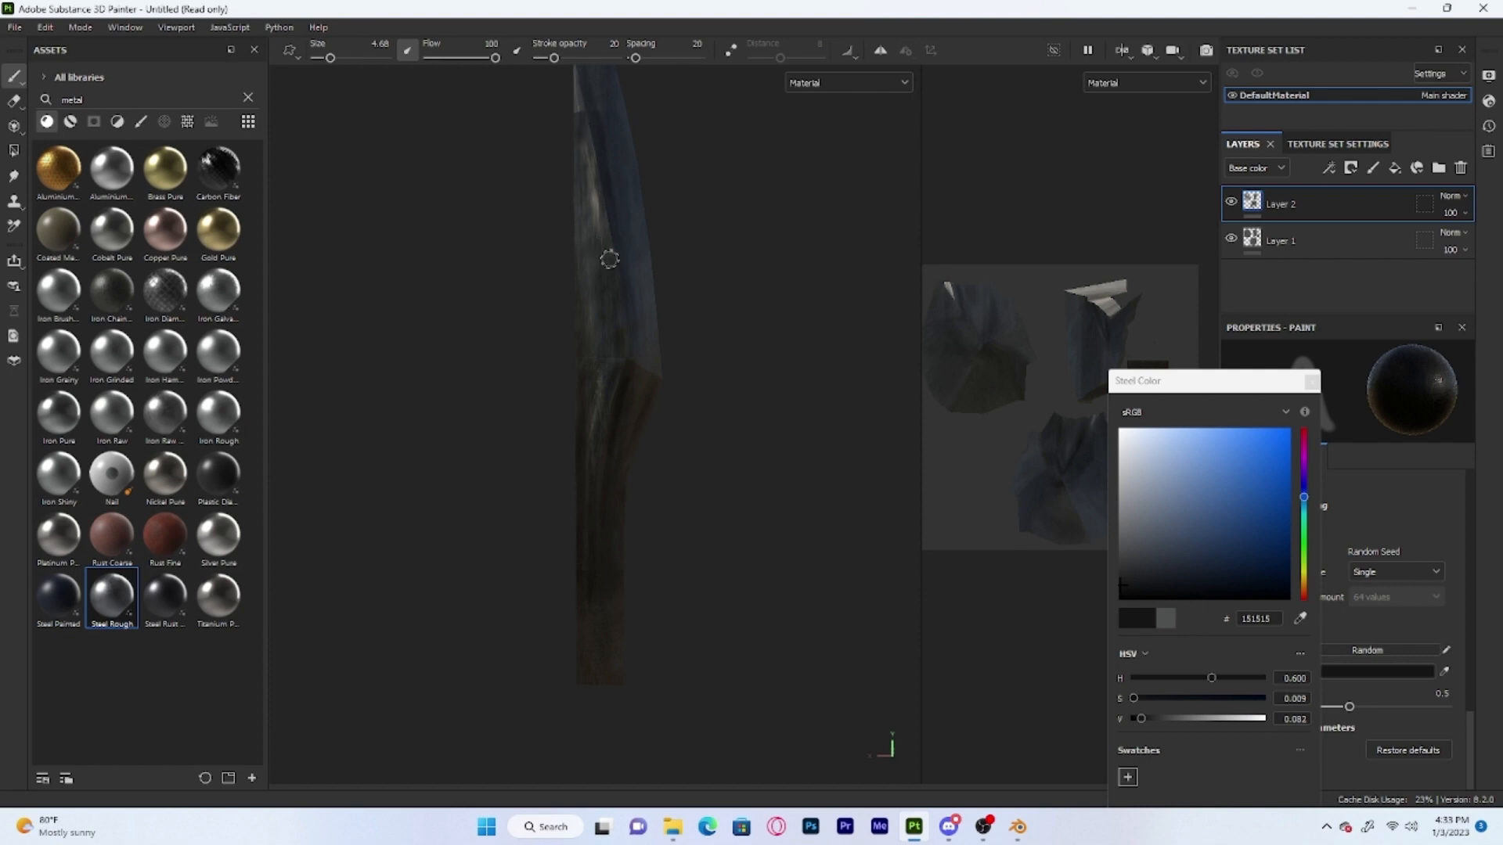
left_click_drag(610, 259, 569, 468, "alt")
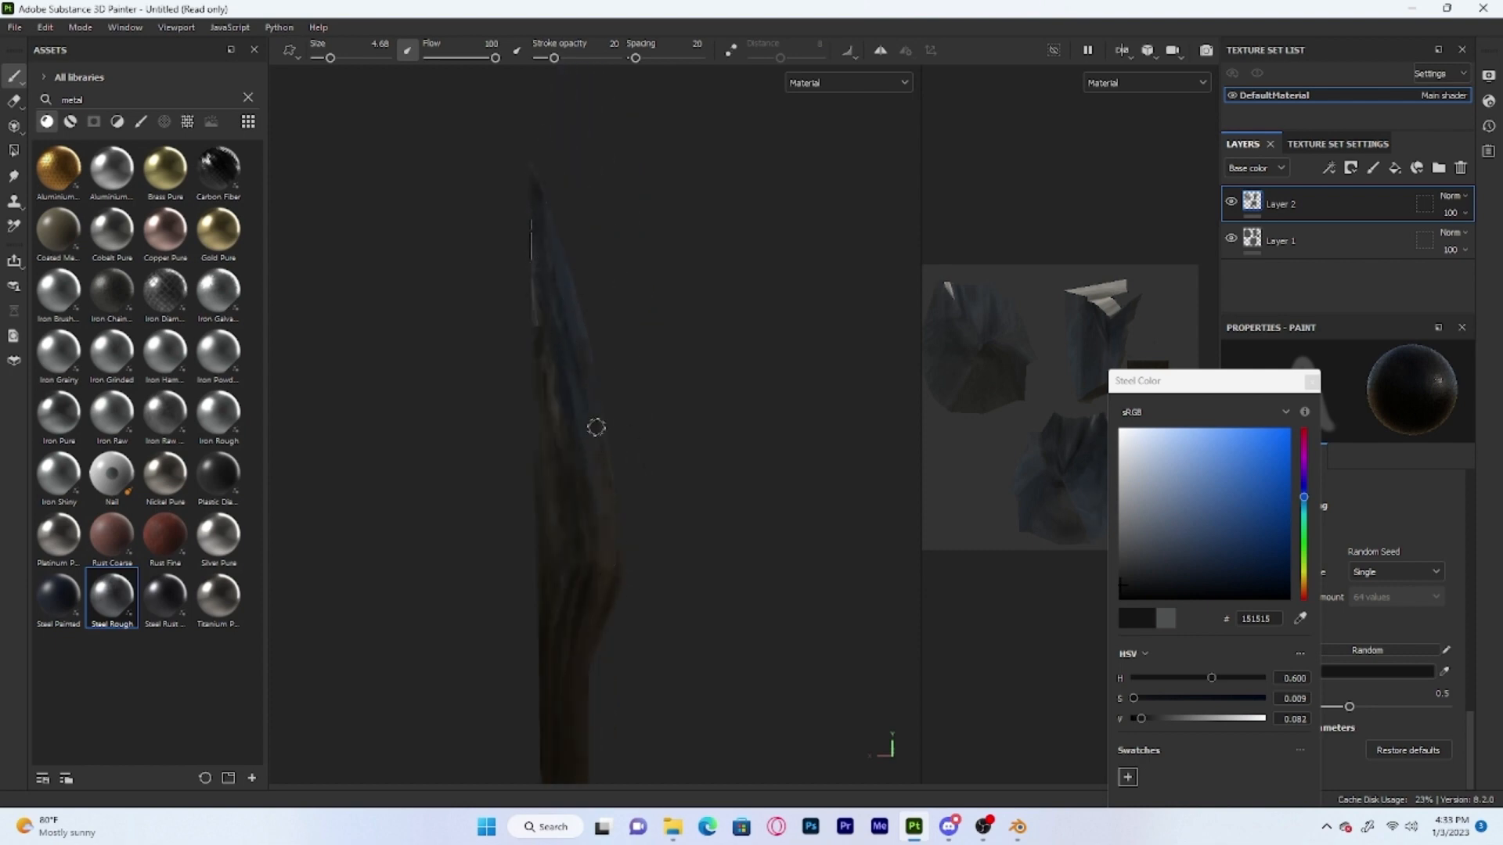
left_click_drag(595, 427, 449, 179, "alt")
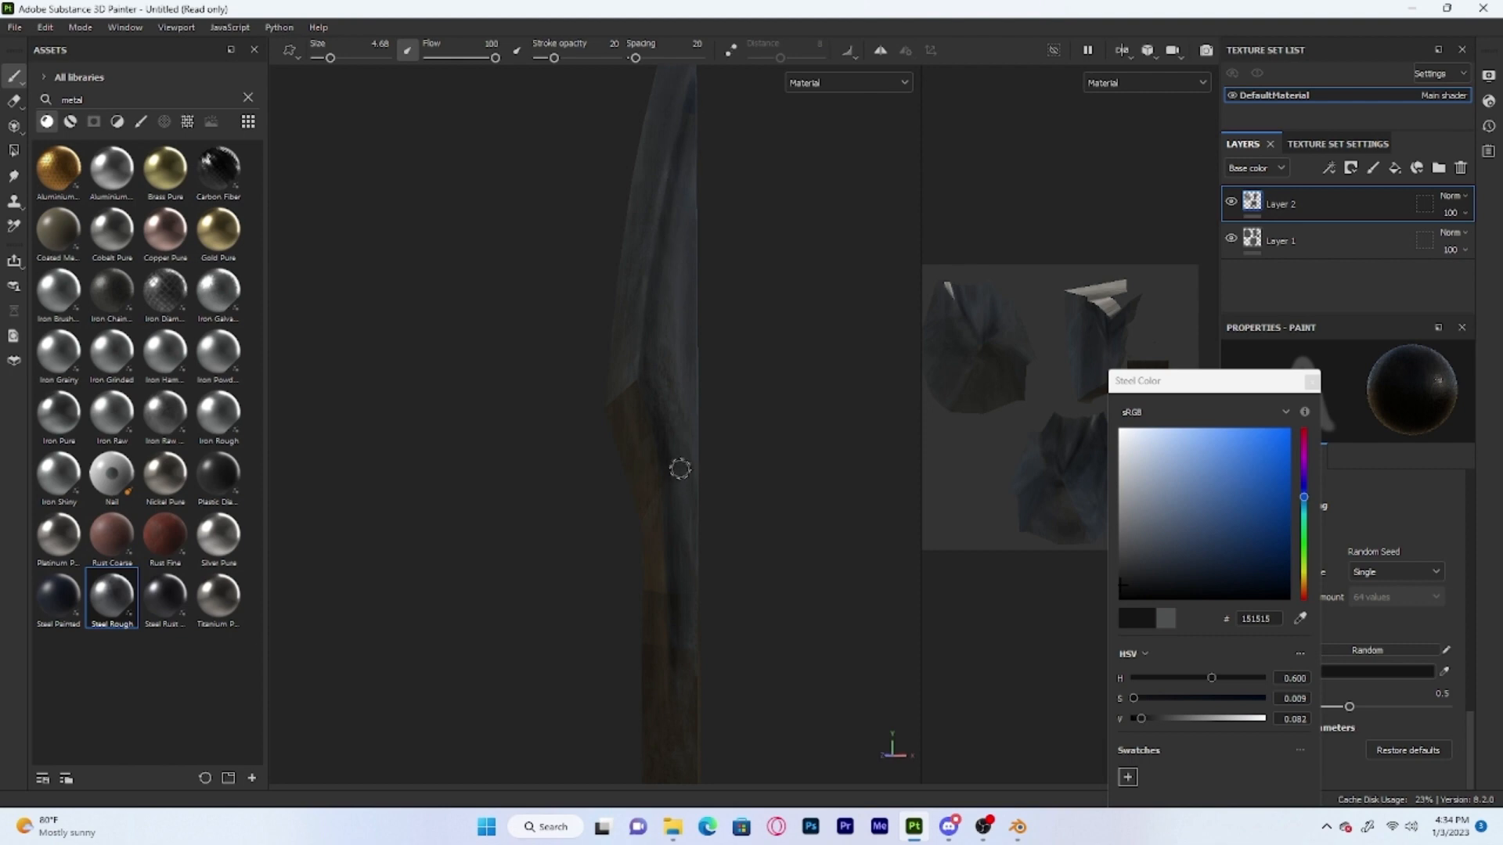
Enlarge the brush to 11.34 and darken the straight back edge on the front side of the blade
right_click_drag(683, 467, 712, 467, "ctrl")
left_click_drag(690, 571, 689, 624)
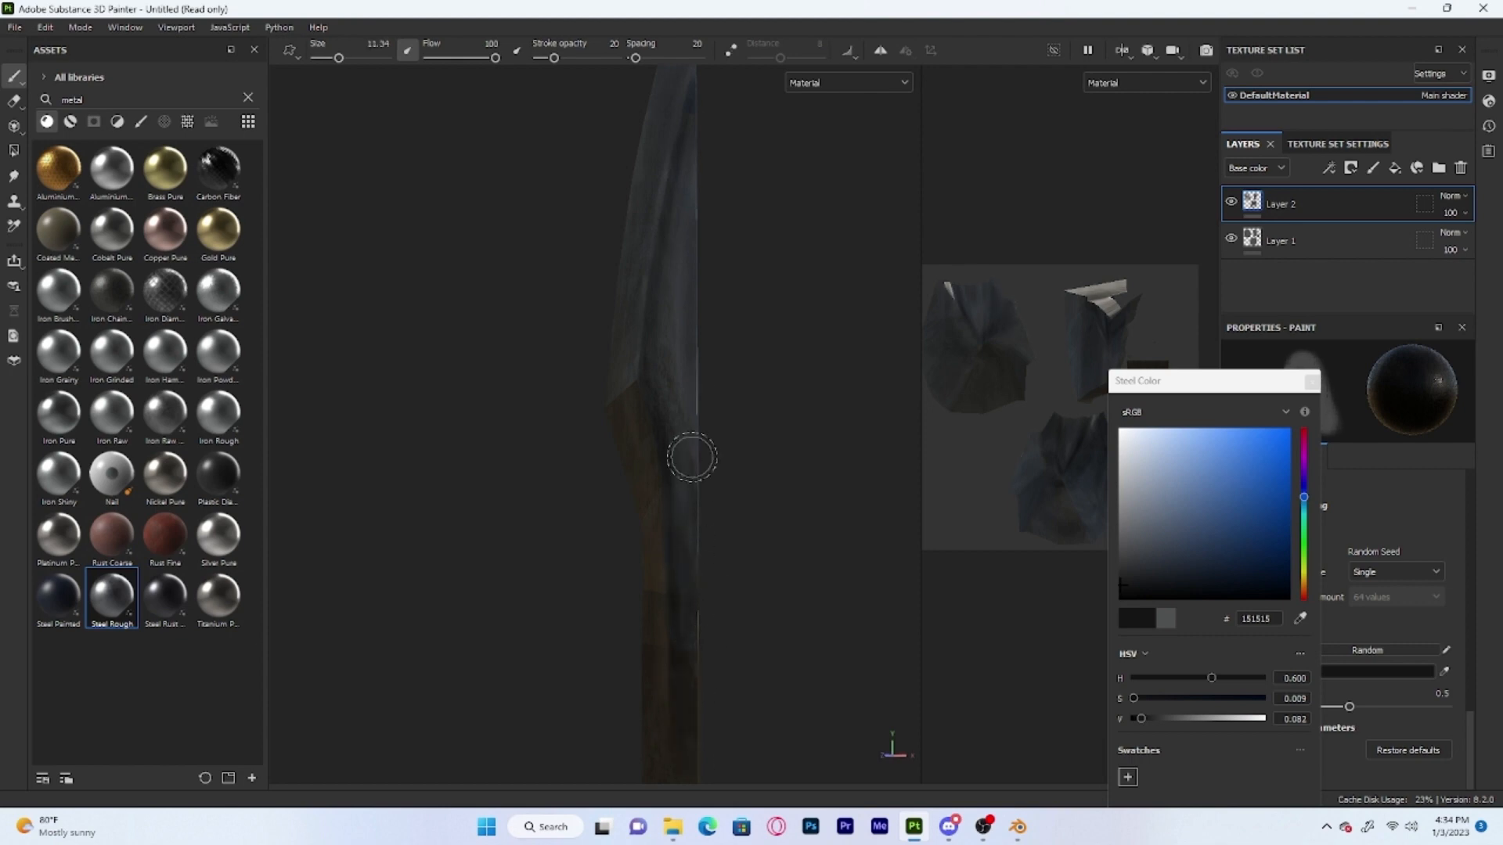
mouse_move(692, 457)
left_mouse_down()
mouse_move(695, 186)
mouse_move(696, 519)
left_mouse_up()
scroll(696, 519, "down", 5)
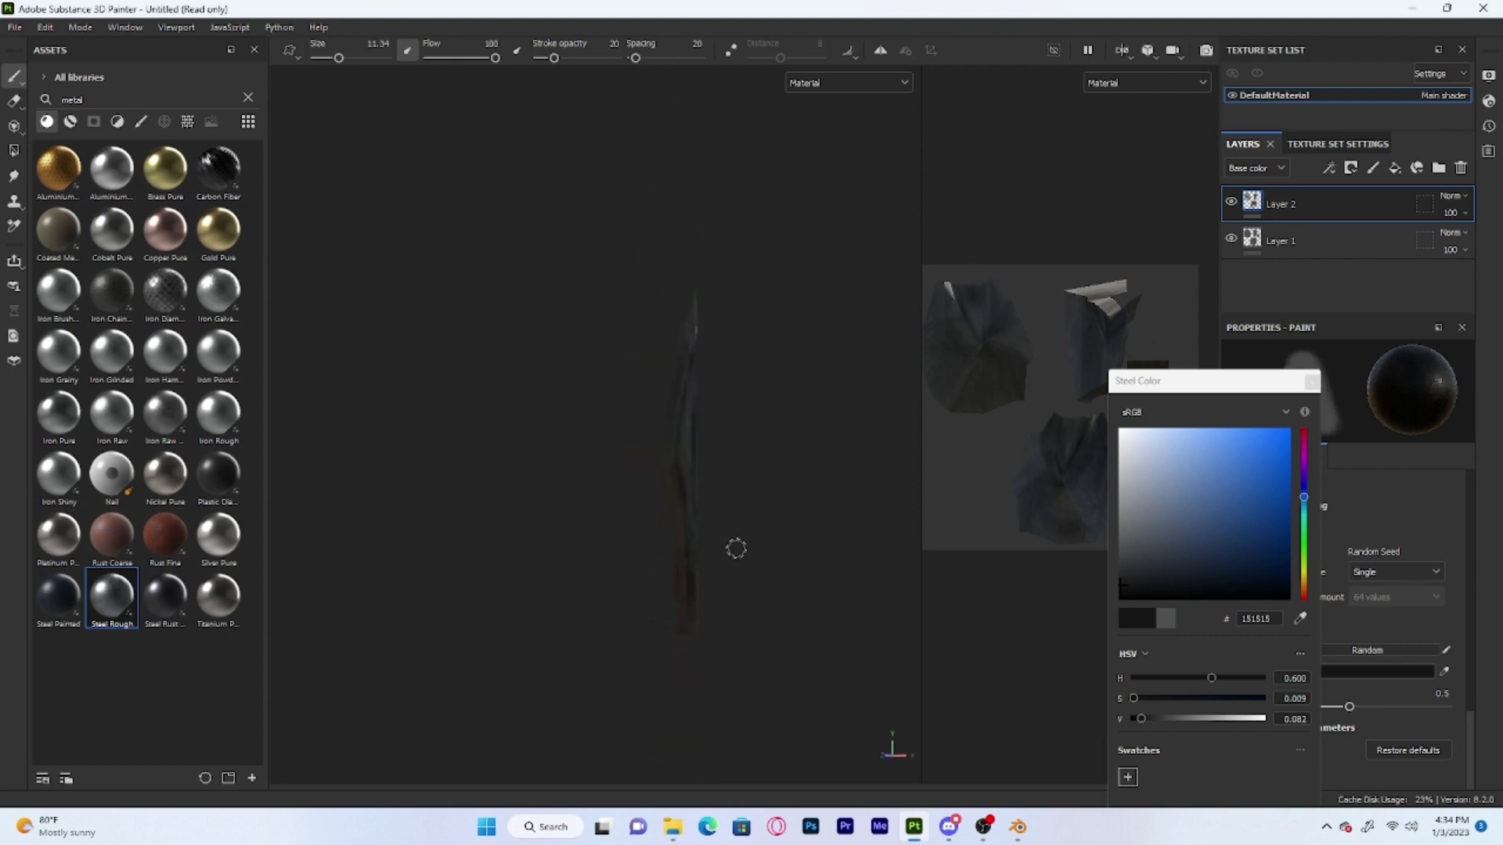
scroll(782, 542, "up", 5)
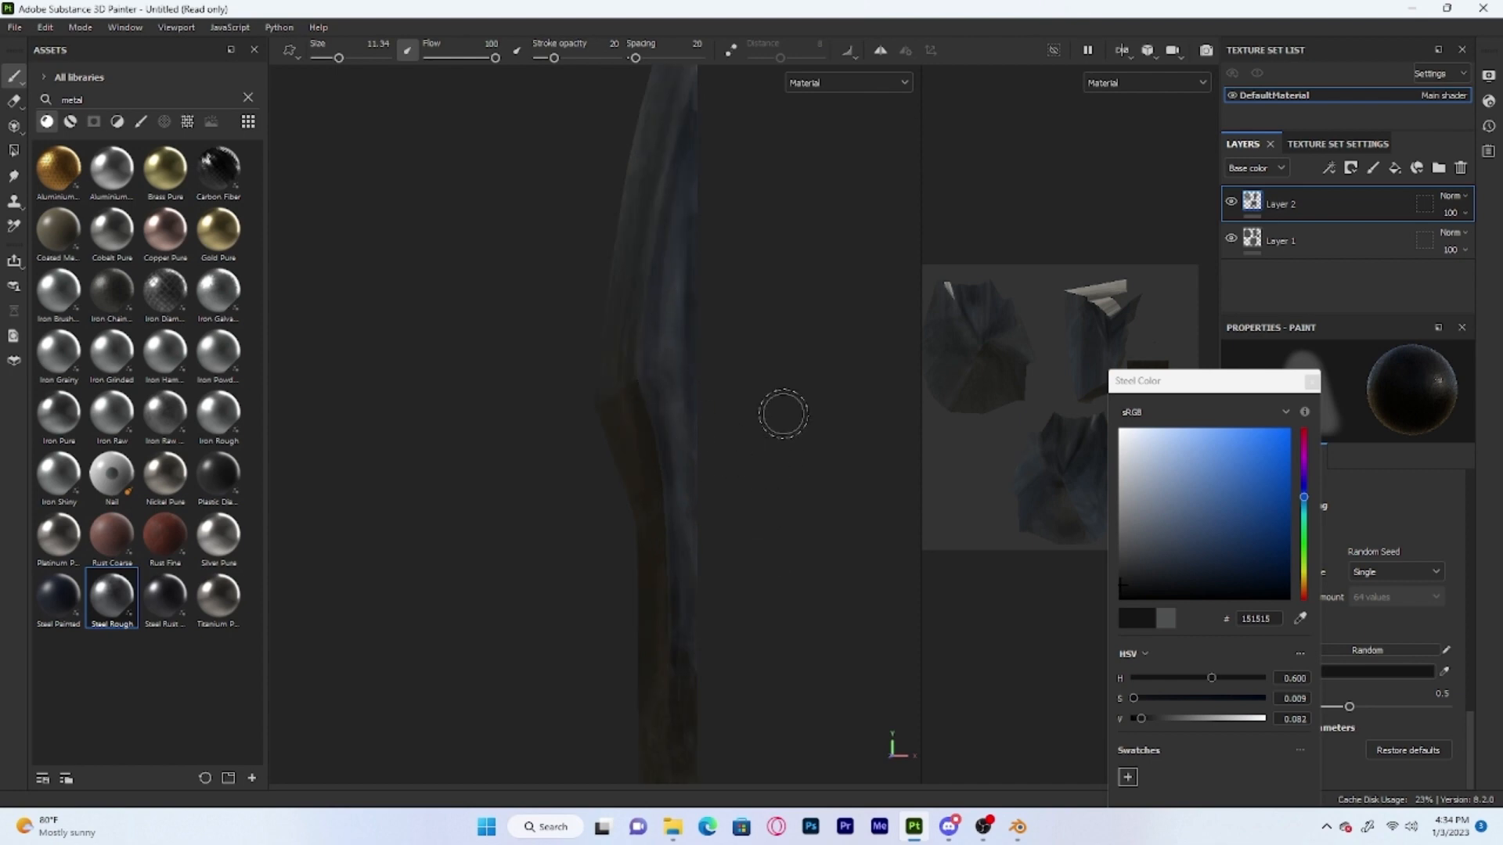
Paint thin dark strokes from the tip along the ridge of the blade's front with a 3.85 brush
middle_click_drag(782, 412, 809, 522, "alt")
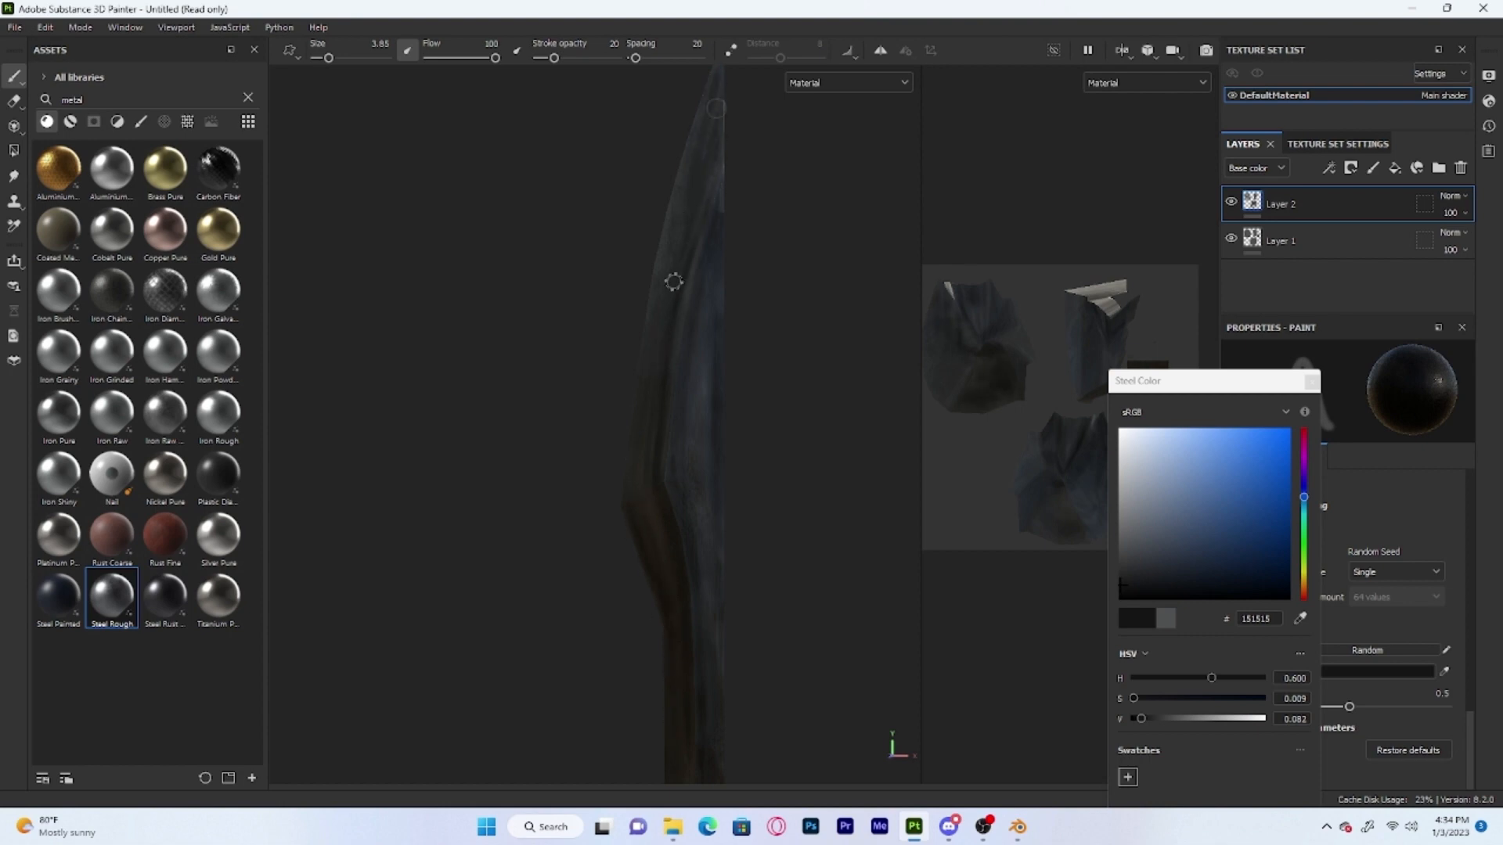
scroll(705, 314, "down", 5)
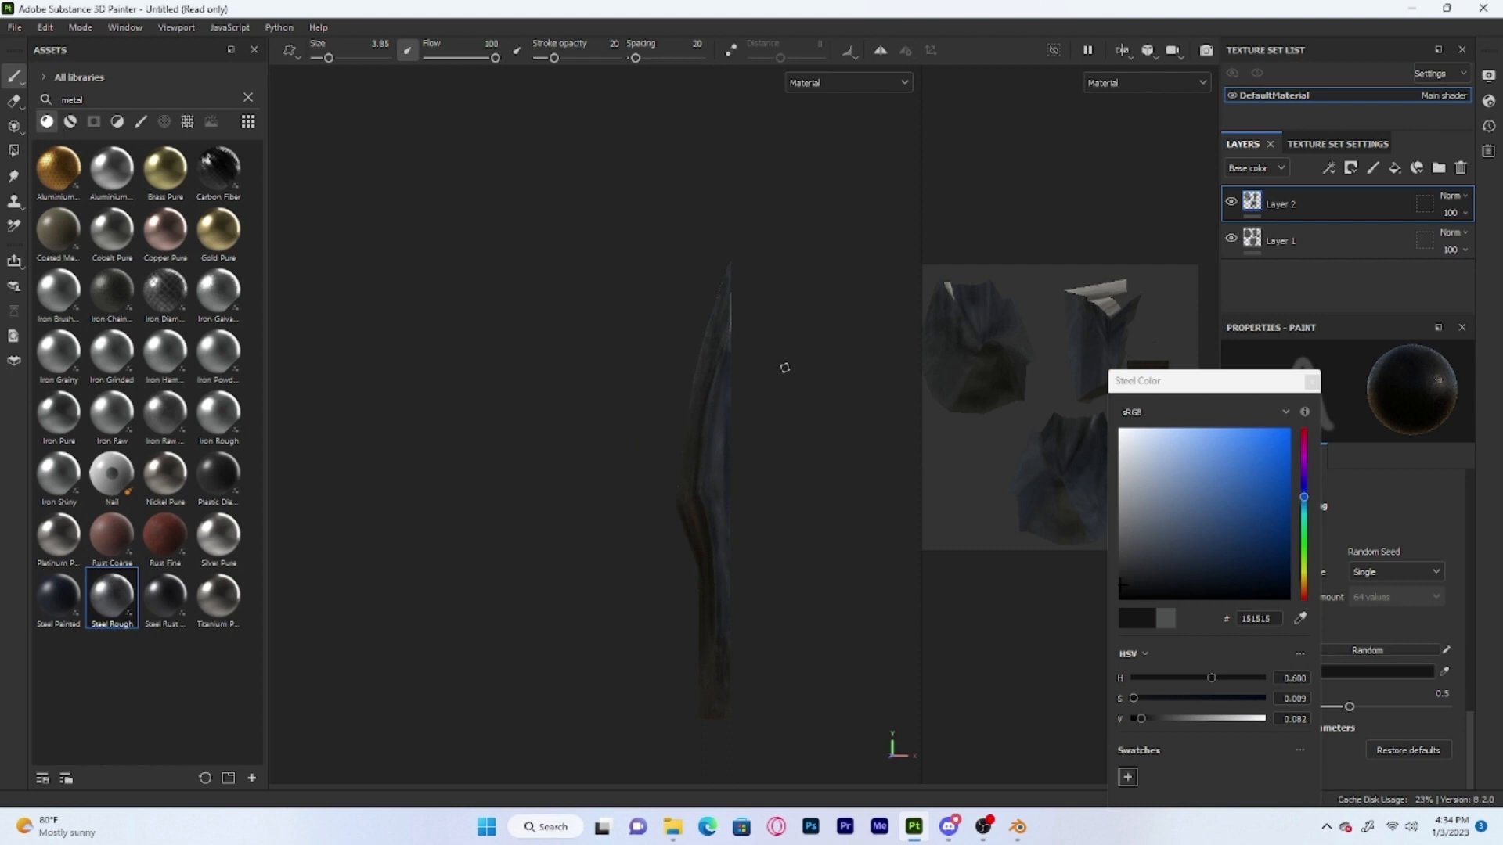
right_click_drag(785, 368, 804, 368, "ctrl")
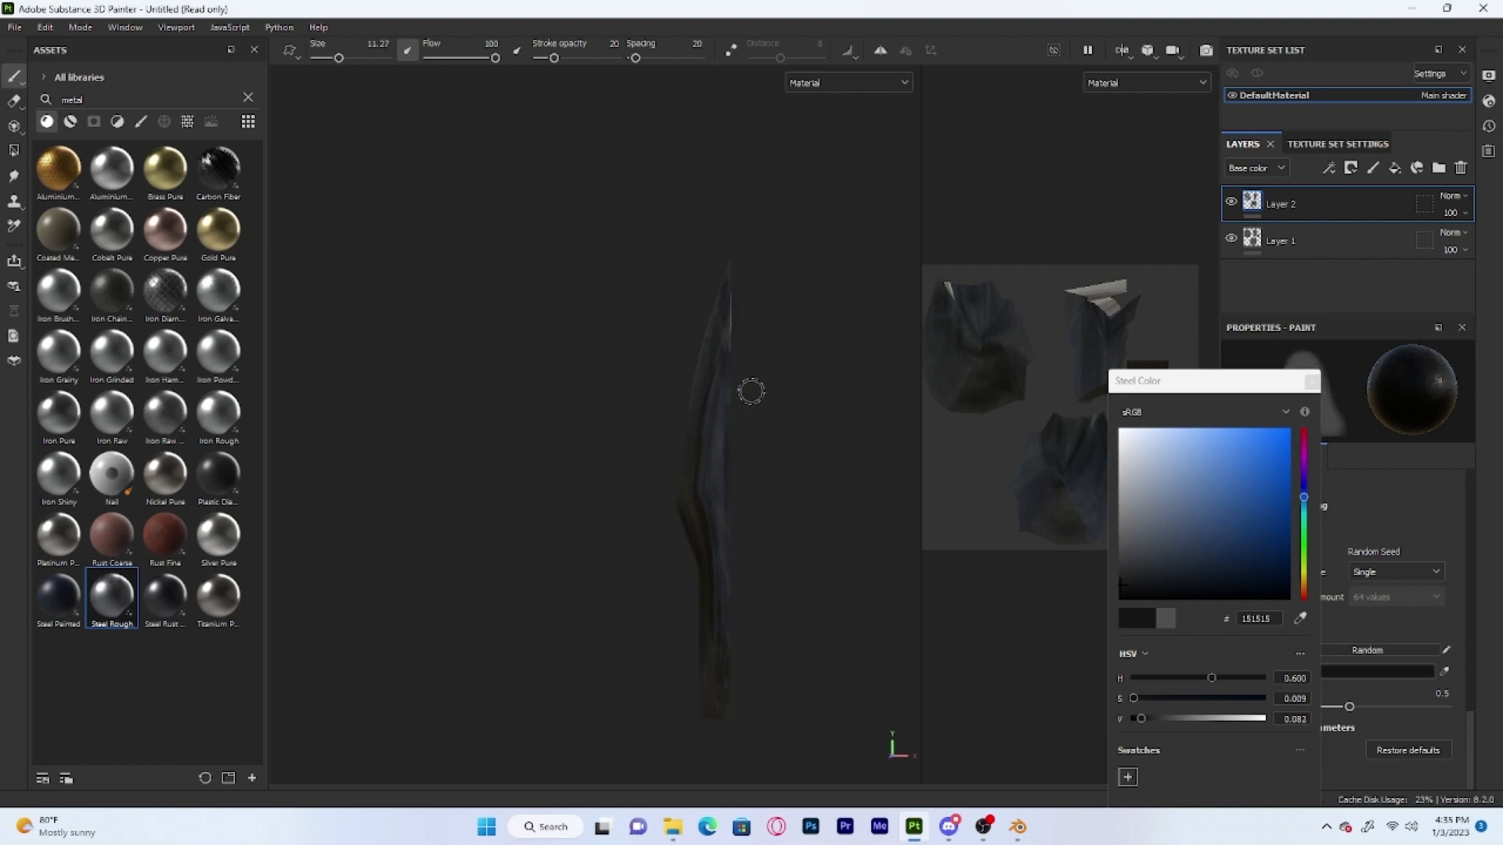
scroll(717, 329, "down", 2)
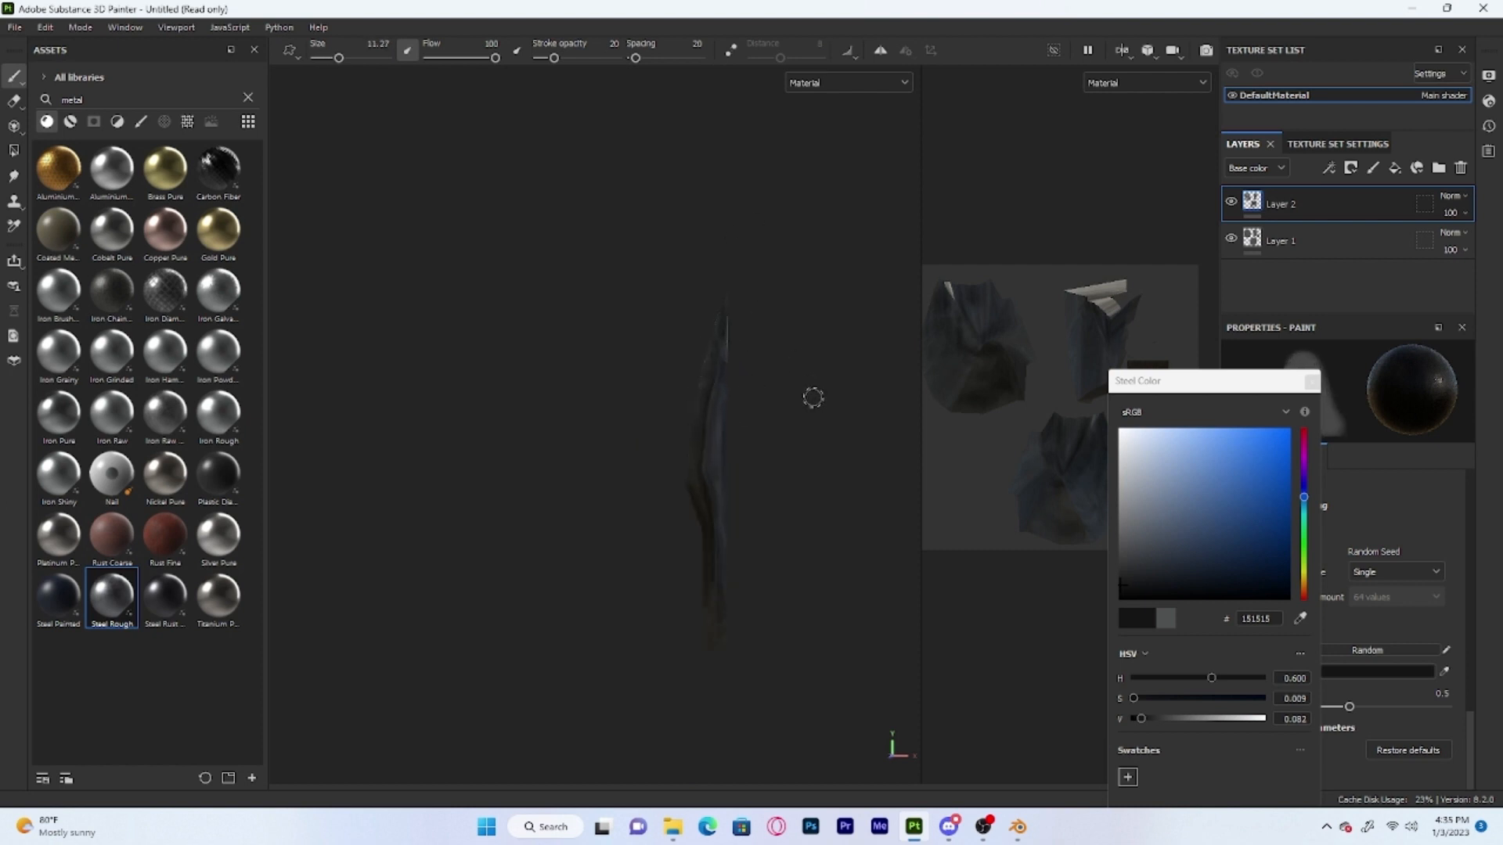
Set the steel color to light gray B8B8B8 and paint a highlight along the front ridge below the bend with a 3.11 brush
left_click(1121, 476)
scroll(751, 469, "up", 3)
right_click_drag(795, 661, 714, 695, "ctrl")
left_click_drag(700, 595, 711, 650)
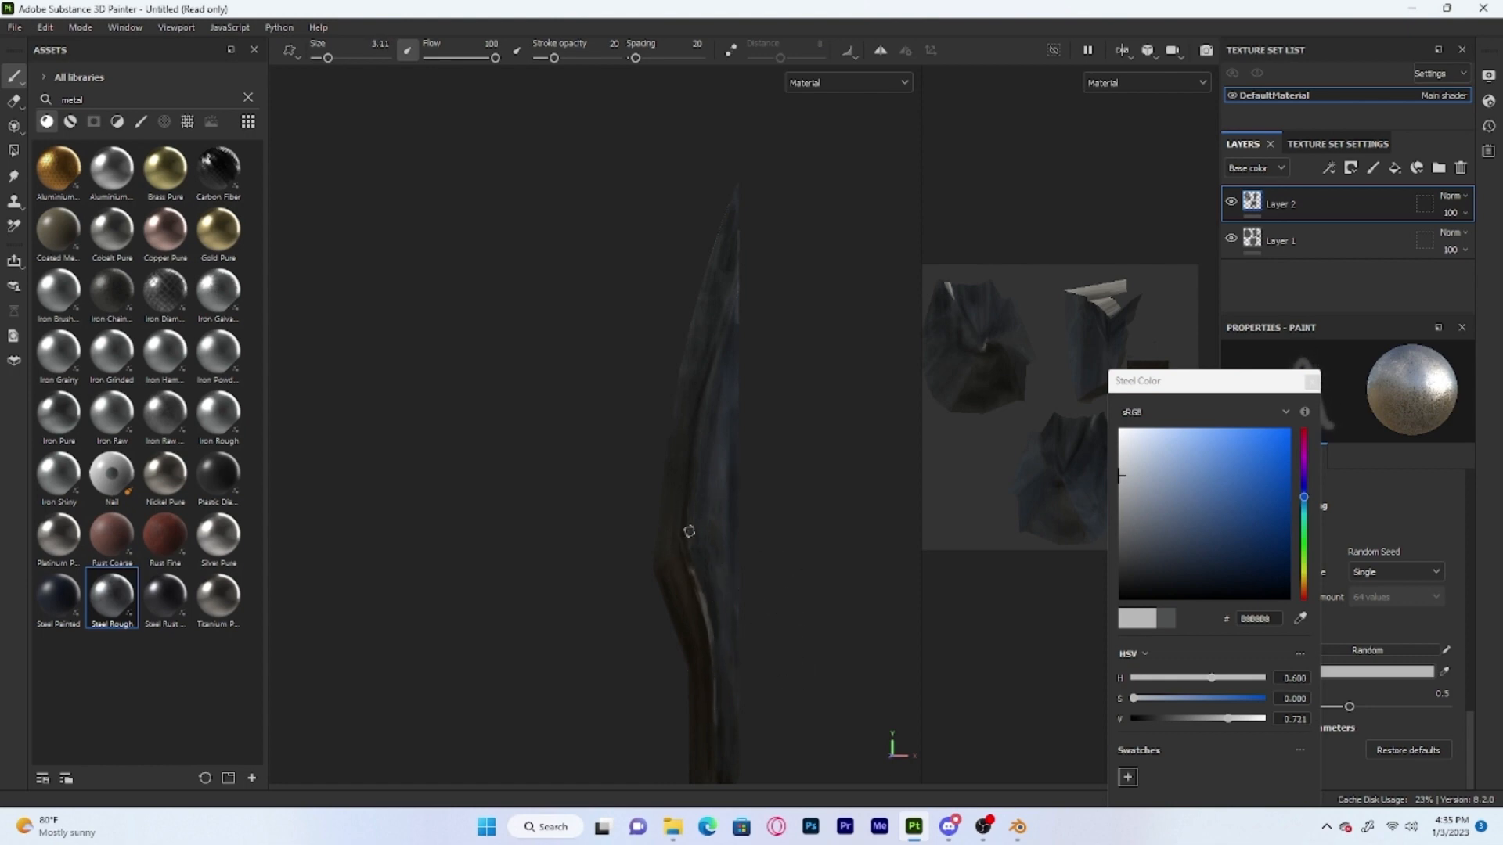
left_click_drag(688, 522, 695, 462, "alt")
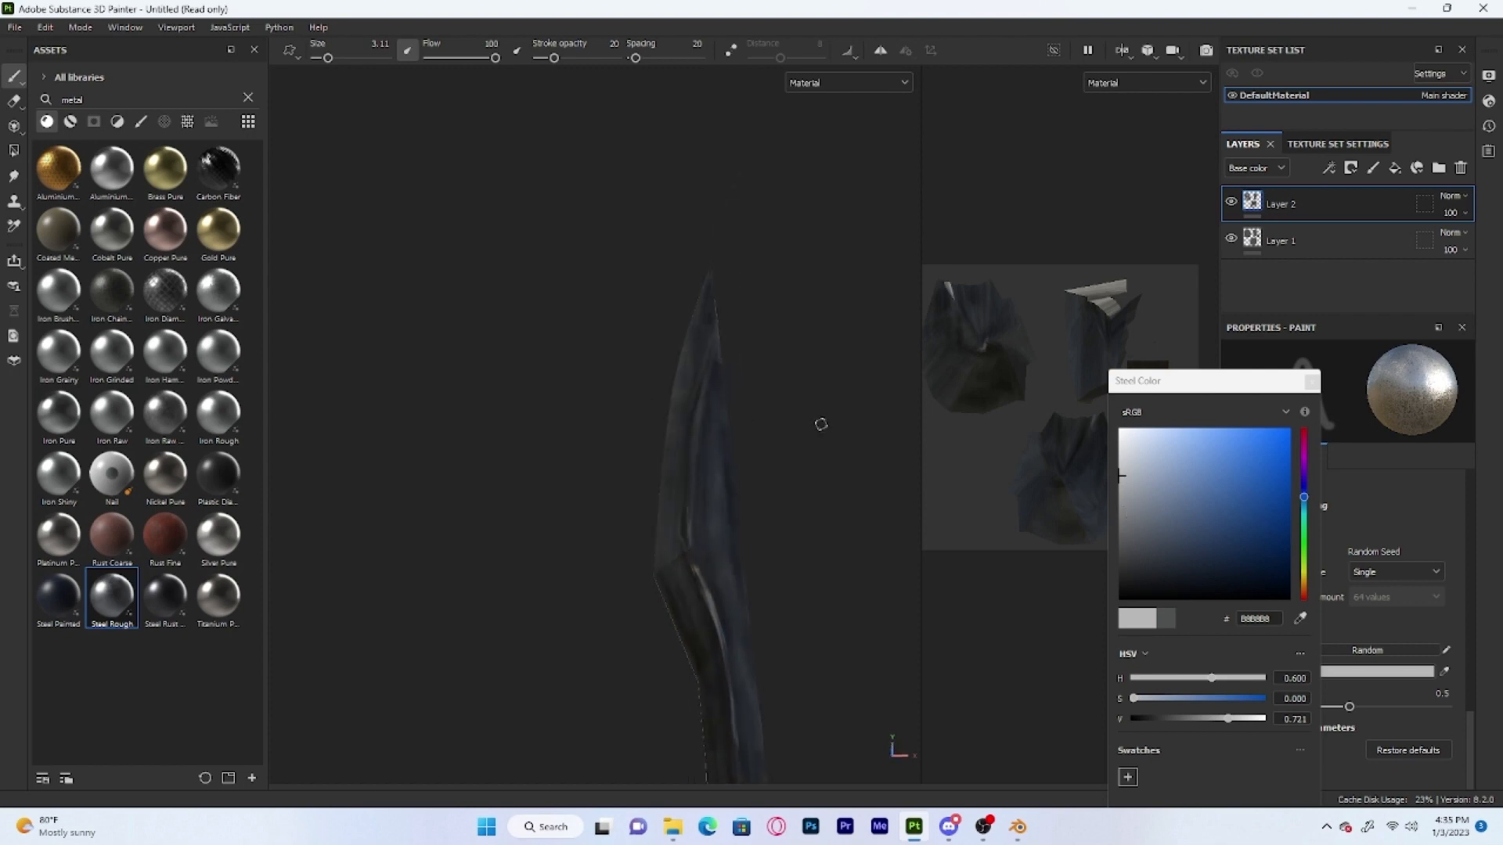
left_click_drag(821, 423, 697, 575, "alt")
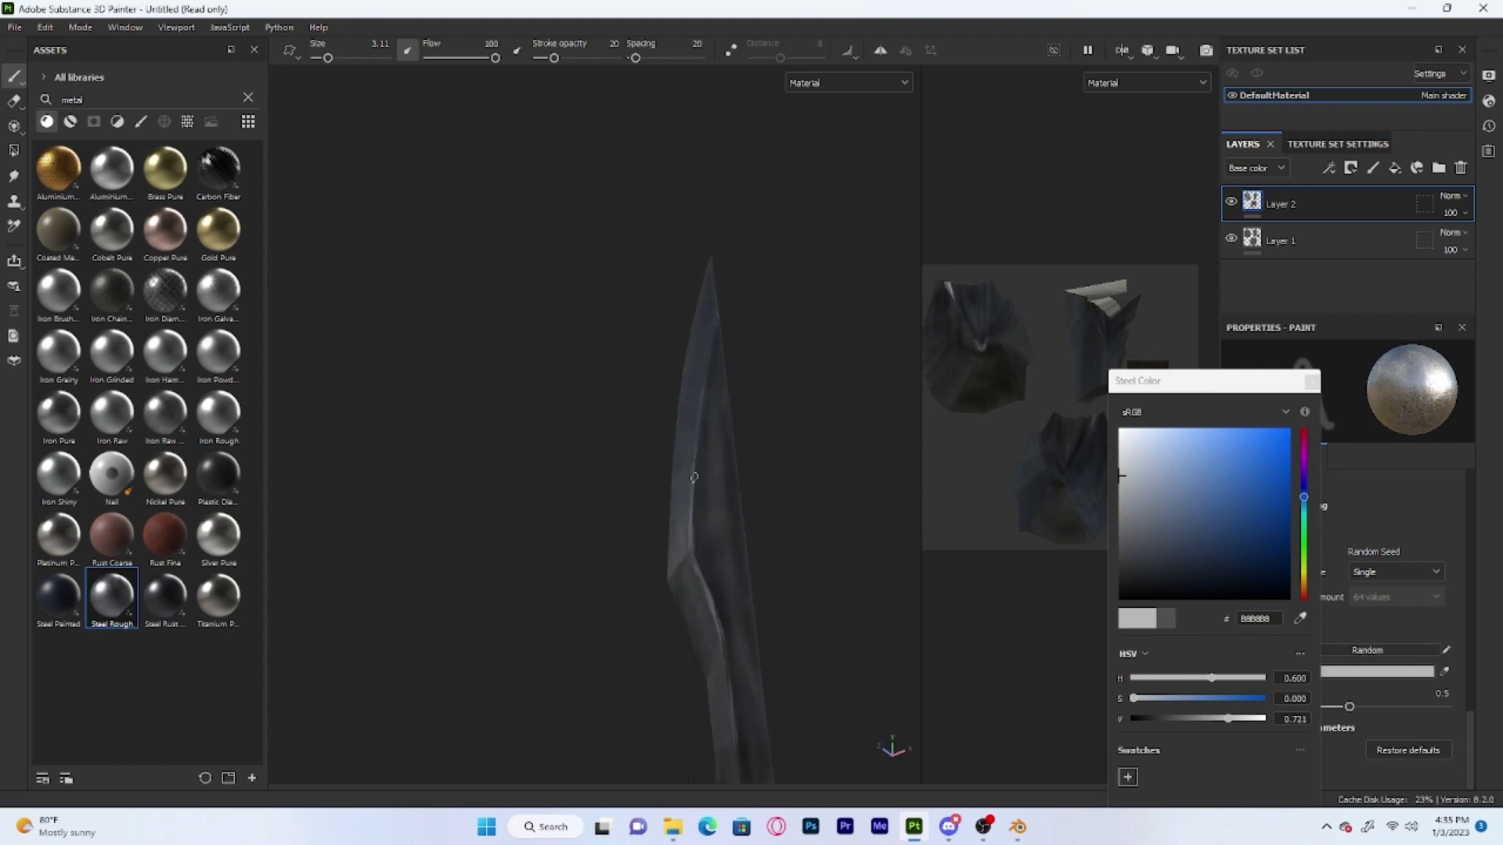
Undo the last highlight stroke and repaint the highlight along the front ridge up to the tip and down the lower blade
mouse_move(693, 476)
left_mouse_down()
mouse_move(700, 382)
mouse_move(828, 472)
mouse_move(779, 450)
left_mouse_up()
key("ctrl+z")
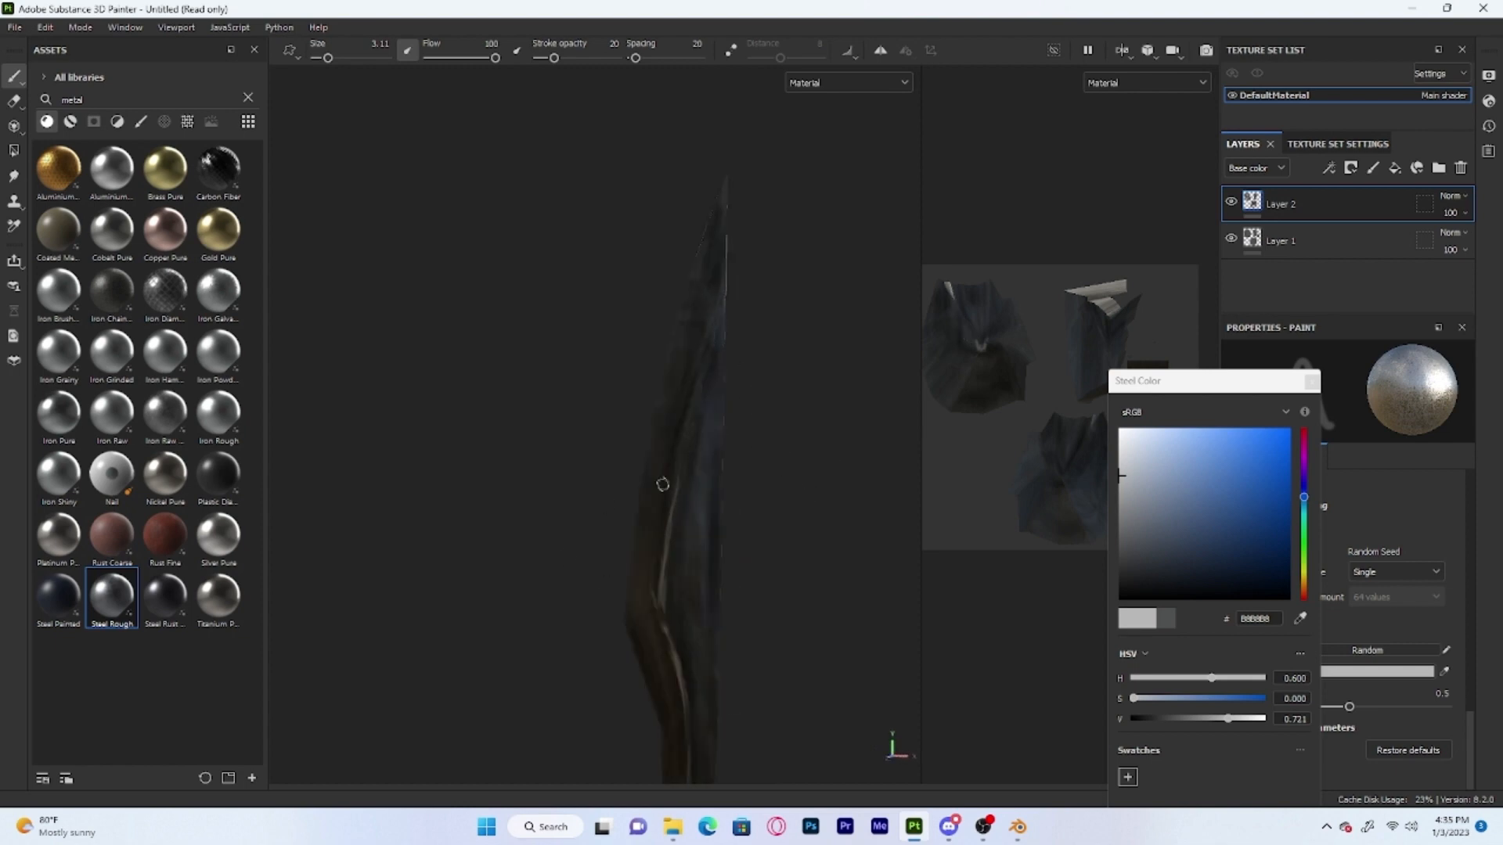
left_click_drag(674, 503, 718, 322)
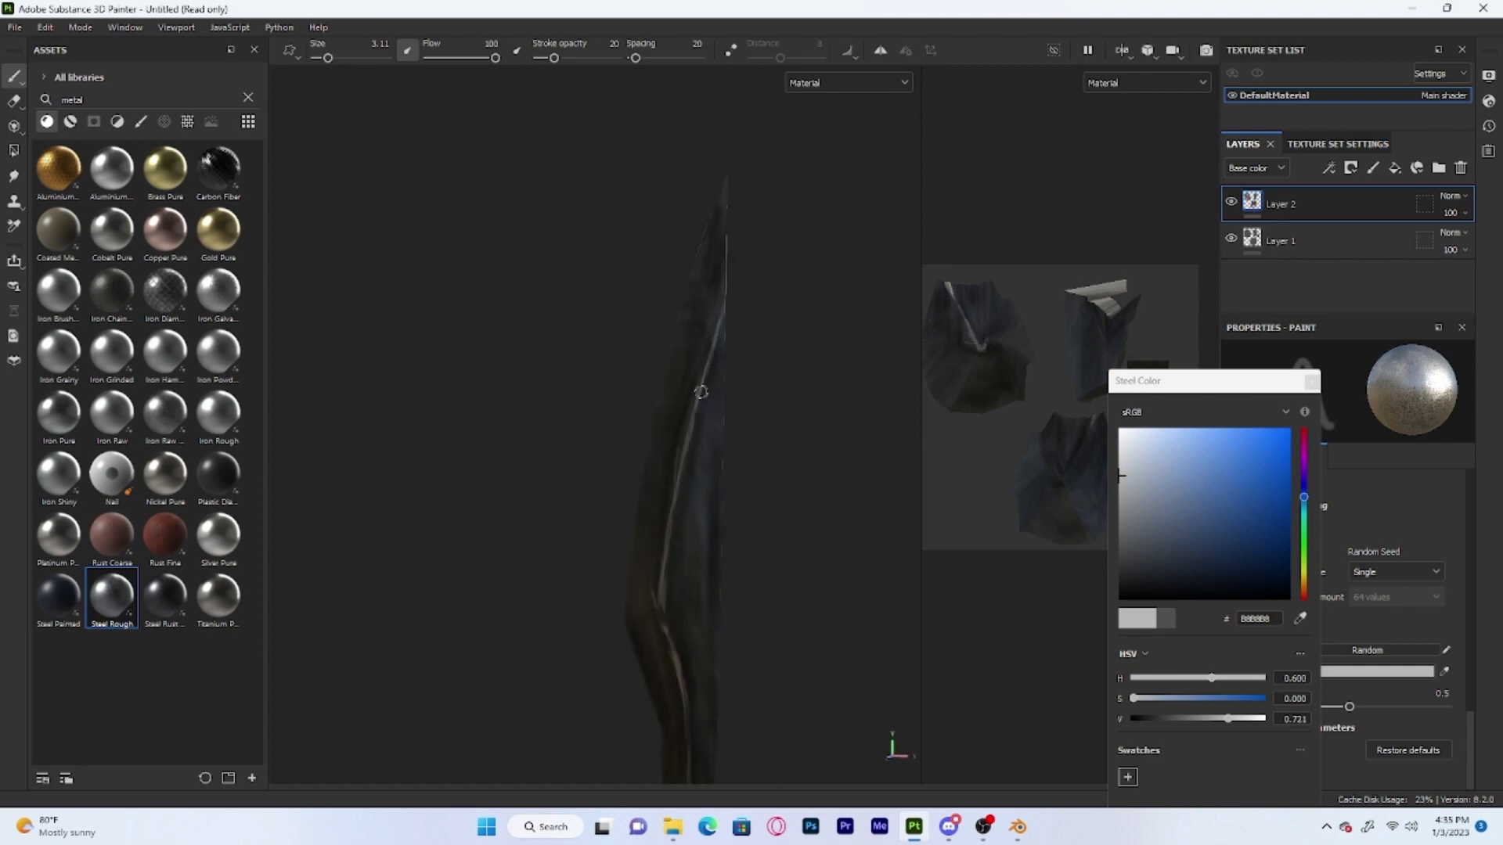
left_click_drag(669, 624, 693, 626, "alt")
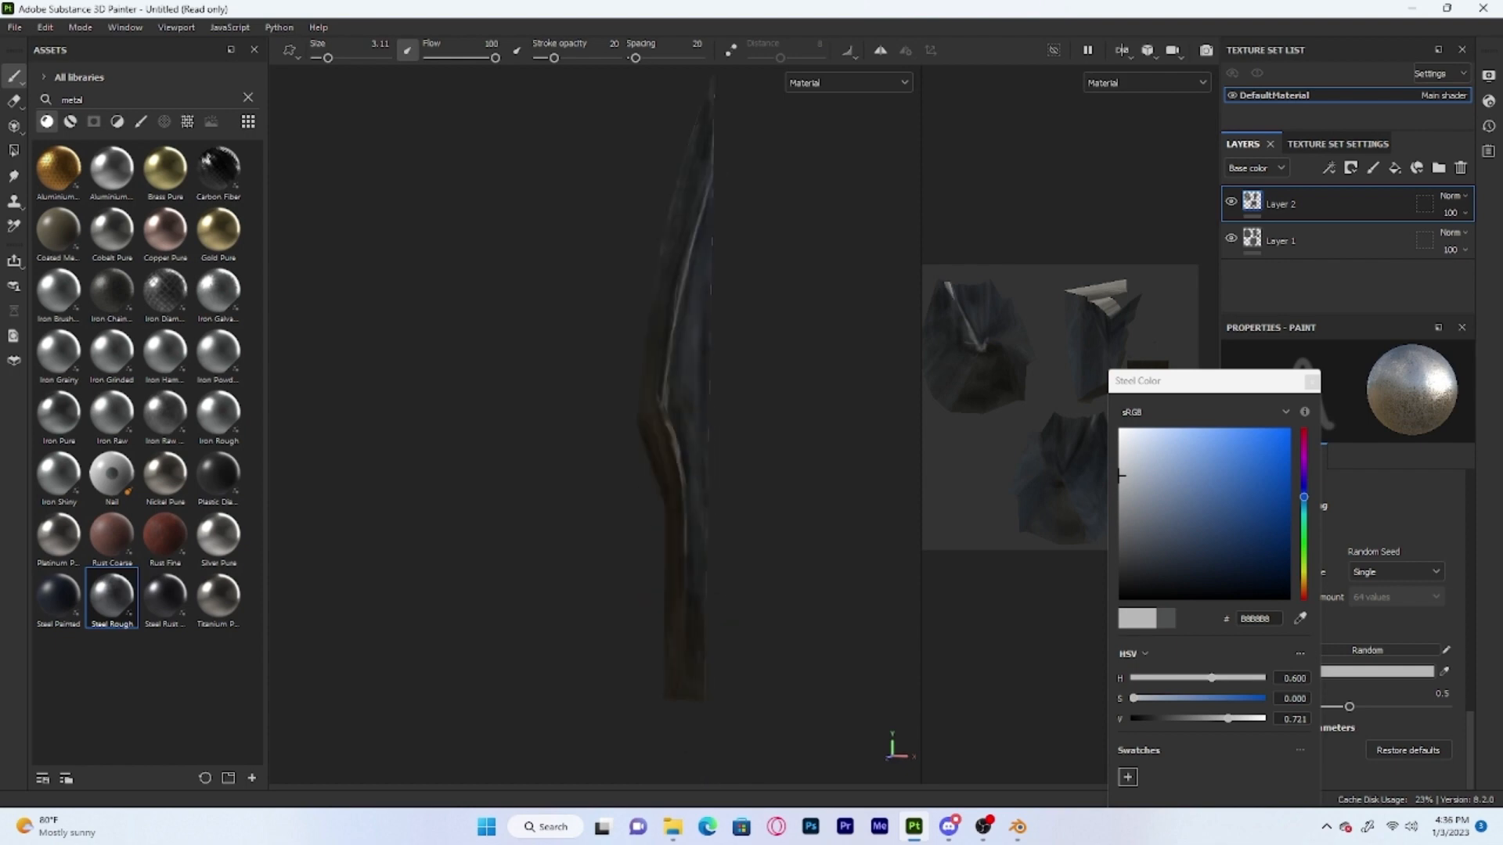
mouse_move(686, 554)
left_mouse_down()
mouse_move(682, 622)
mouse_move(574, 504)
mouse_move(376, 430)
mouse_move(614, 467)
left_mouse_up()
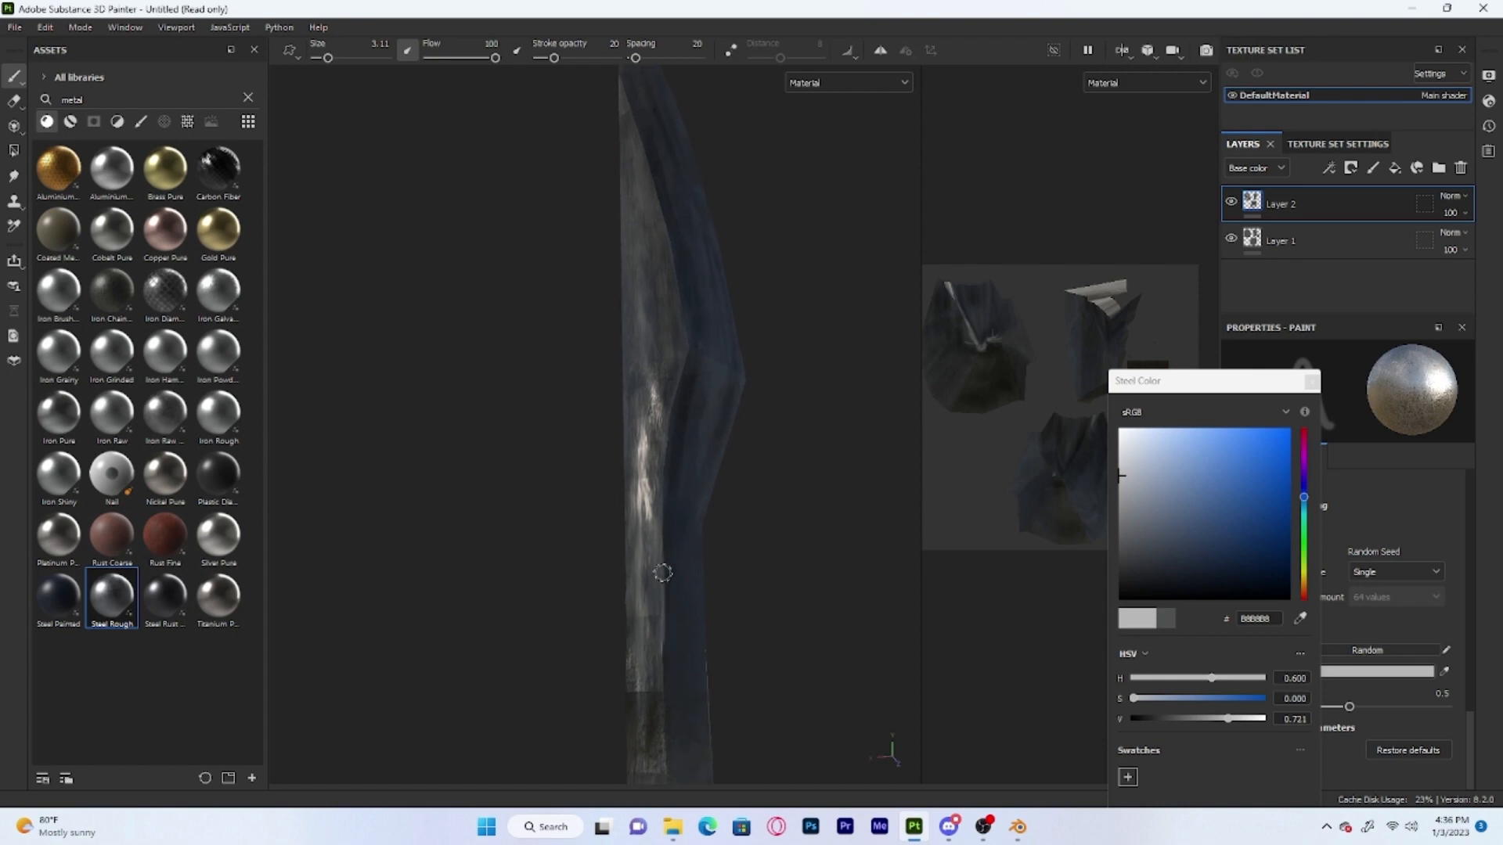
Paint a light gray highlight along the ridge on the reverse side of the blade, up to the tip
mouse_move(661, 570)
left_mouse_down()
mouse_move(664, 441)
mouse_move(688, 350)
mouse_move(658, 182)
left_mouse_up()
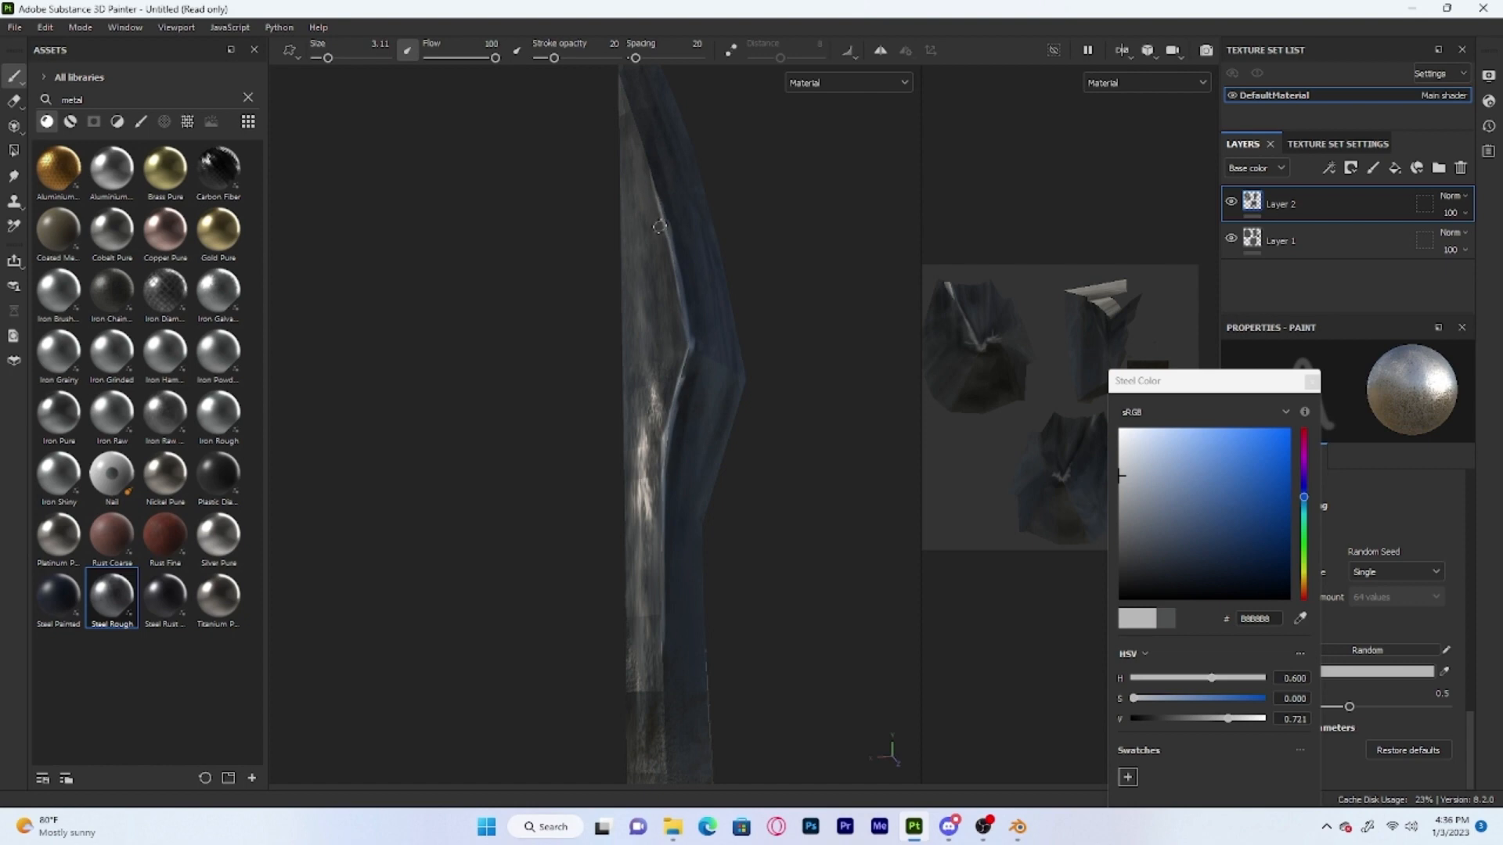
middle_click_drag(660, 226, 671, 465, "alt")
left_click_drag(676, 413, 627, 275)
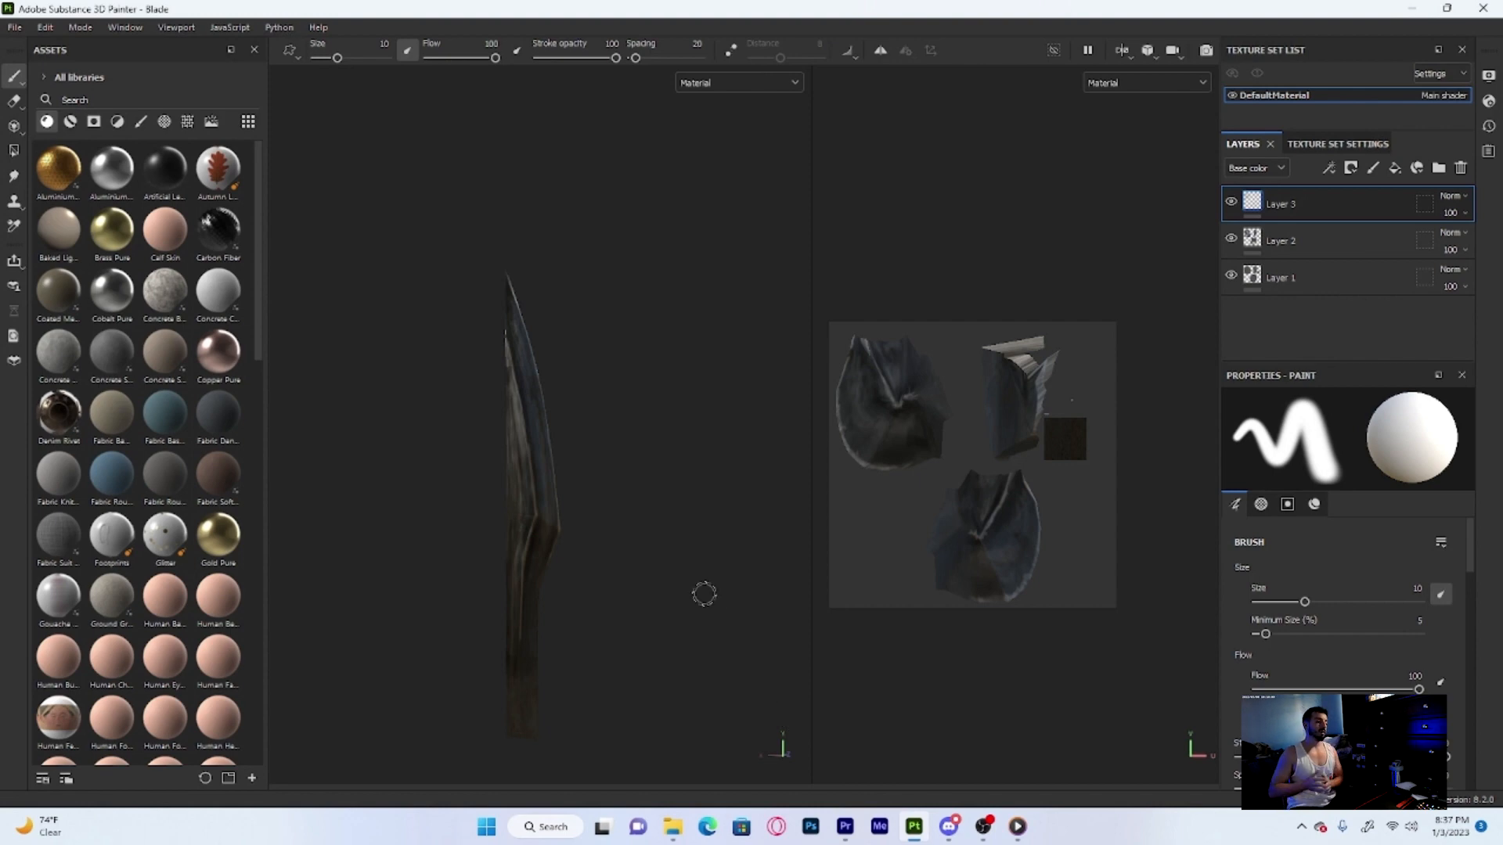
Open the texture export settings and review the maps of the Blender (Principled BSDF) output template
mouse_move(672, 474)
left_mouse_down("alt")
mouse_move(458, 470)
mouse_move(587, 456)
mouse_move(413, 456)
mouse_move(624, 486)
mouse_move(775, 455)
mouse_move(697, 477)
mouse_move(832, 490)
mouse_move(691, 500)
mouse_move(883, 482)
mouse_move(866, 480)
mouse_move(694, 496)
mouse_move(1041, 488)
mouse_move(764, 486)
mouse_move(808, 490)
mouse_move(778, 500)
left_mouse_up("alt")
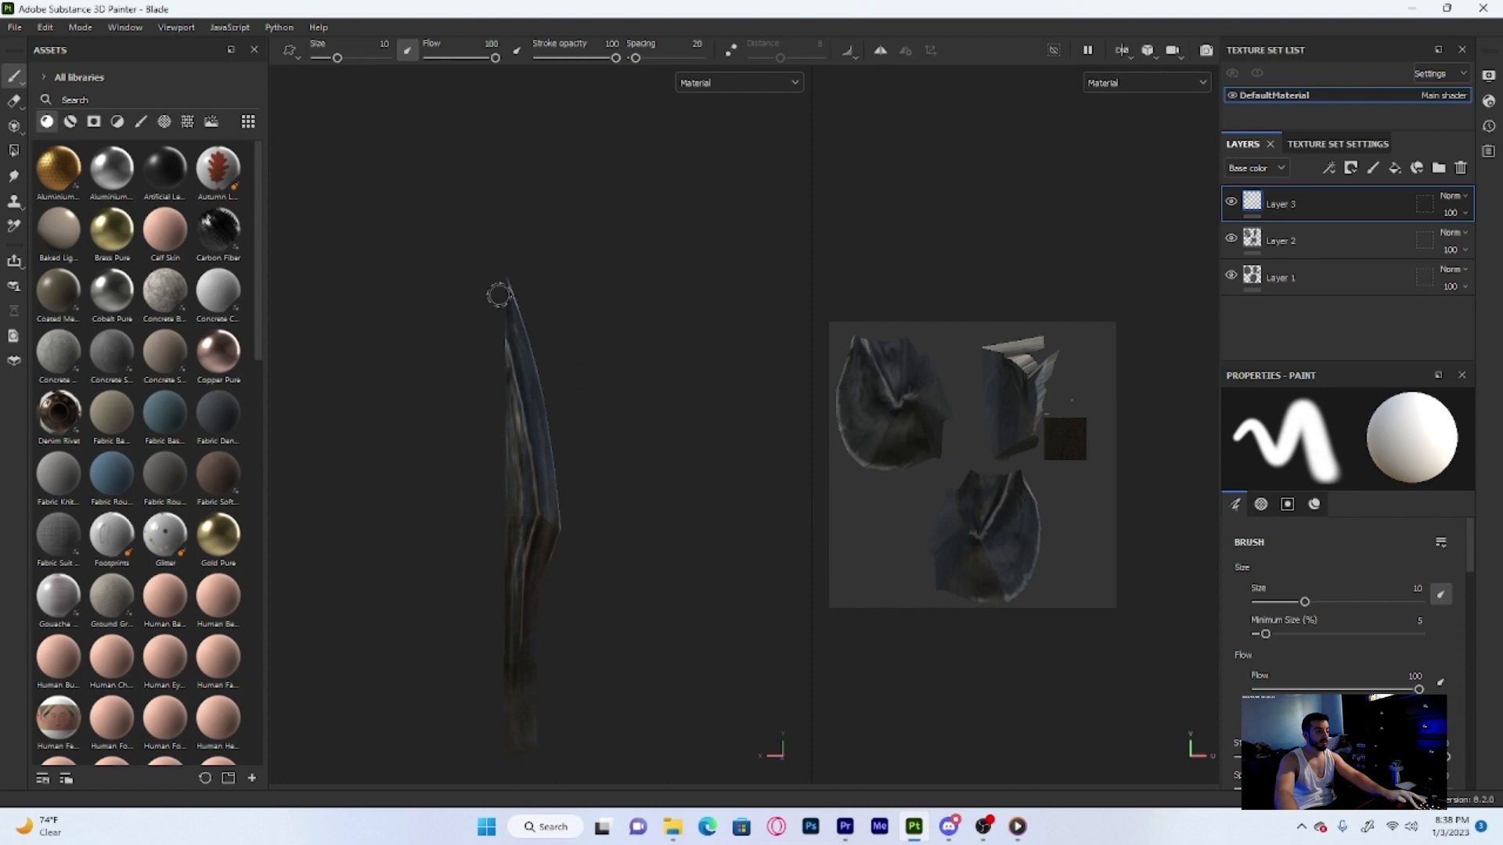
left_click(16, 27)
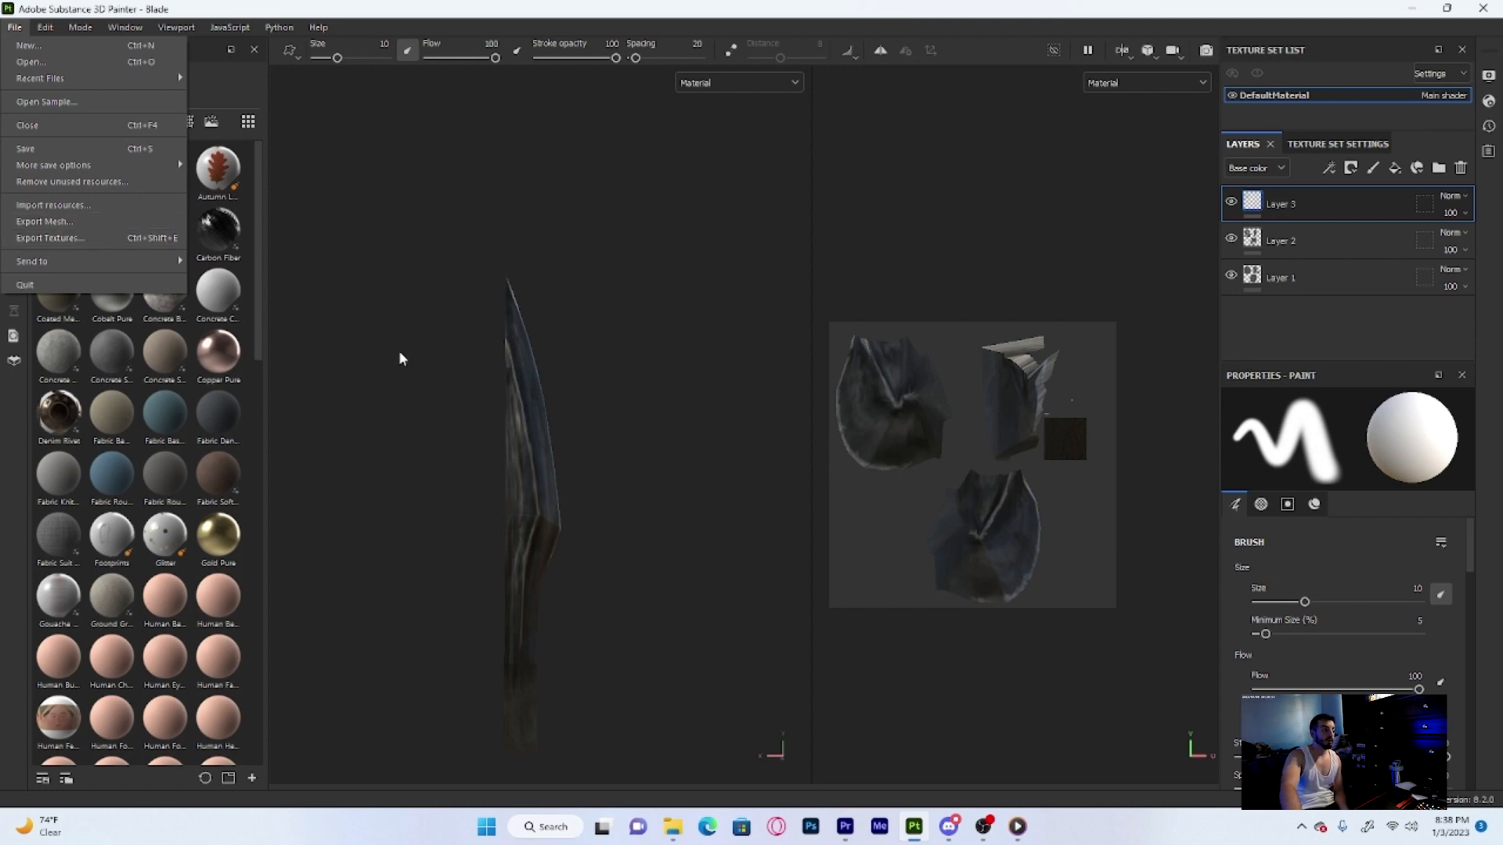
left_click(74, 239)
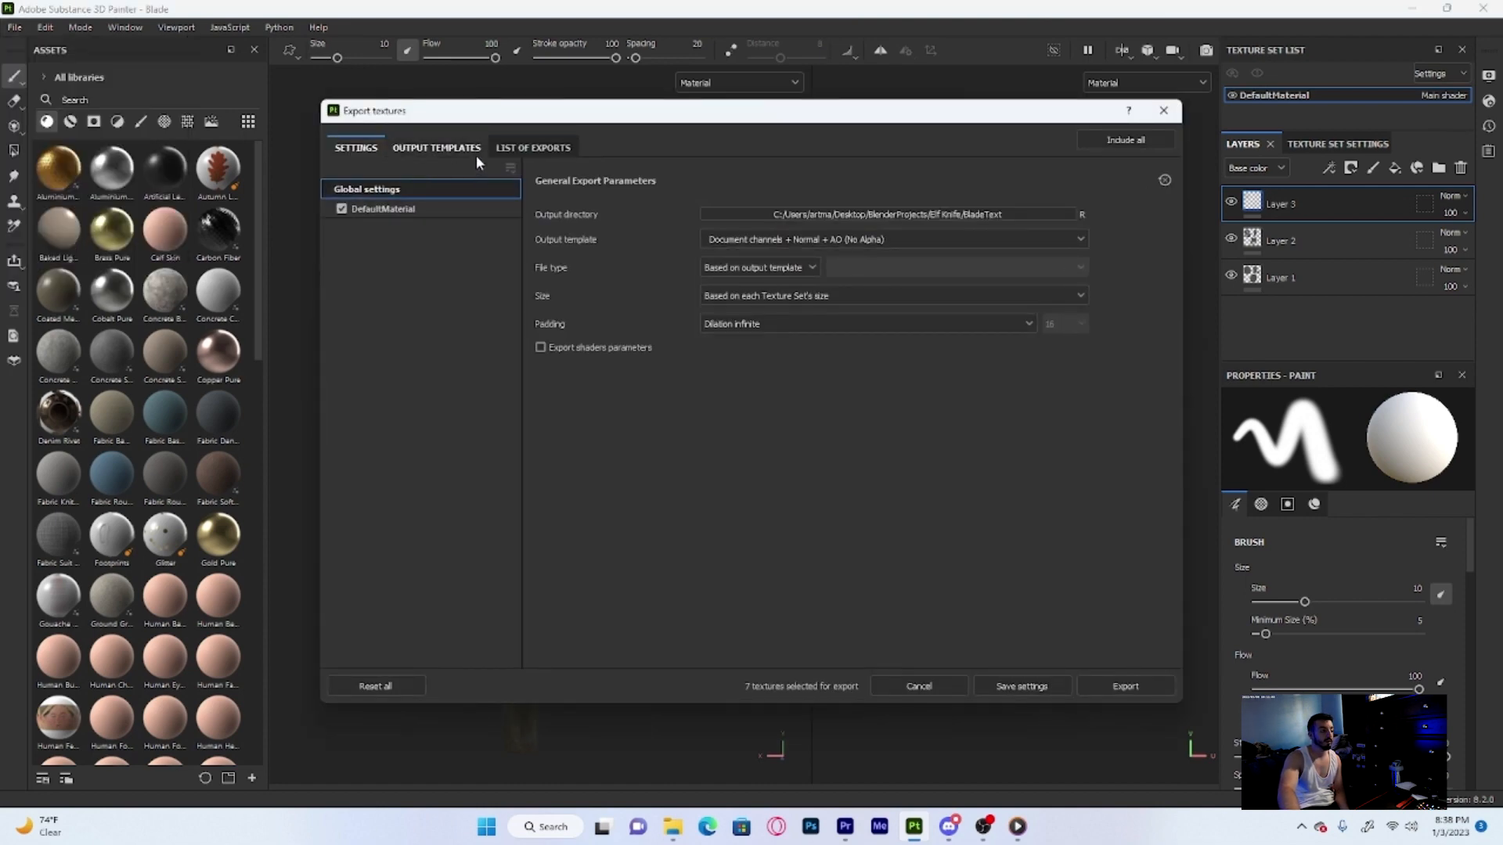
left_click(452, 148)
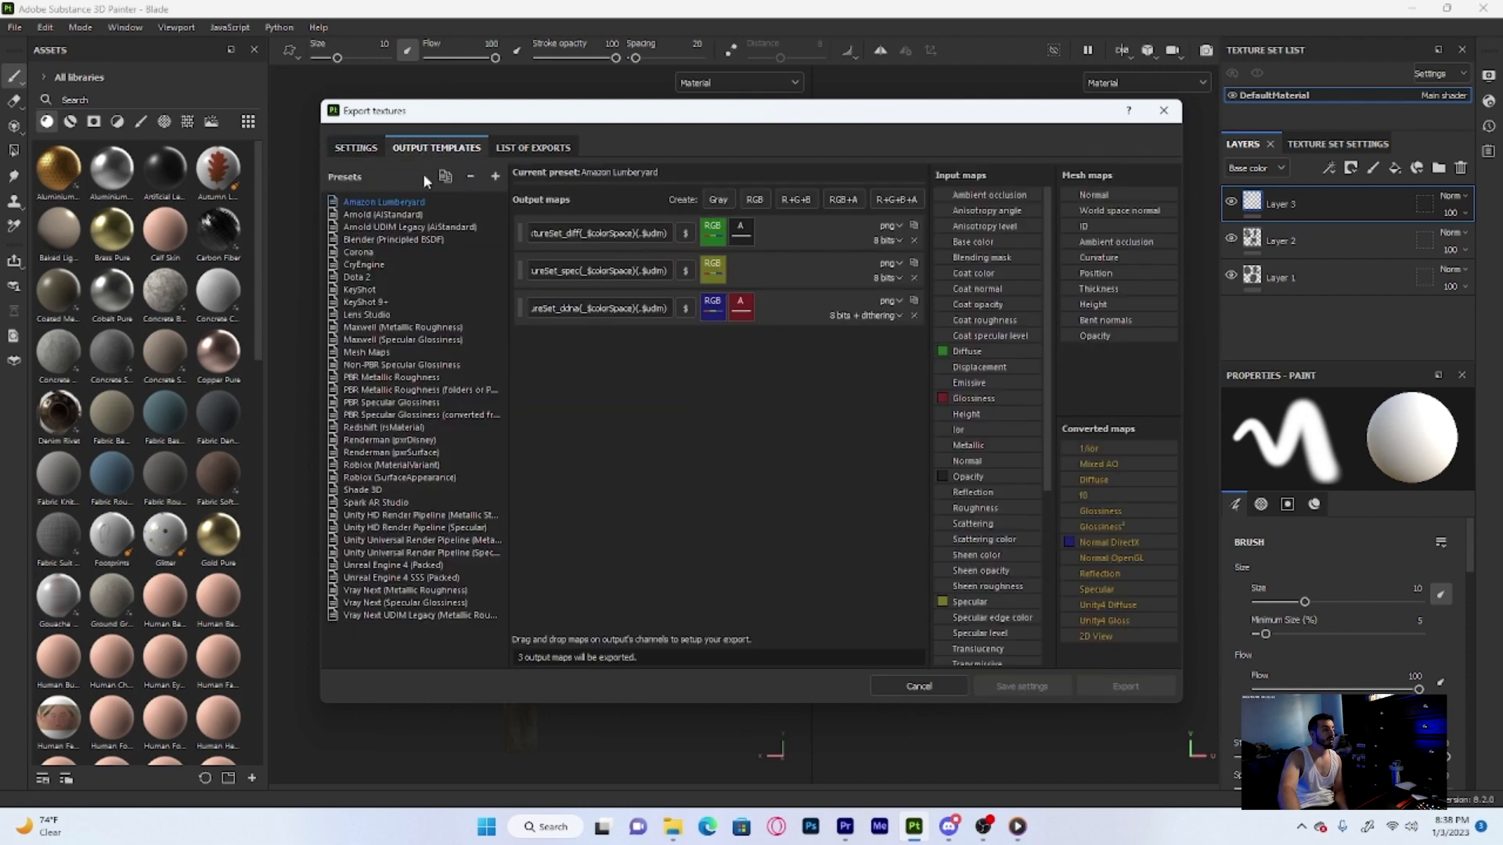
left_click(397, 239)
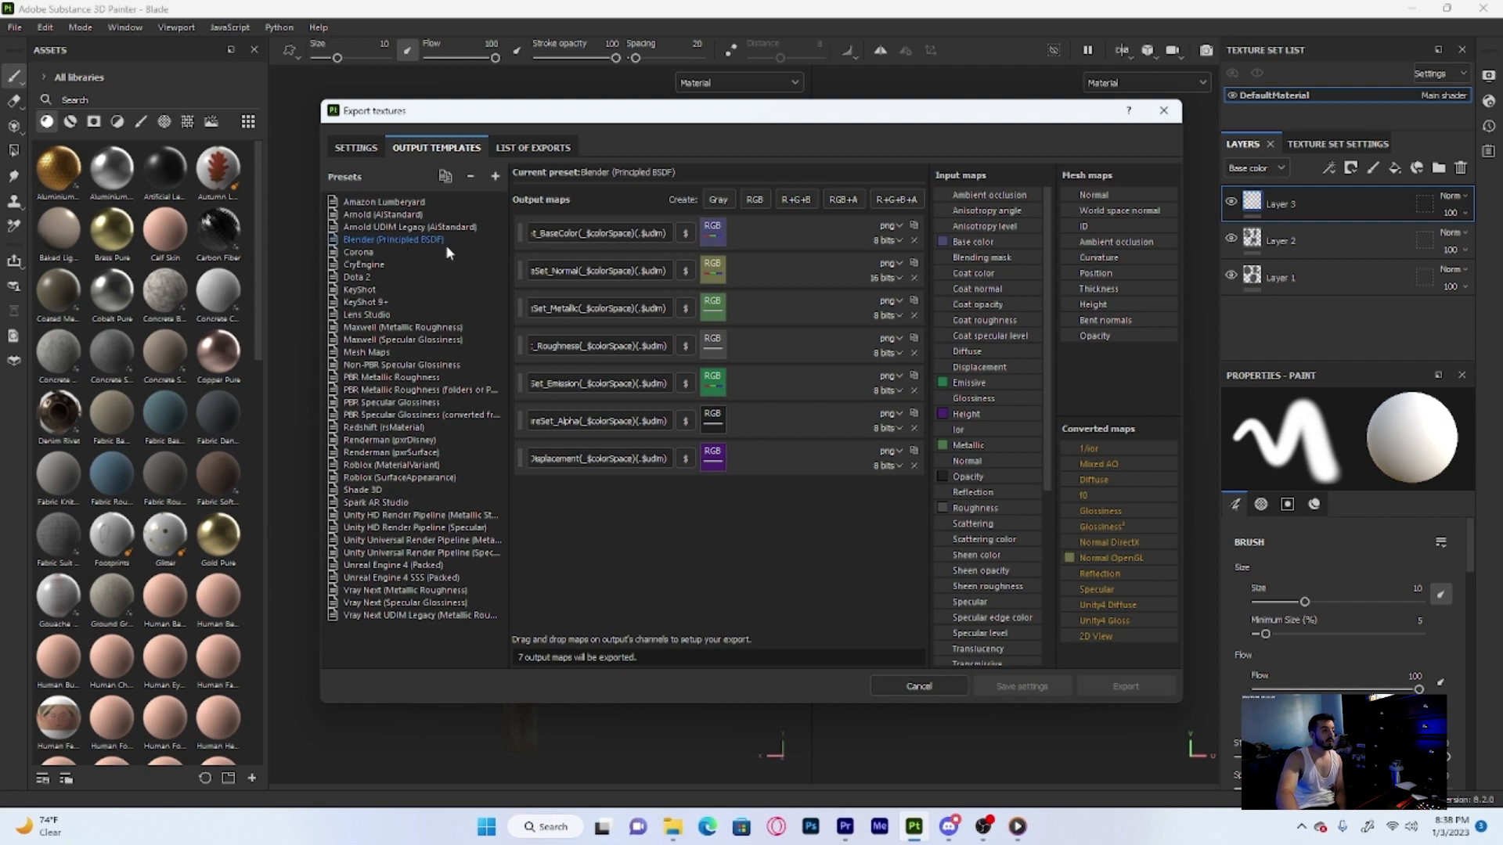
left_click(365, 151)
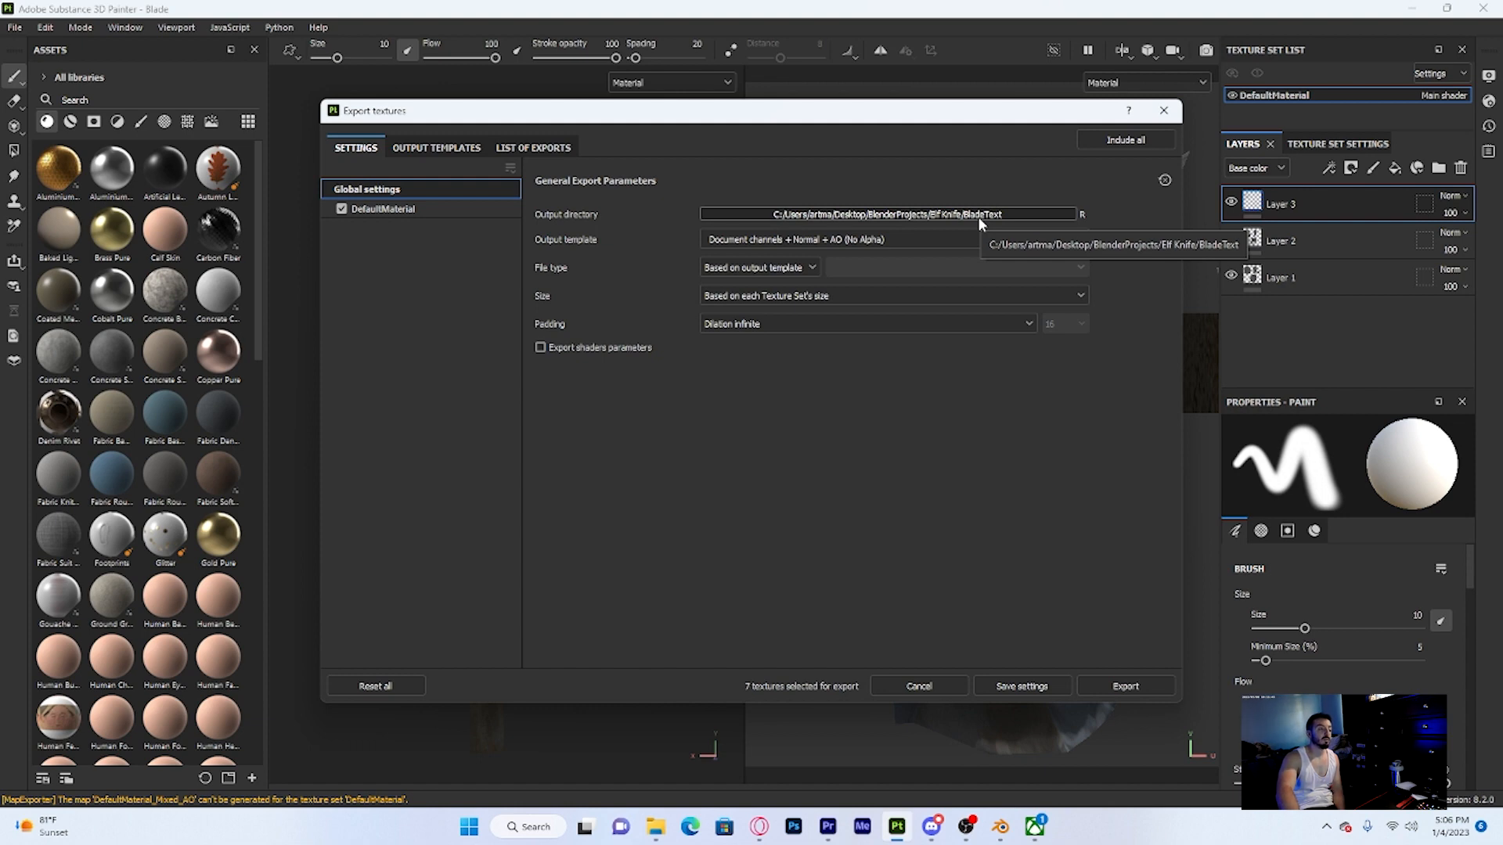
Browse for the export's output directory to the Elf Knife folder inside BlenderProjects on the Desktop
left_click(978, 217)
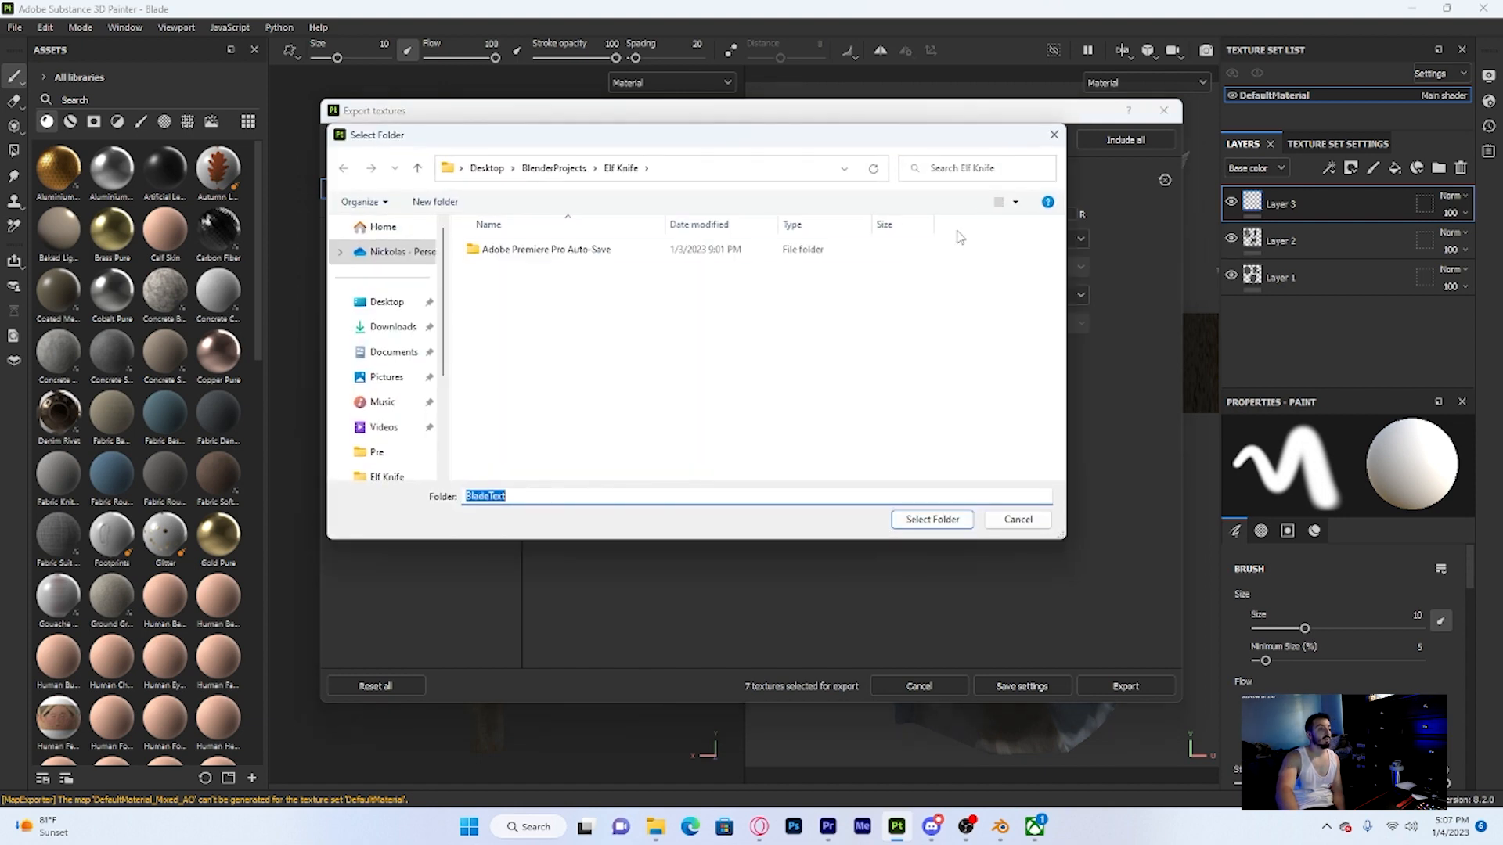
left_click(386, 302)
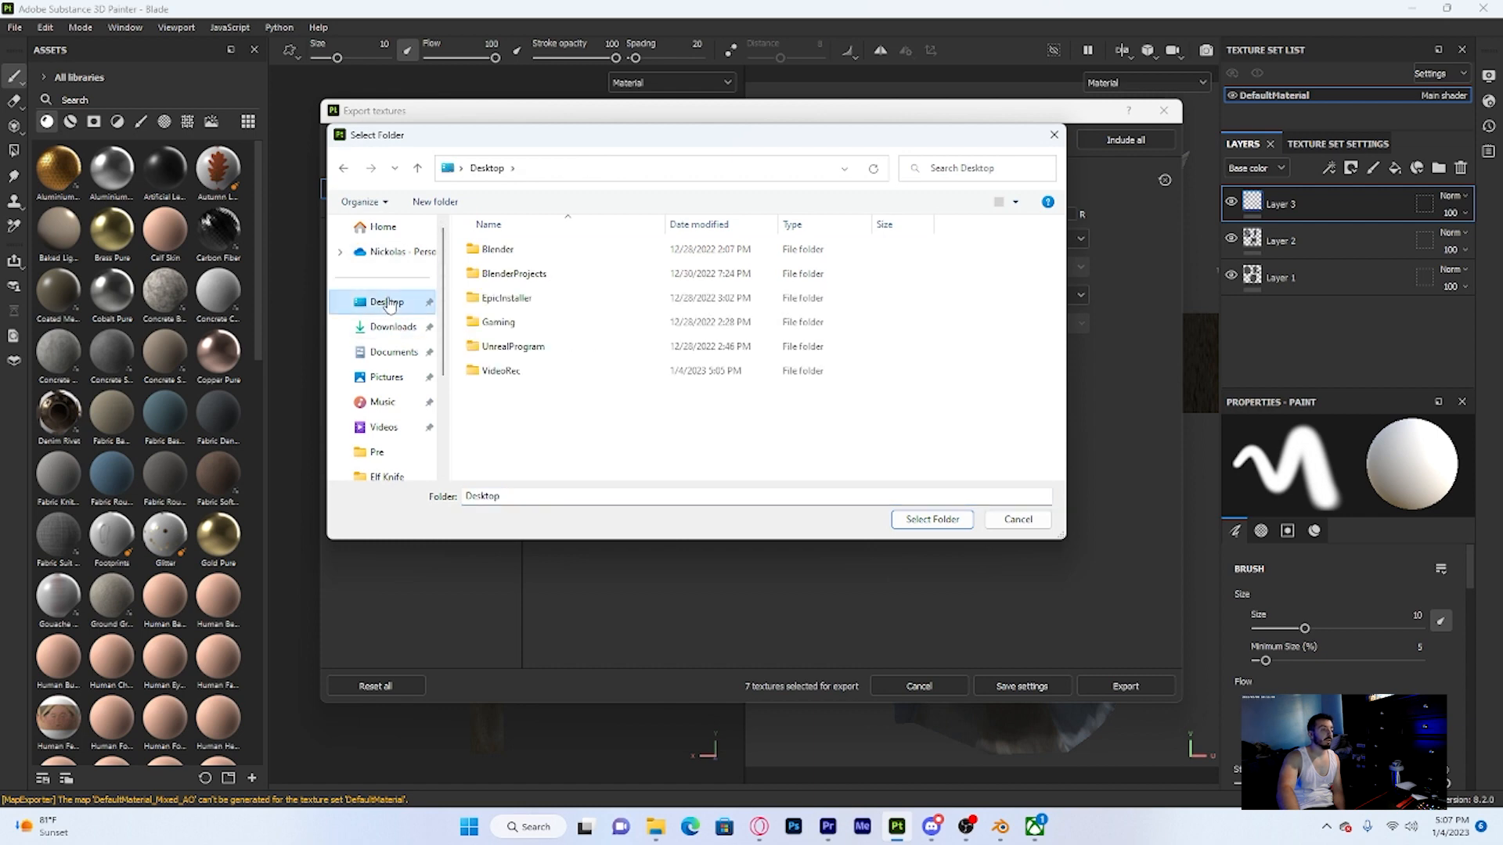
left_click(519, 274)
double_click(520, 274)
double_click(520, 254)
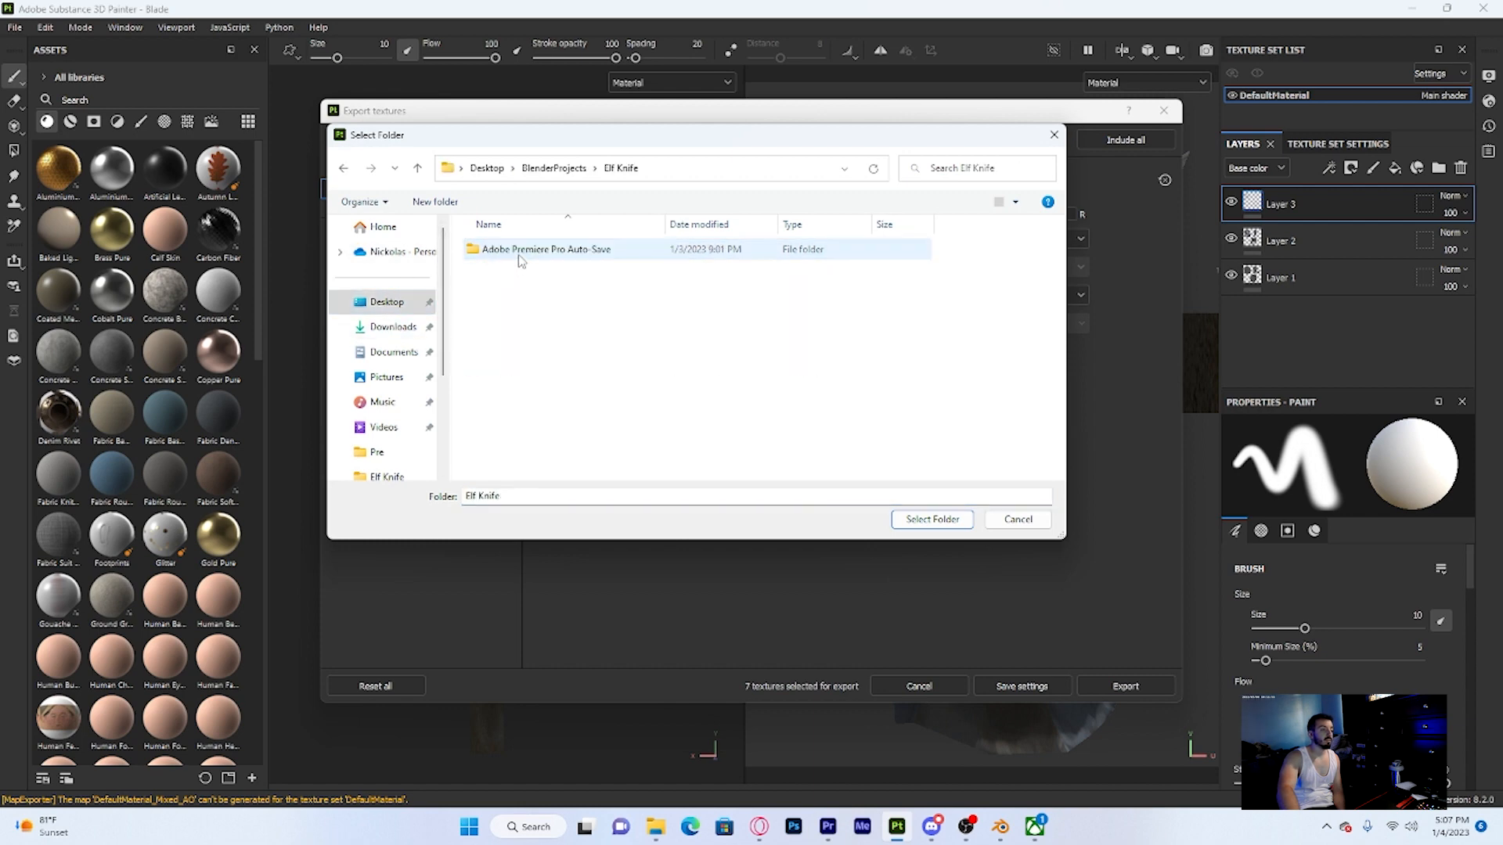
Create a new folder named BladeText inside the Elf Knife folder
right_click(521, 273)
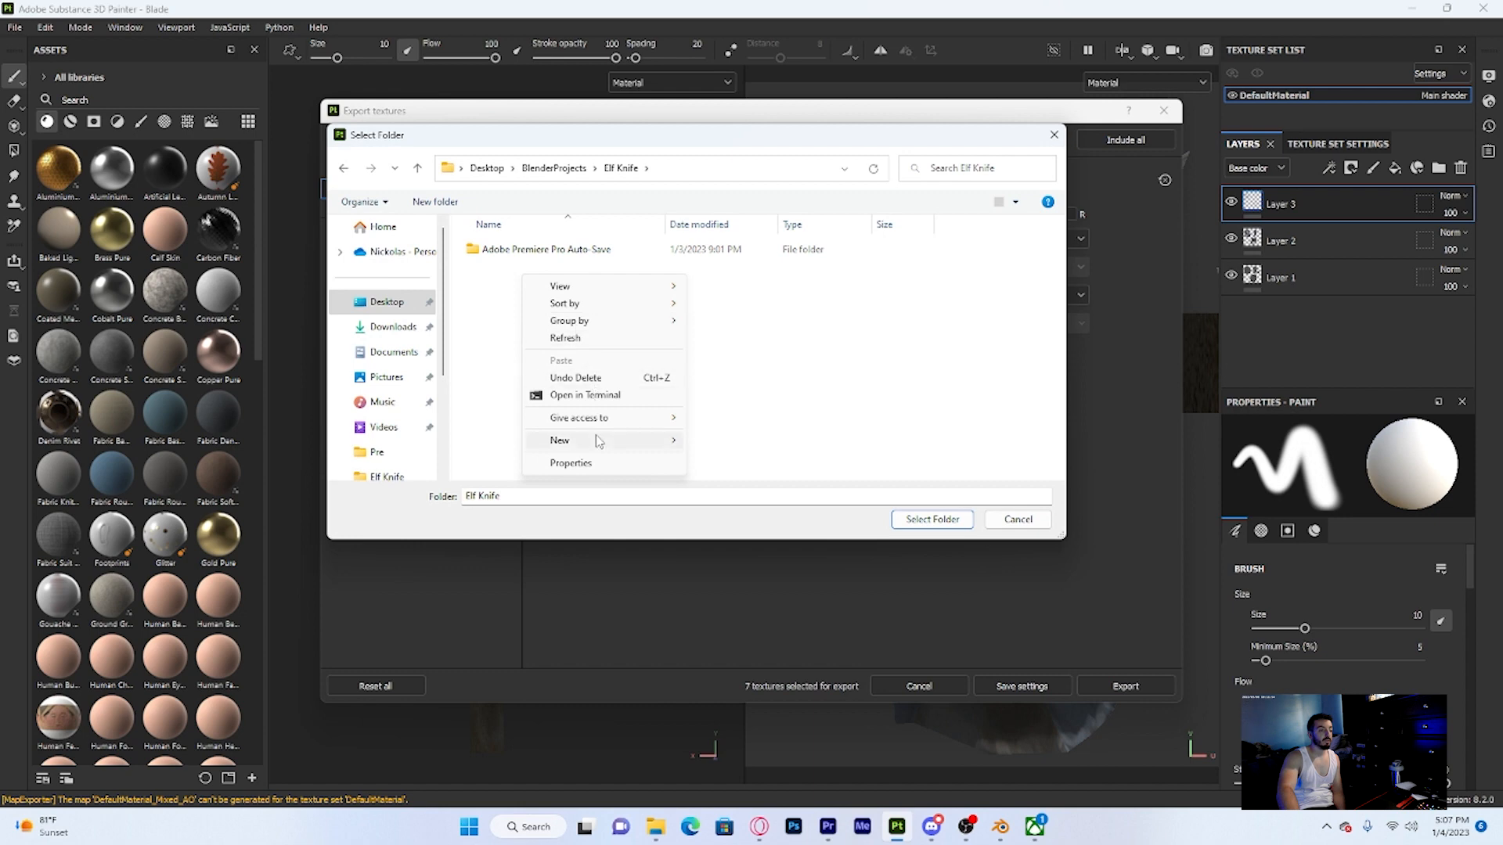
mouse_move(605, 444)
left_click(720, 443)
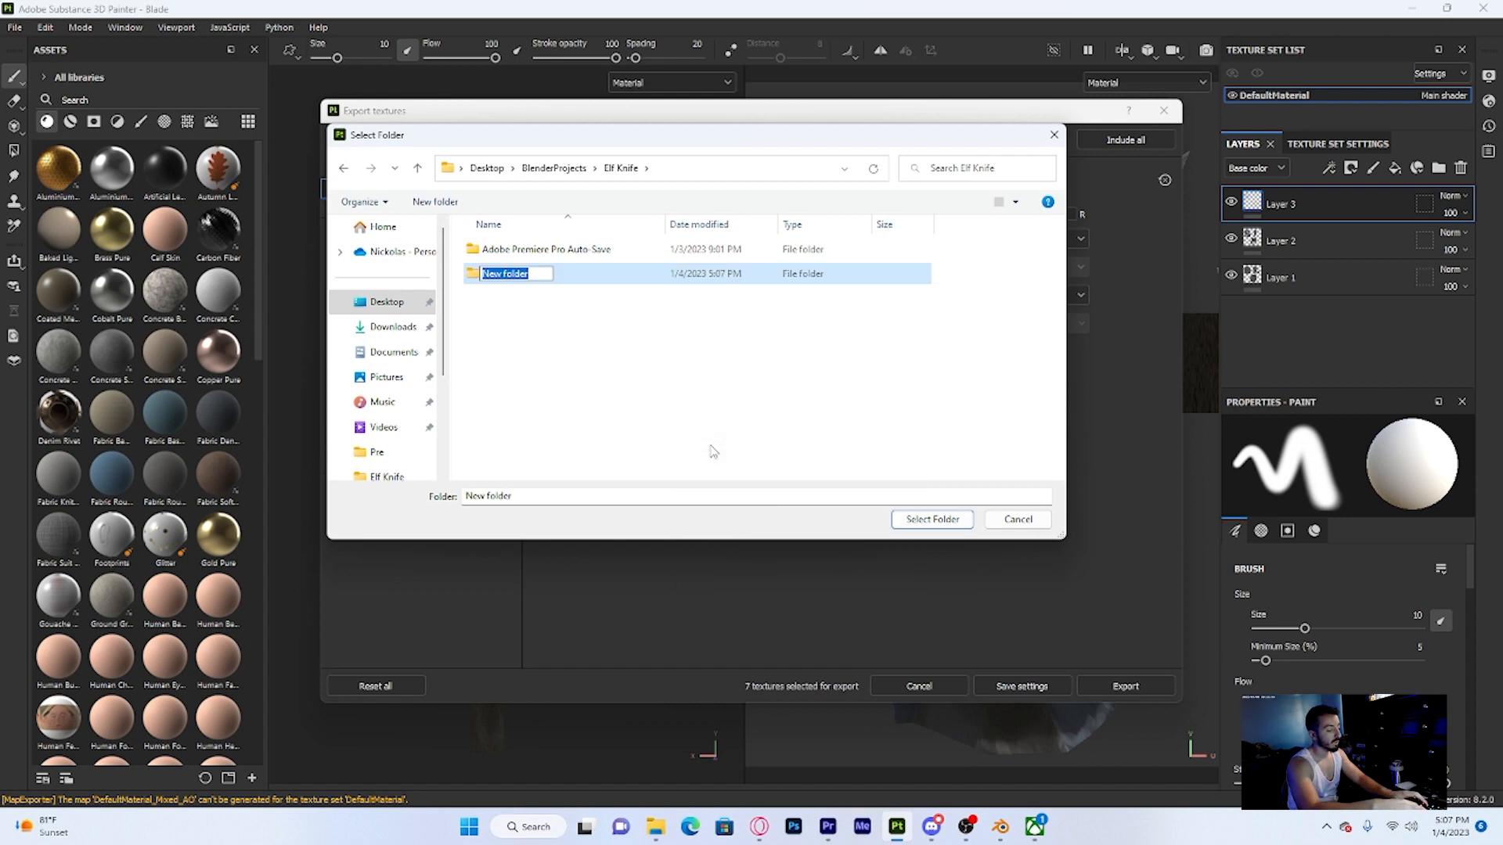
type("Bl")
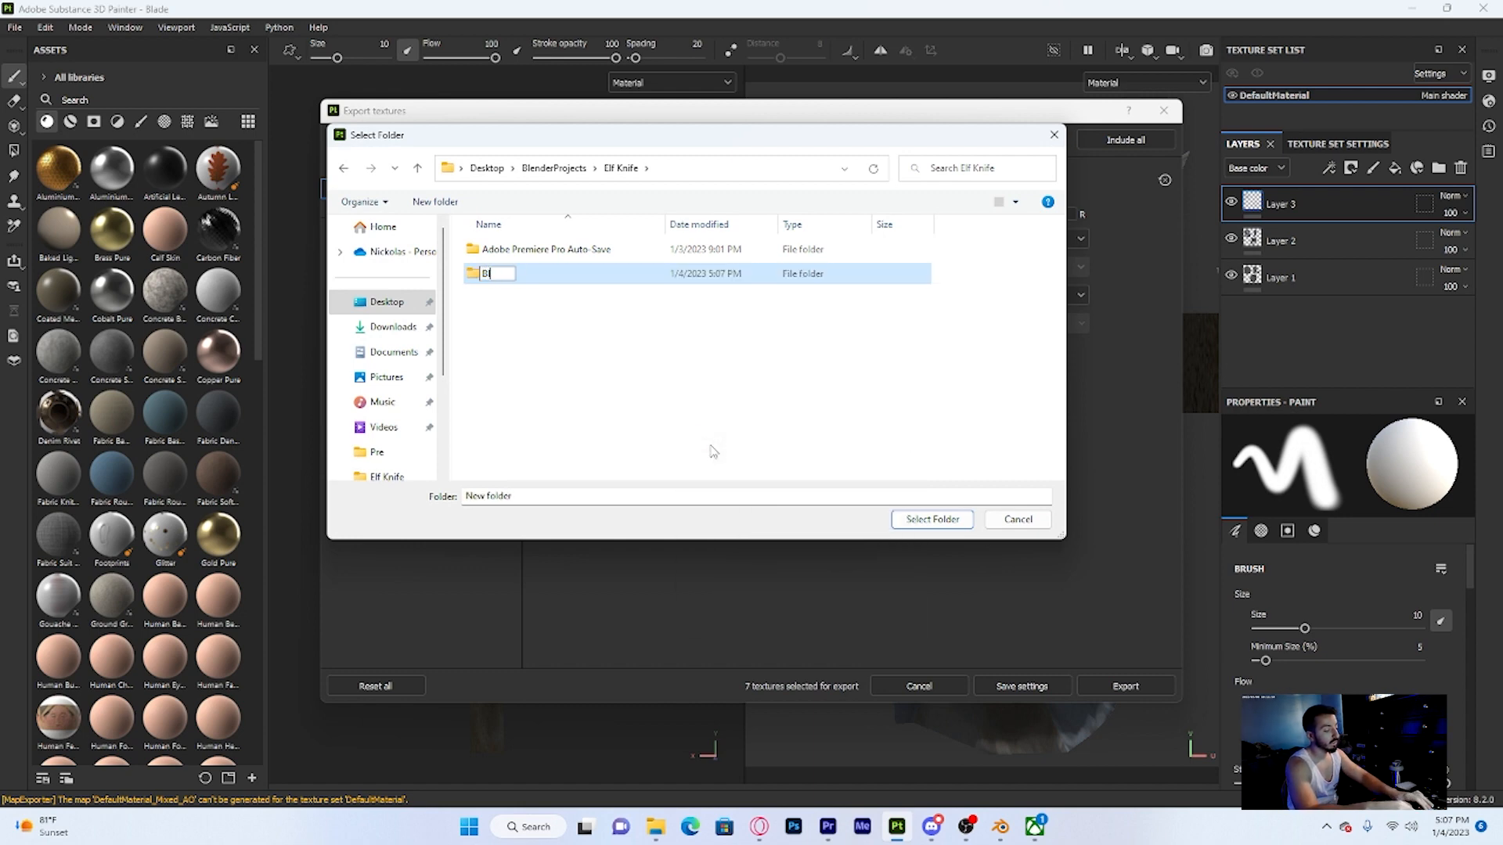
type("ade")
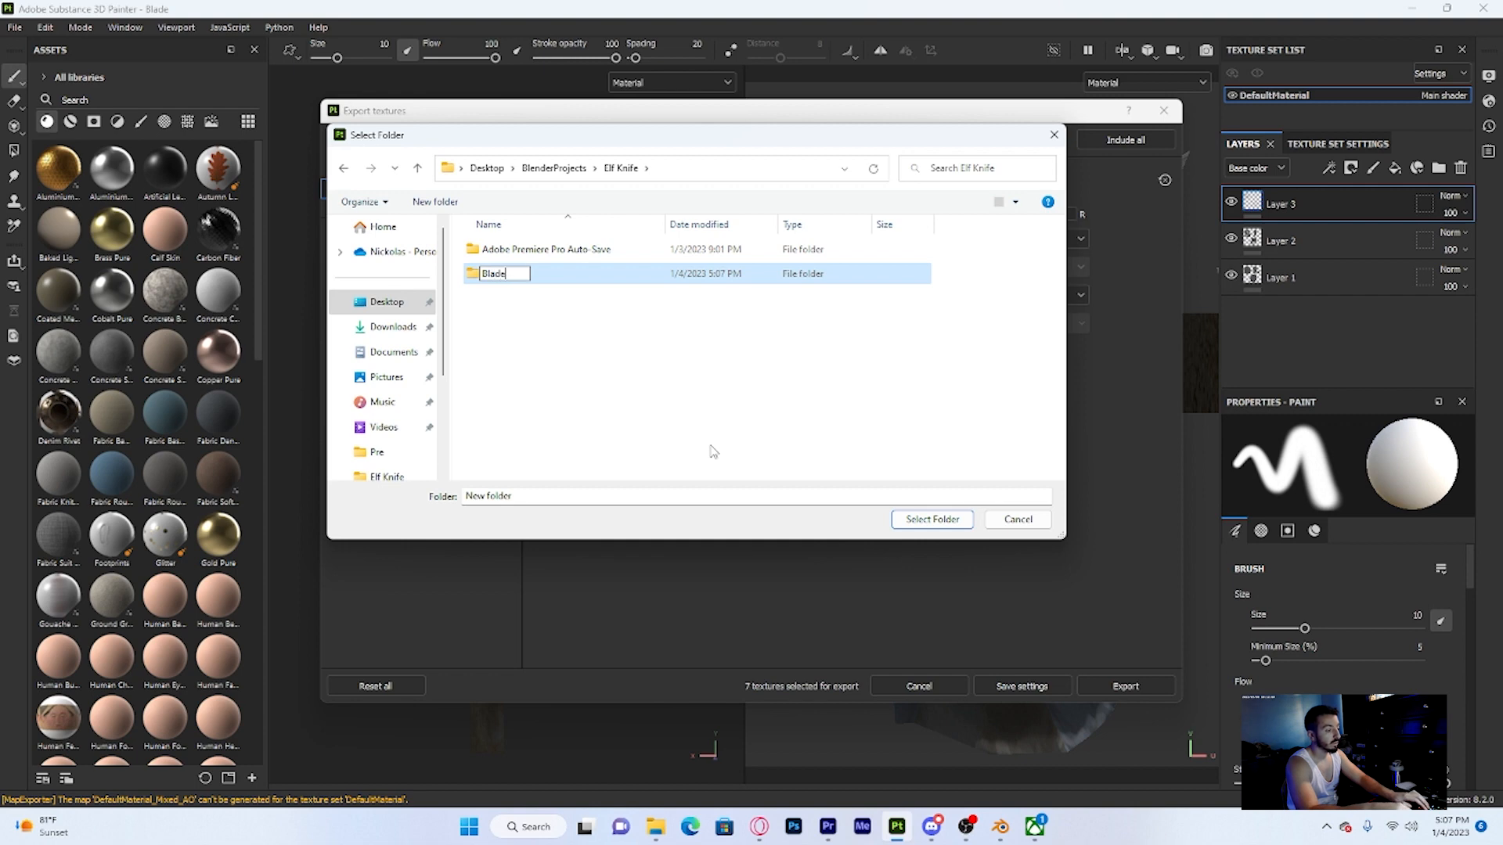
type("Text")
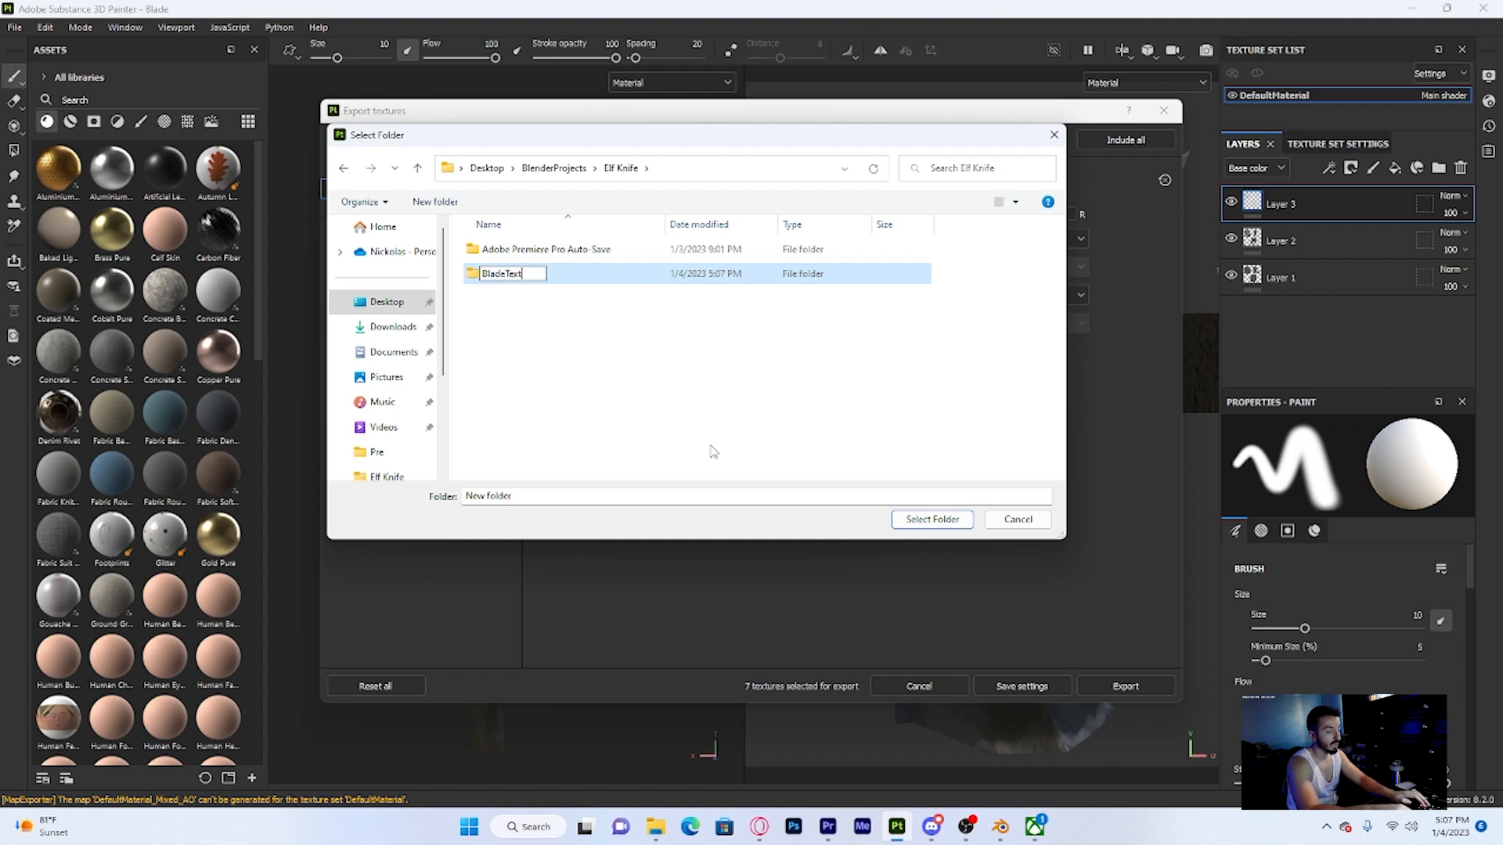
key("Return")
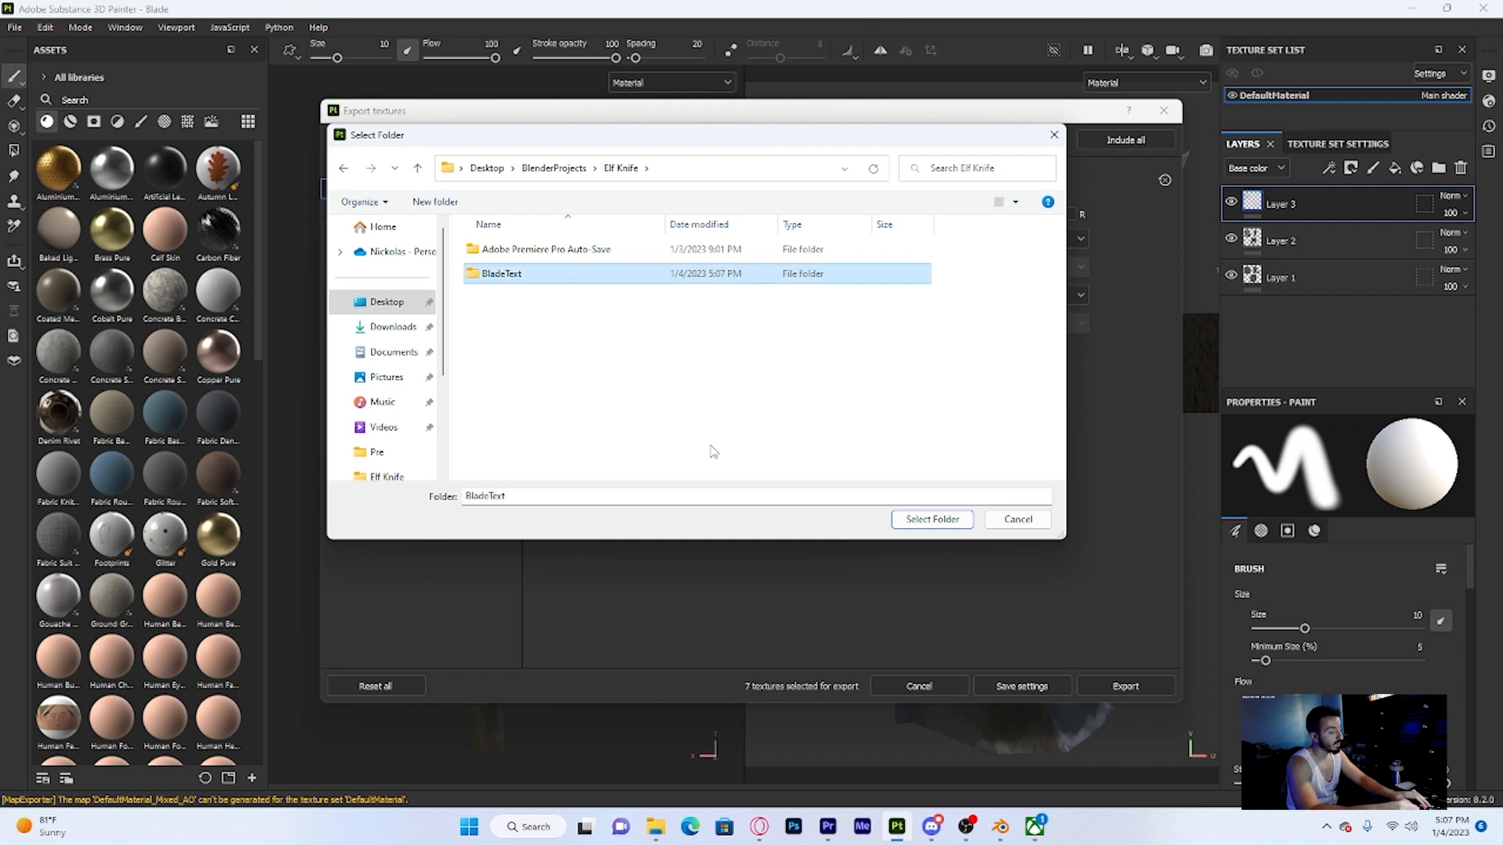
Use the BladeText folder as the output directory and export the blade's textures
left_click(932, 519)
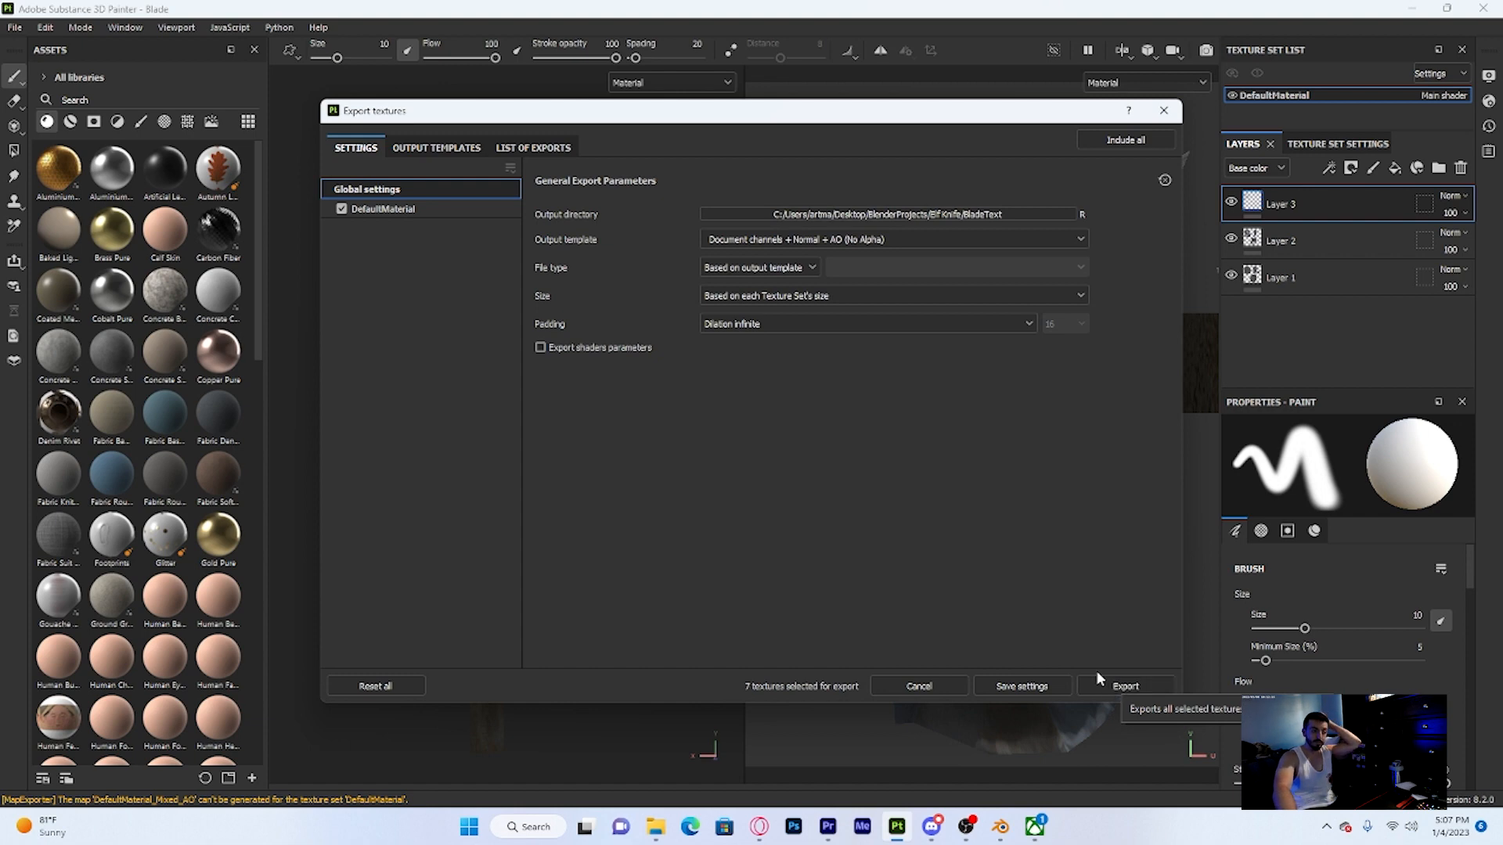
left_click(1107, 686)
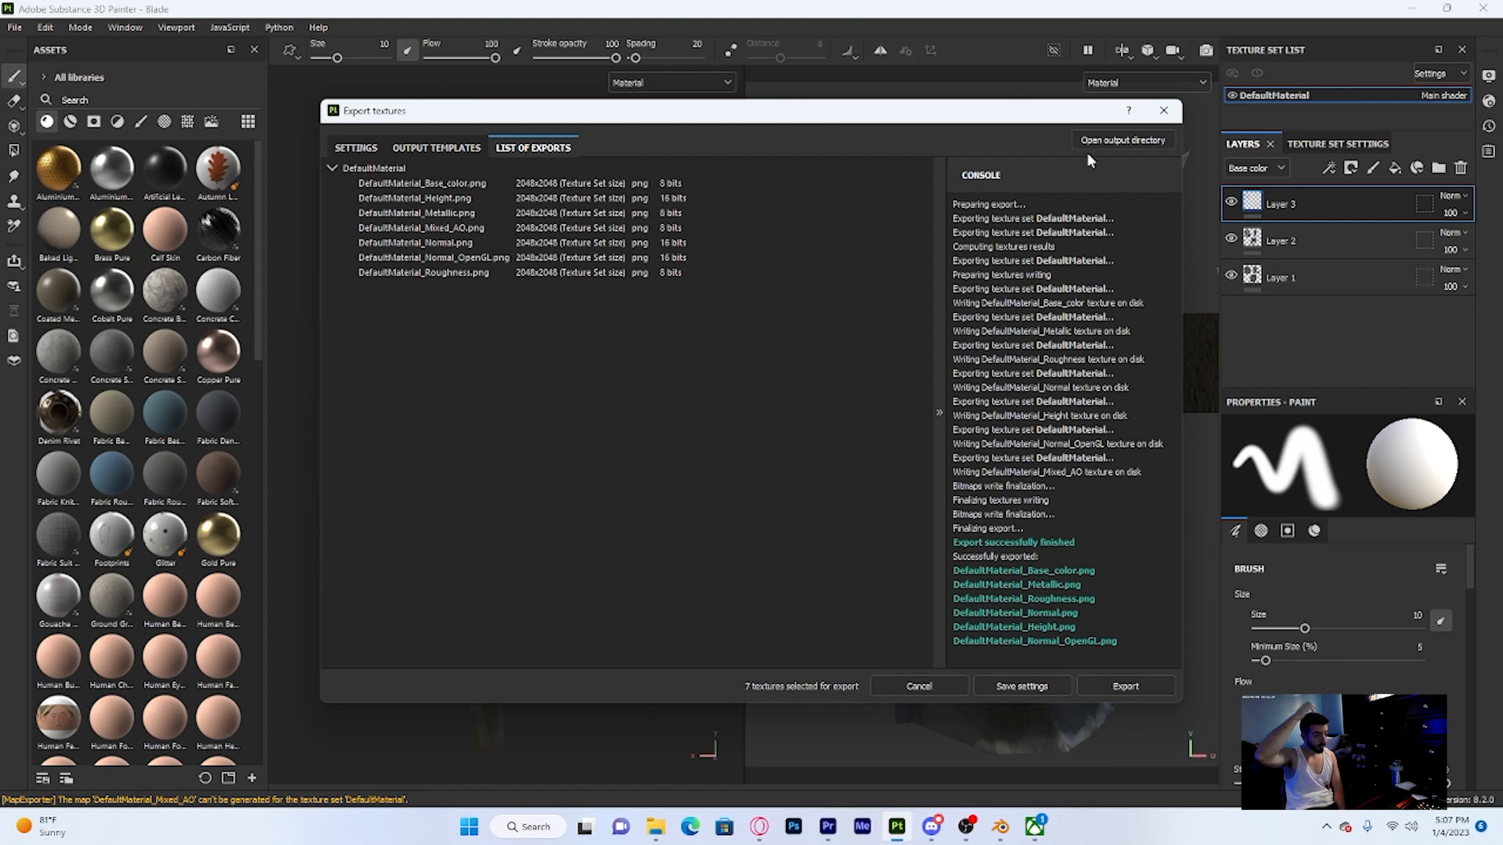
left_click(1161, 114)
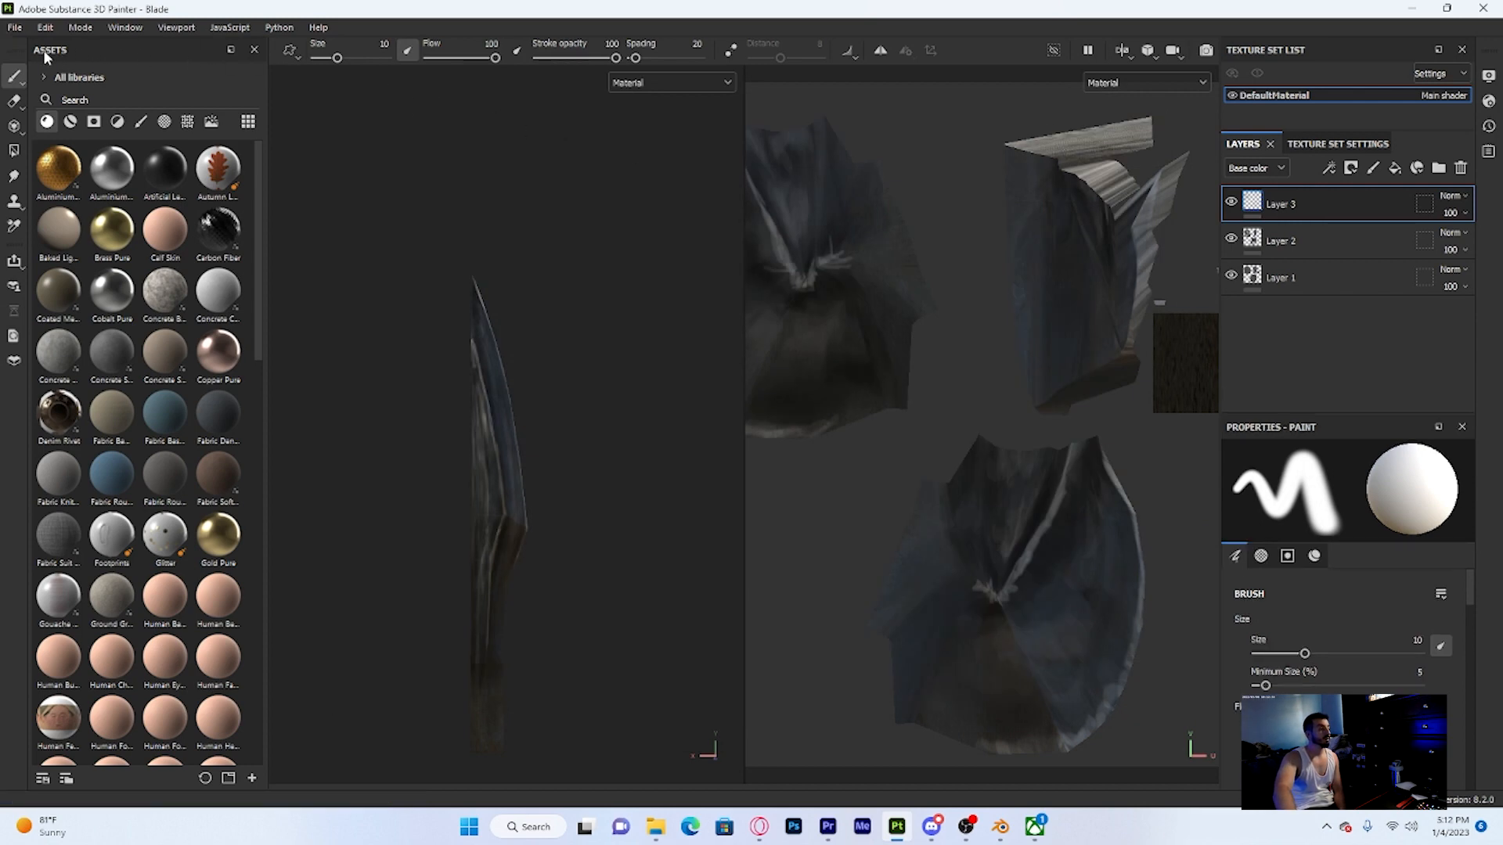
Save the project as Blade_01 in the Elf Knife folder
left_click(15, 28)
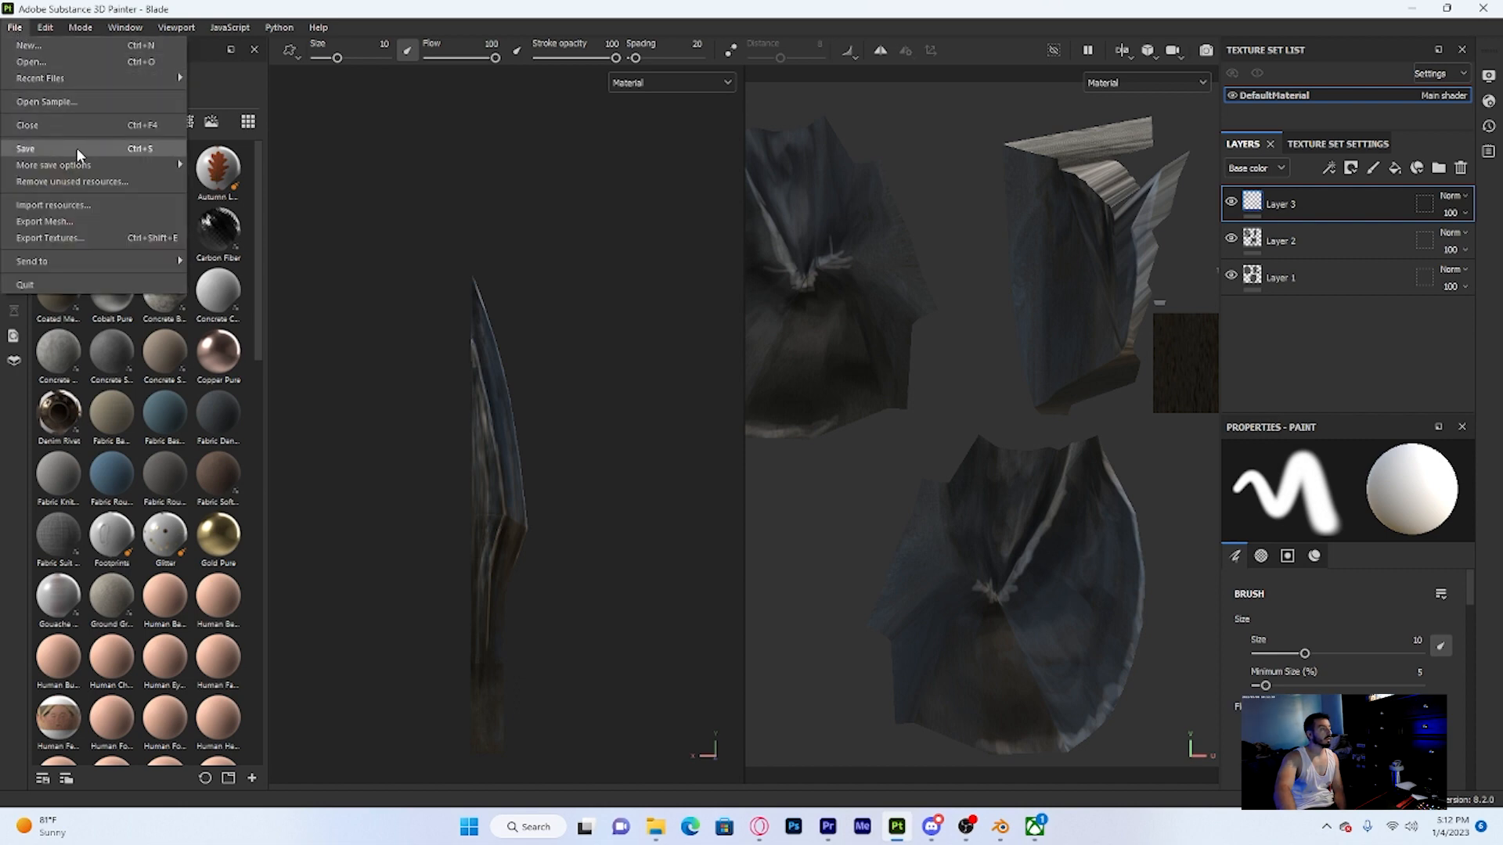
mouse_move(94, 165)
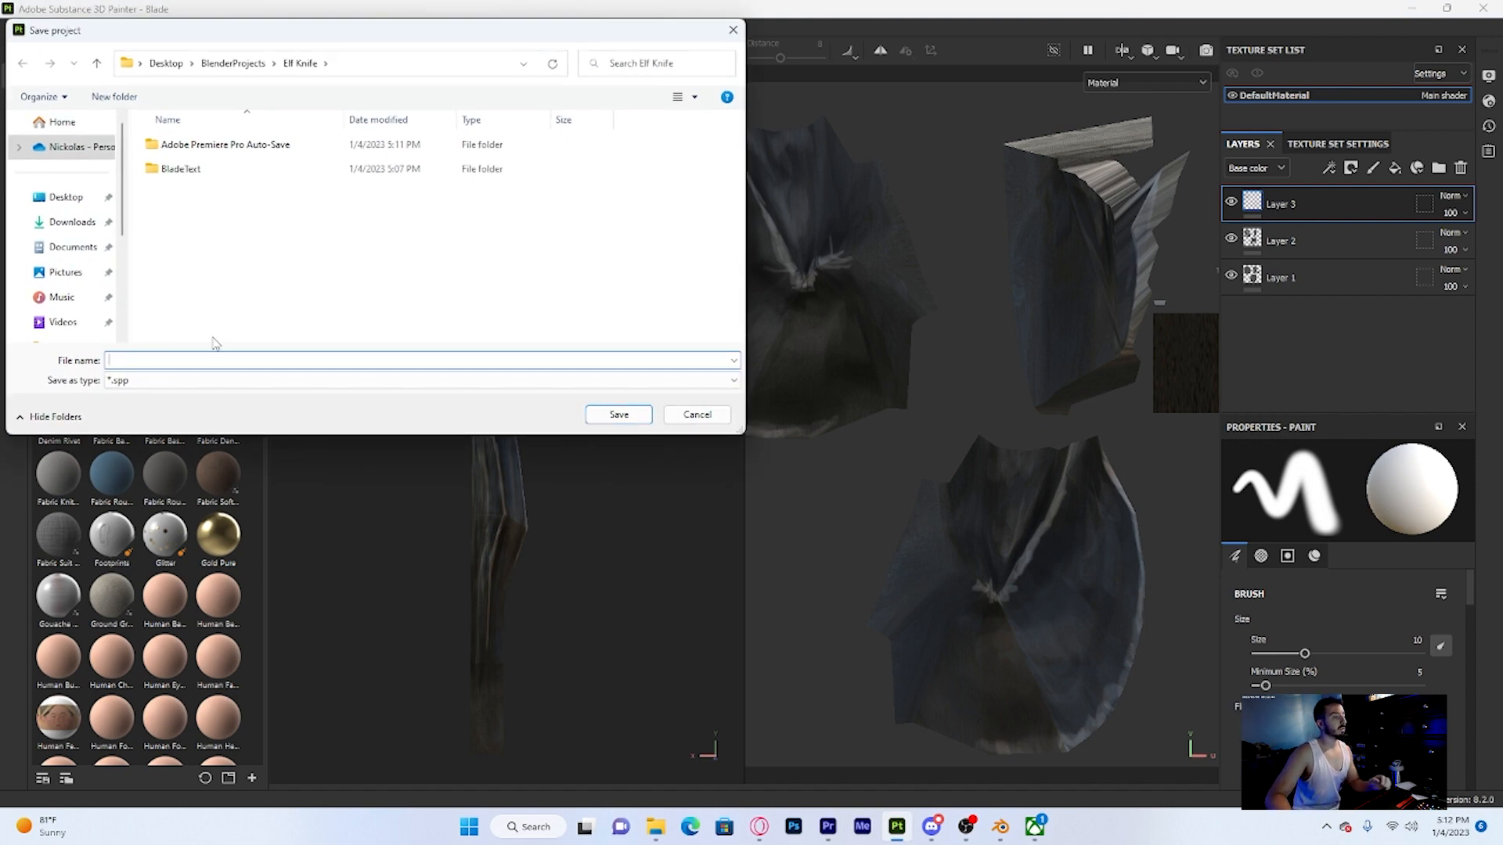
type("B")
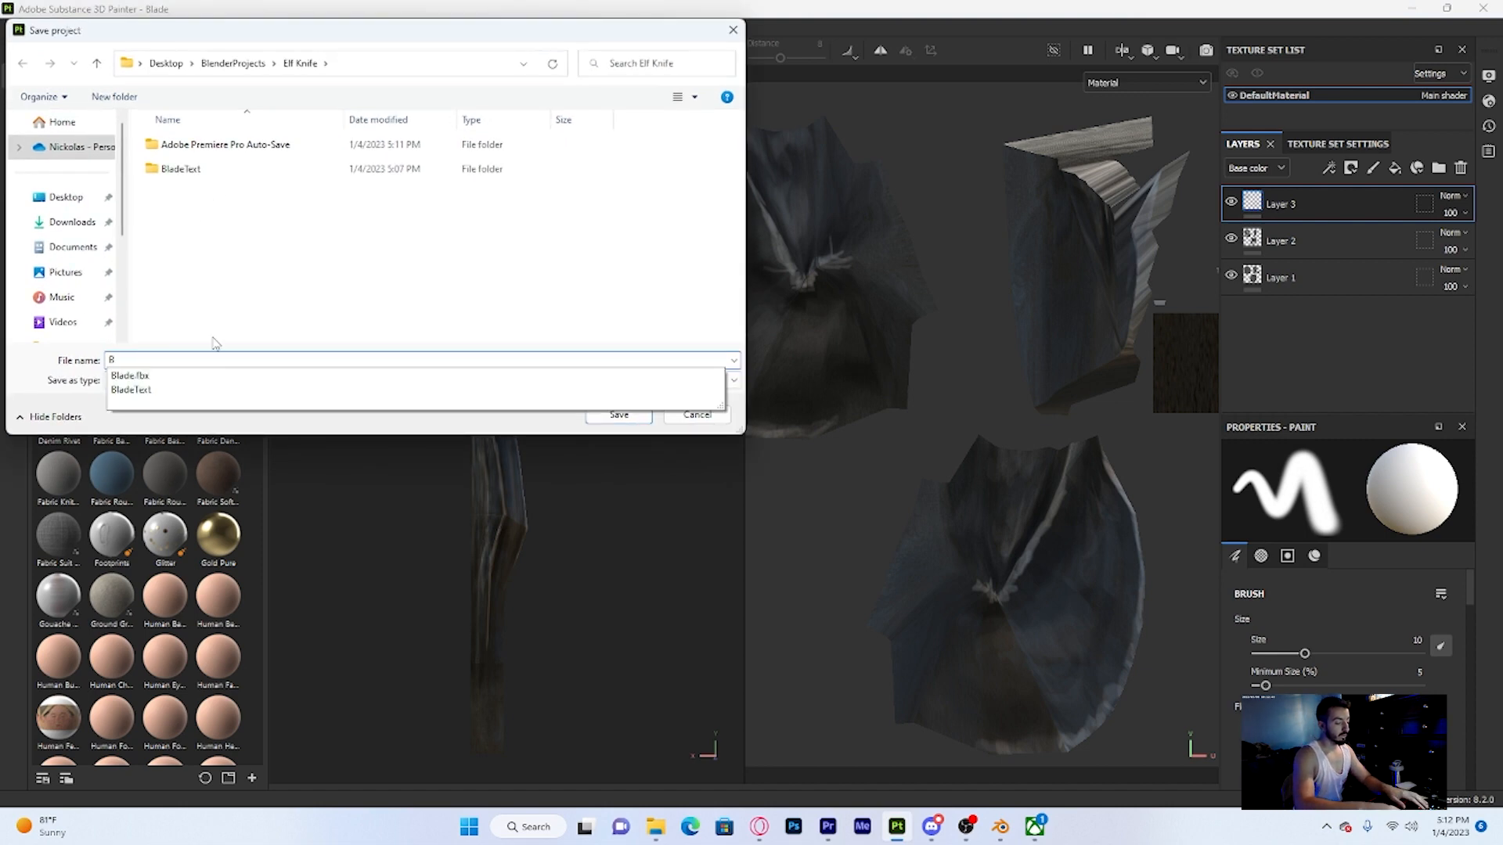
type("lade")
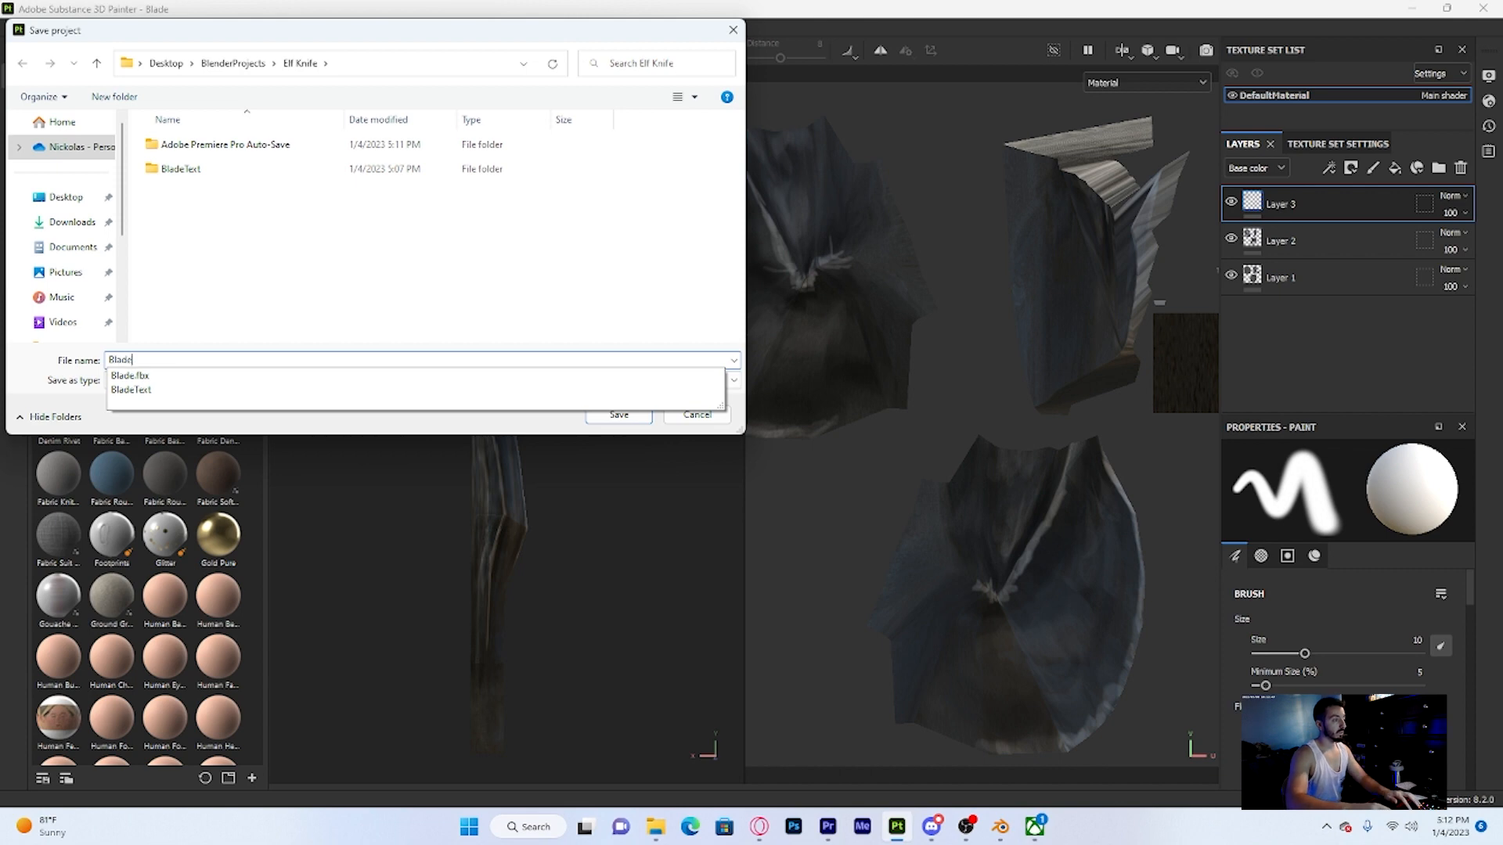
type("_")
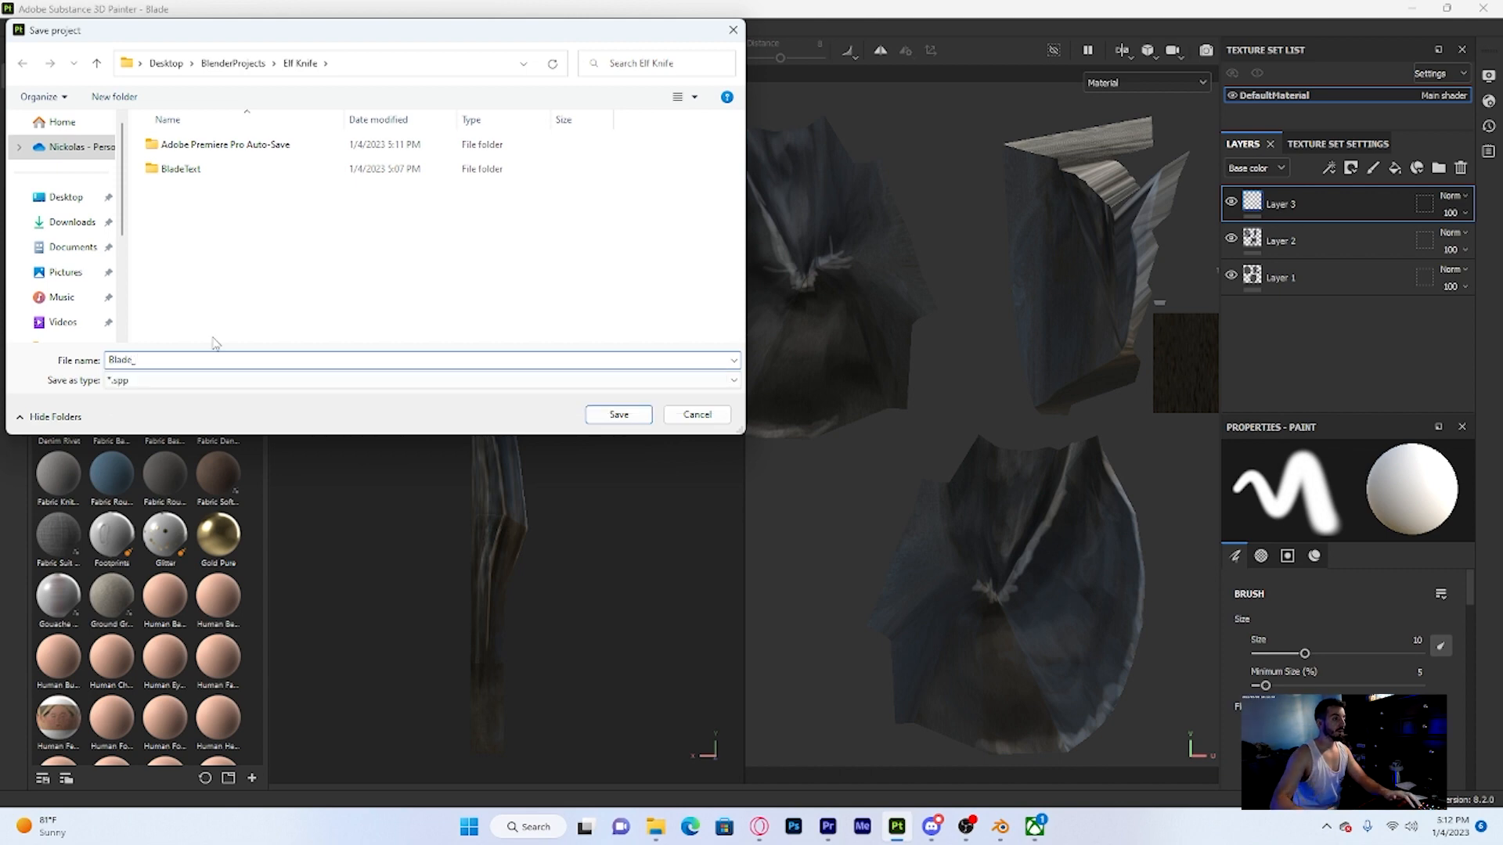
type("01")
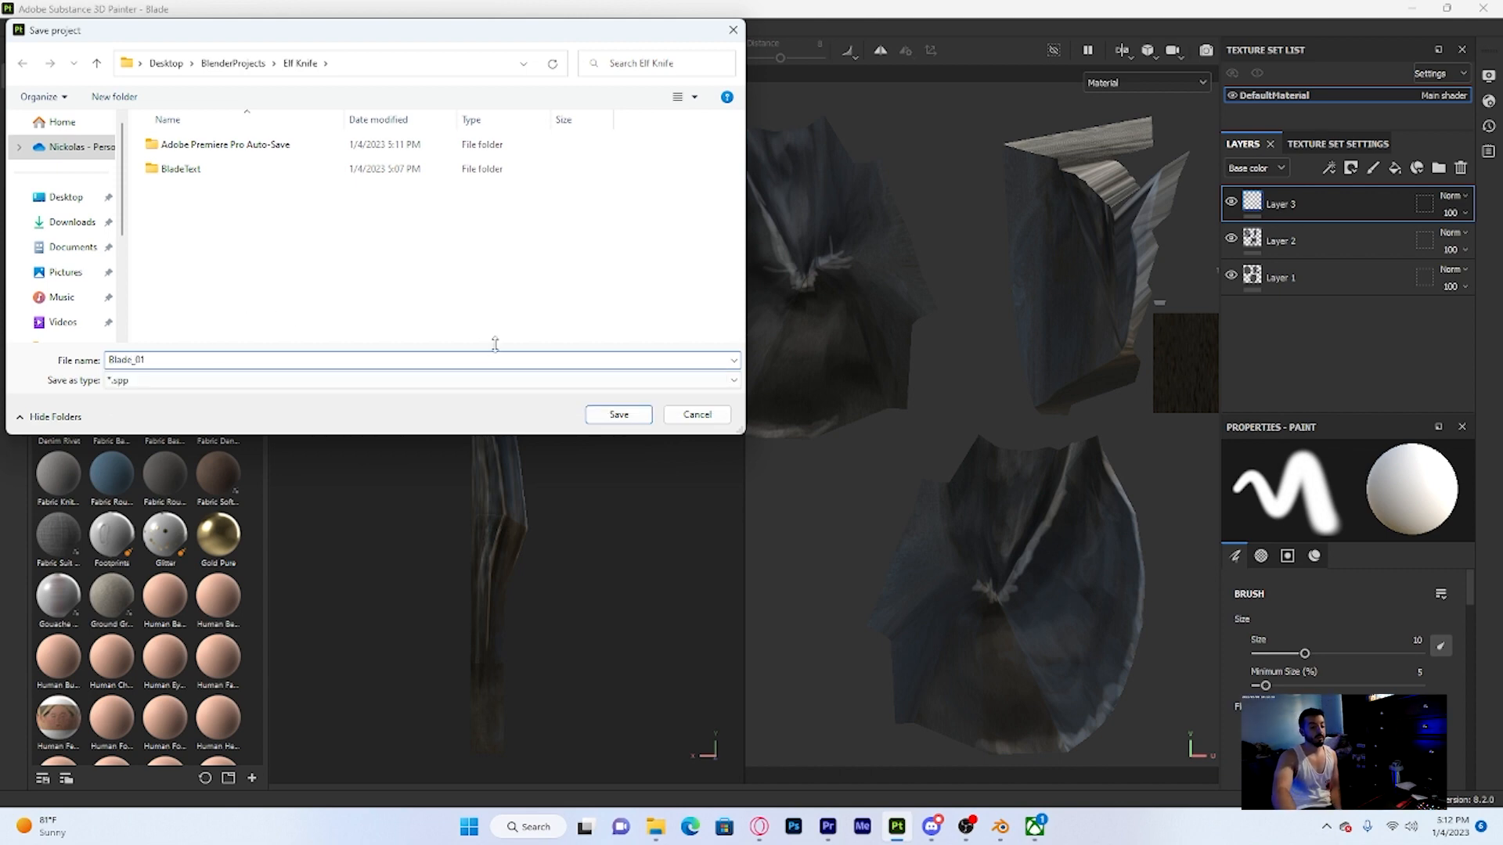
left_click(618, 415)
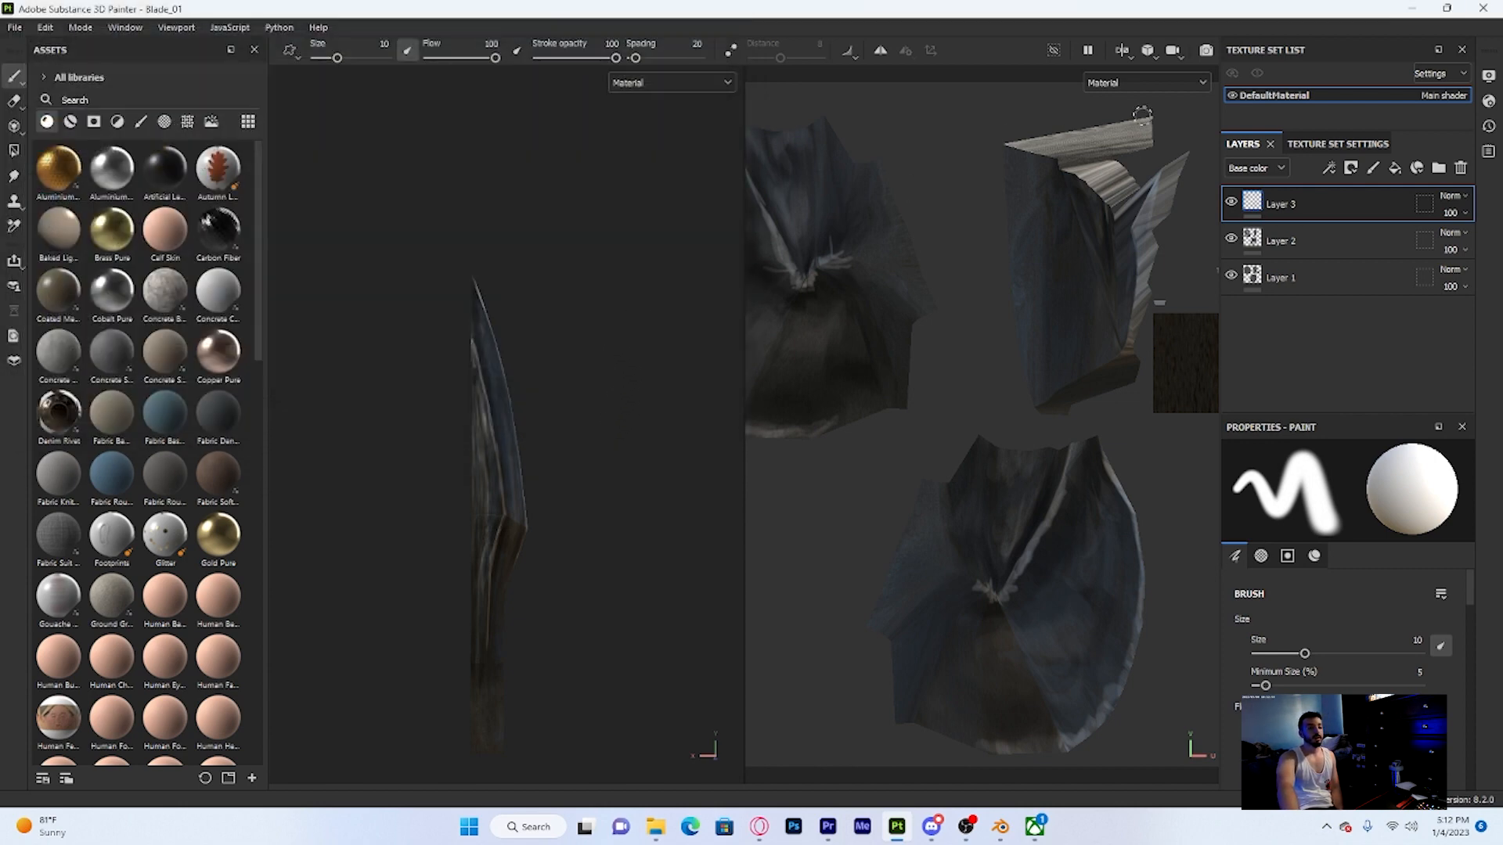
Switch to Blender's Elf Knife_02 file and show the knife in the Shading workspace
mouse_move(1000, 837)
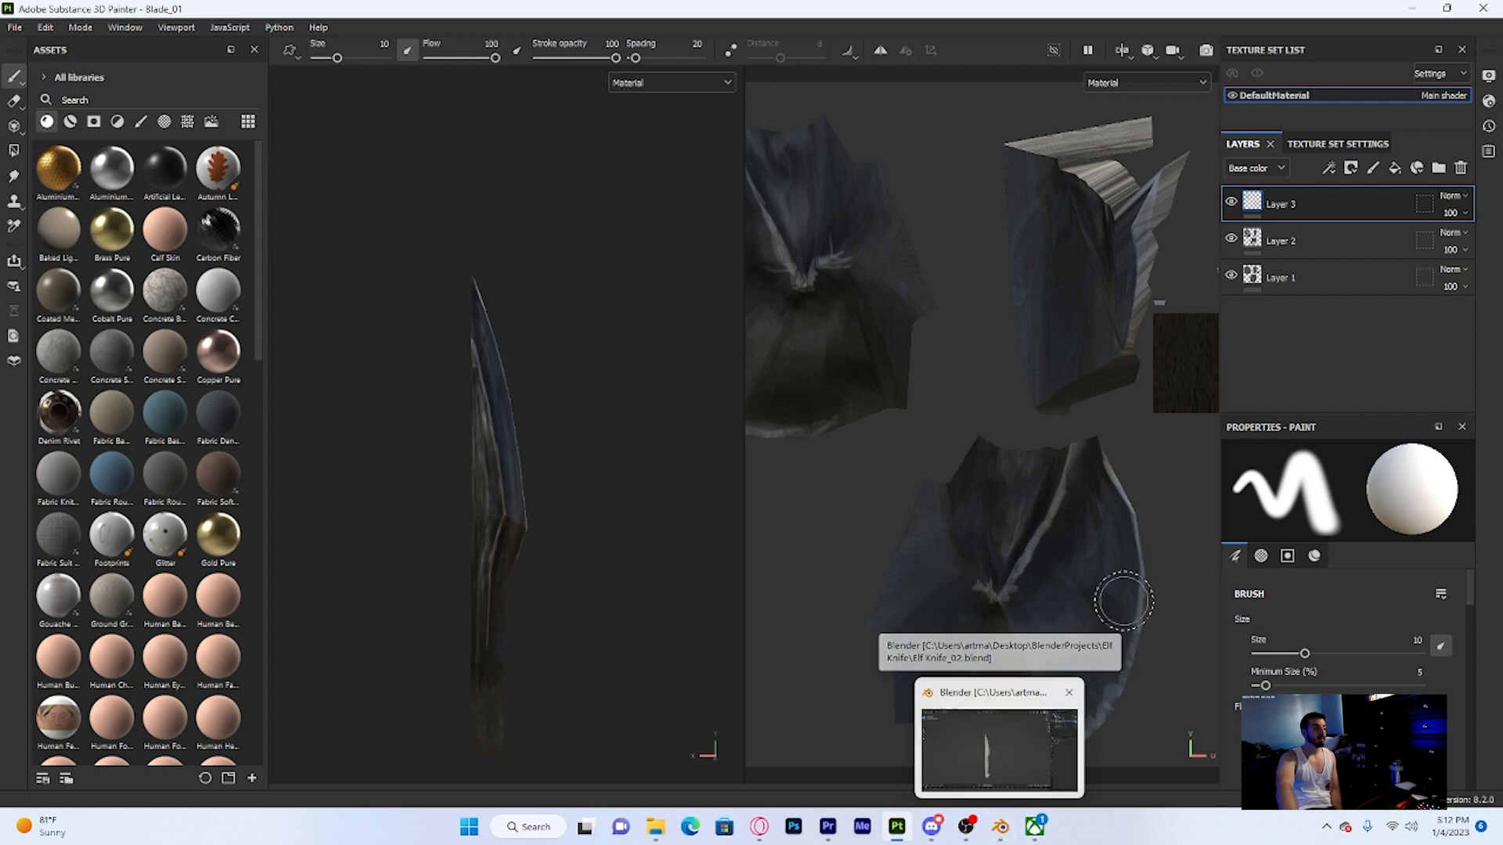
left_click(1001, 831)
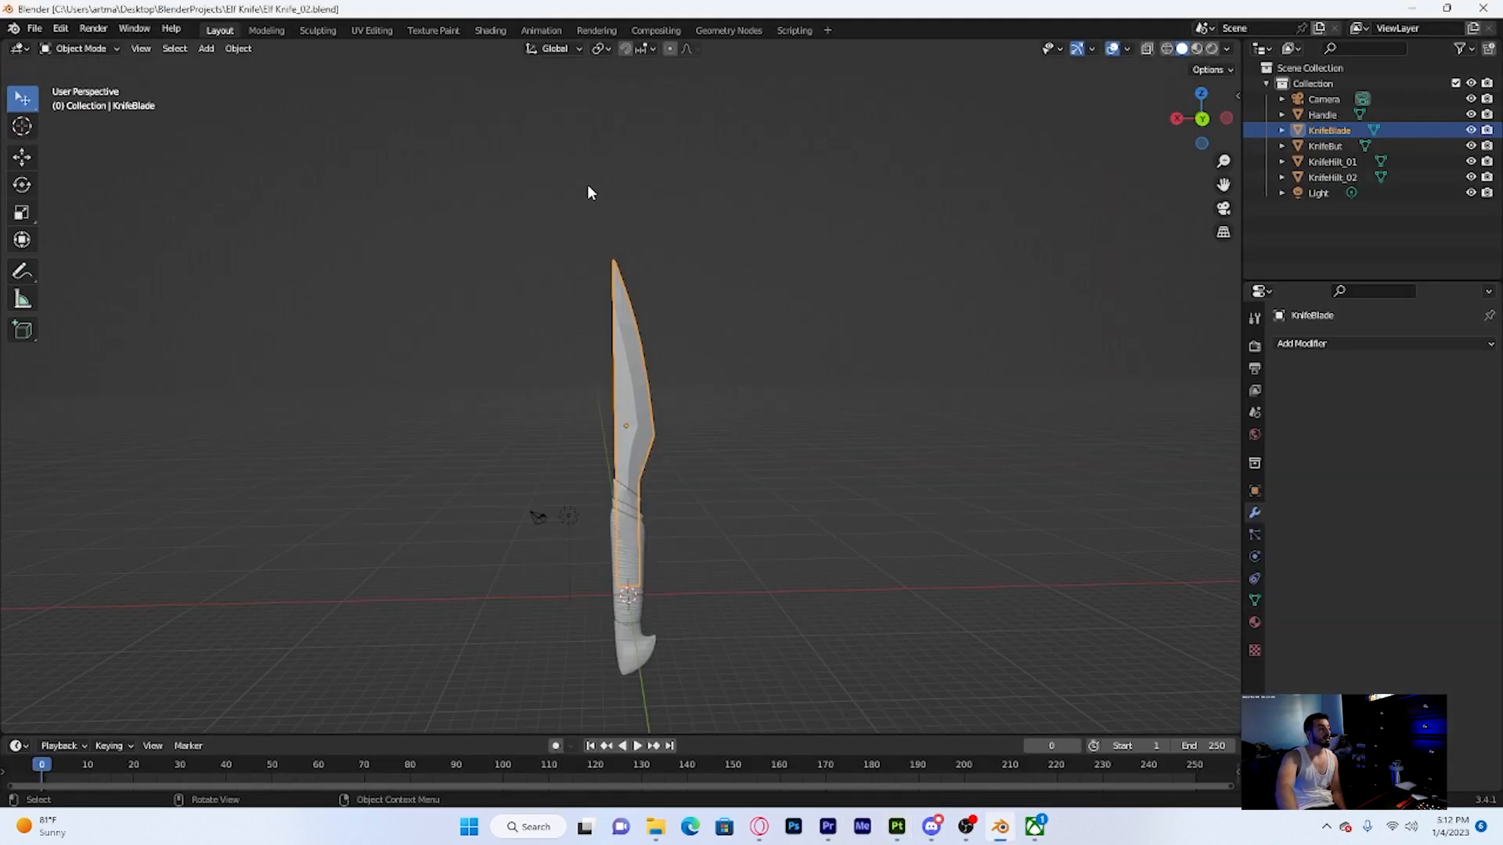
left_click(493, 31)
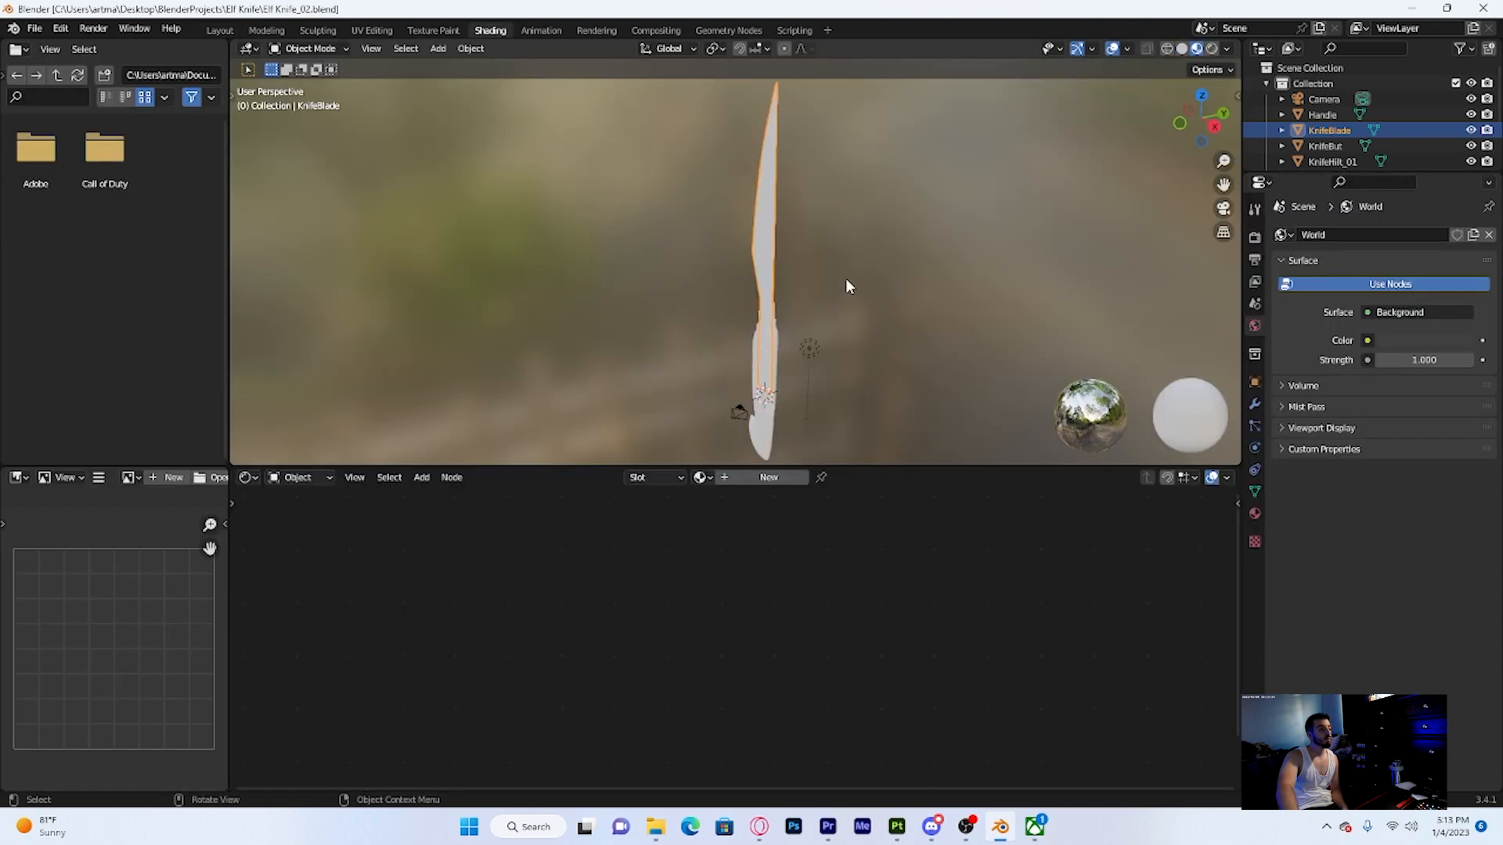
middle_click_drag(887, 290, 882, 258)
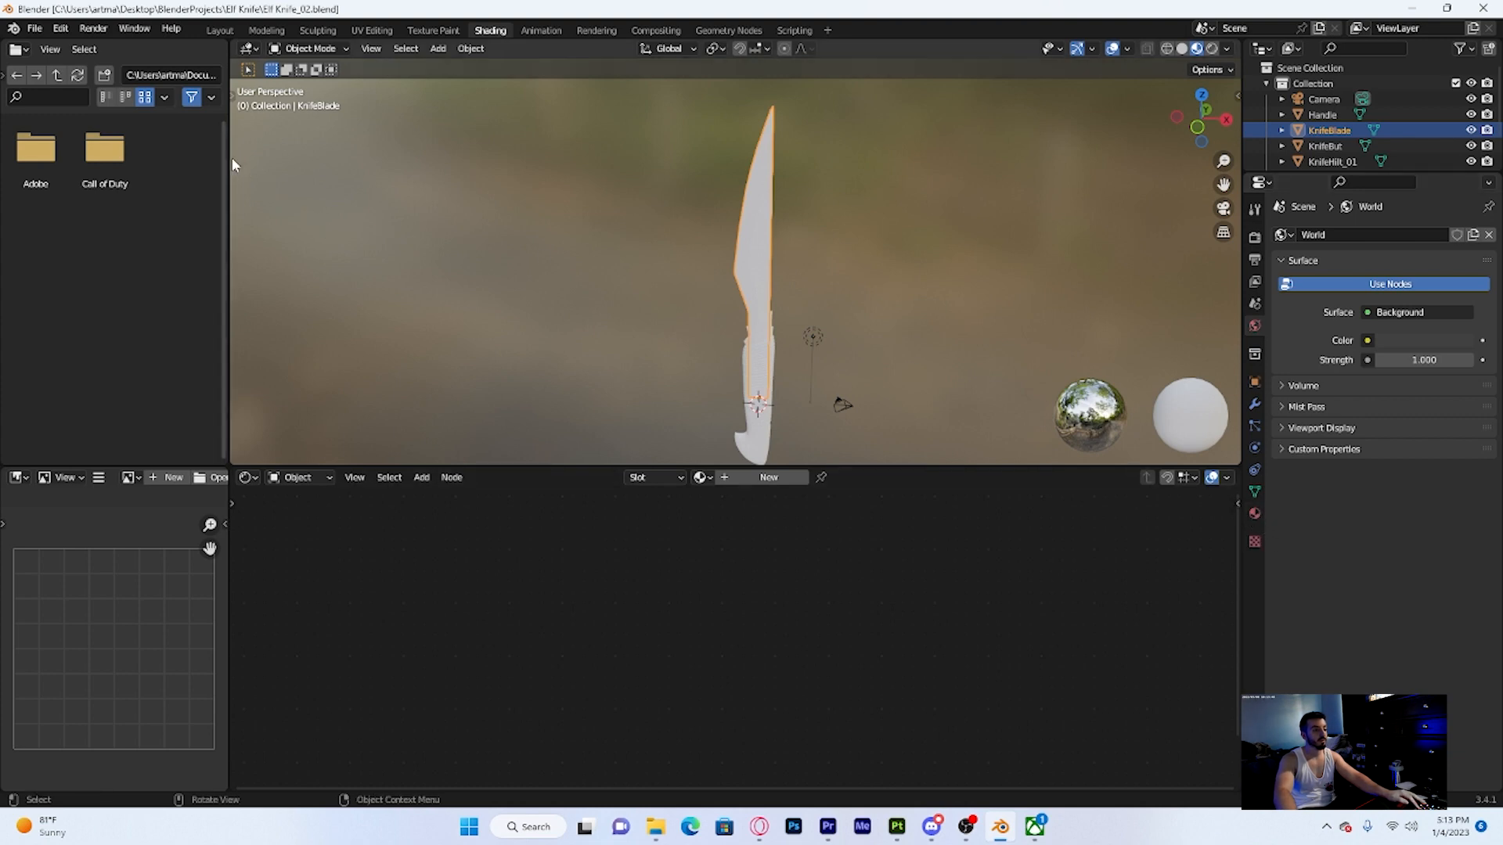
Search the add-ons in the preferences for "node" to check whether Node Wrangler is enabled
left_click(68, 27)
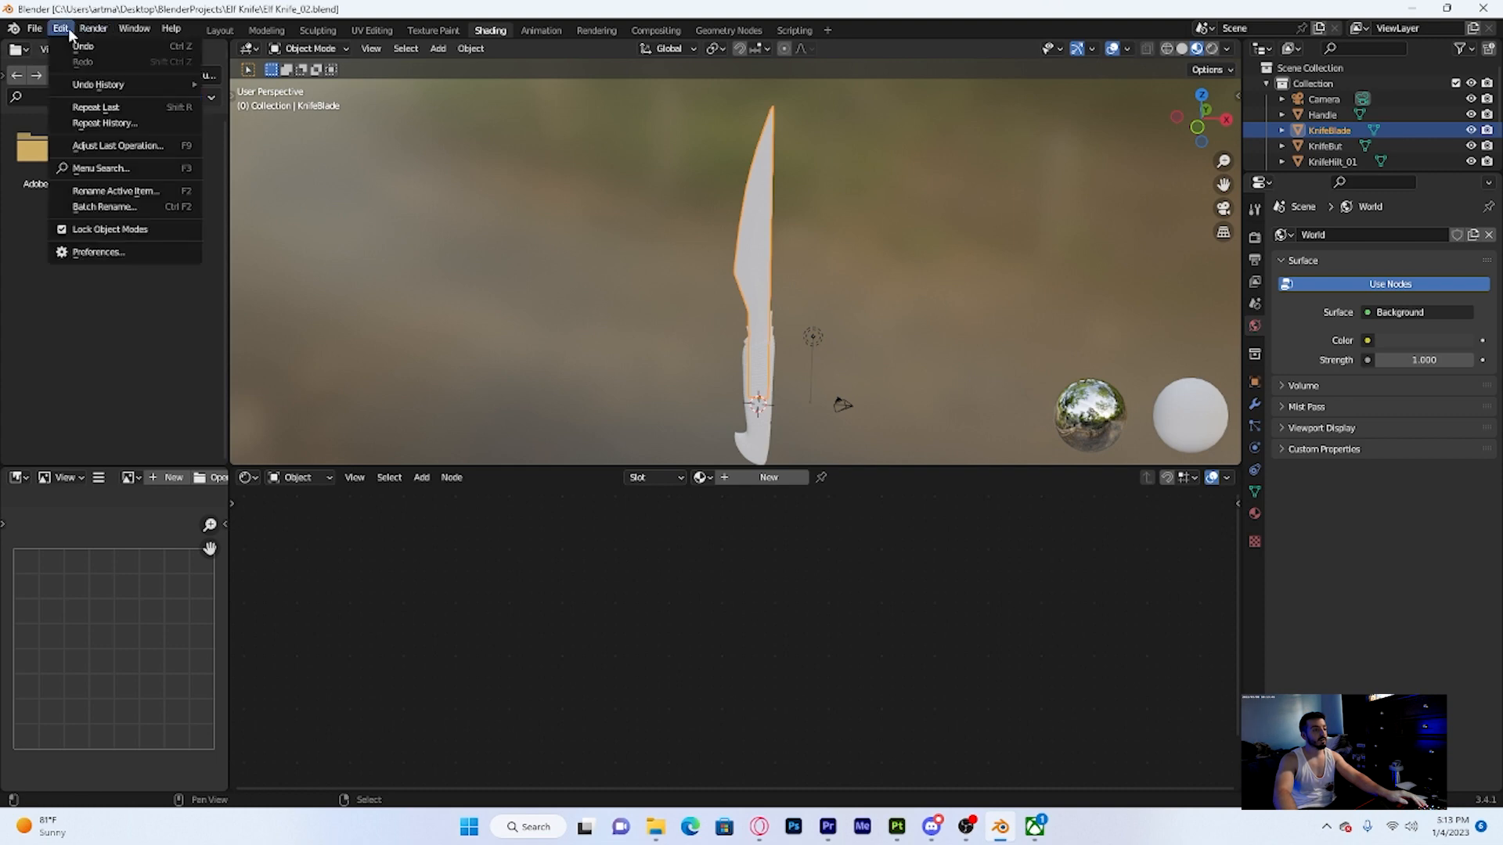
left_click(97, 252)
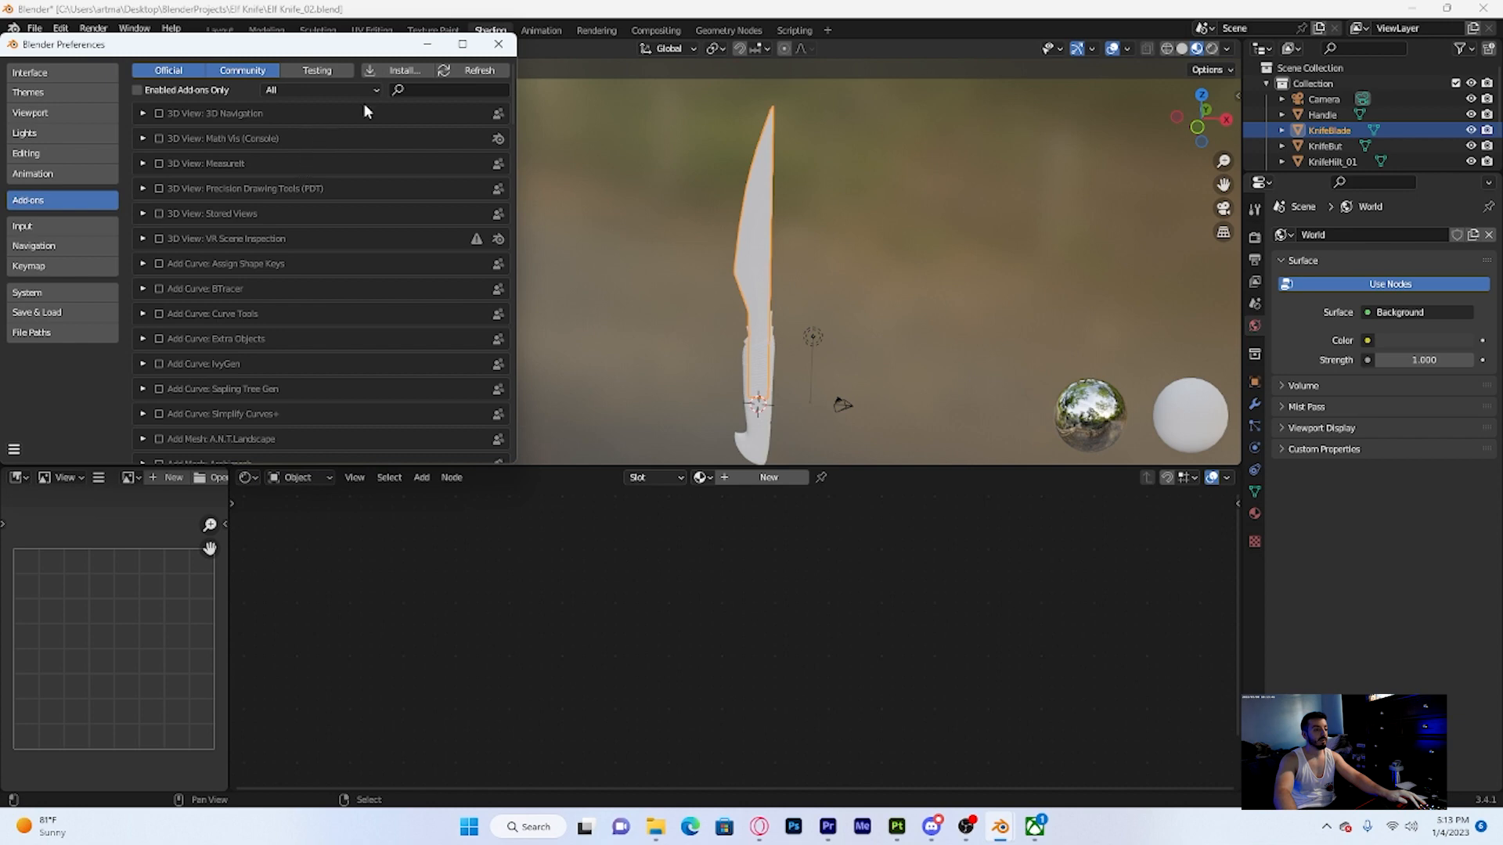
left_click(411, 88)
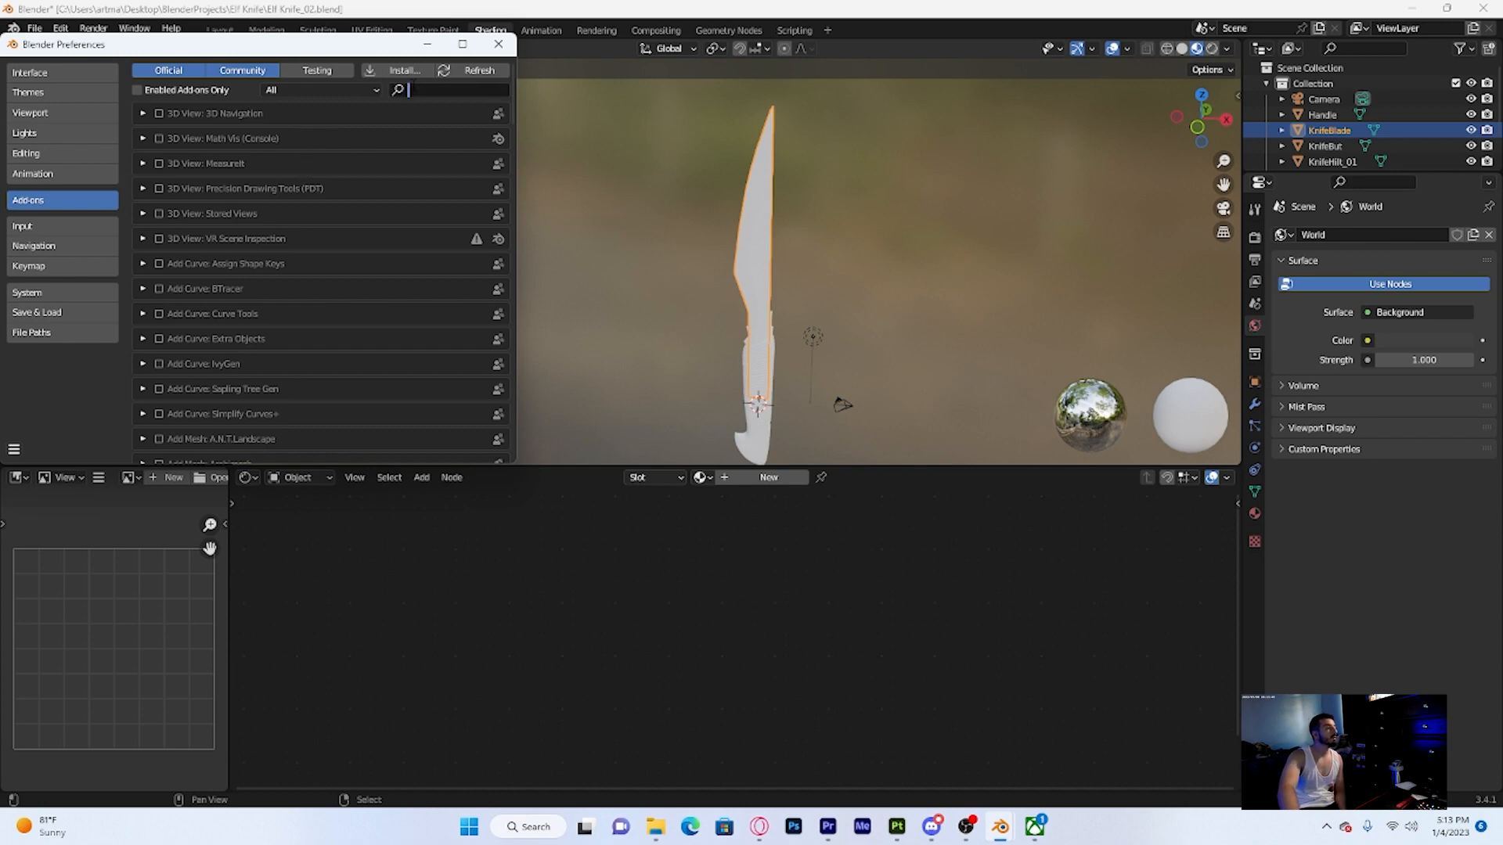
type("node")
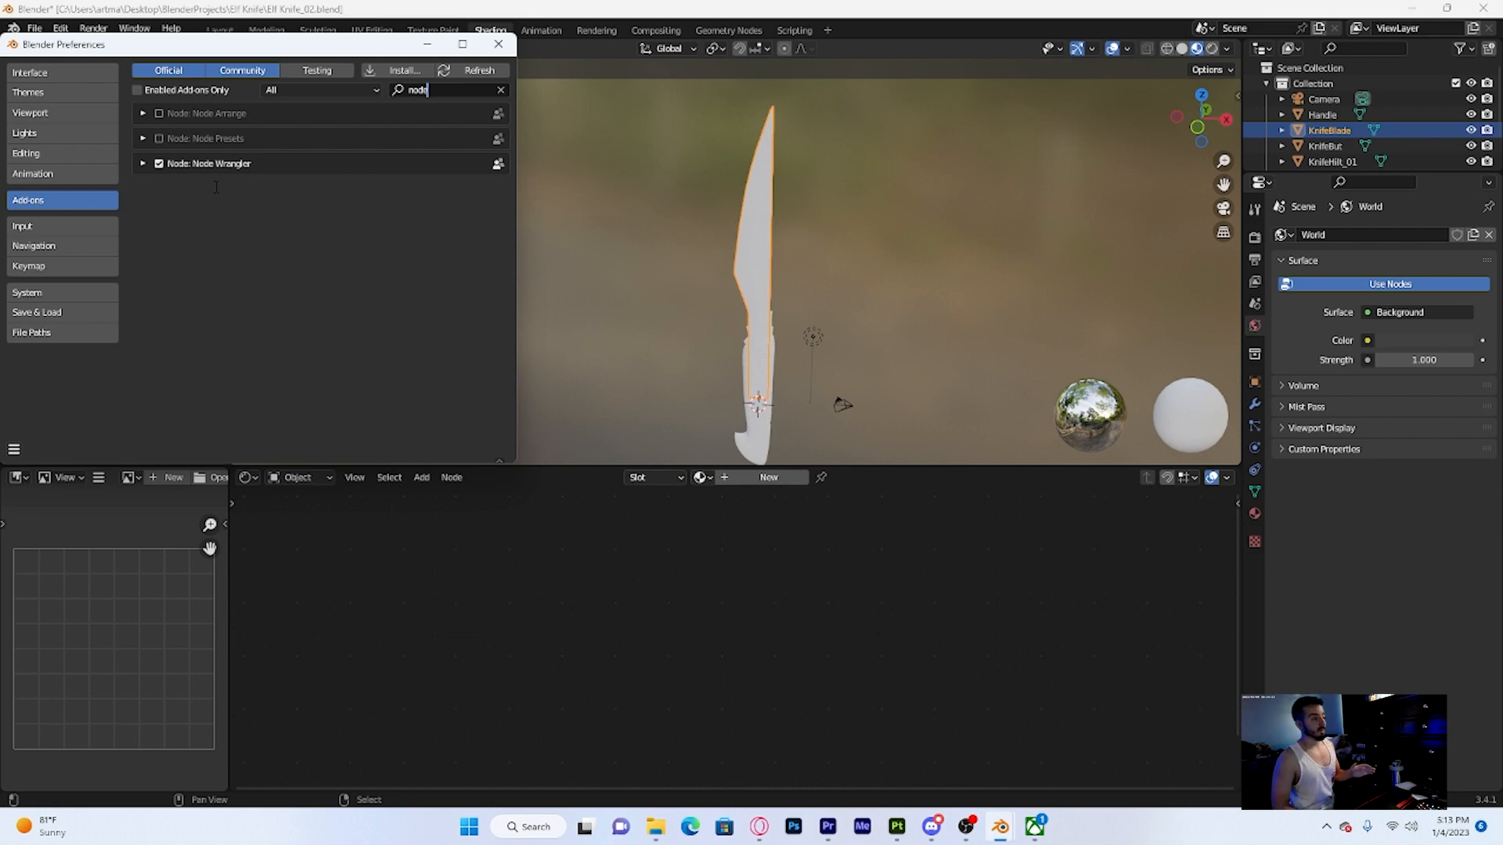
left_click(499, 45)
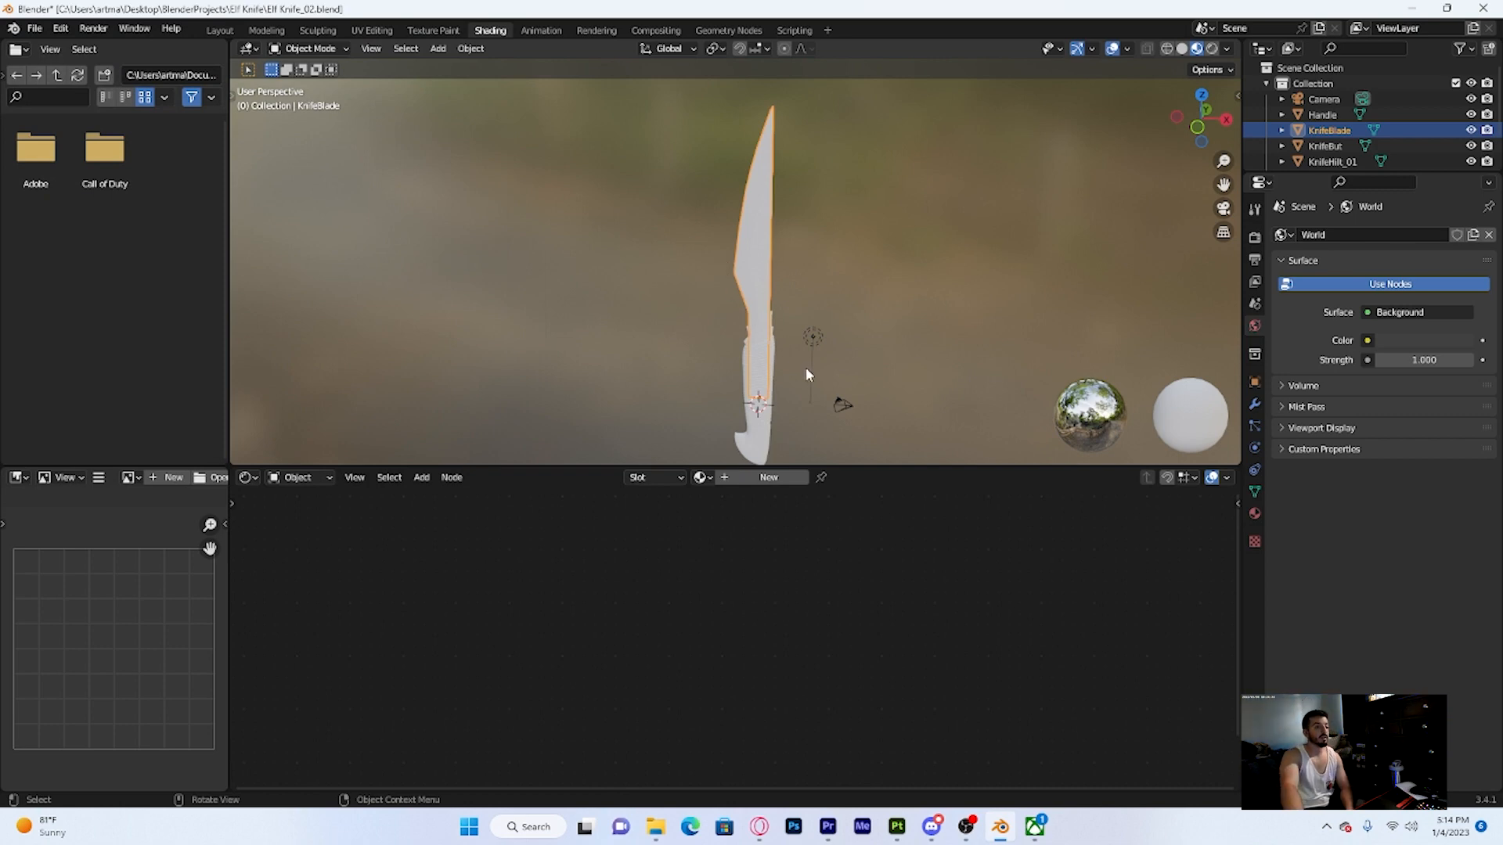
Create a new material for the KnifeBlade object and select its Principled BSDF node
left_click(1255, 514)
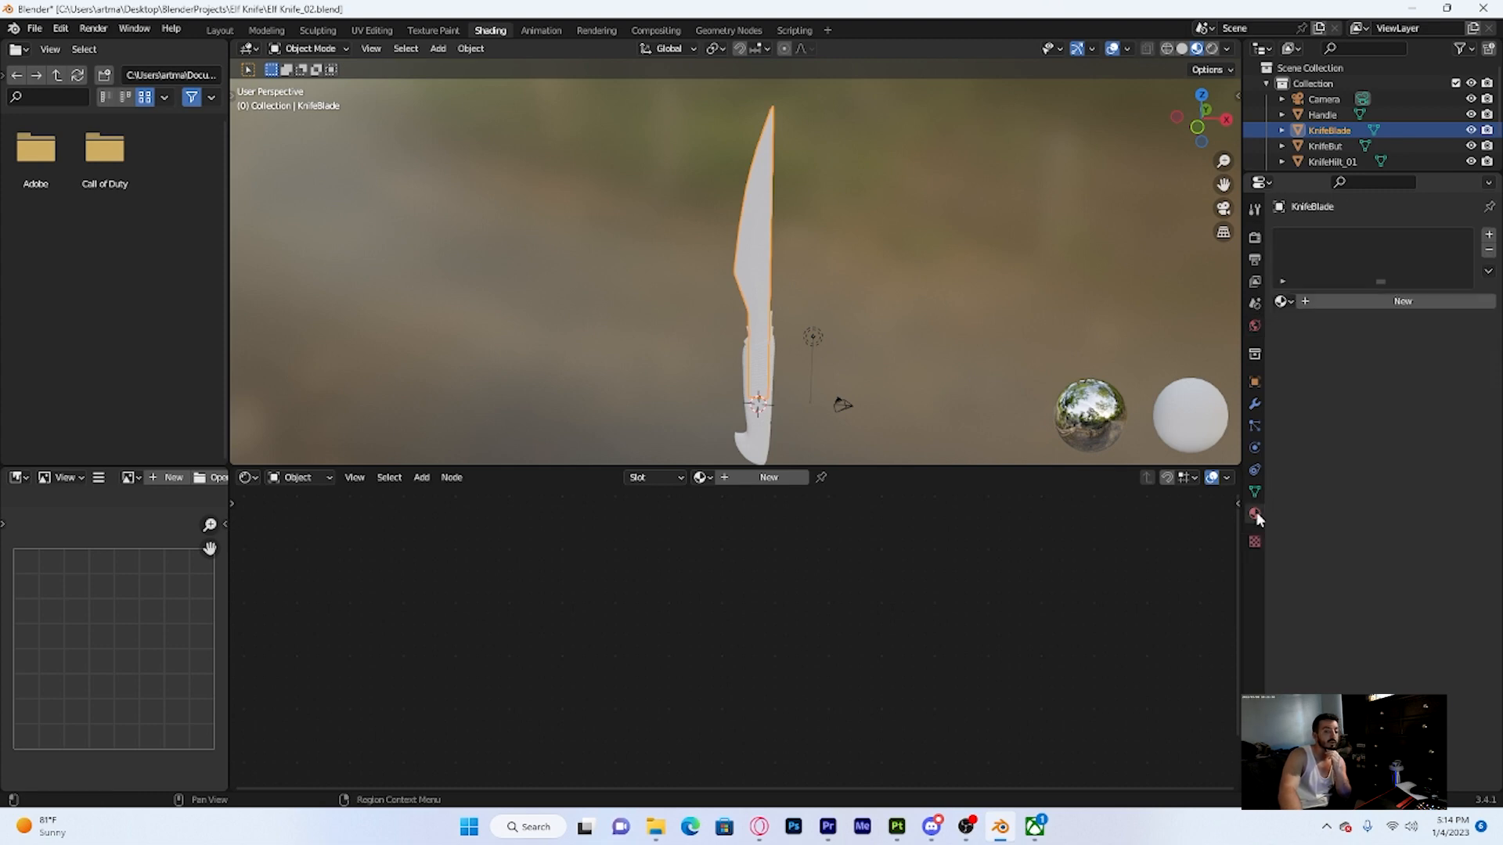
left_click(1382, 301)
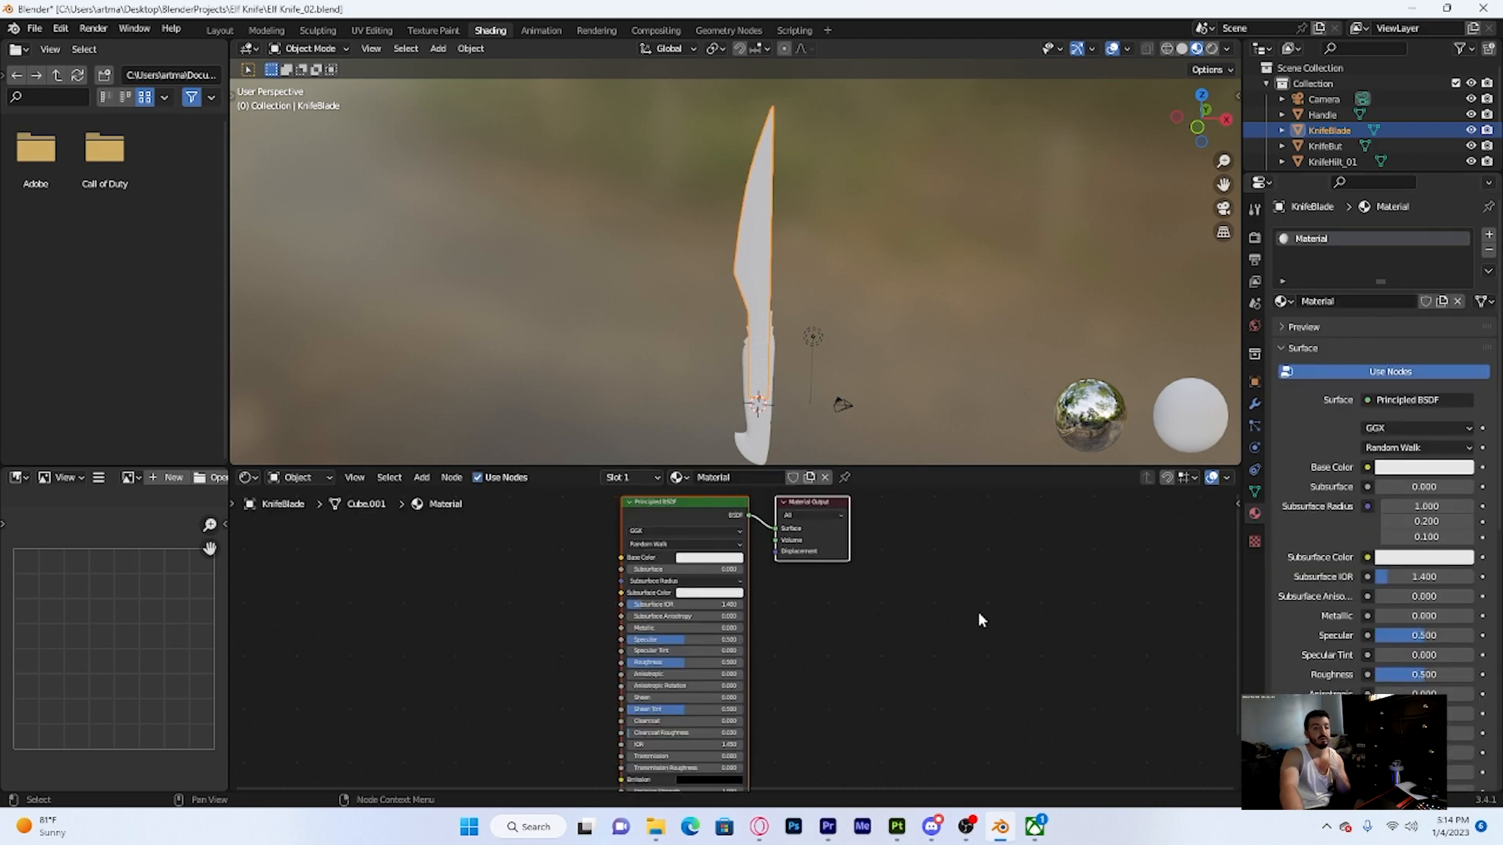
left_click(671, 517)
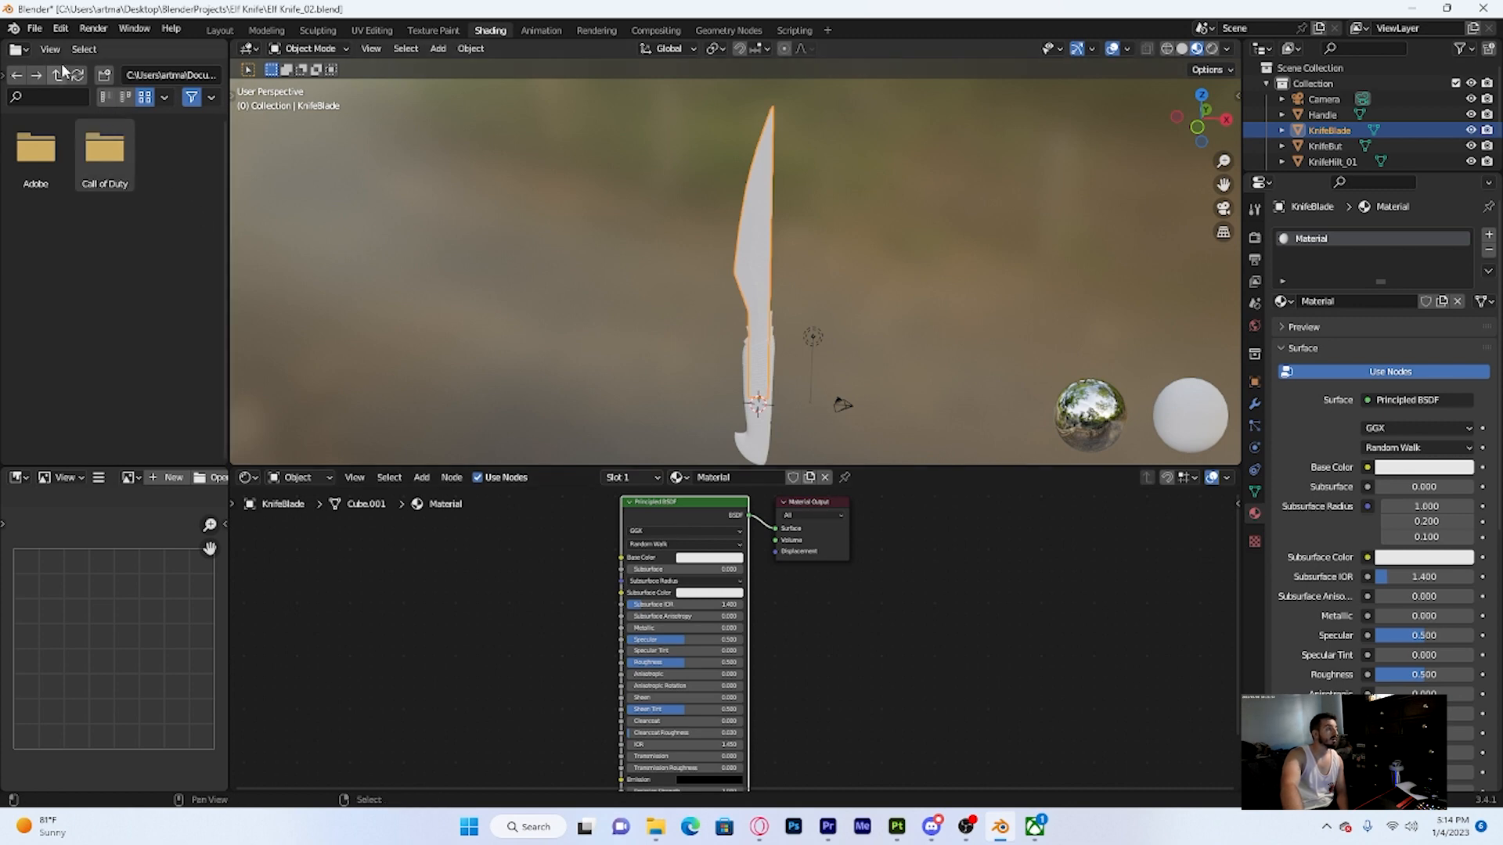
Search the add-ons in the preferences for "node" again to check whether Node Wrangler is enabled
left_click(60, 30)
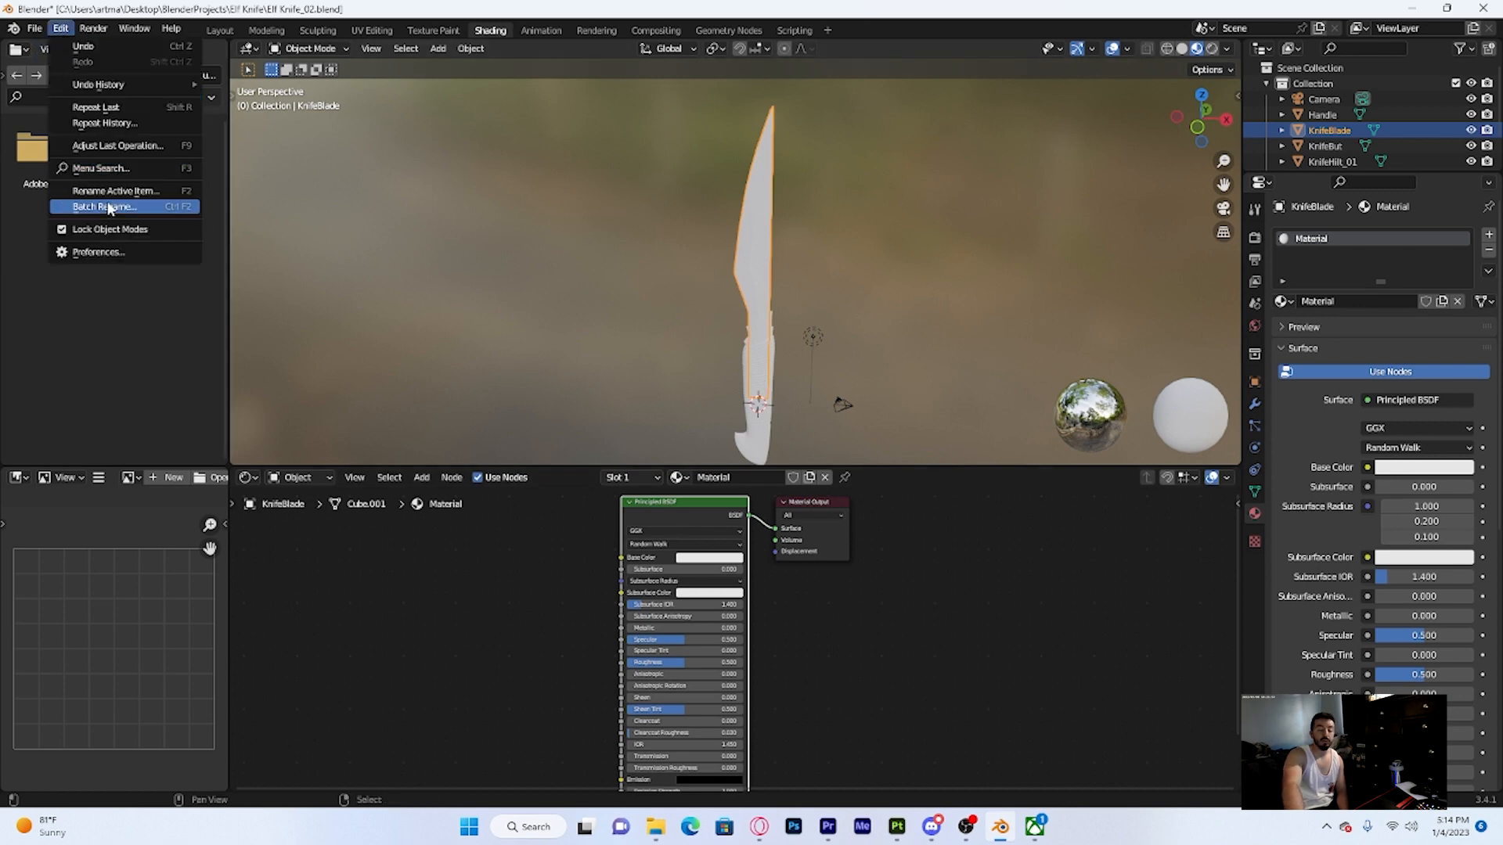
left_click(98, 252)
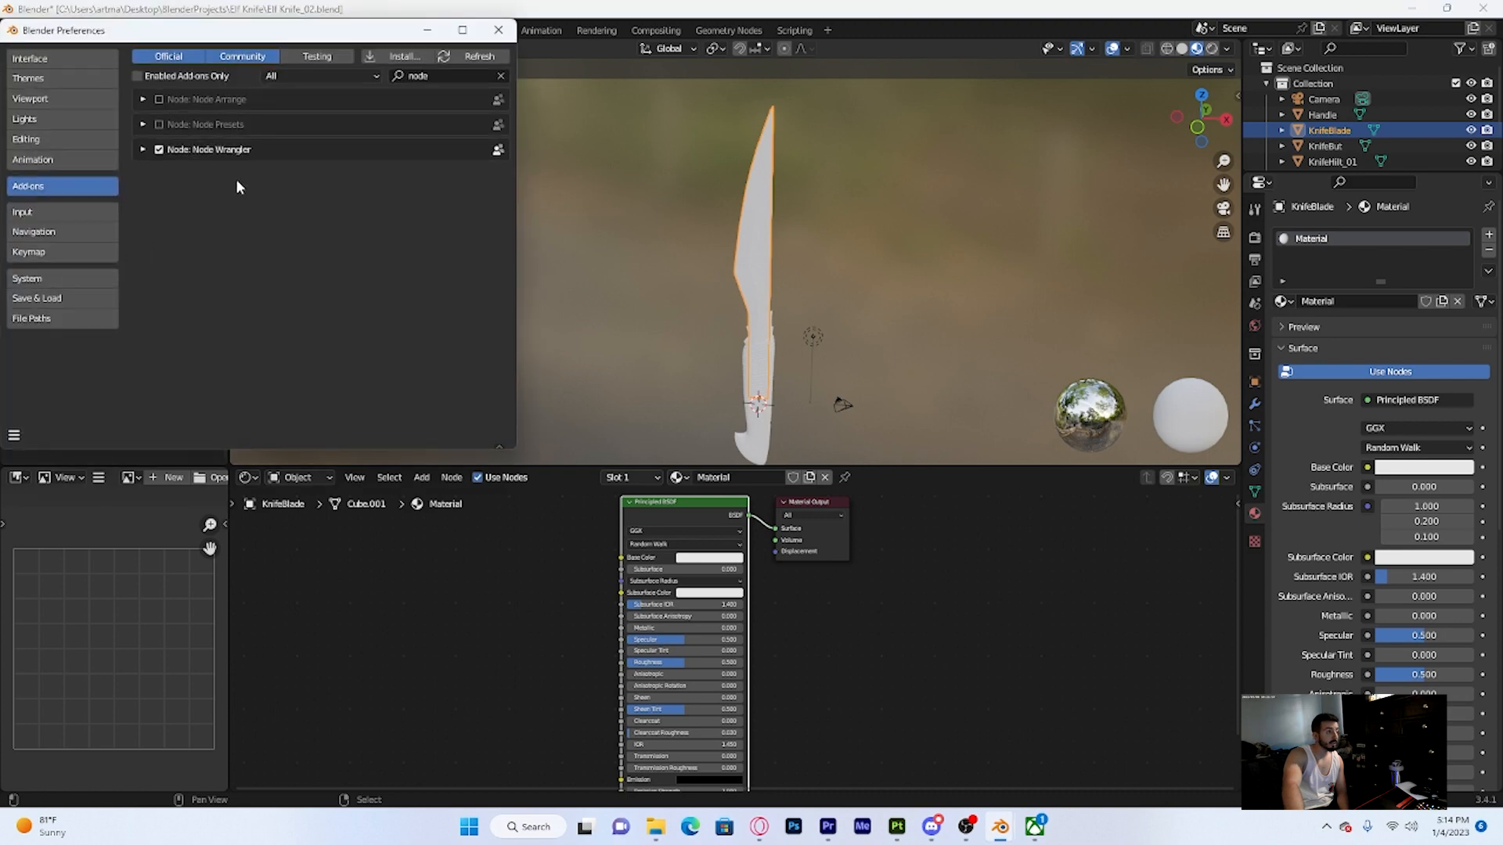
left_click(435, 77)
key("BackSpace")
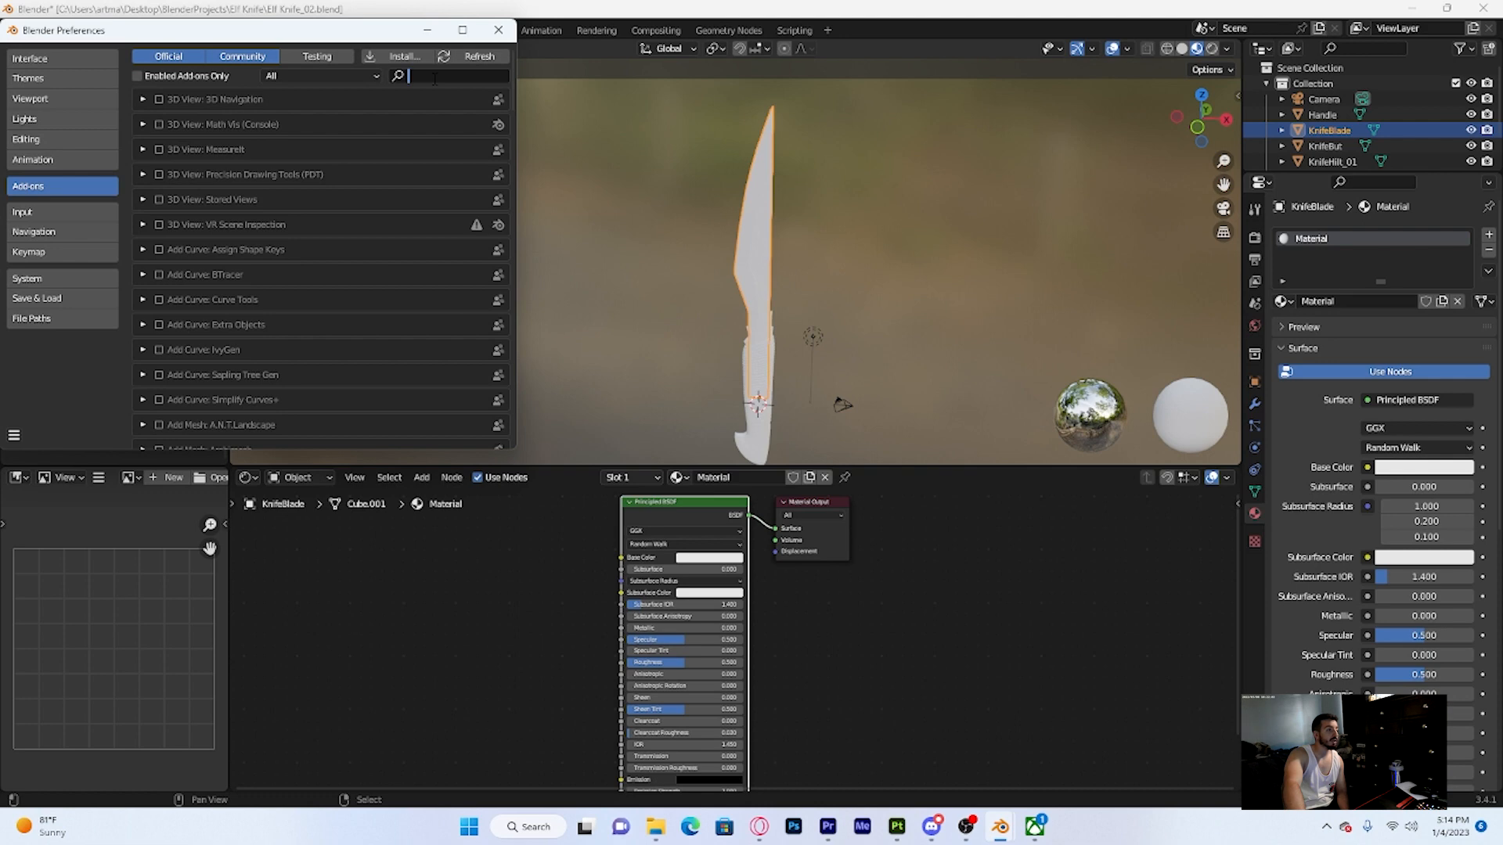
type("node")
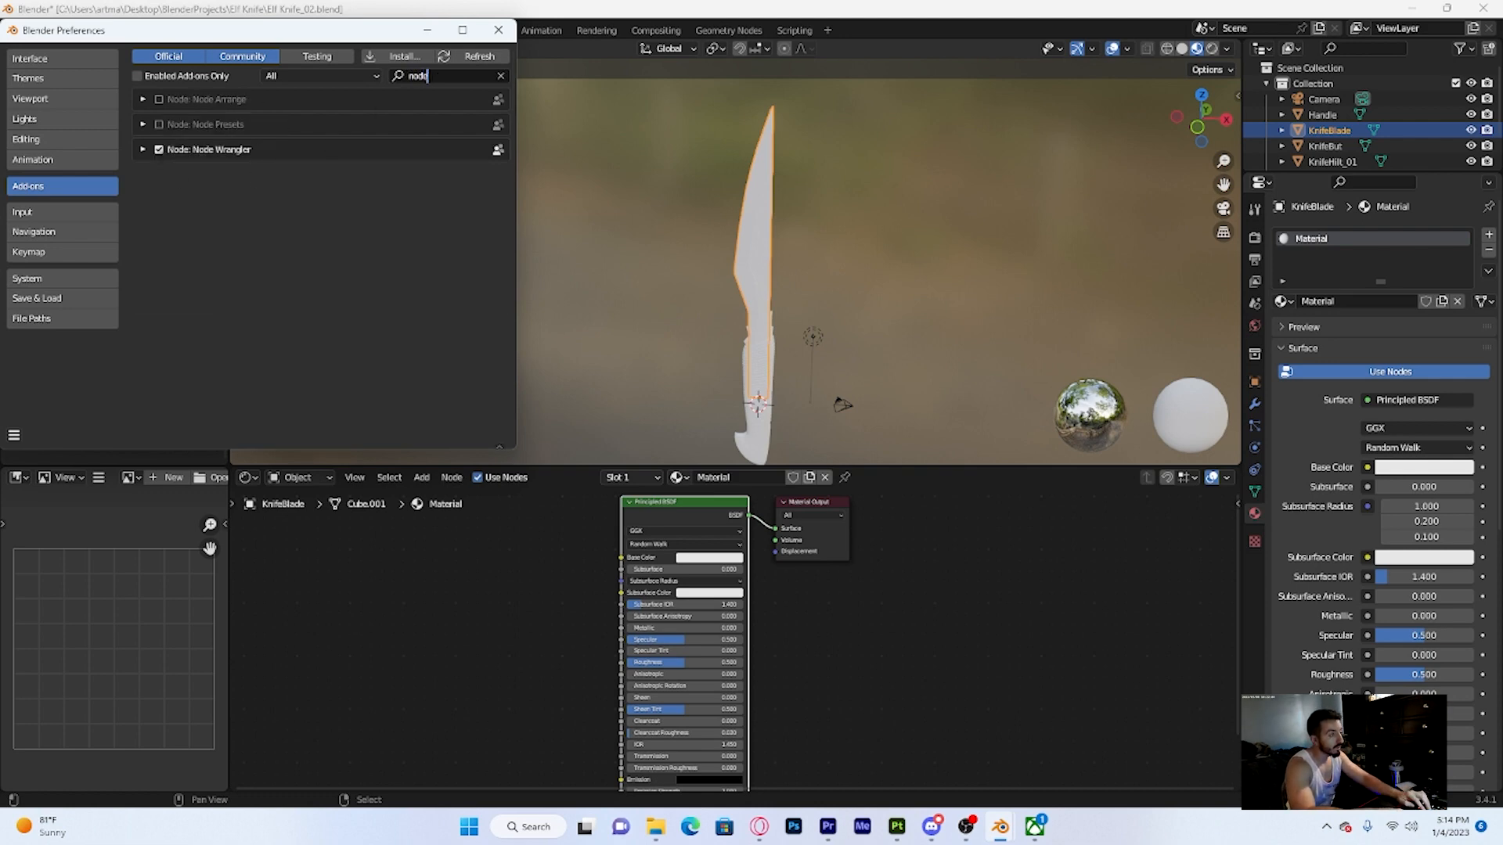
left_click(186, 199)
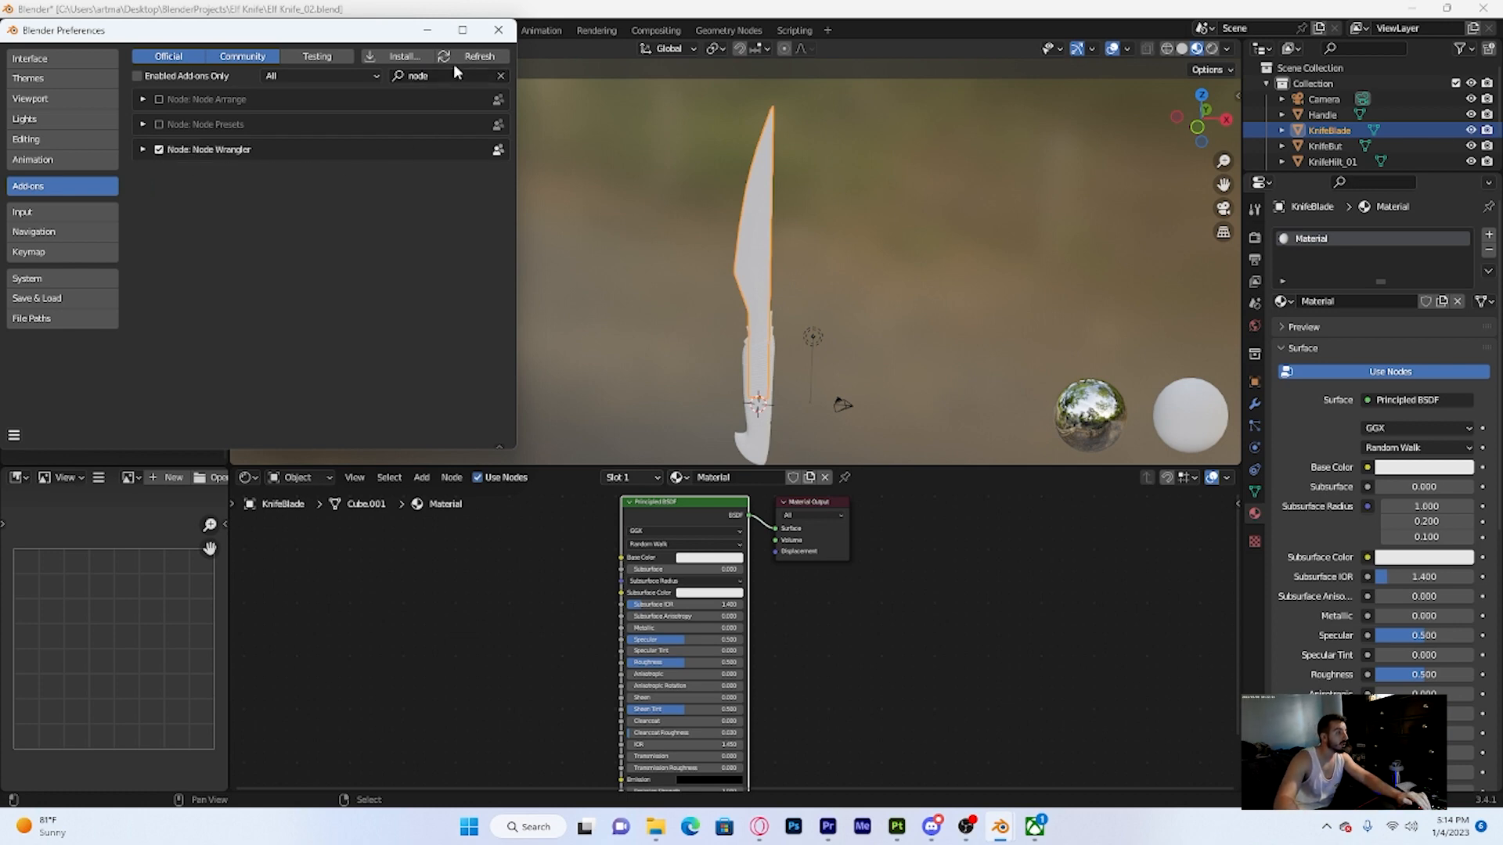
left_click(498, 30)
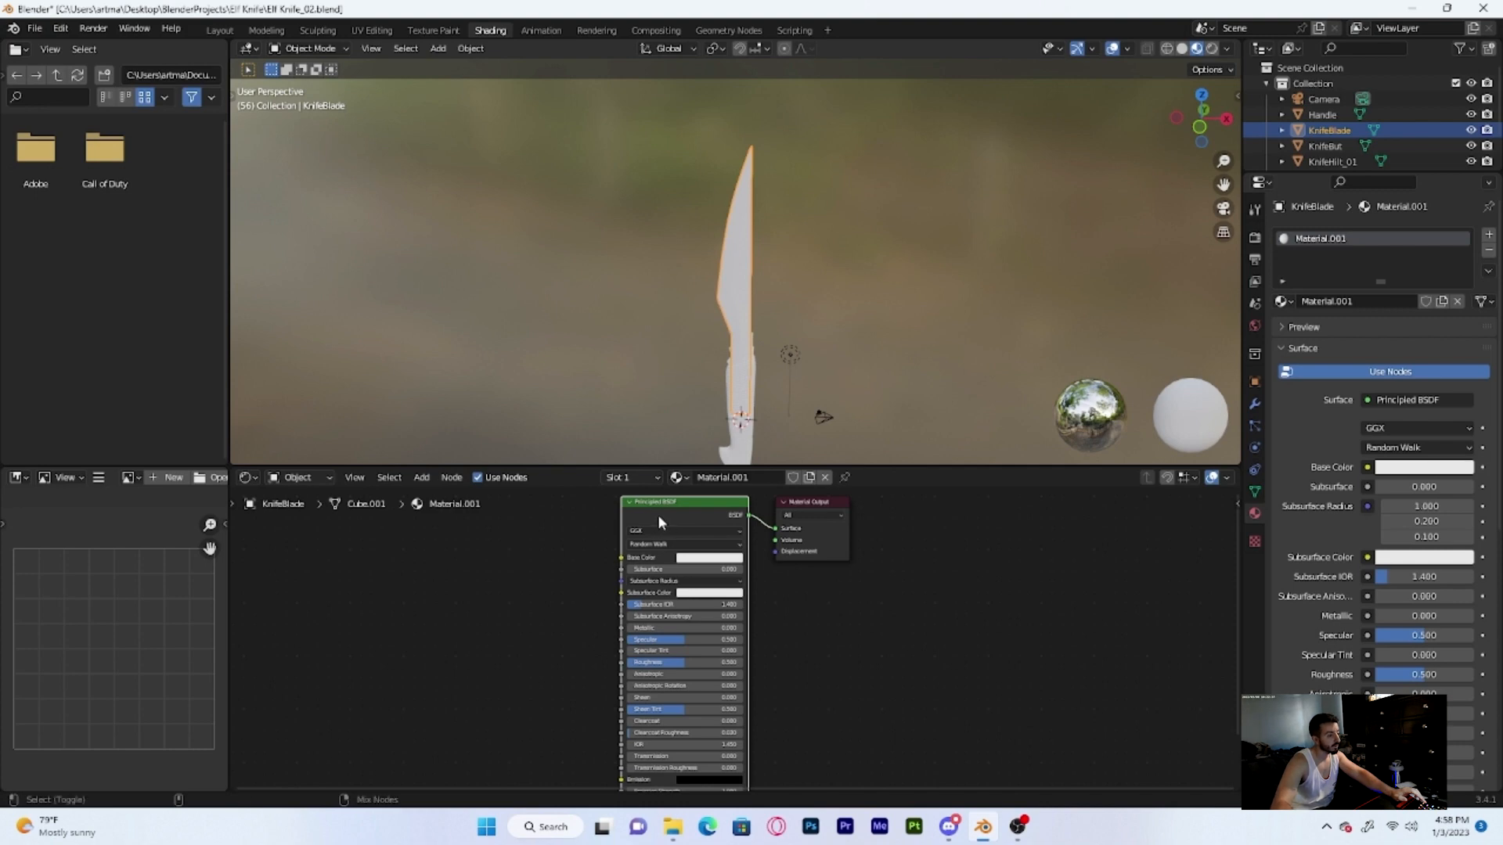
Run Node Wrangler's Principled Texture Setup on the blade material with all six DefaultMaterial images from the BladeText folder
key("ctrl+shift+t")
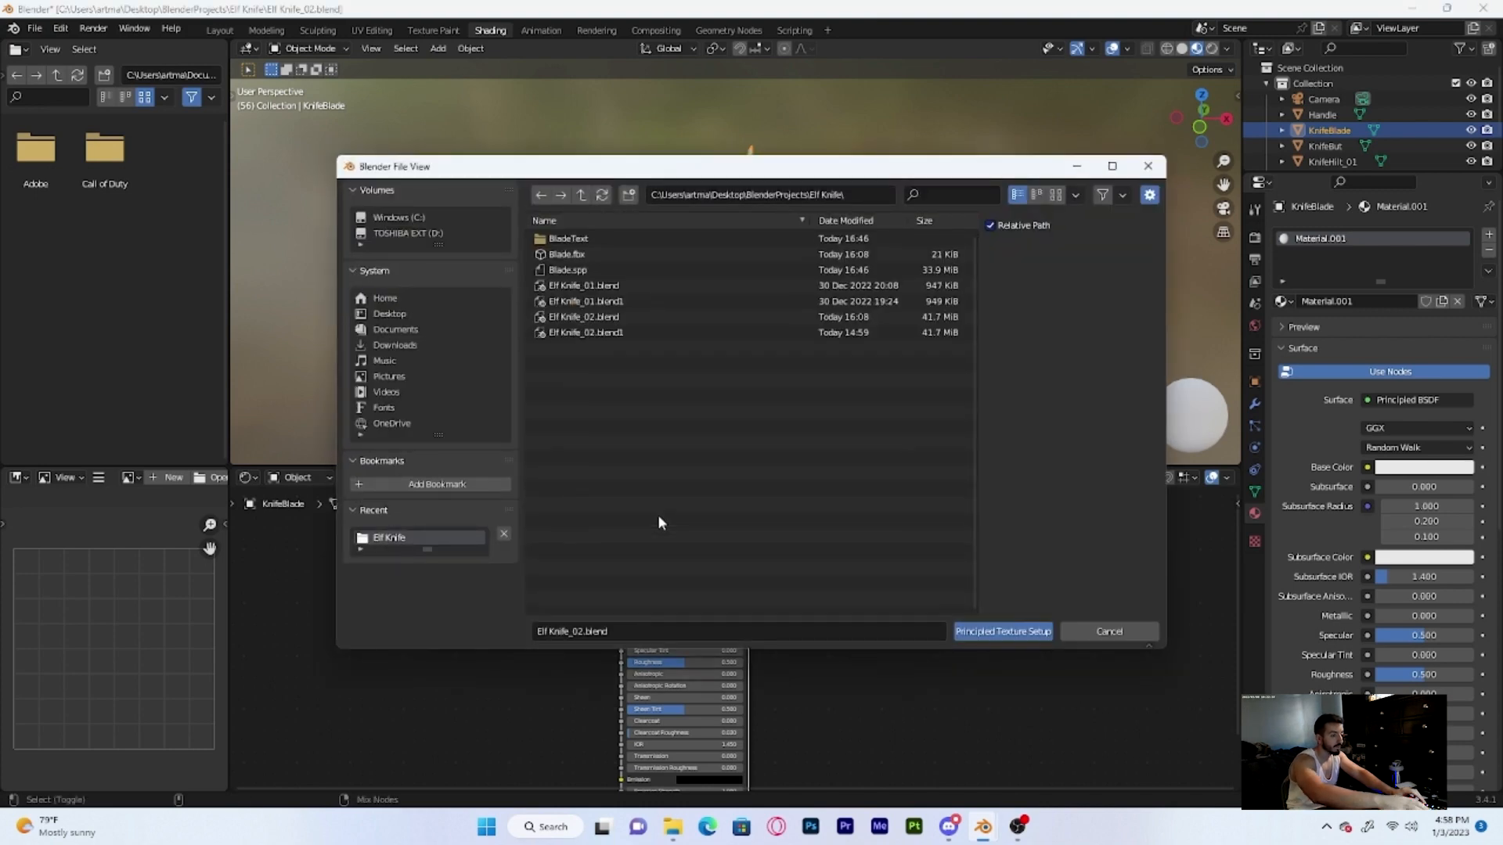
left_click(583, 241)
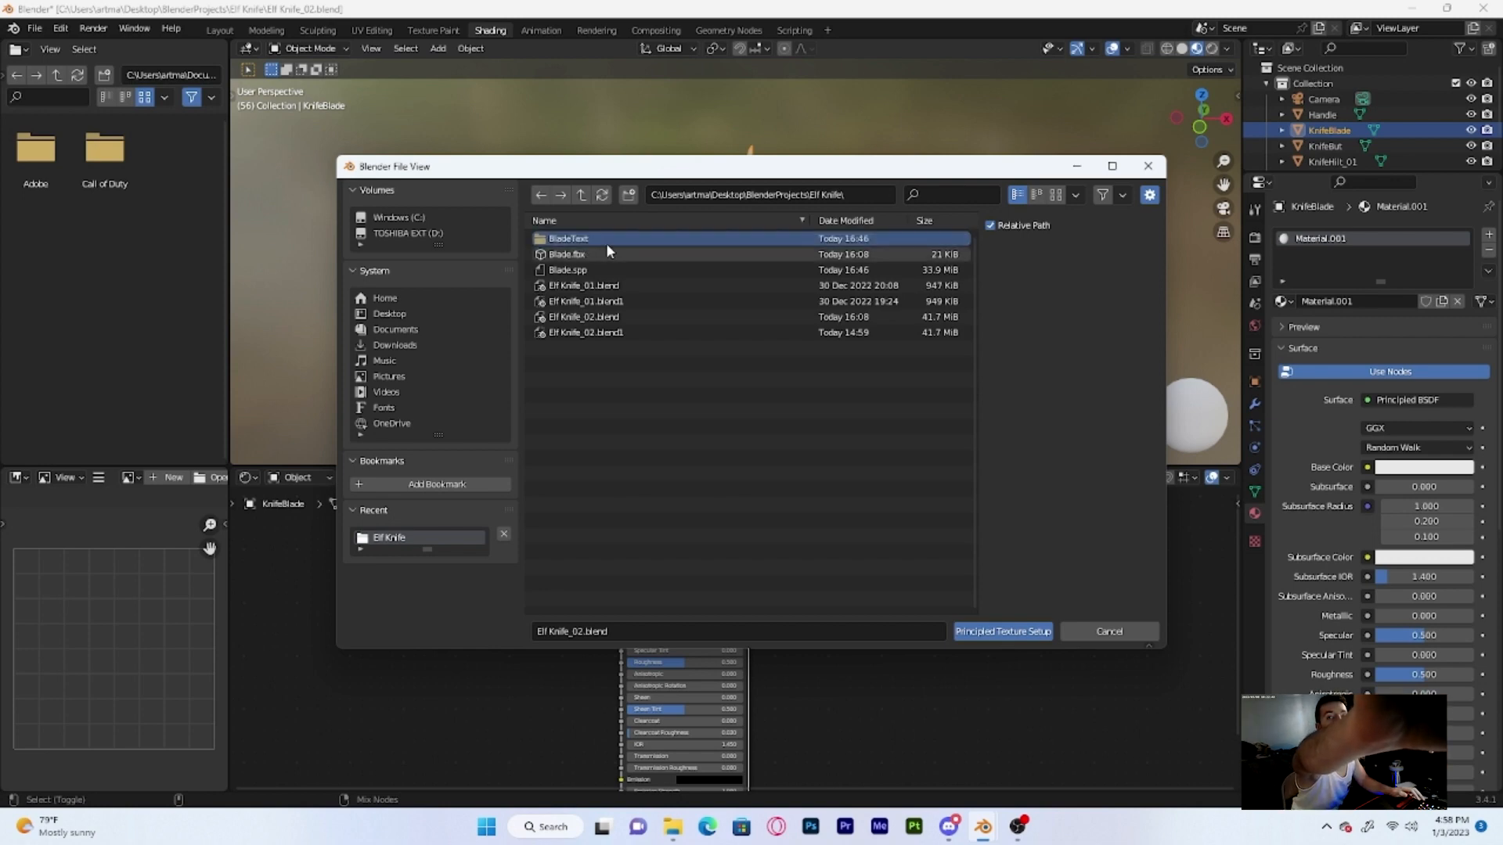
double_click(608, 240)
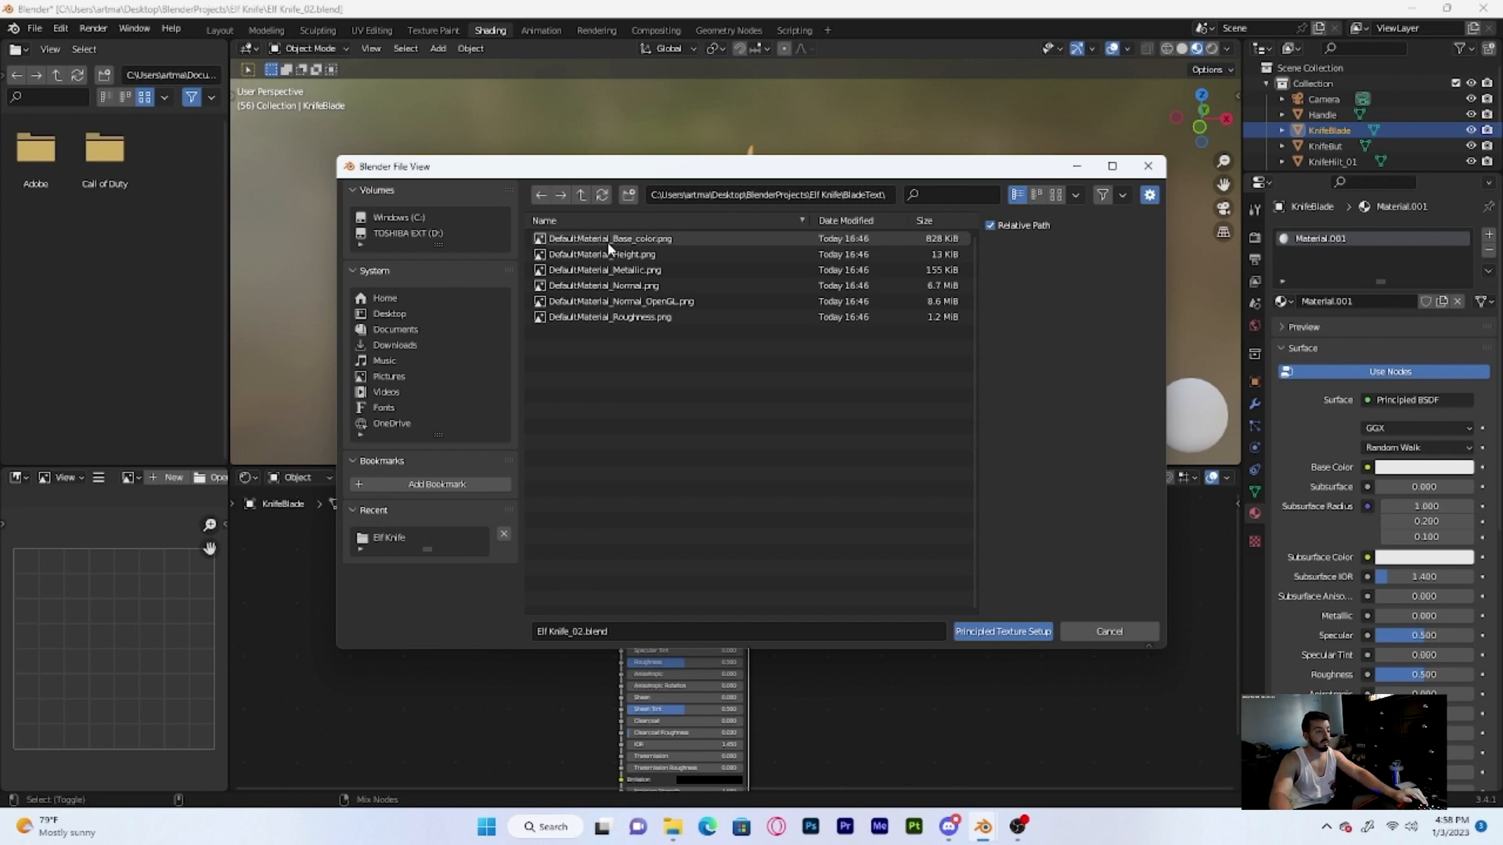
left_click(610, 242)
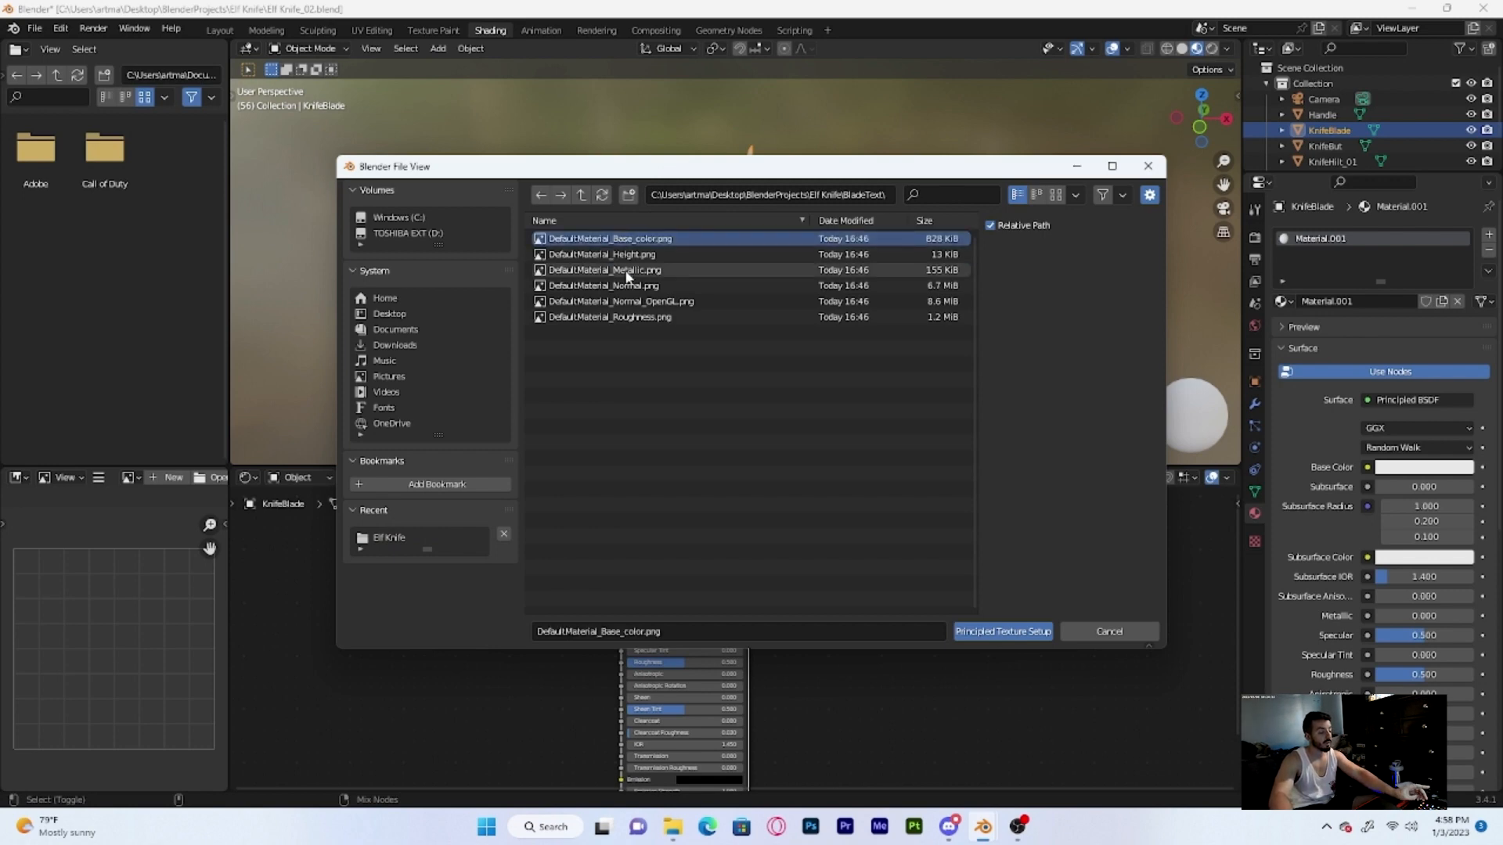
left_click(631, 319, "shift")
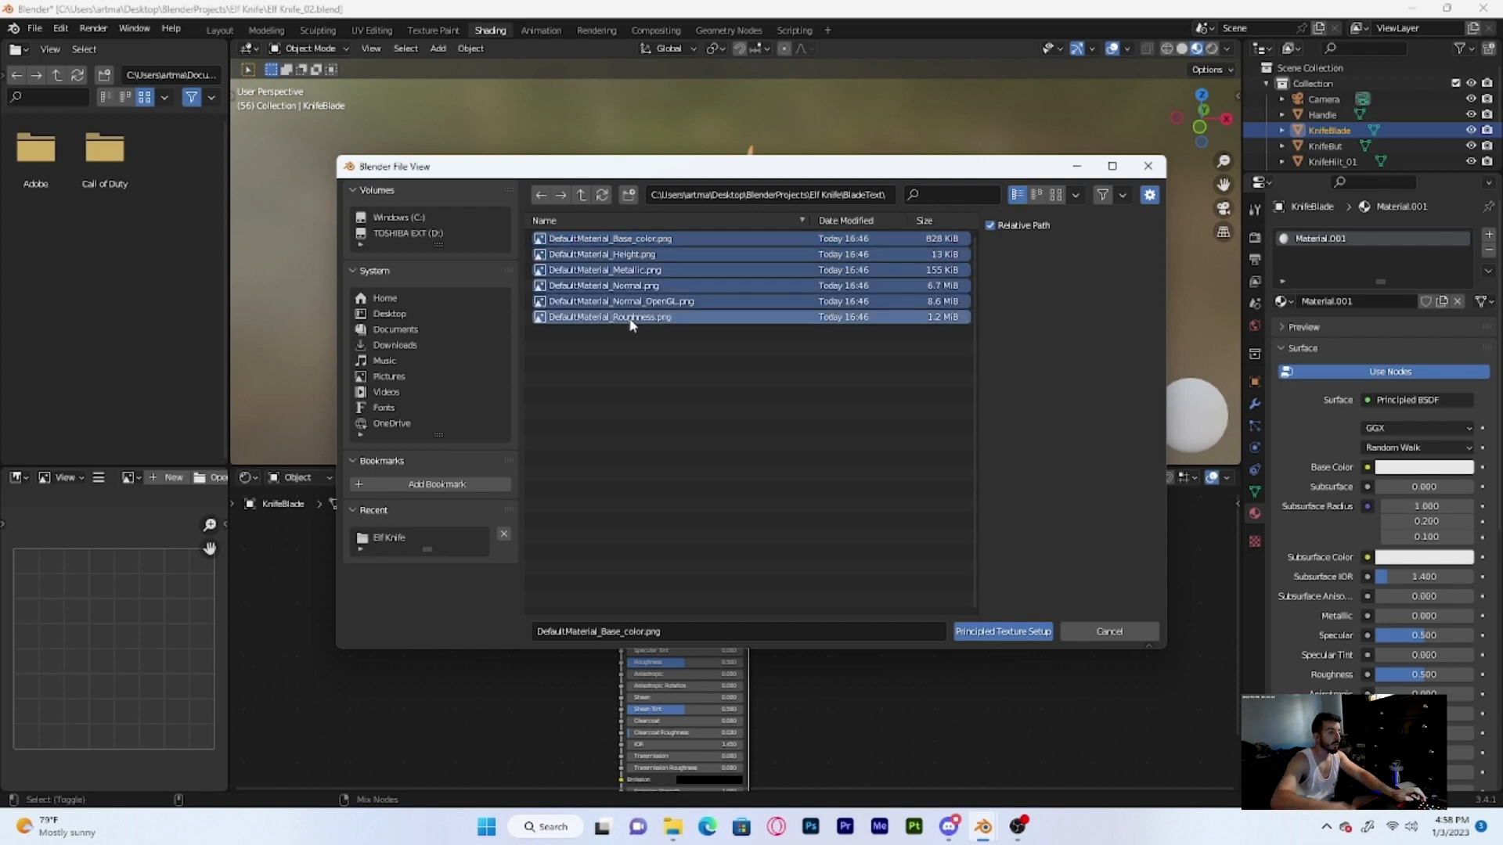
left_click(1003, 631)
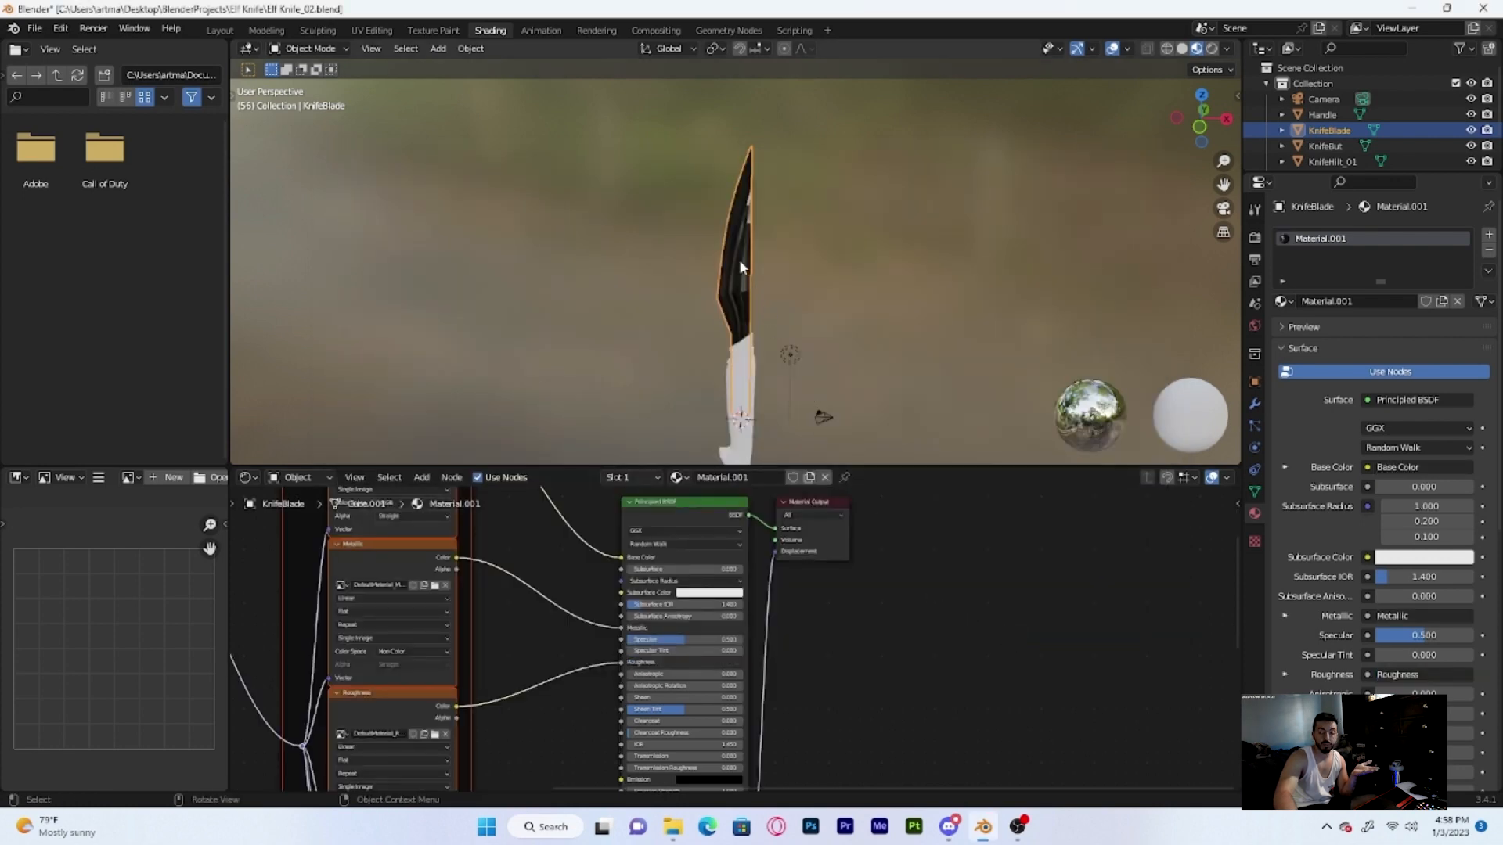
Examine the textured blade from both sides and up close, with the object deselected
scroll(737, 257, "up", 5)
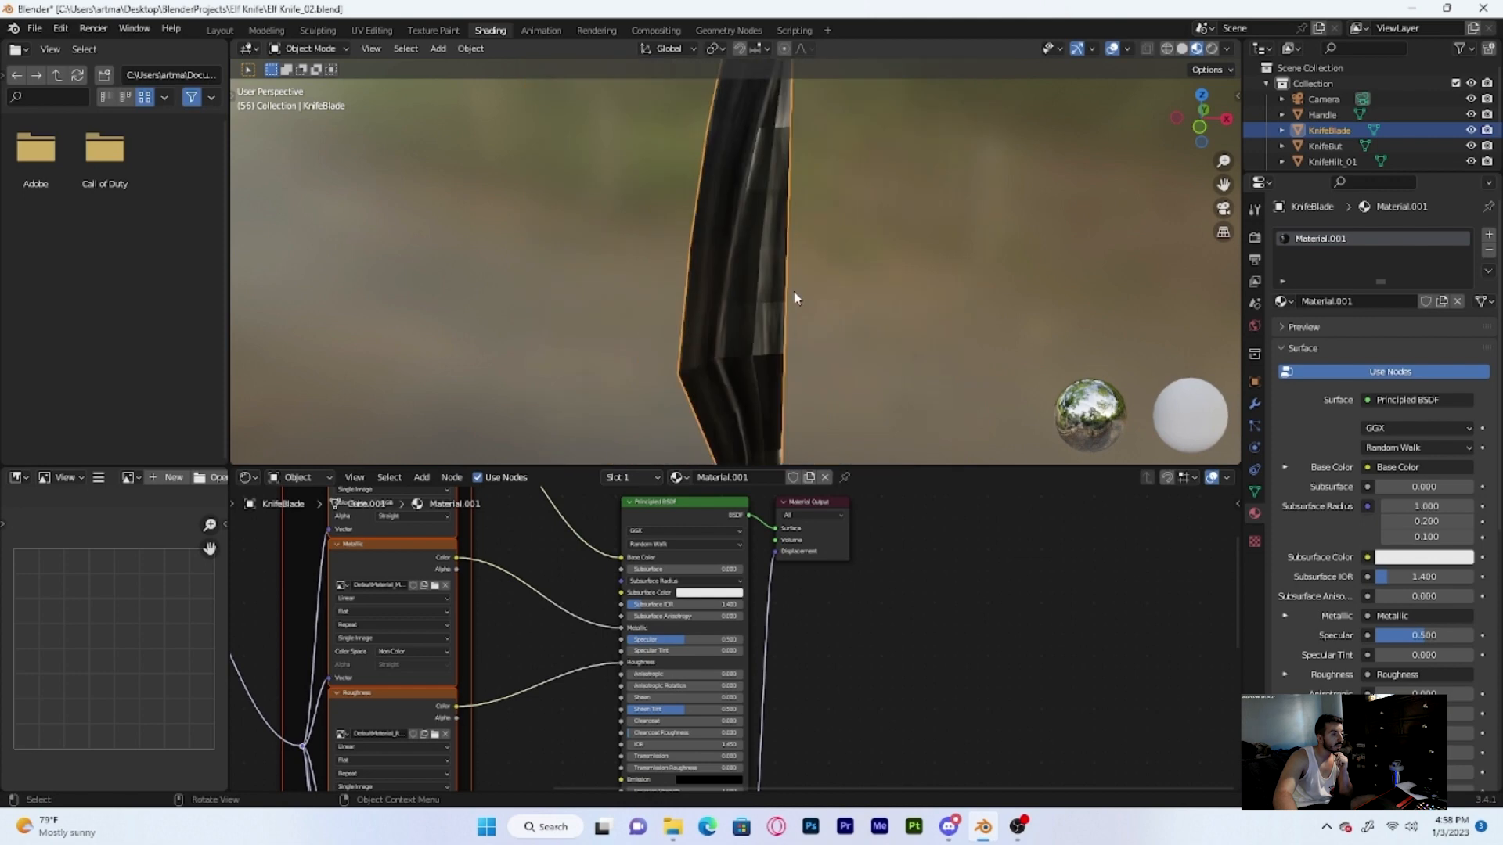
scroll(793, 290, "down", 3)
middle_click_drag(794, 290, 1058, 245)
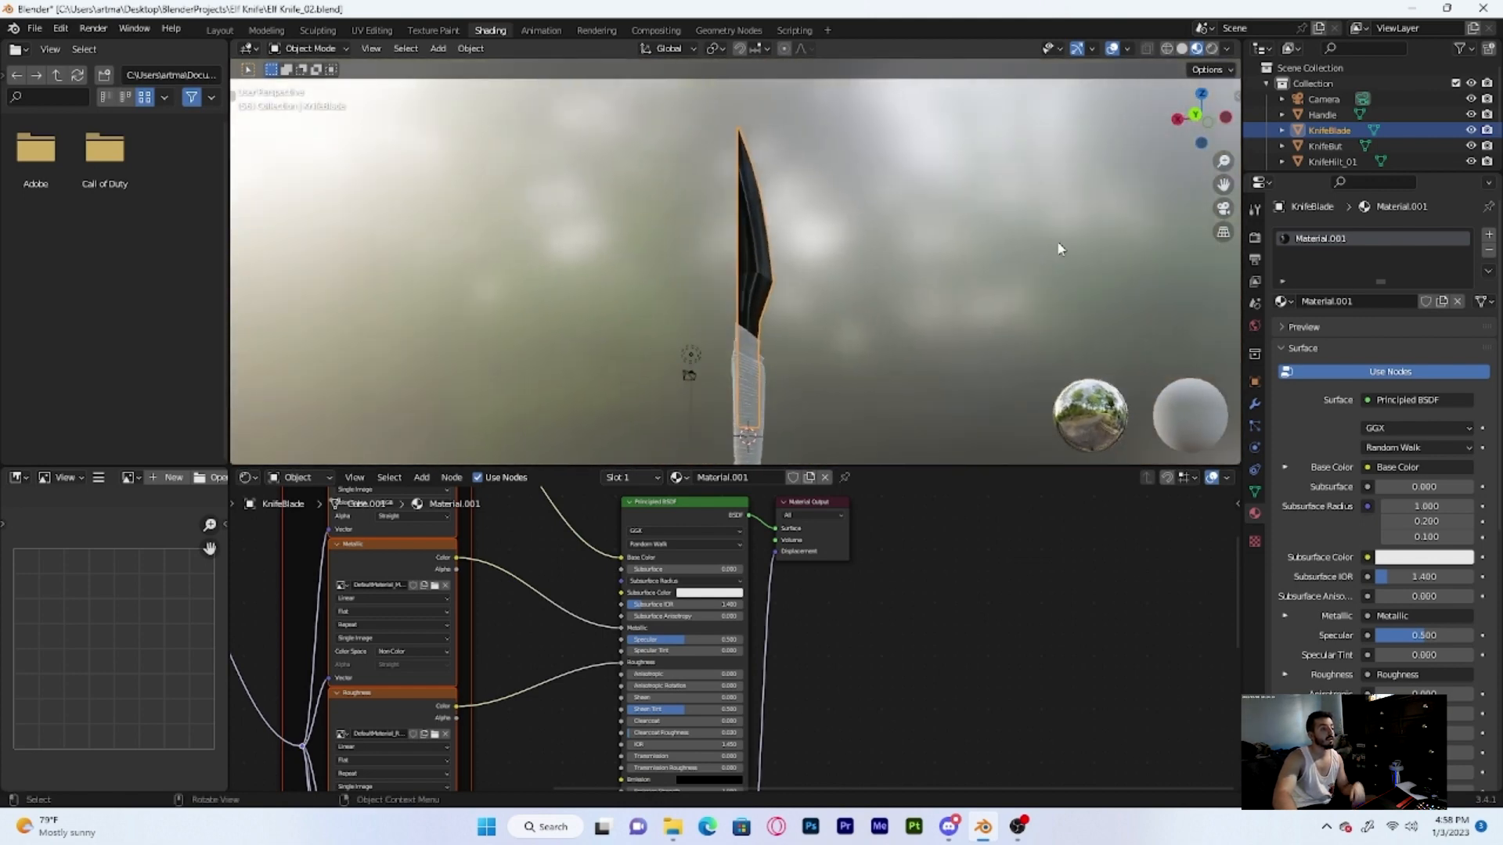
scroll(945, 286, "up", 6)
scroll(943, 287, "down", 3)
middle_click_drag(944, 287, 732, 321)
middle_click_drag(731, 321, 631, 344)
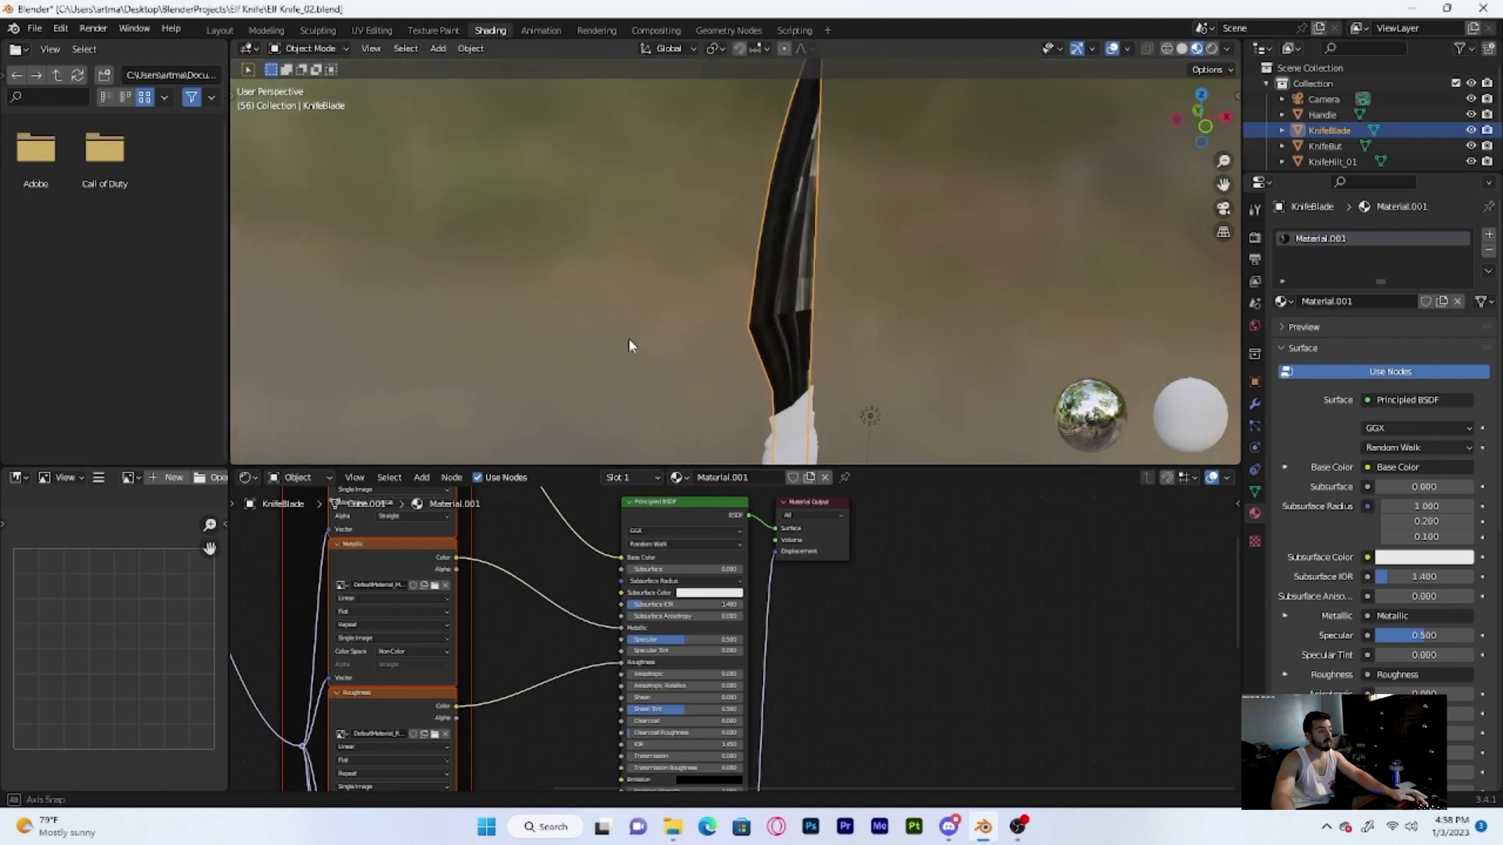
left_click(682, 312)
scroll(783, 304, "down", 3)
mouse_move(812, 306)
middle_mouse_down()
mouse_move(513, 302)
mouse_move(815, 296)
mouse_move(791, 291)
middle_mouse_up()
scroll(798, 301, "up", 6)
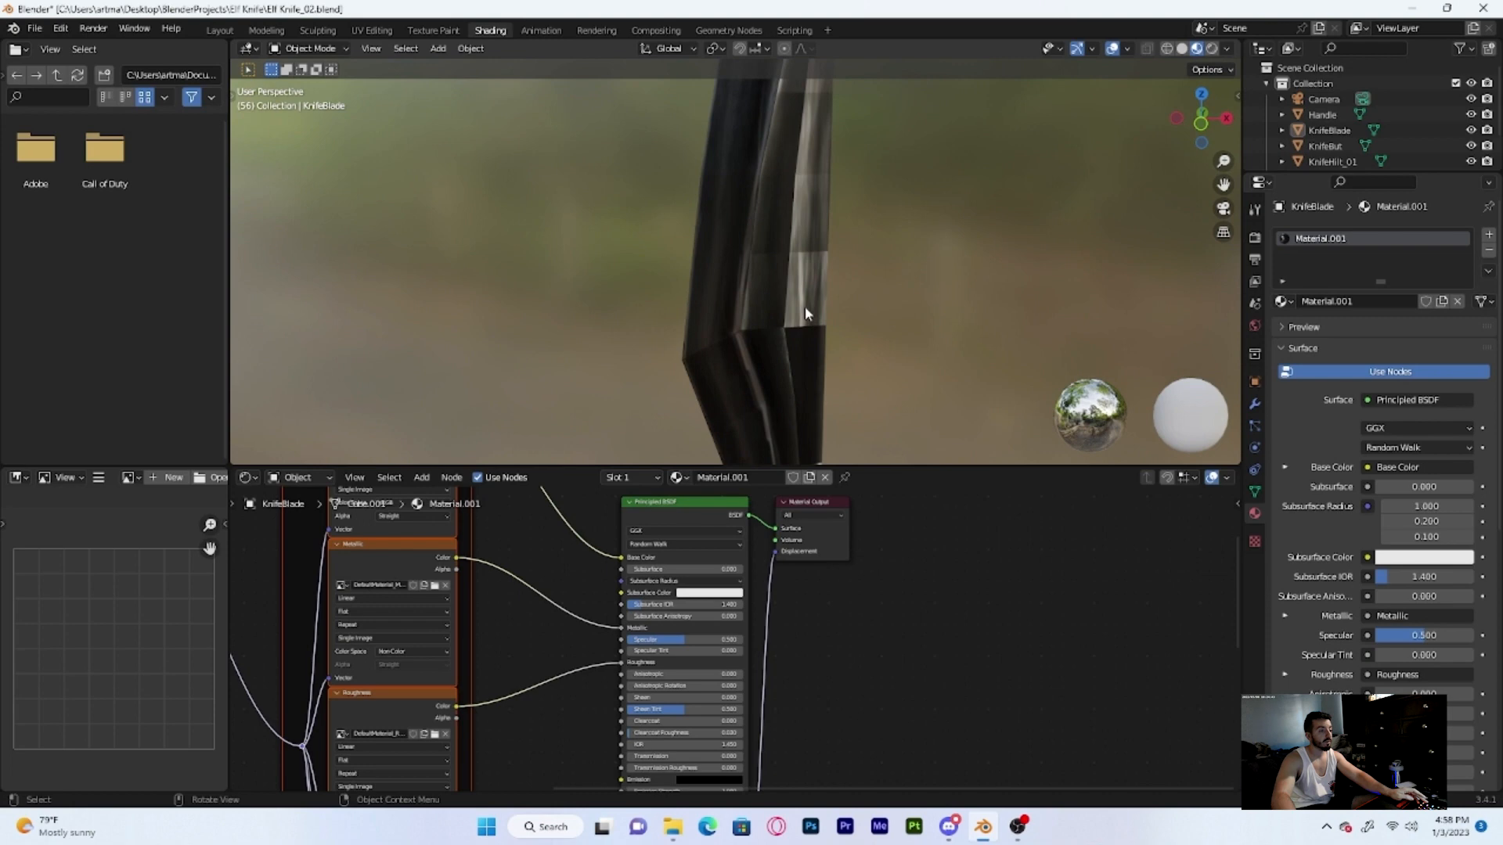
scroll(805, 307, "down", 8)
scroll(799, 324, "up", 2)
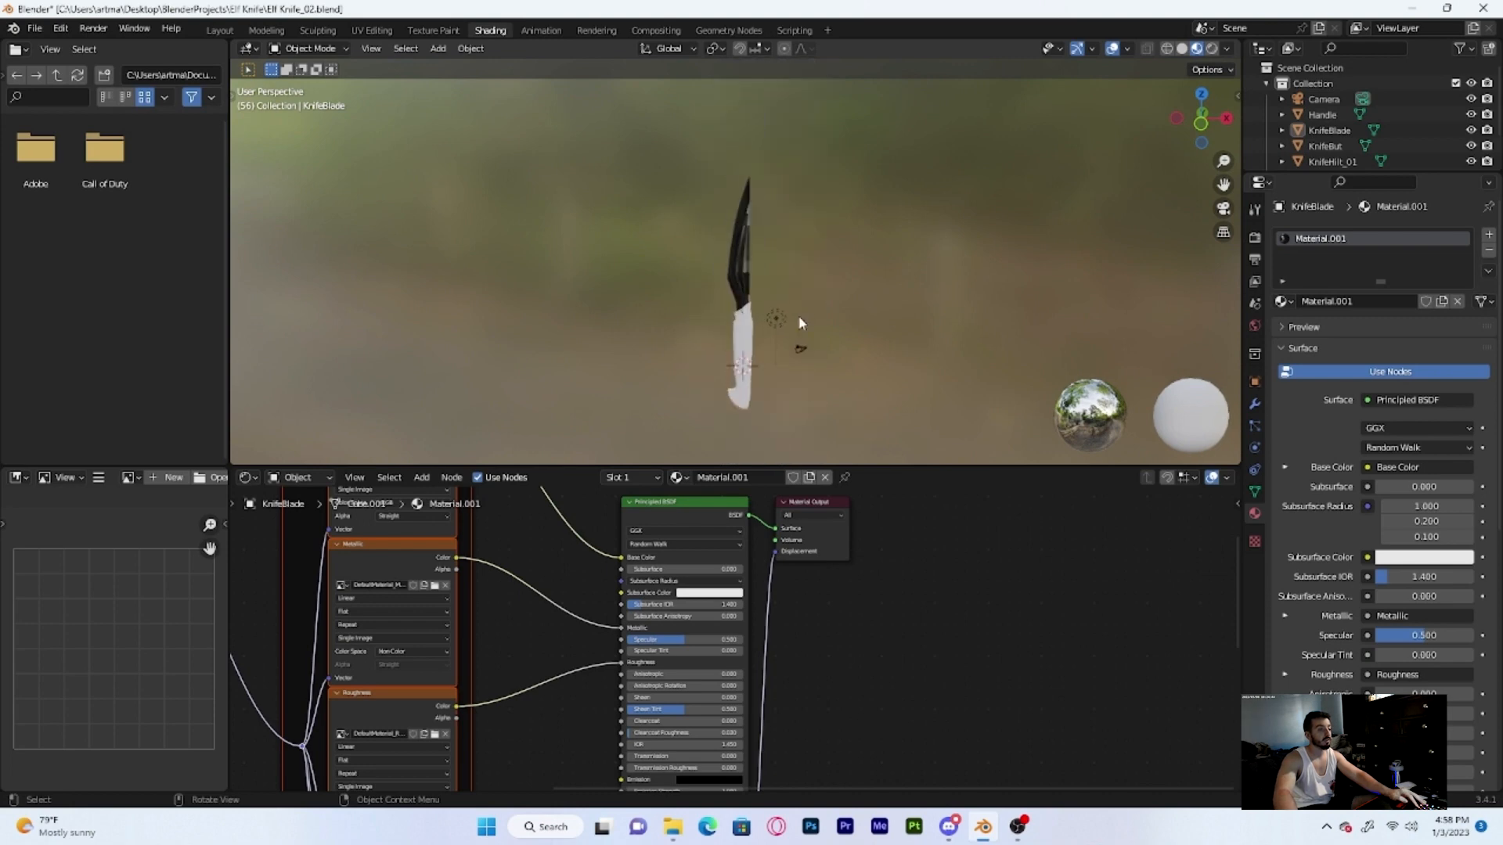
Show the knife with rendered shading in the Layout workspace and inspect both sides of the blade
left_click(220, 30)
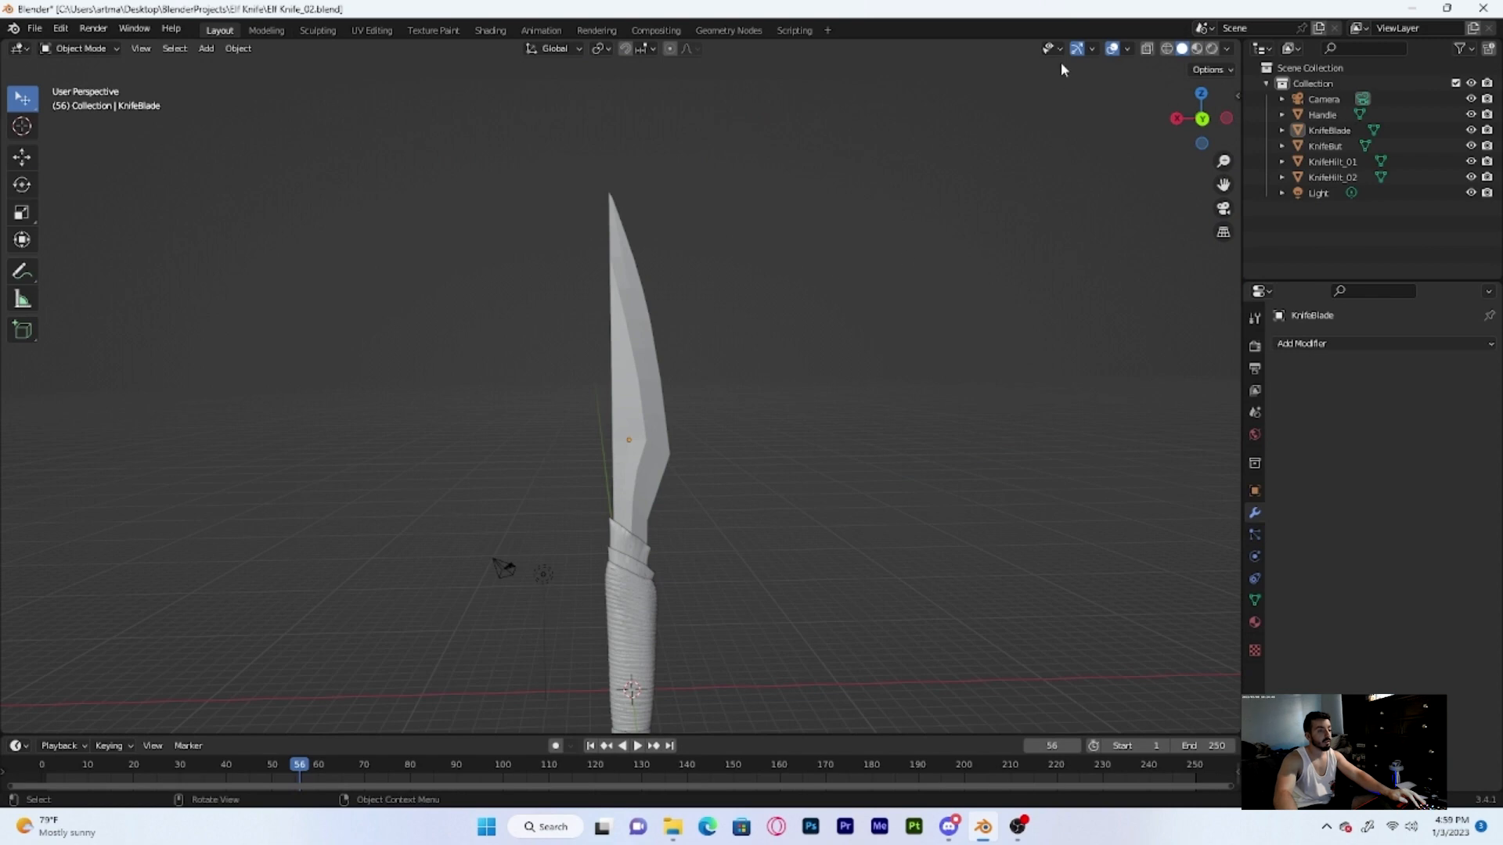
left_click(1212, 49)
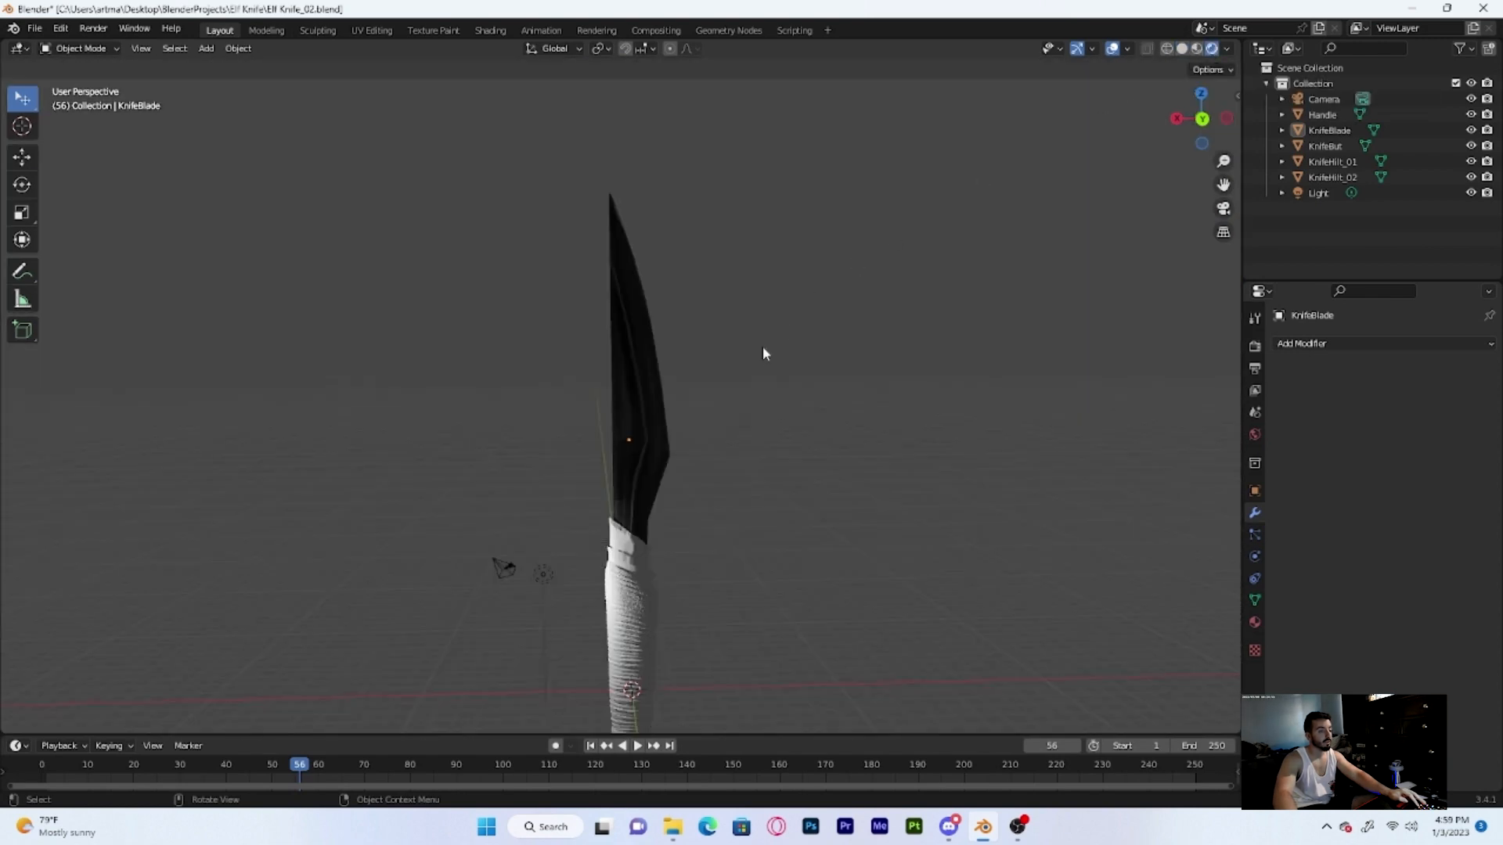
middle_click_drag(758, 350, 408, 346)
scroll(669, 390, "up", 7)
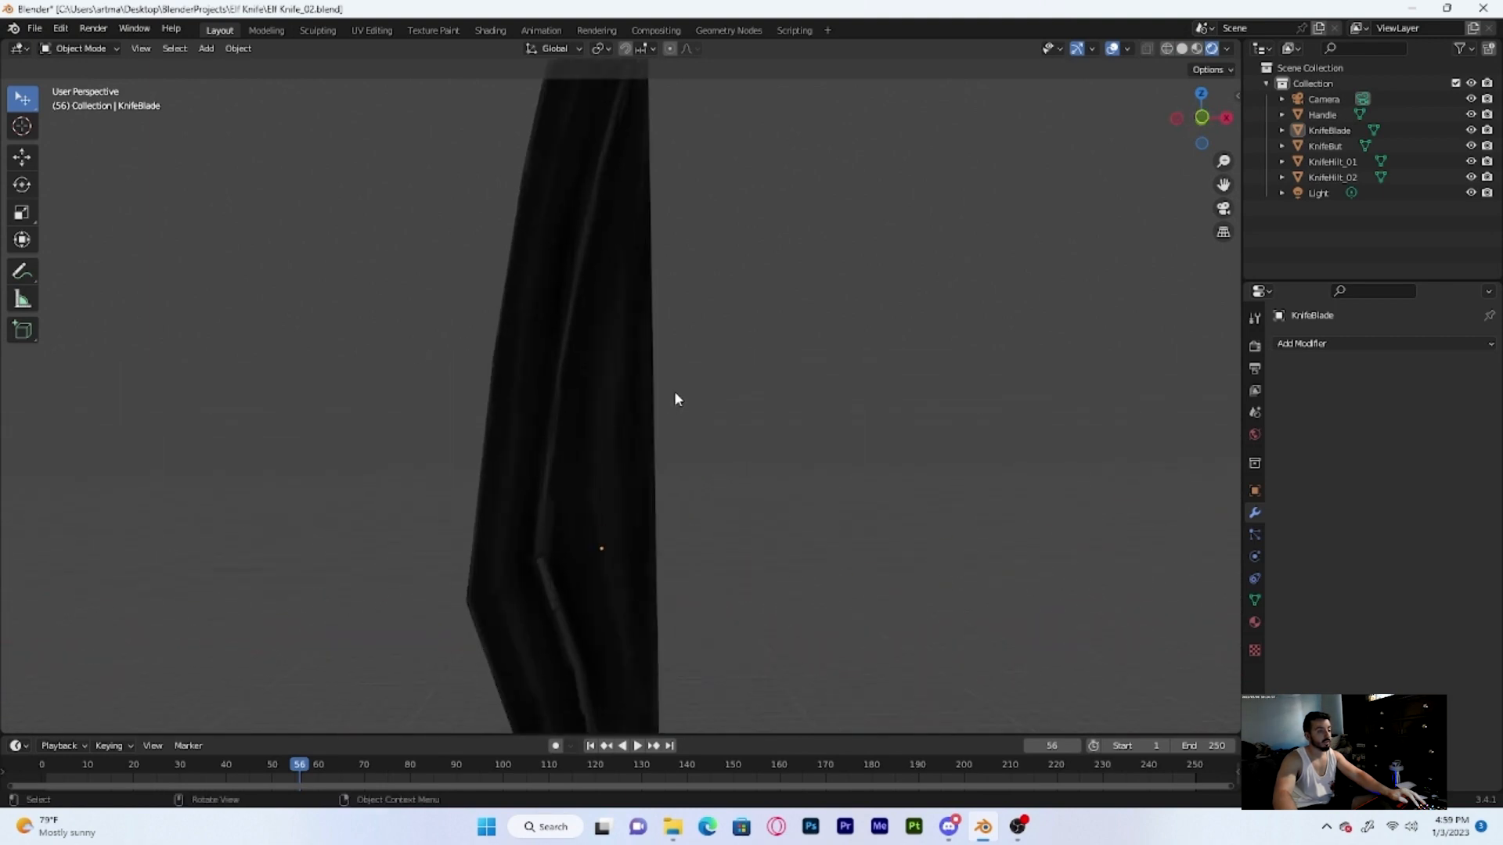
scroll(674, 389, "down", 5)
scroll(675, 388, "down", 2)
middle_click_drag(675, 383, 1013, 406)
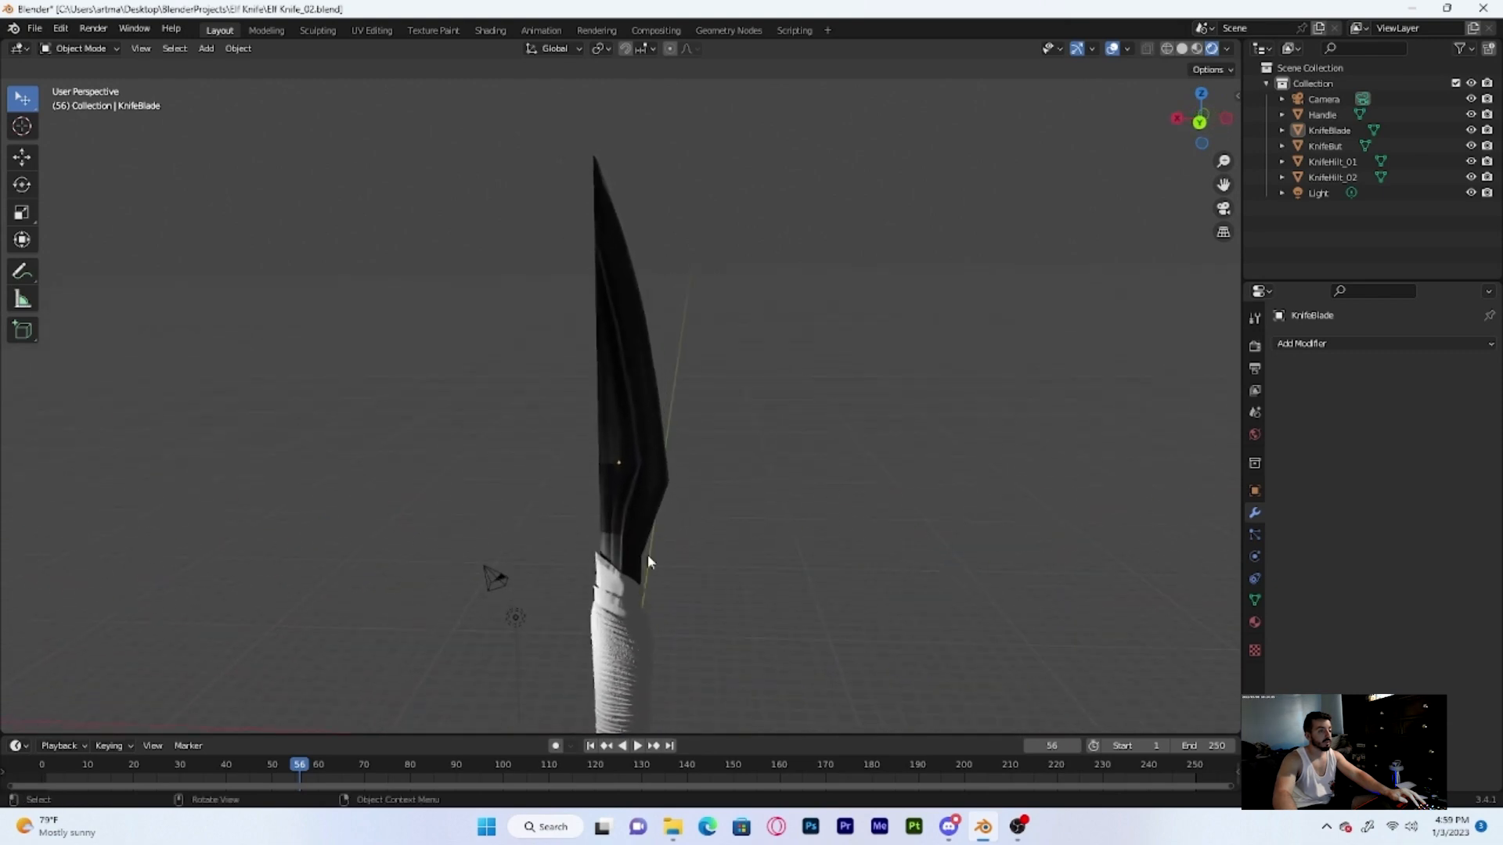
Move the light up beside the blade and across to its other side, to about X -5.3 m, Y 14.7 m, Z 15.4 m
left_click(520, 609)
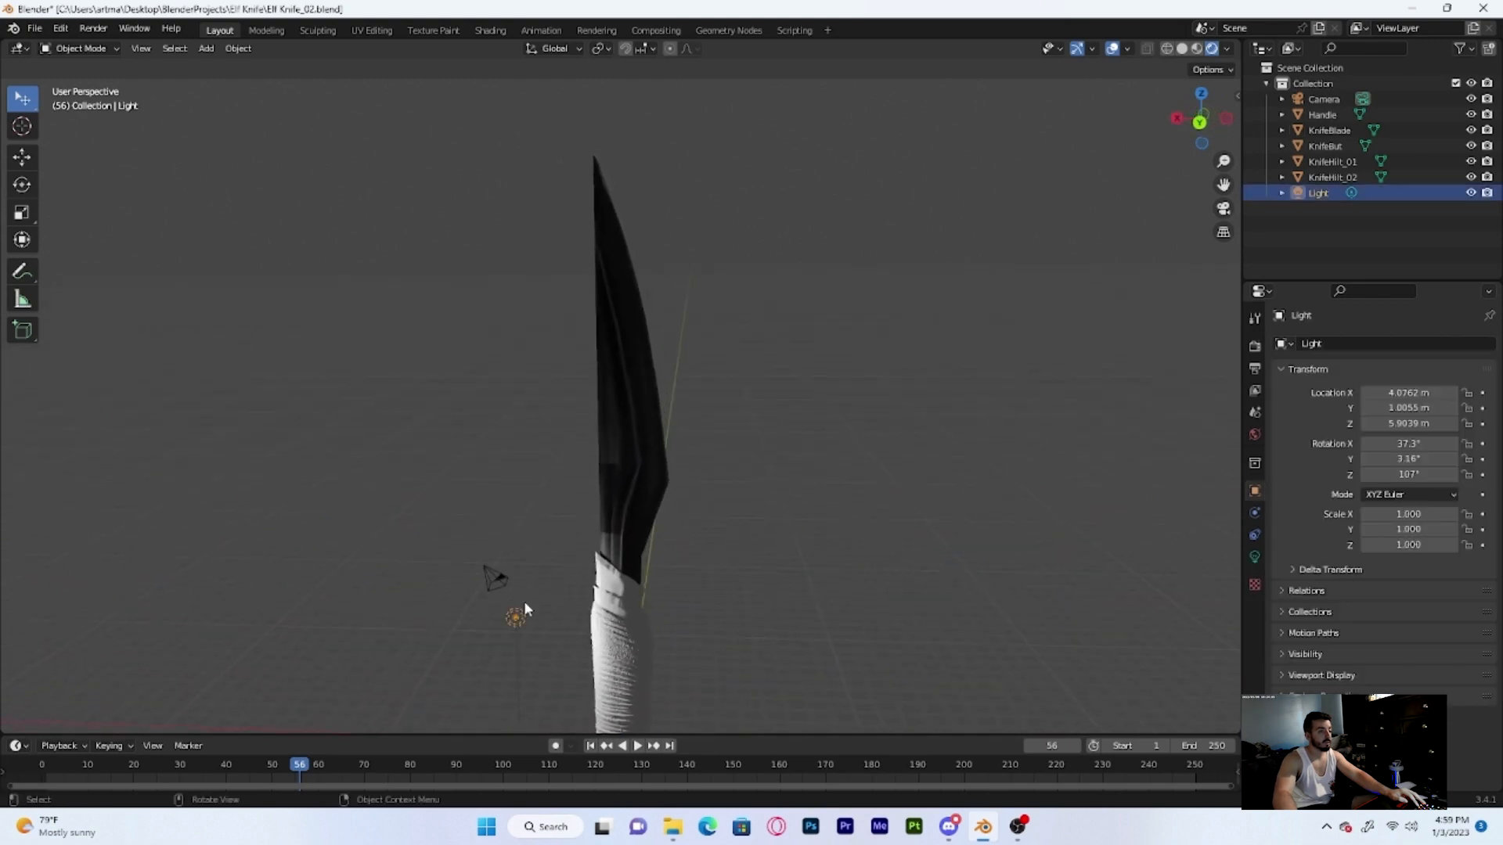
left_click(22, 158)
left_click_drag(514, 557, 485, 310)
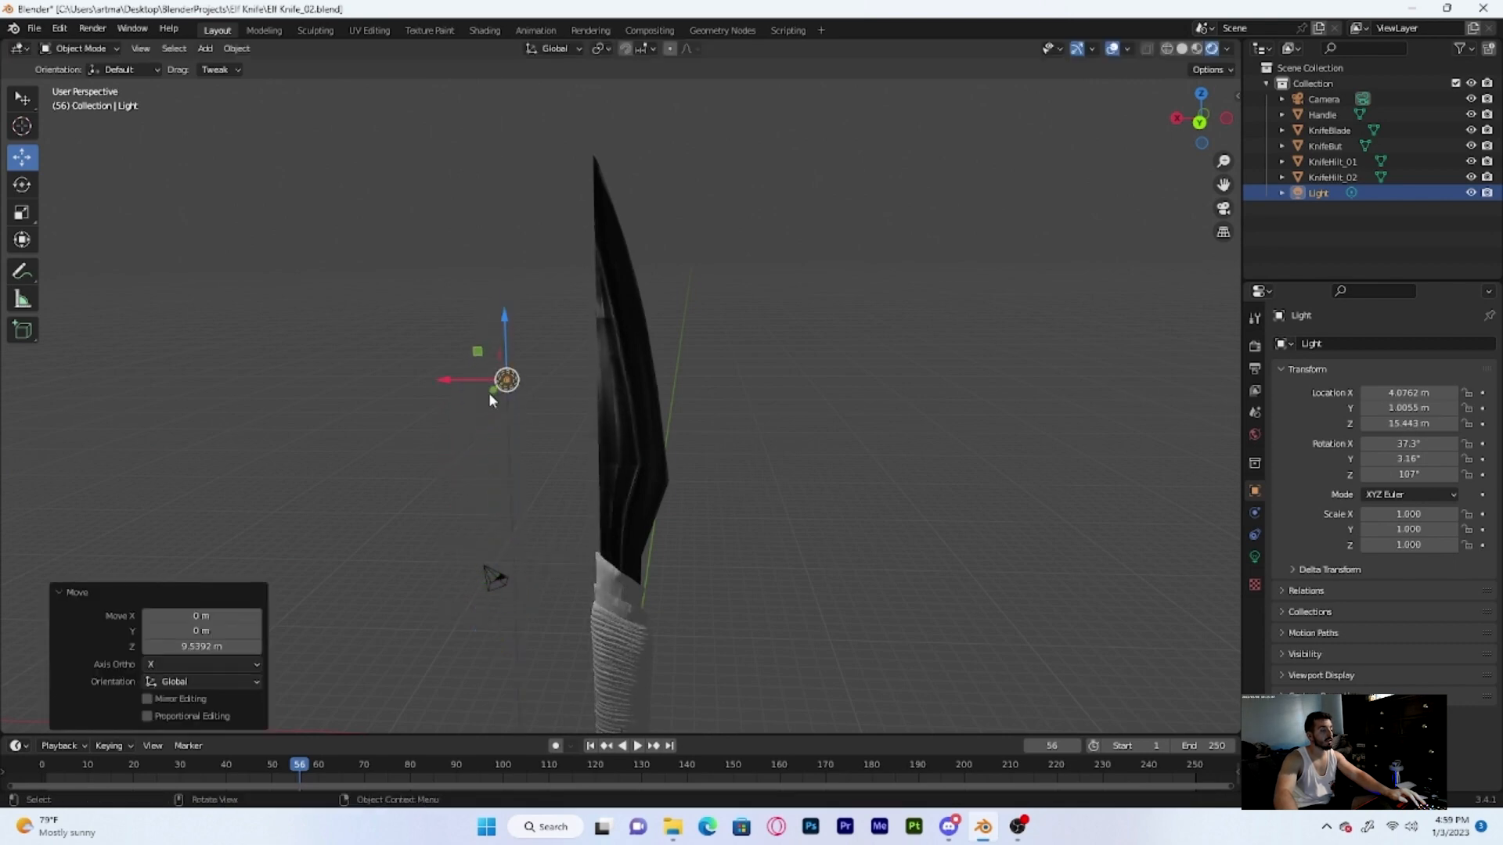
left_click_drag(493, 392, 751, 543)
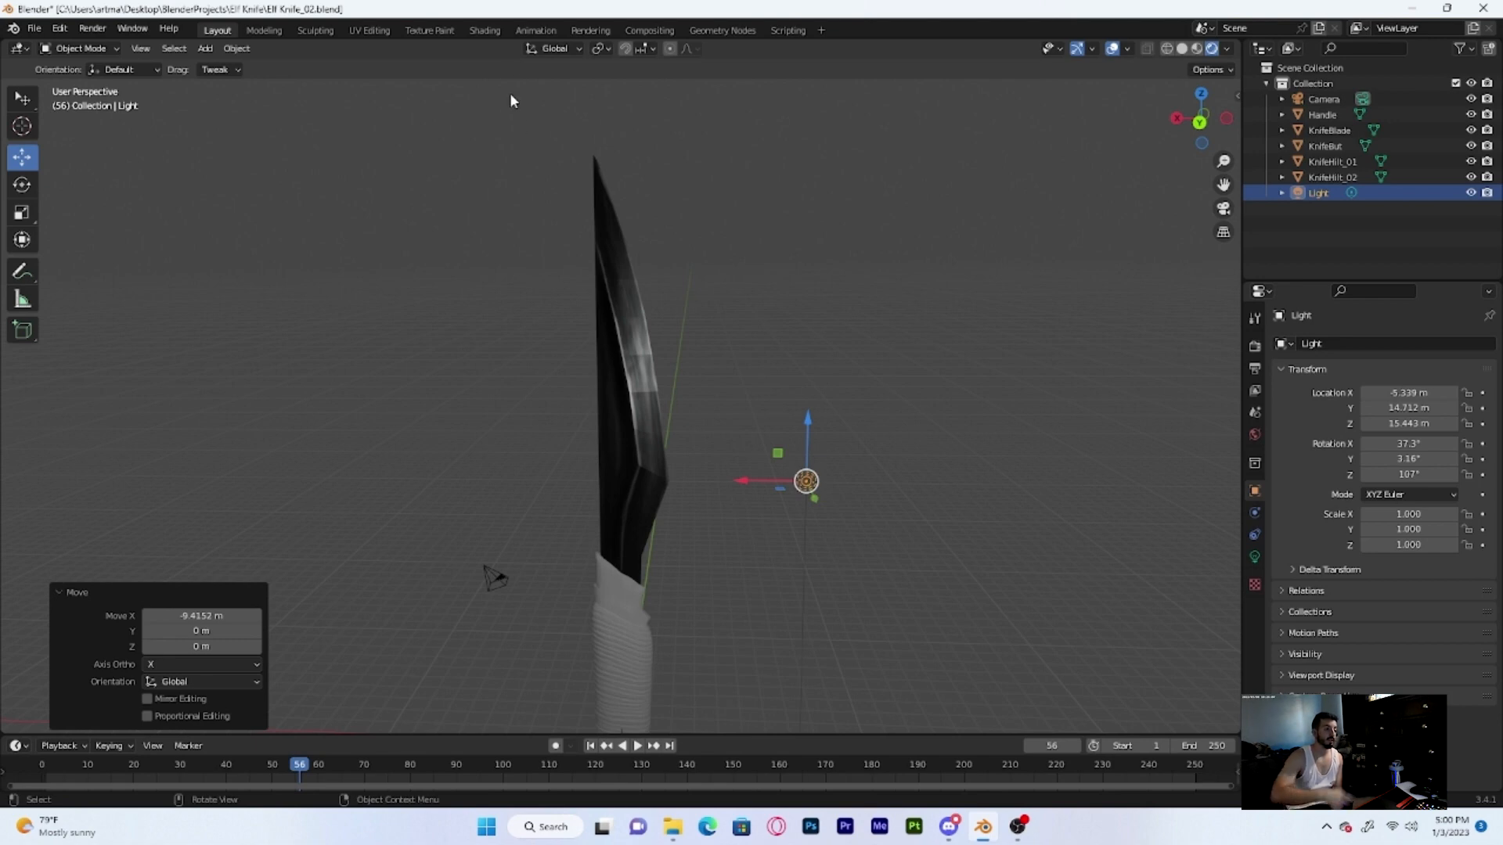
Return to the Shading workspace and show the full node tree of the KnifeBlade material
left_click(484, 30)
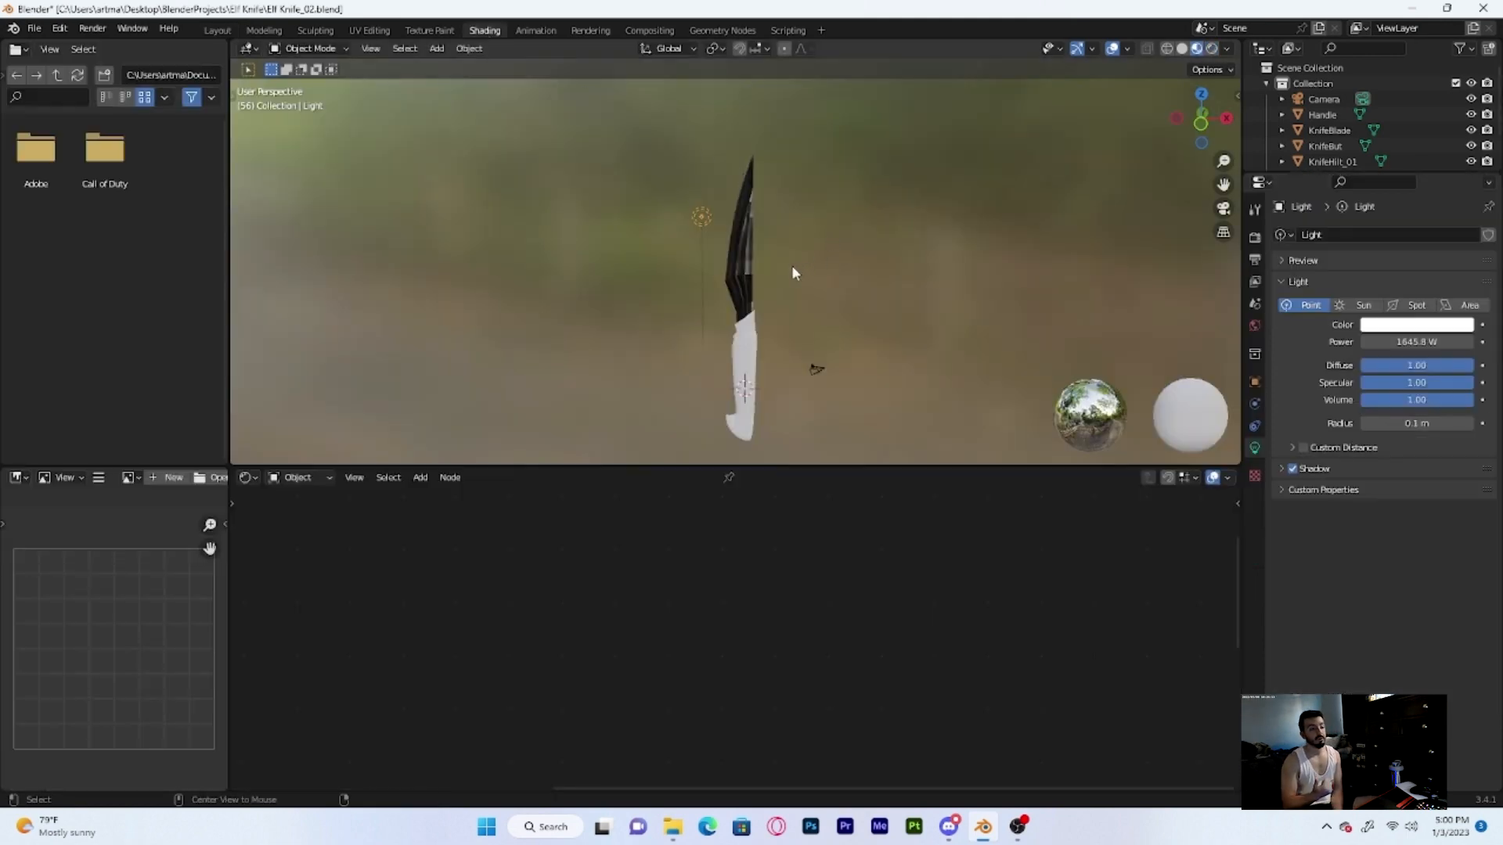
left_click(741, 239)
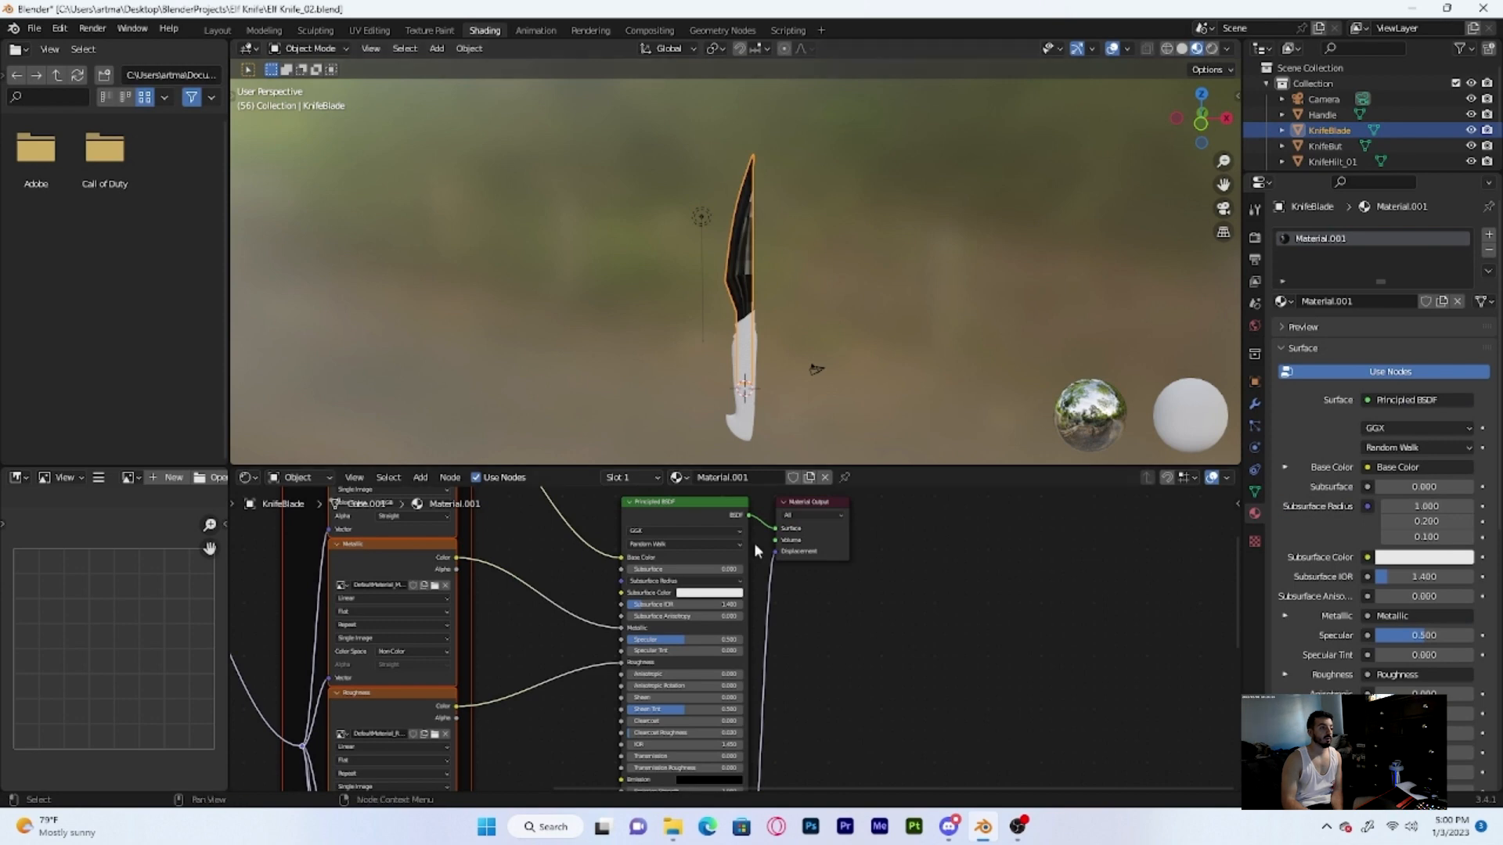
scroll(683, 612, "down", 6)
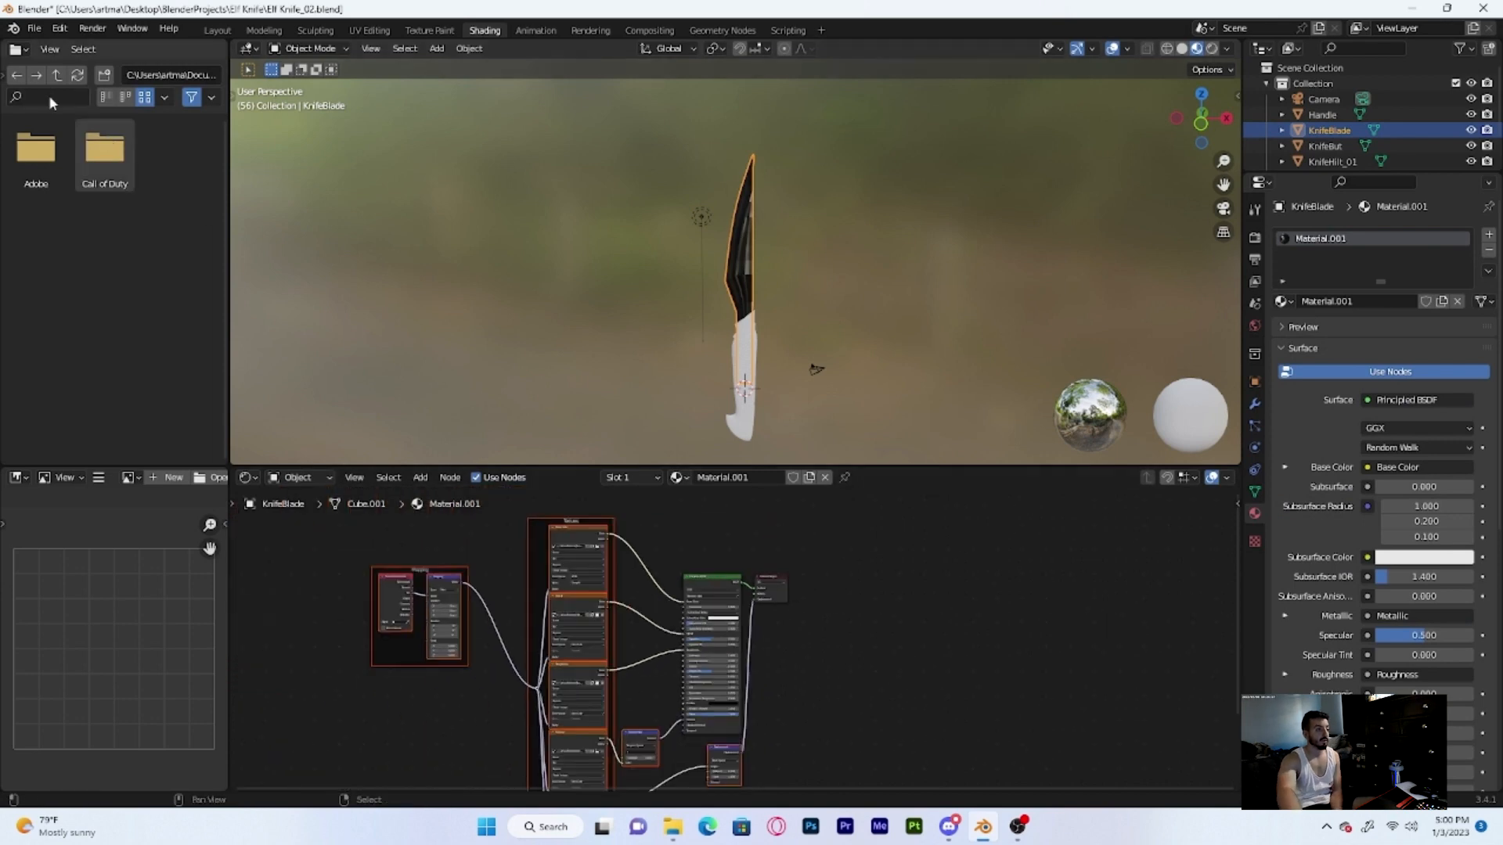
Check the Node Wrangler entry among the add-ons in the preferences, then close the preferences
left_click(59, 29)
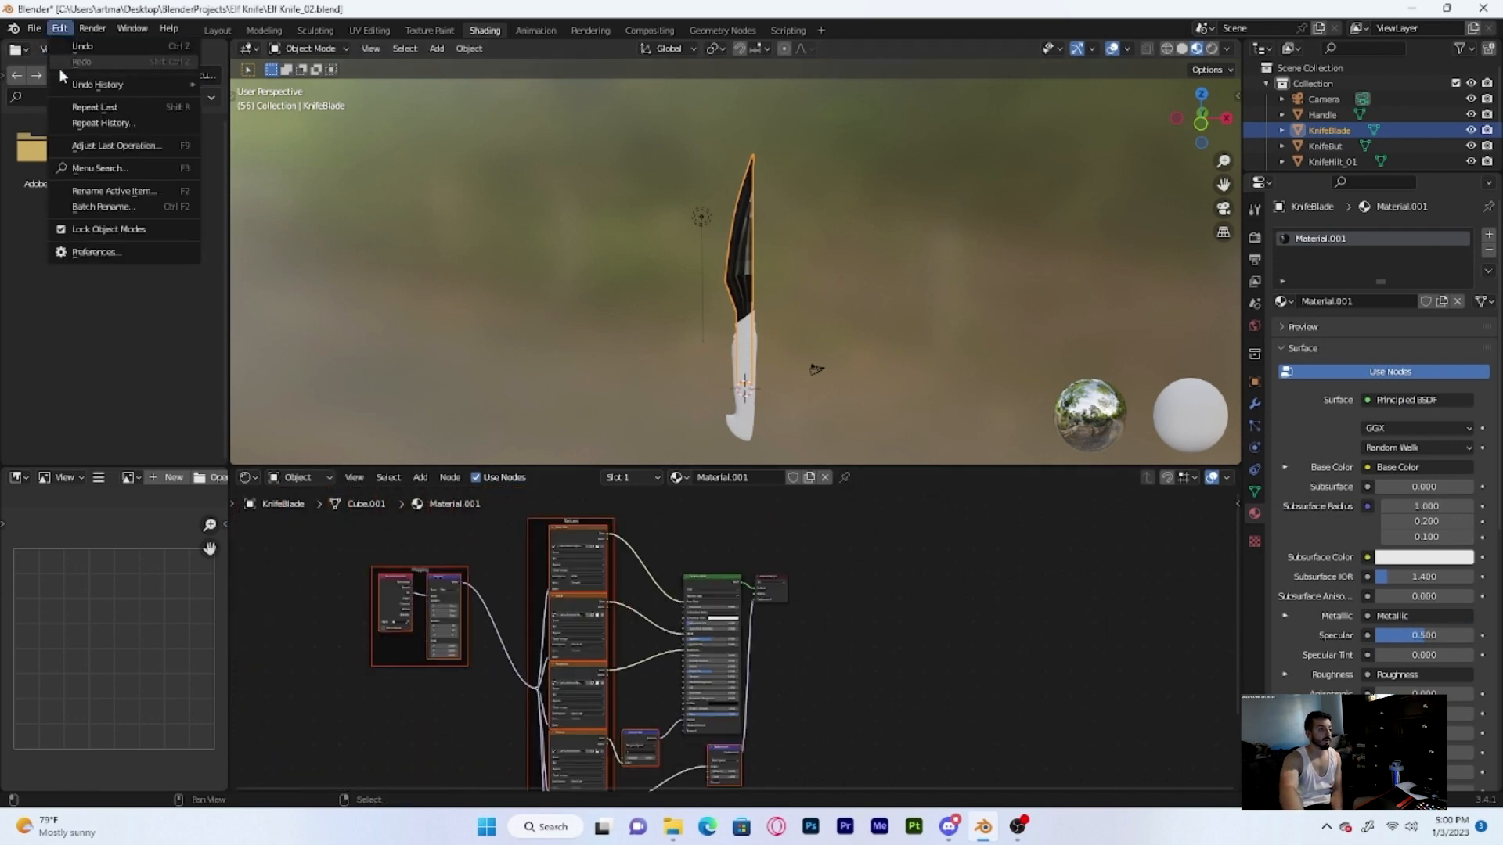
left_click(94, 252)
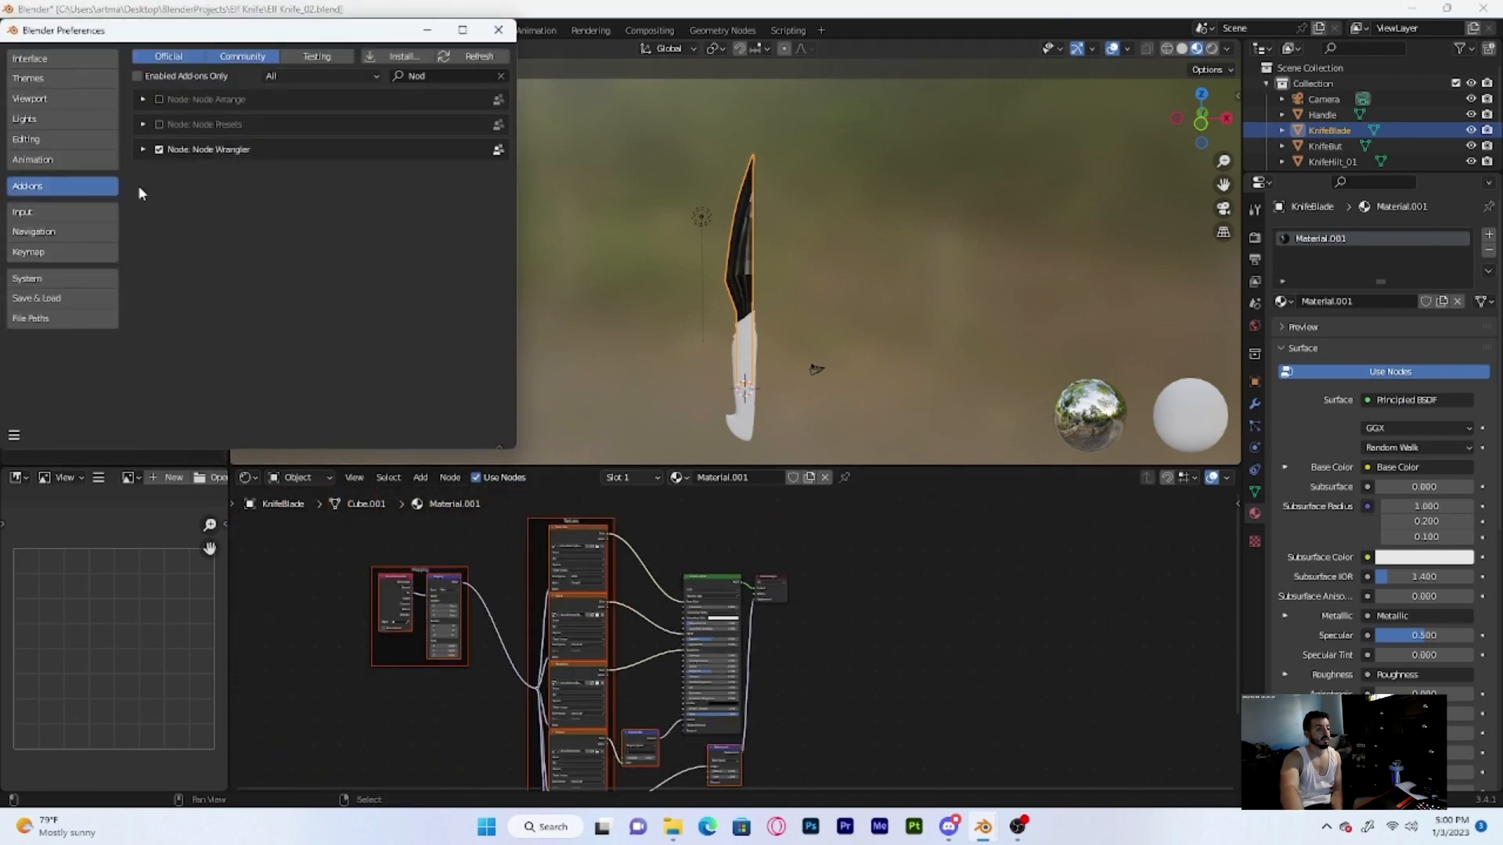
left_click(498, 29)
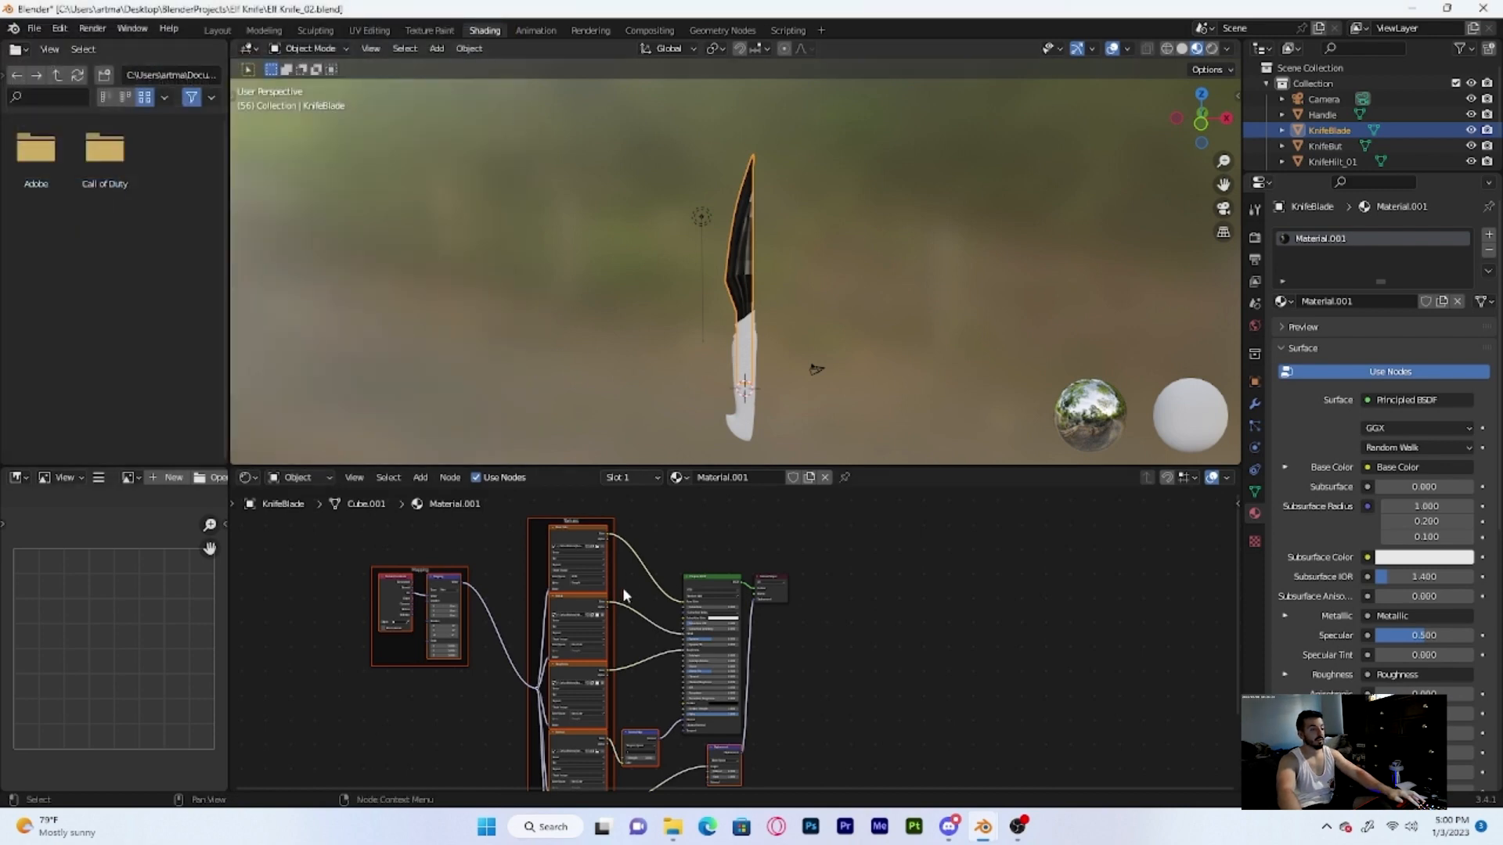
Select the Principled BSDF node, review the texture nodes connected to it, and return to the Layout workspace
left_click(704, 586)
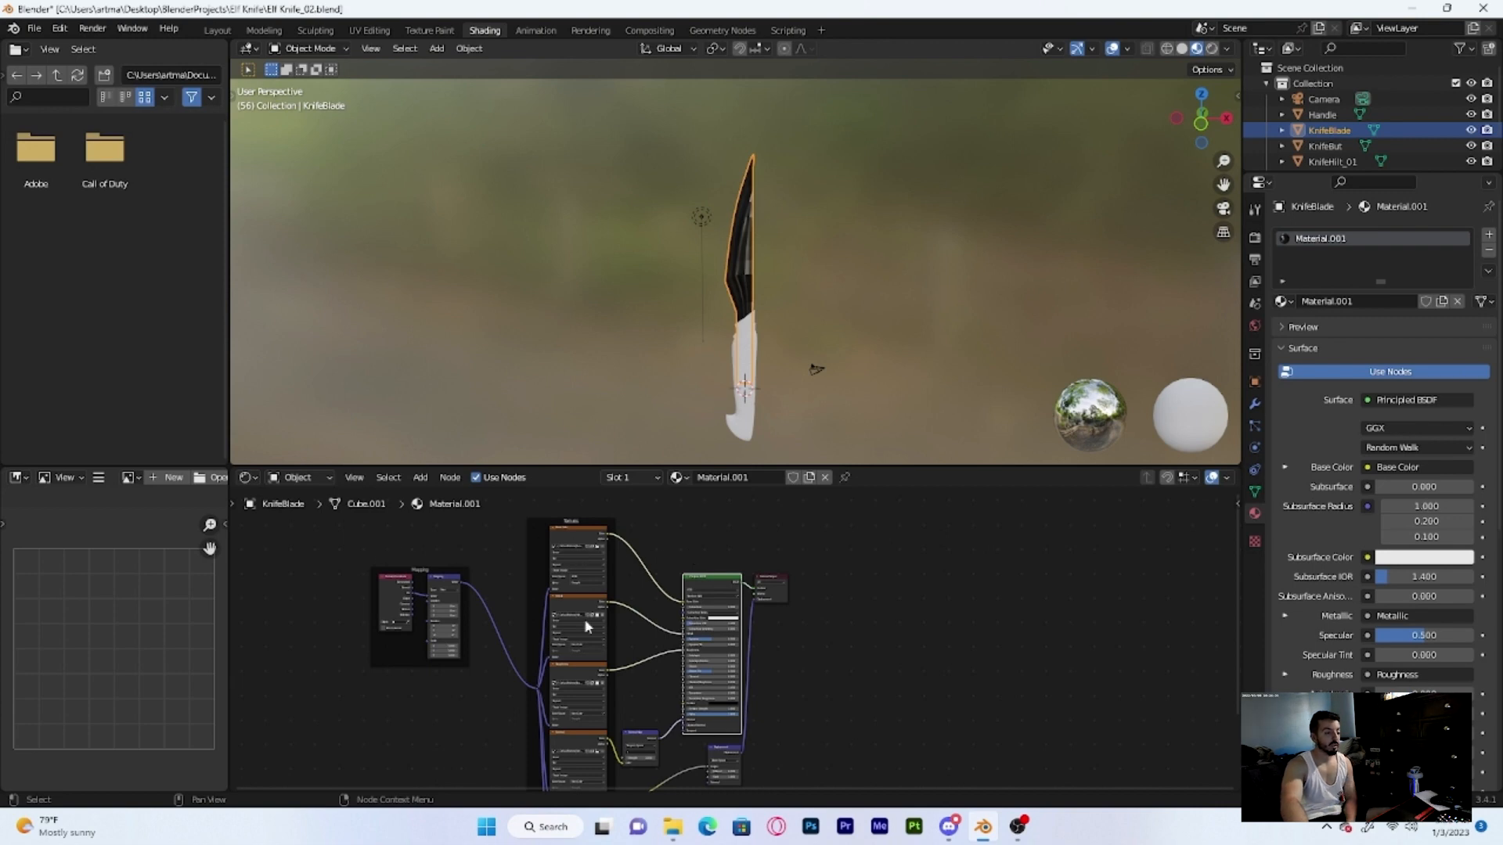
scroll(588, 673, "down", 2)
scroll(590, 673, "up", 3)
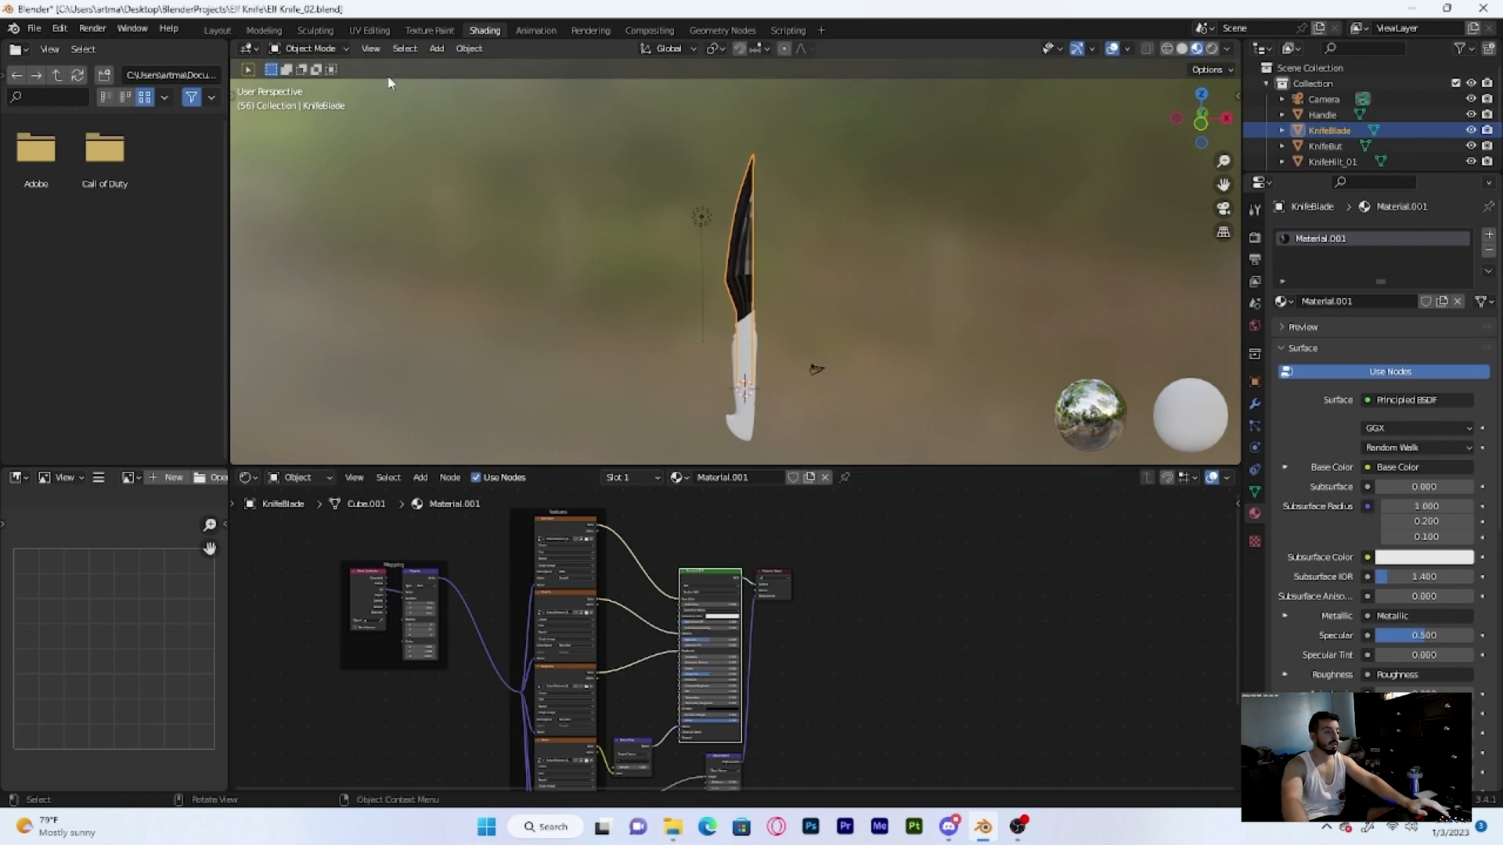
left_click(232, 33)
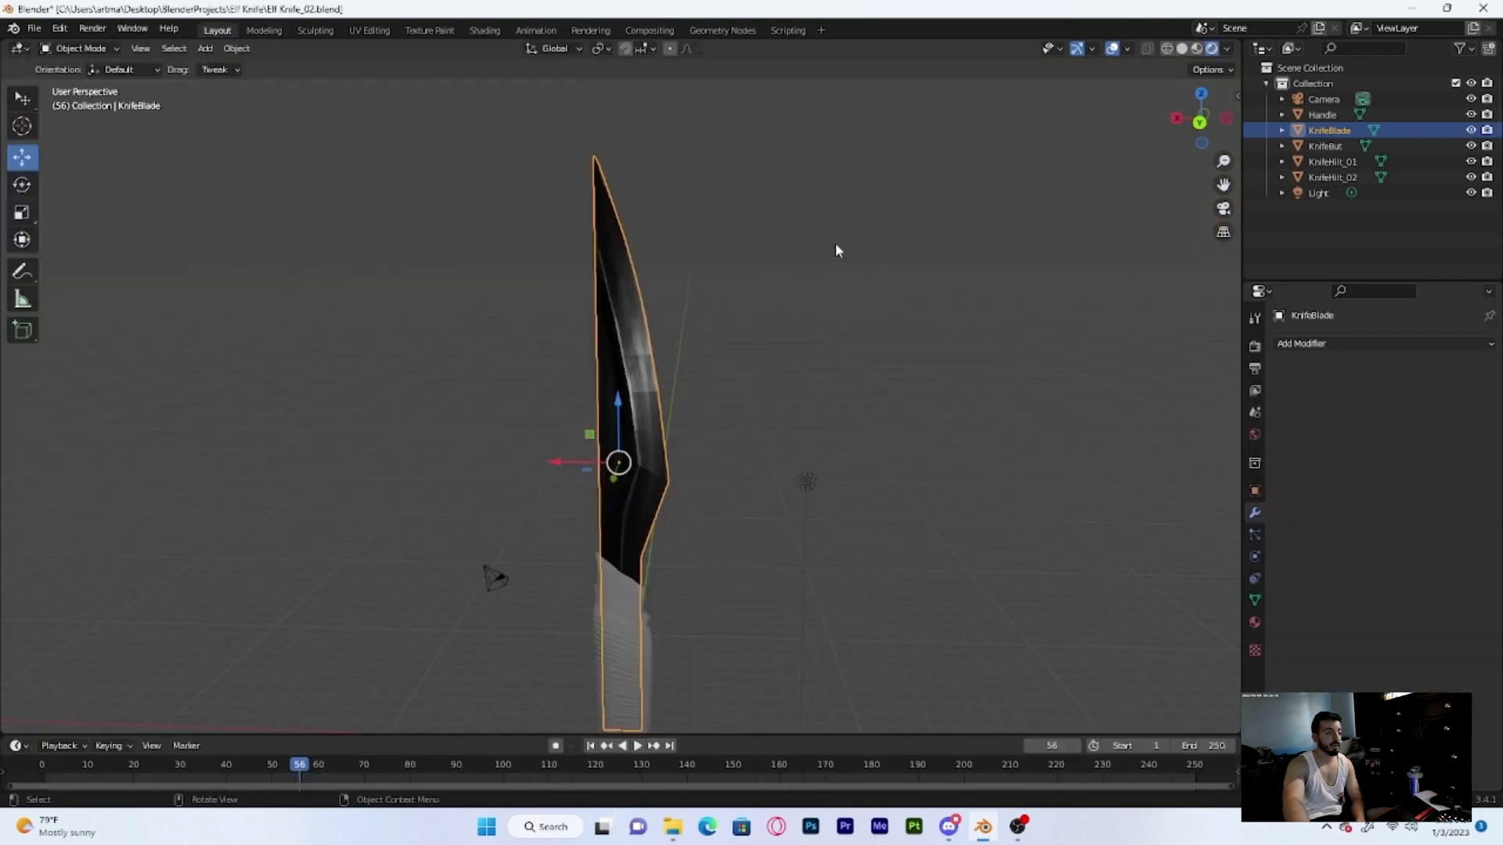